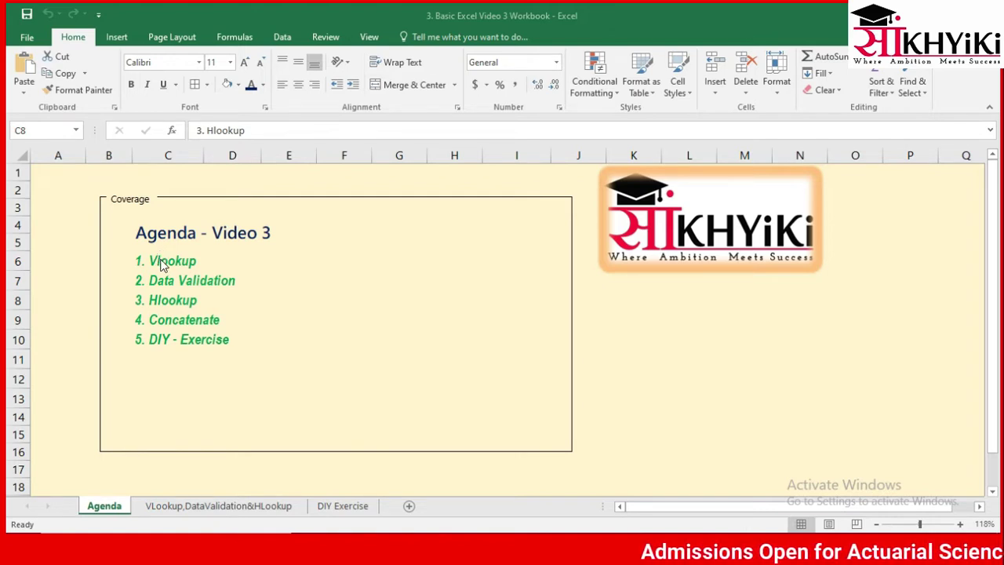
Step through the agenda items Vlookup, Data Validation, Hlookup and DIY - Exercise, then open the VLookup,DataValidation&HLookup sheet.
{"action": "left_click", "coordinate": [159, 260]}
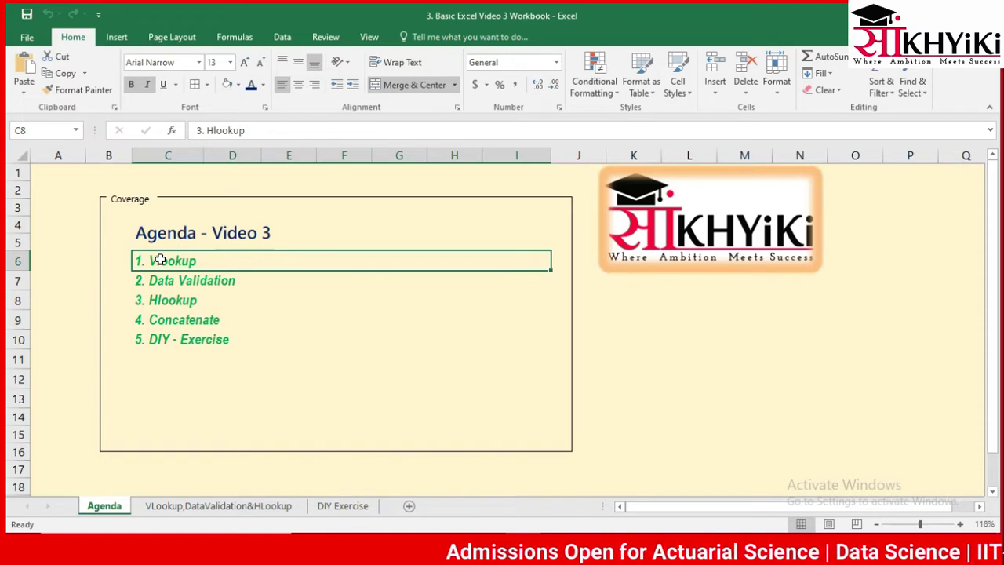
{"action": "key", "text": "Down"}
{"action": "key", "text": "Down"}
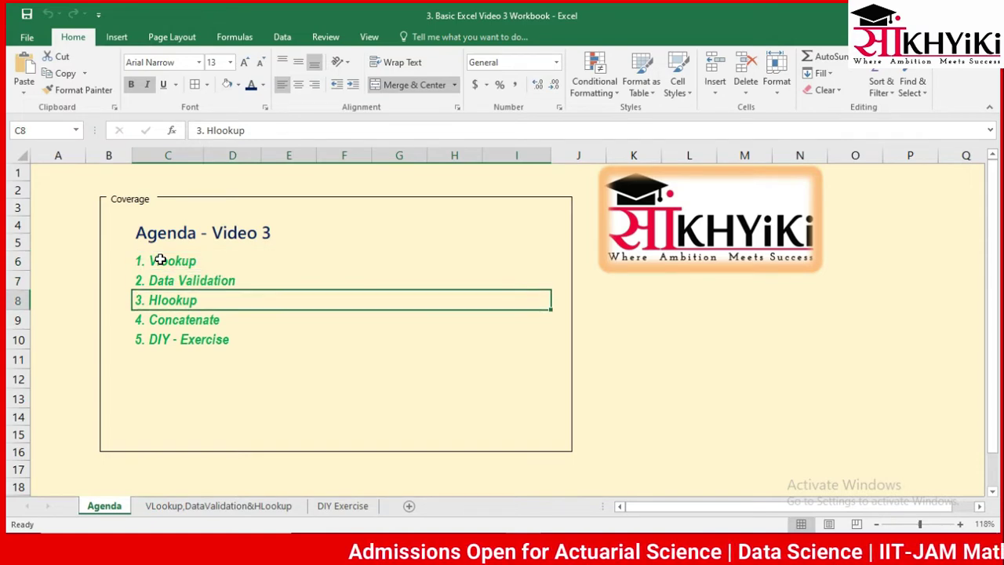
{"action": "key", "text": "Down"}
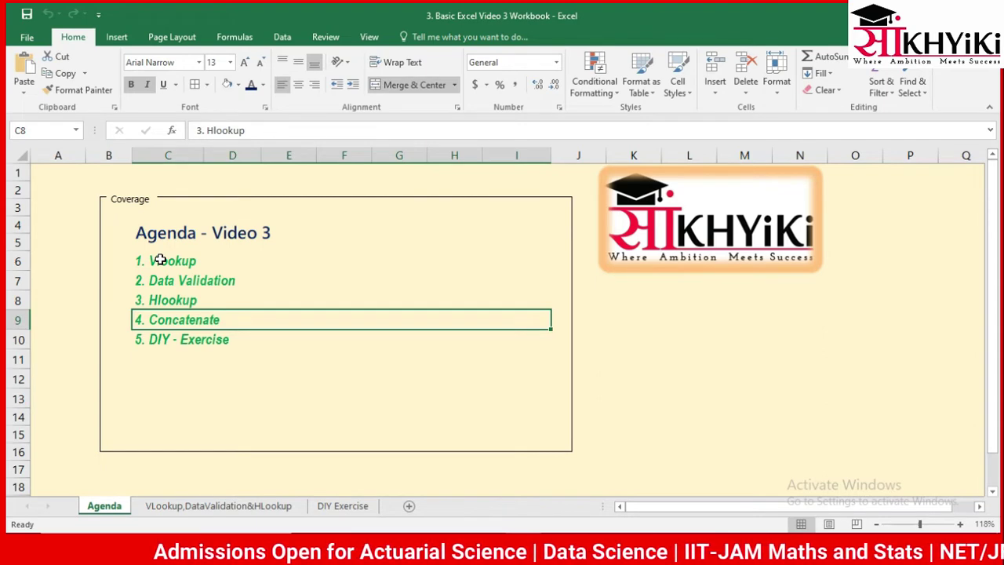
{"action": "key", "text": "Down"}
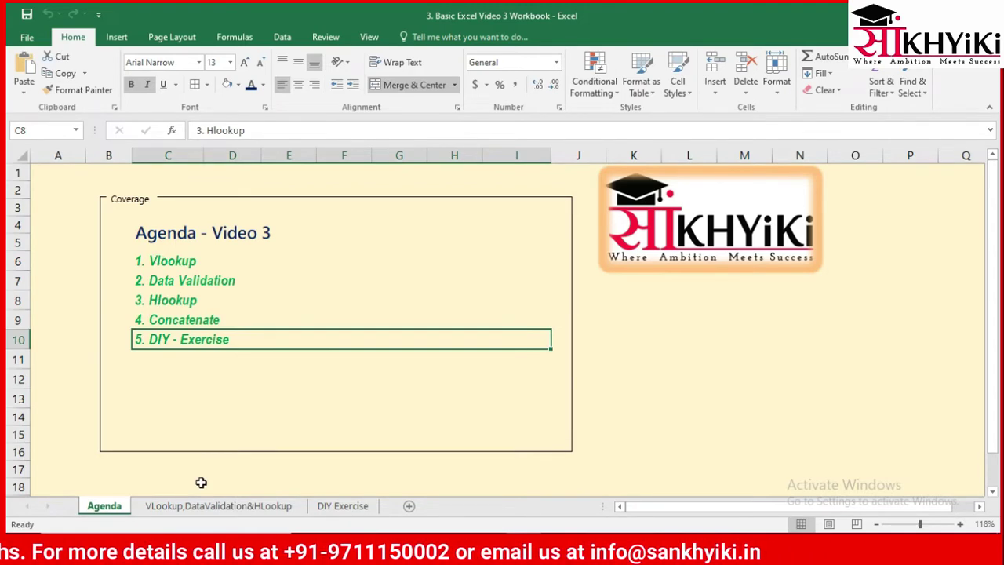
{"action": "left_click", "coordinate": [202, 508]}
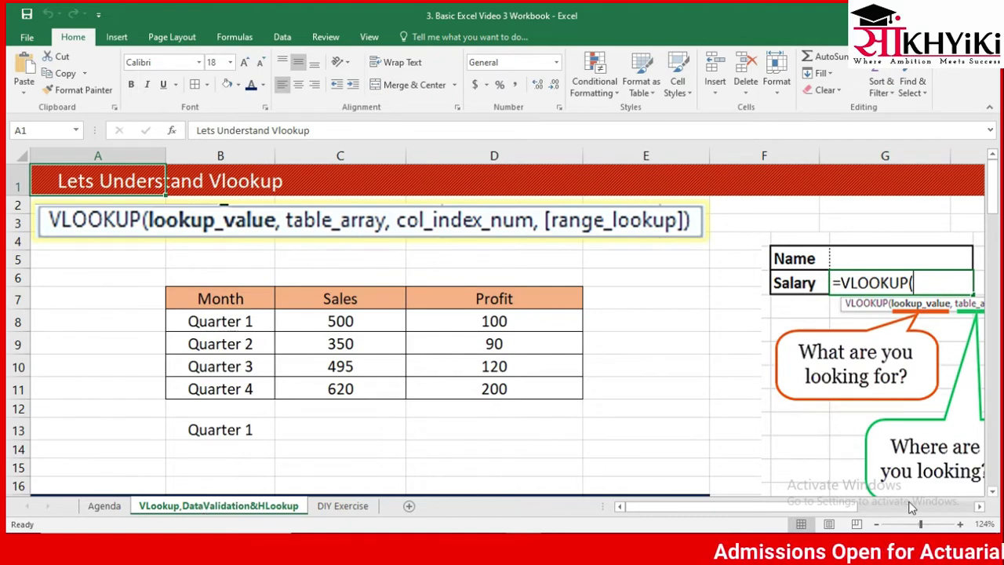
{"action": "left_click", "coordinate": [980, 508]}
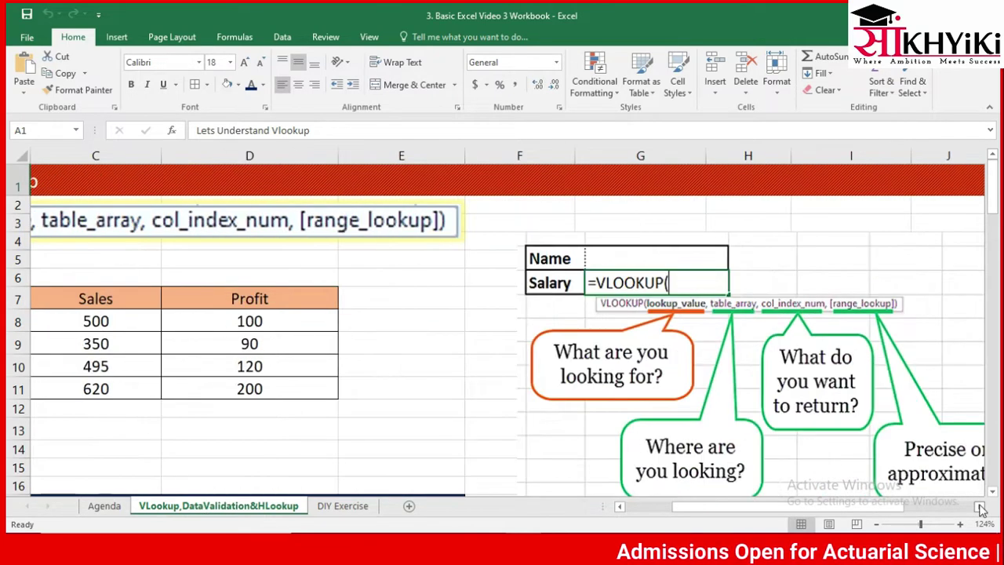
{"action": "left_click", "coordinate": [980, 508]}
{"action": "scroll", "coordinate": [787, 396], "scroll_direction": "down", "scroll_amount": 1}
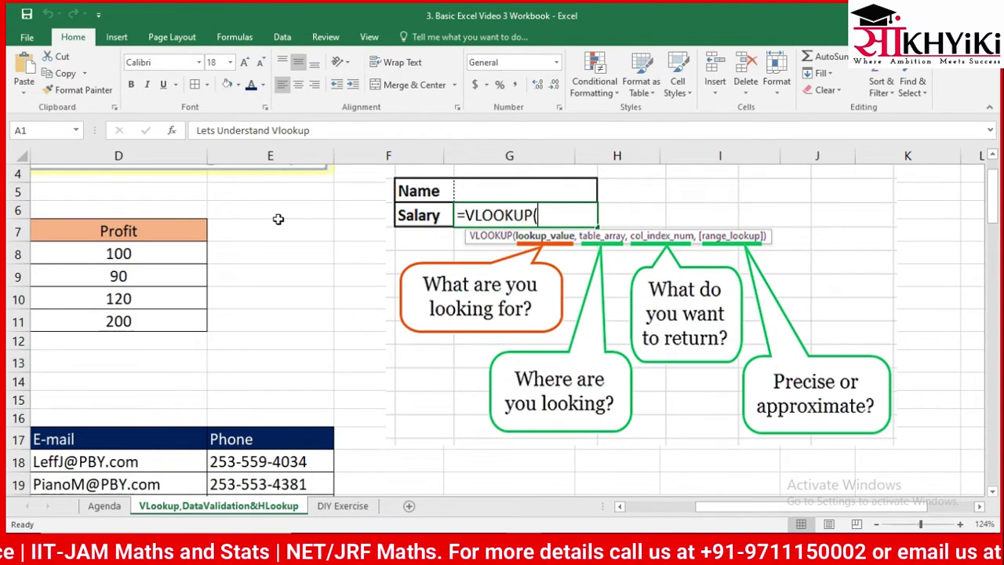
{"action": "scroll", "coordinate": [228, 252], "scroll_direction": "left", "scroll_amount": 3}
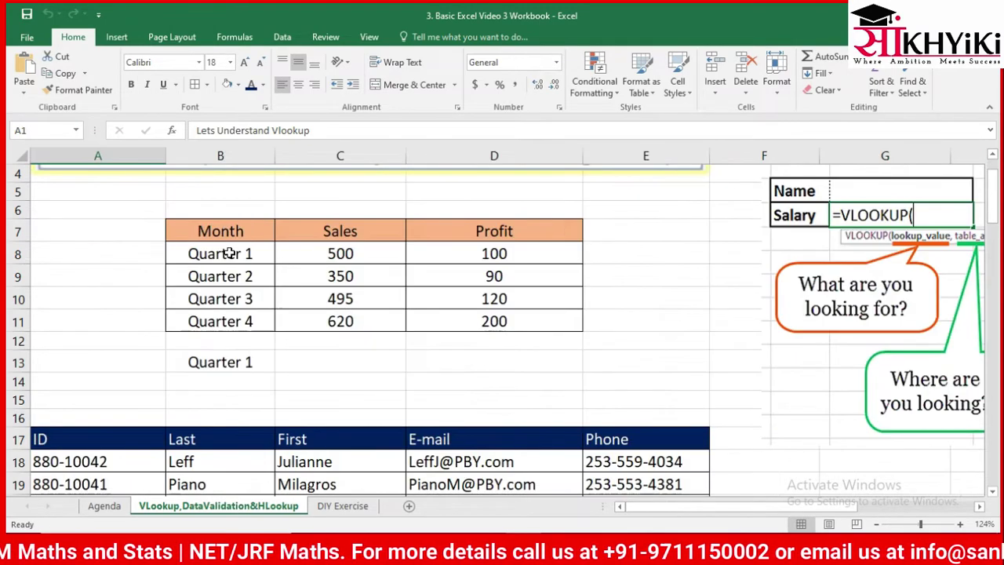
{"action": "scroll", "coordinate": [229, 253], "scroll_direction": "up", "scroll_amount": 1}
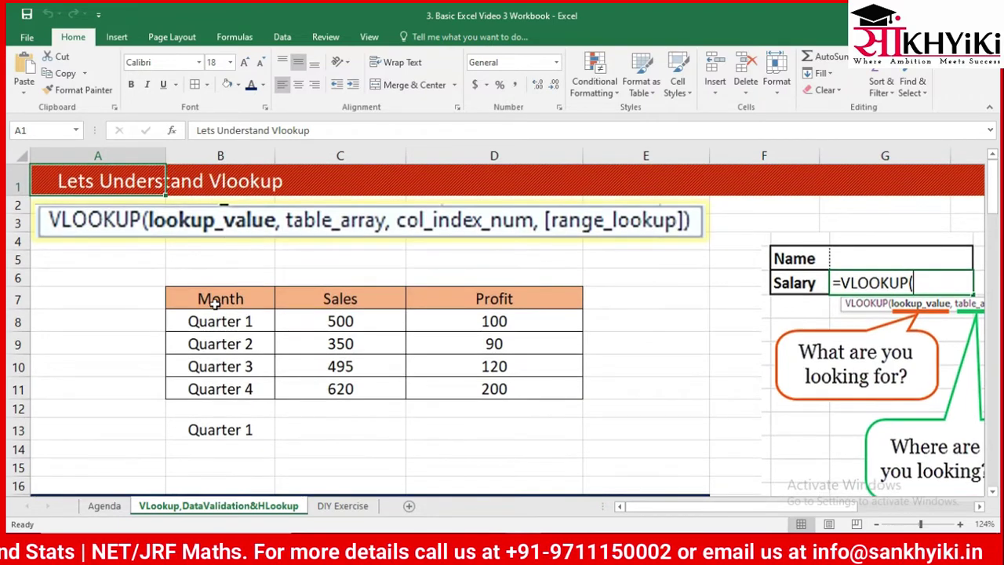
{"action": "left_click", "coordinate": [214, 304]}
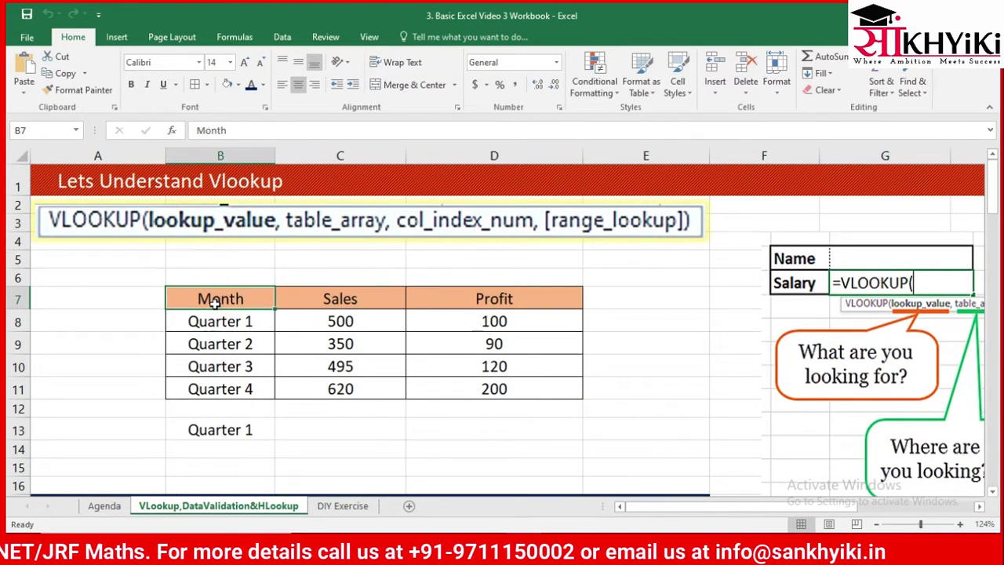
{"action": "key", "text": "Down"}
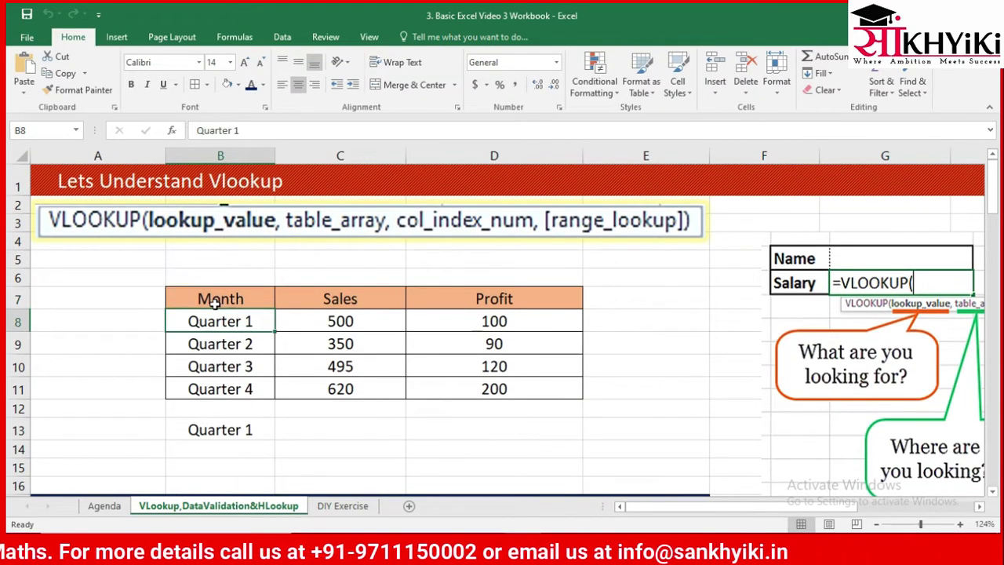
{"action": "key", "text": "Down"}
{"action": "key", "text": "Down"}
{"action": "key", "text": "Down"}
{"action": "key", "text": "Down"}
{"action": "key", "text": "Down"}
{"action": "key", "text": "Right"}
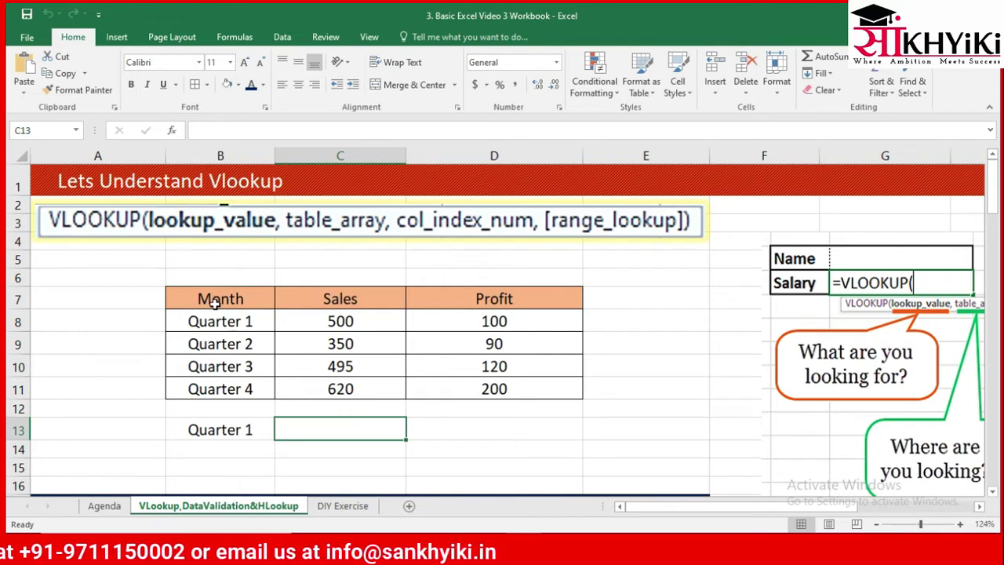
{"action": "key", "text": "Up"}
{"action": "key", "text": "Up"}
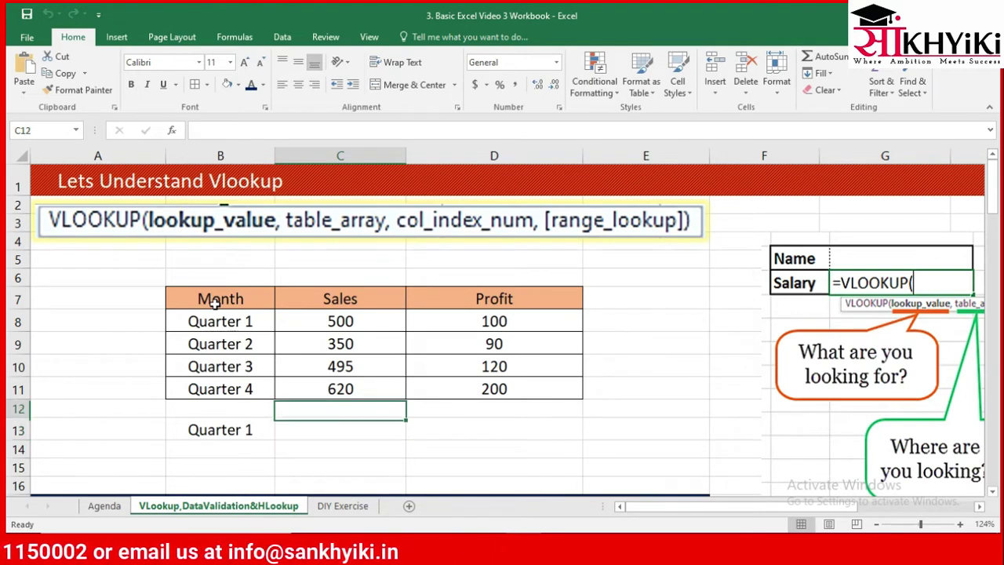
{"action": "key", "text": "Up"}
{"action": "key", "text": "Up"}
{"action": "key", "text": "Up"}
{"action": "key", "text": "ctrl+c"}
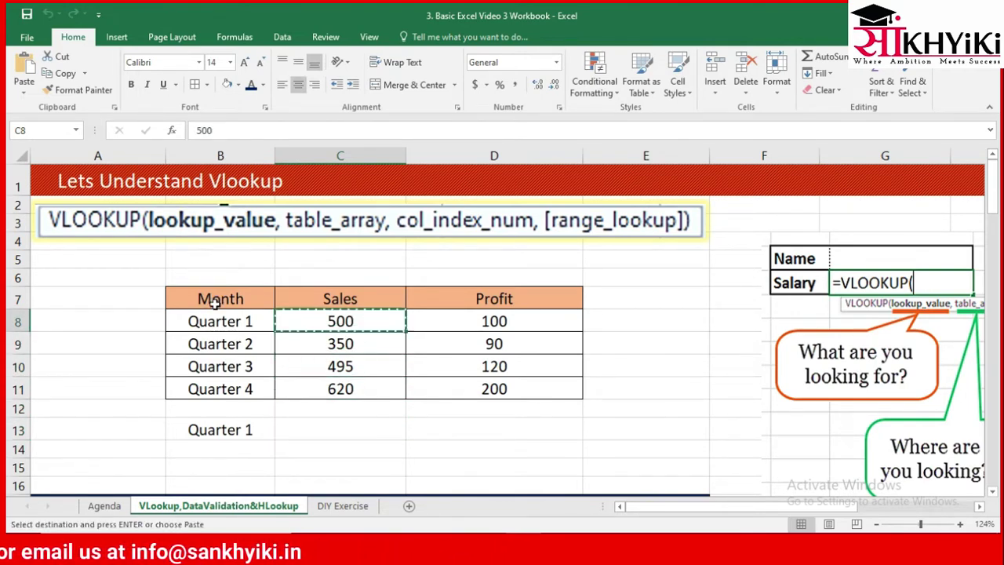
{"action": "key", "text": "Down"}
{"action": "key", "text": "Down"}
{"action": "key", "text": "Down"}
{"action": "key", "text": "Down"}
{"action": "key", "text": "Down"}
{"action": "key", "text": "ctrl+v"}
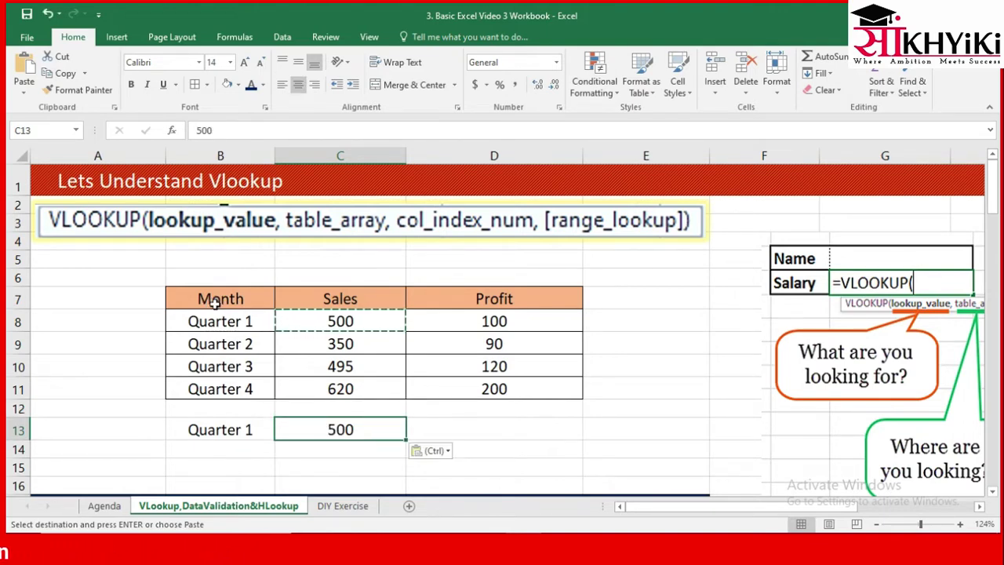
{"action": "key", "text": "ctrl+z"}
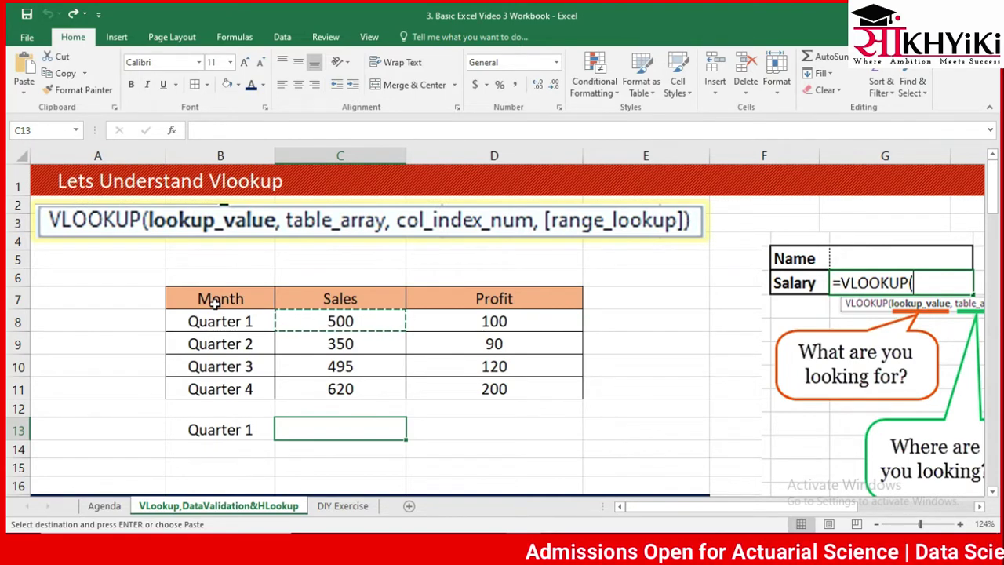
{"action": "key", "text": "Left"}
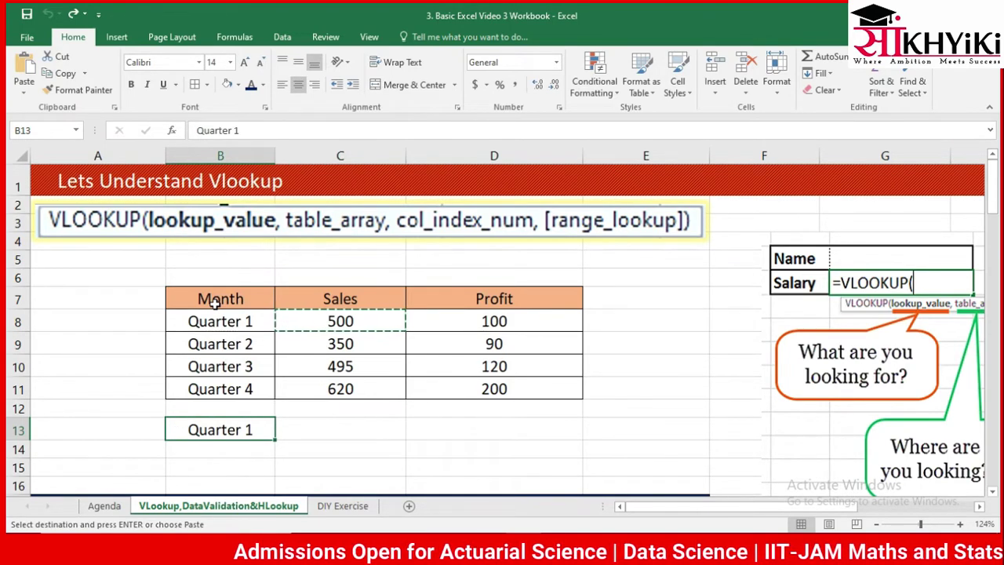
{"action": "key", "text": "Right"}
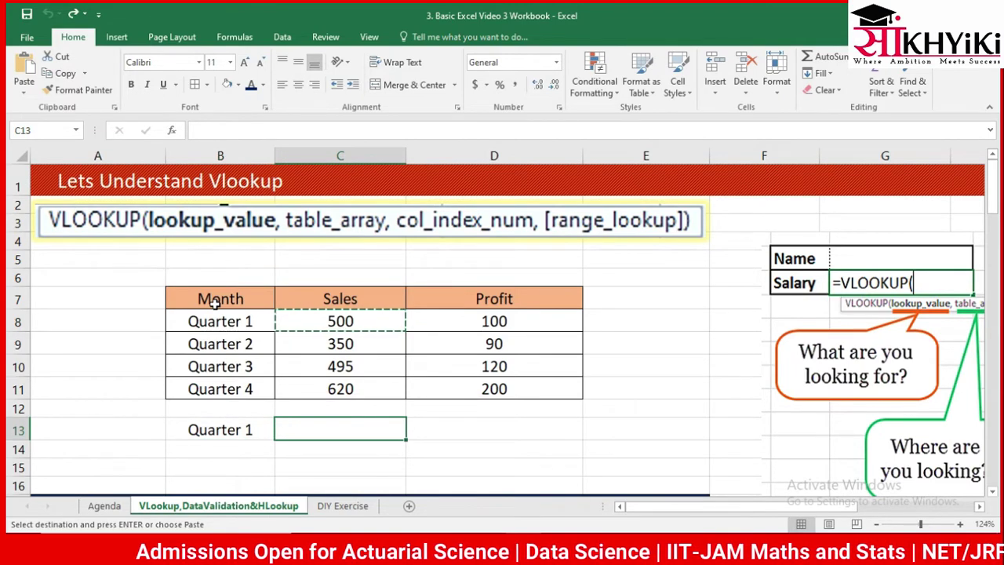
In C13, begin =VLOOKUP(B13,B7:D11, with Quarter 1 as lookup value and the Month table.
{"action": "type", "text": "=vl"}
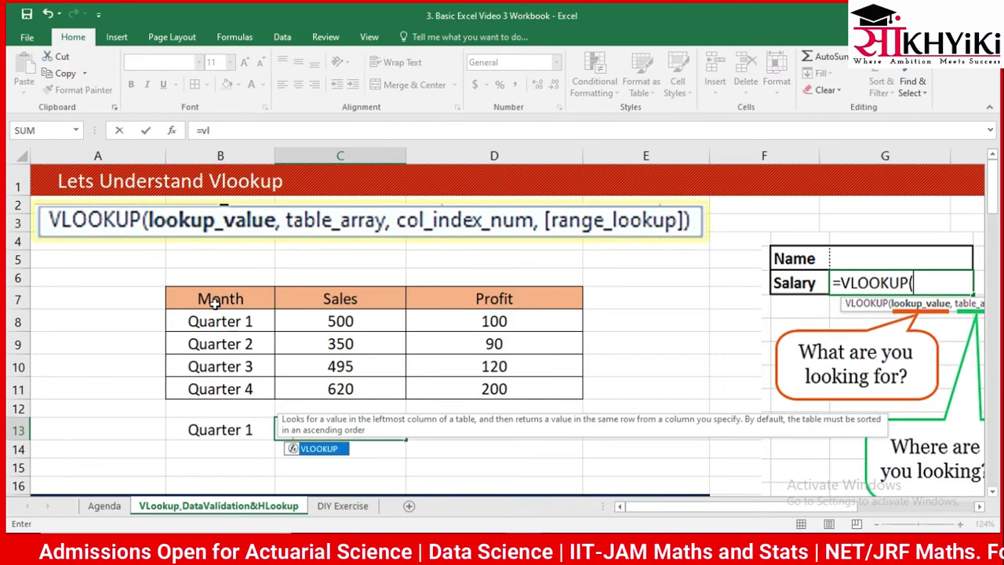
{"action": "key", "text": "Tab"}
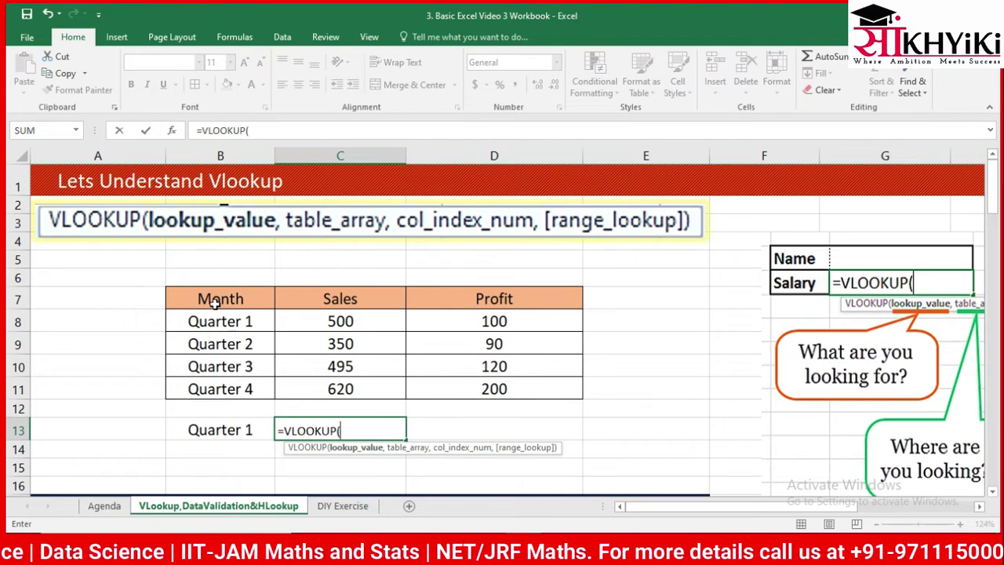
{"action": "key", "text": "Left"}
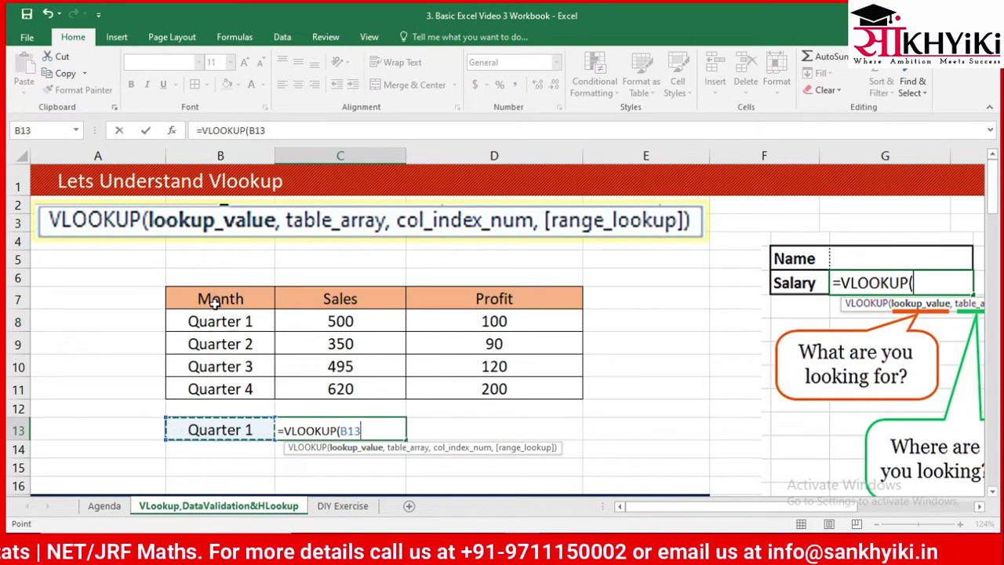
{"action": "type", "text": ","}
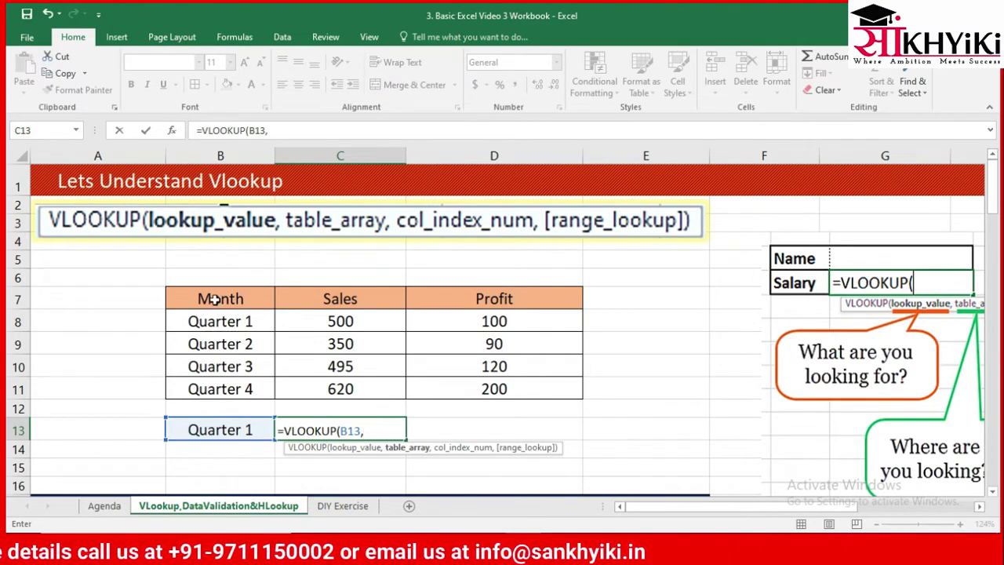
{"action": "left_click", "coordinate": [214, 296]}
{"action": "left_click_drag", "start_coordinate": [215, 295], "coordinate": [627, 389]}
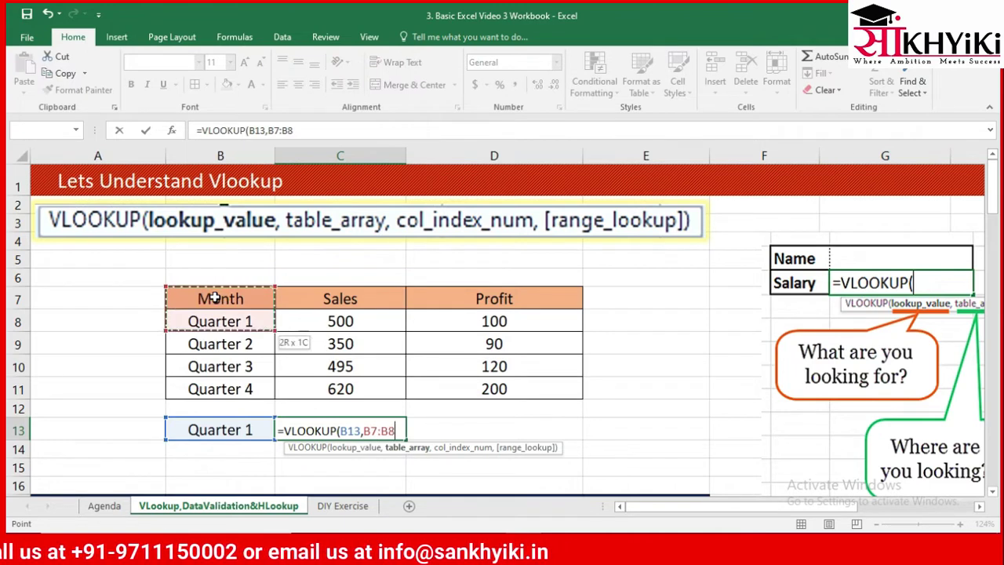
{"action": "key", "text": "shift+Left"}
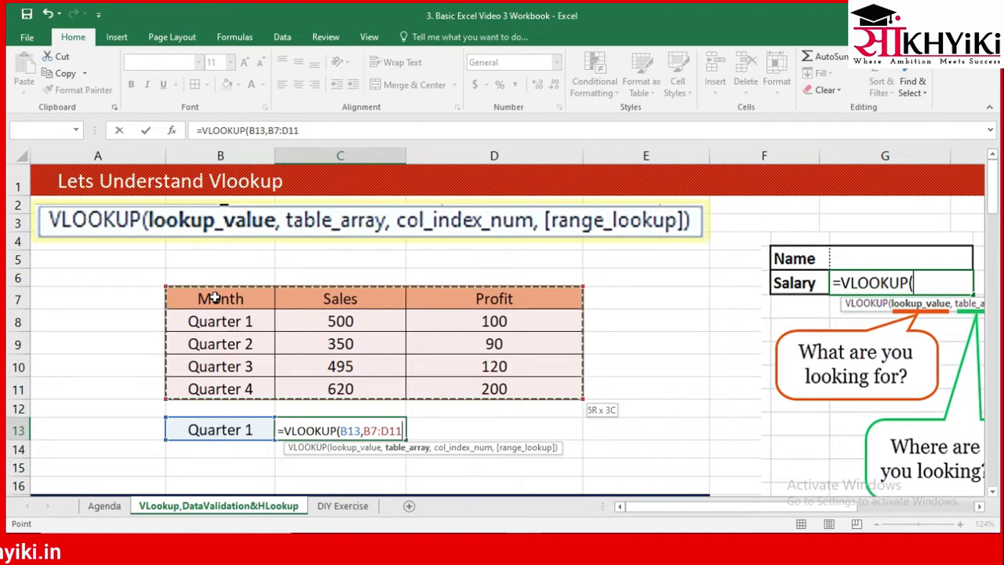
{"action": "type", "text": ","}
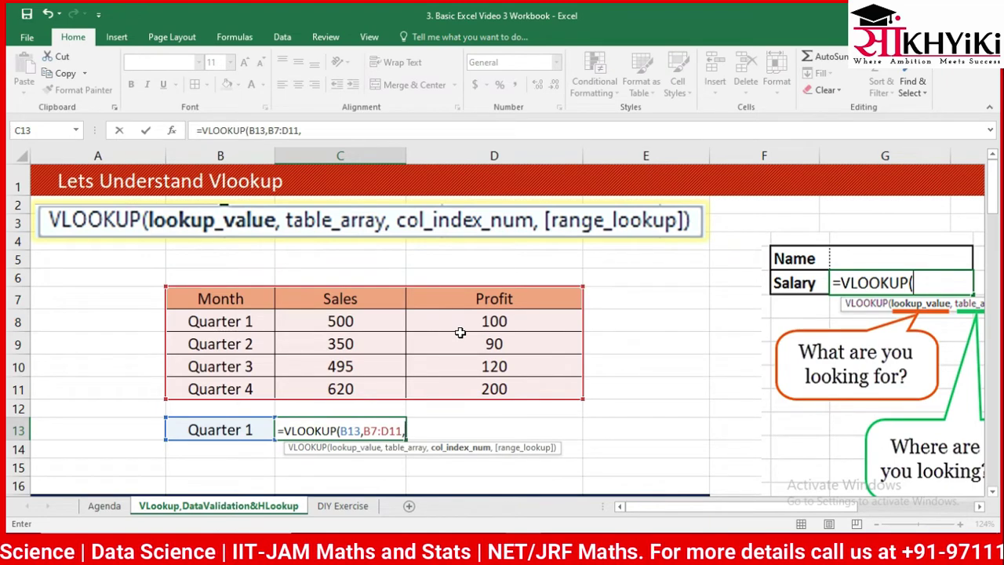
Finish C13's lookup with column 2 and FALSE for exact match, returning 500.
{"action": "type", "text": "2"}
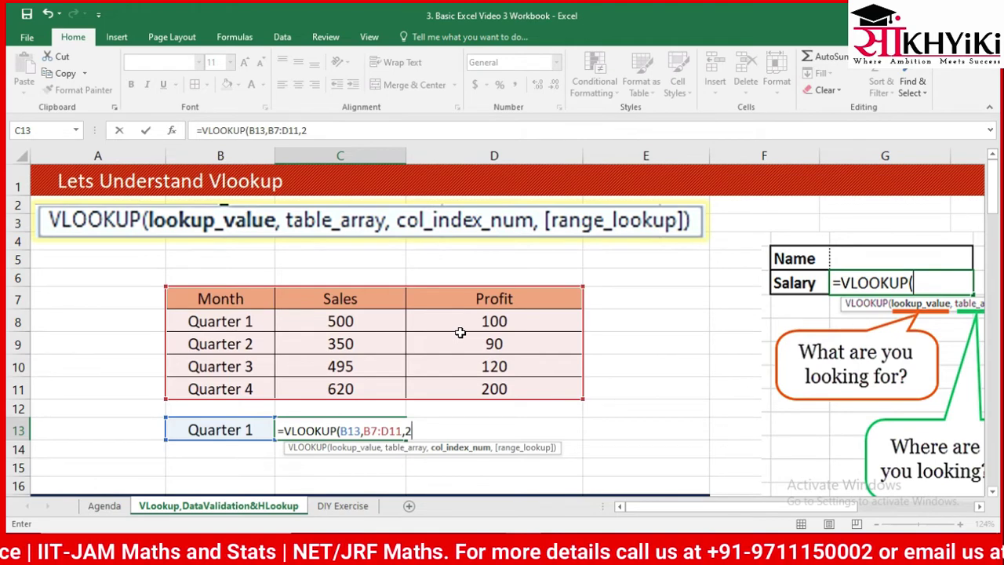
{"action": "type", "text": ","}
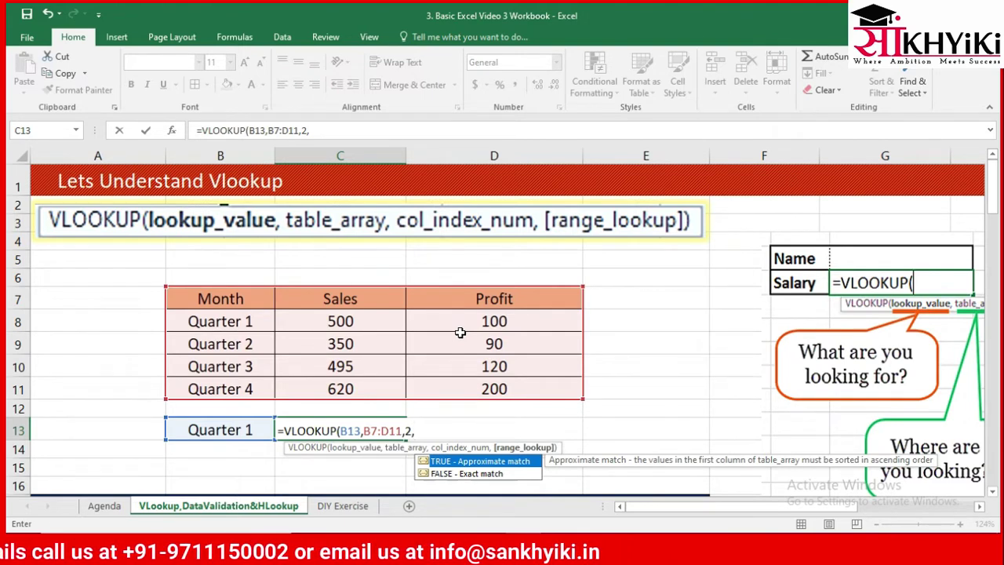
{"action": "key", "text": "Down"}
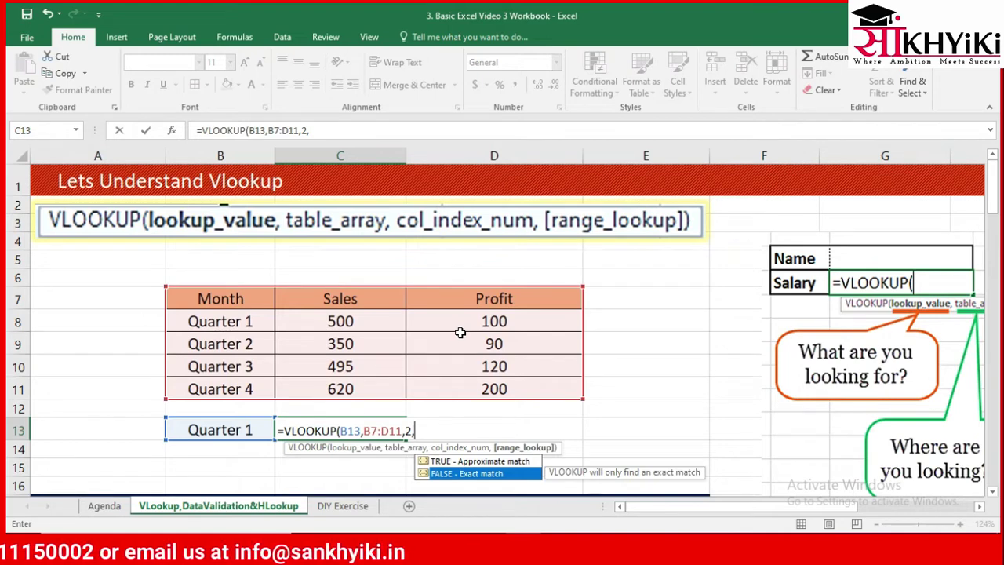
{"action": "key", "text": "Tab"}
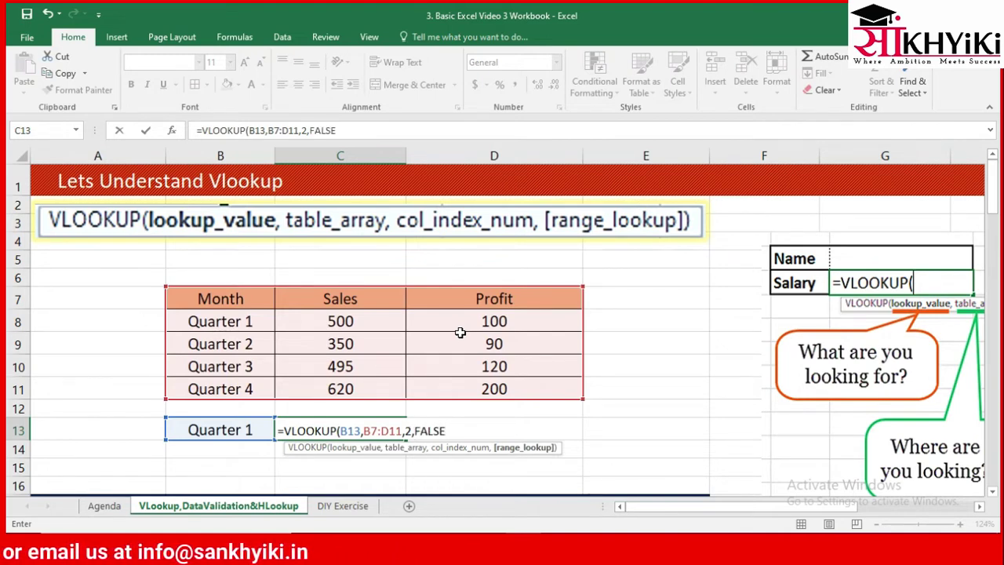
{"action": "type", "text": ")"}
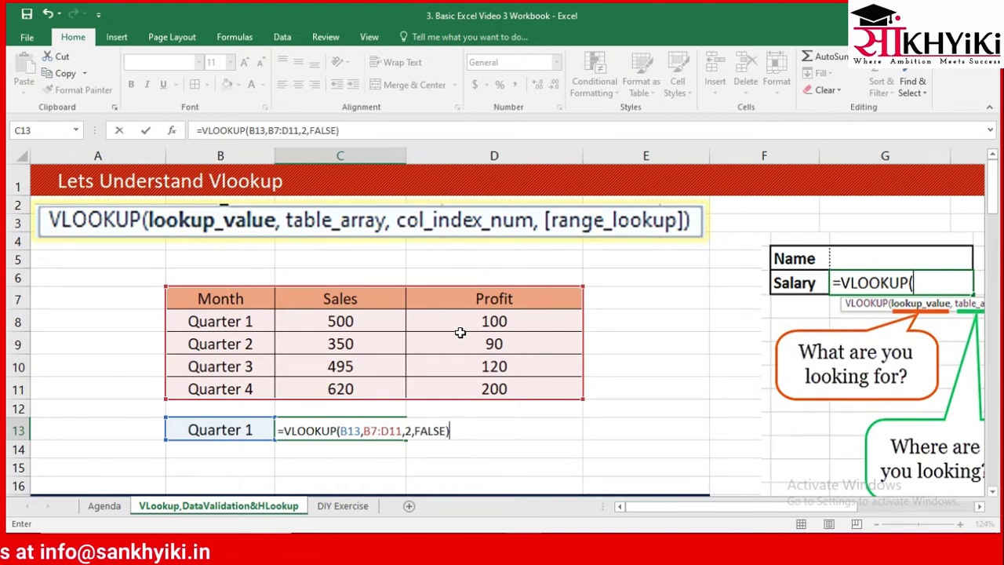
{"action": "key", "text": "Return"}
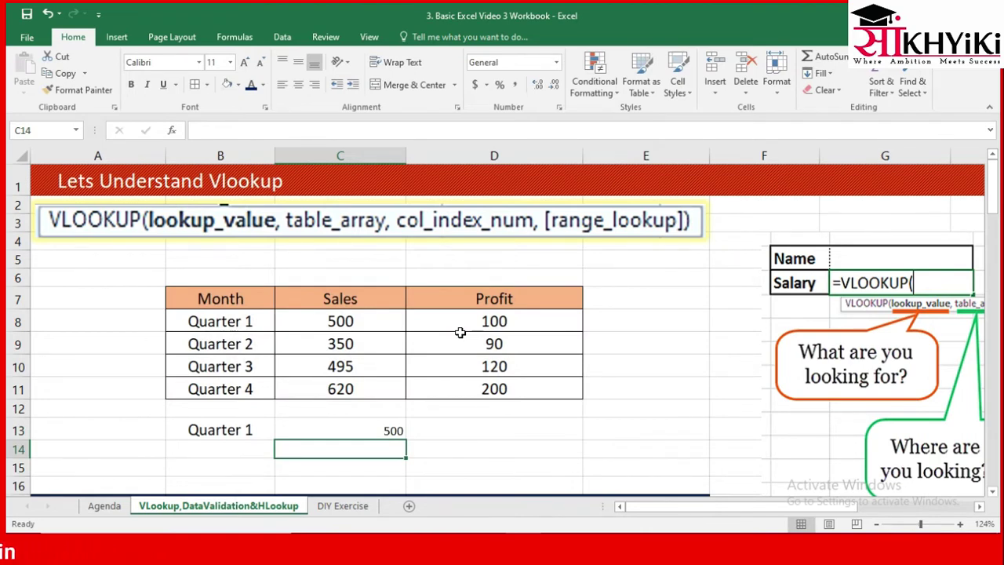
Label C12 as Sales and D12 as Profit.
{"action": "key", "text": "Up"}
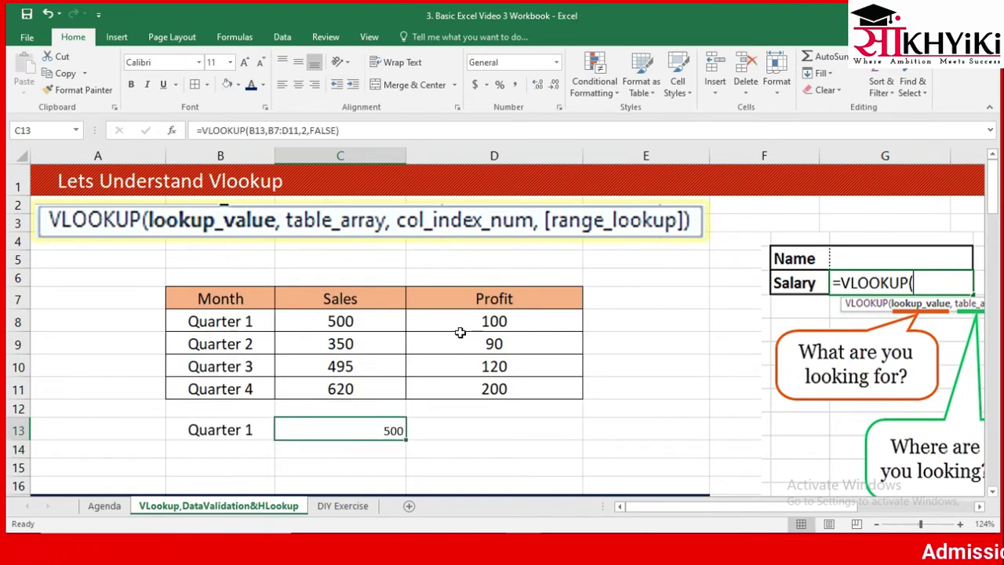
{"action": "key", "text": "Up"}
{"action": "type", "text": "Sales"}
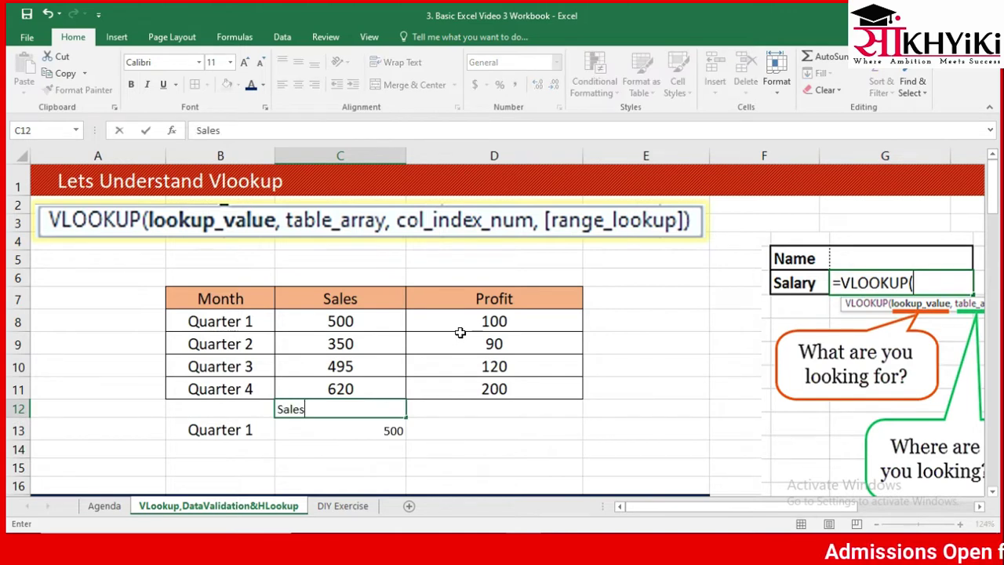
{"action": "key", "text": "Tab"}
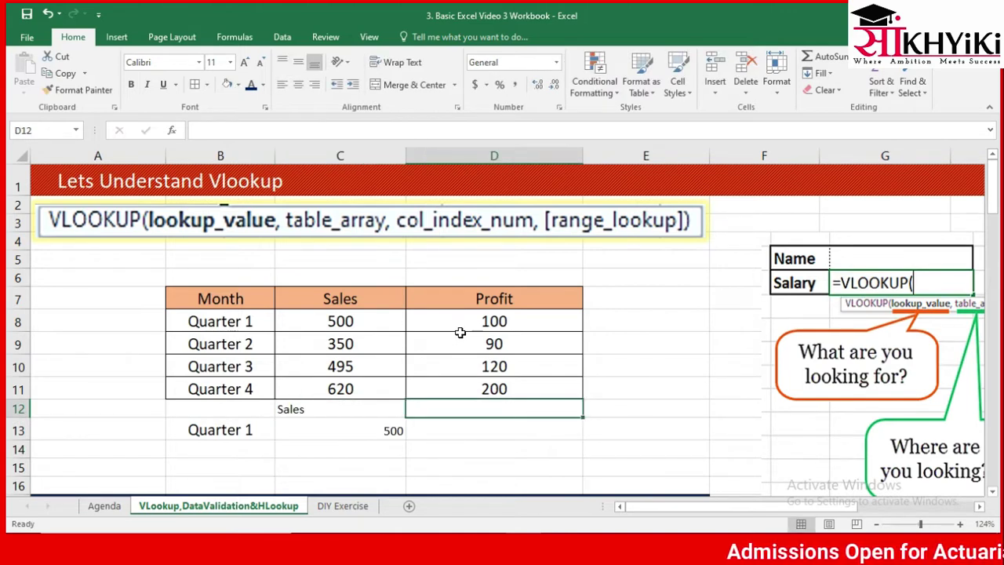
{"action": "type", "text": "Prof"}
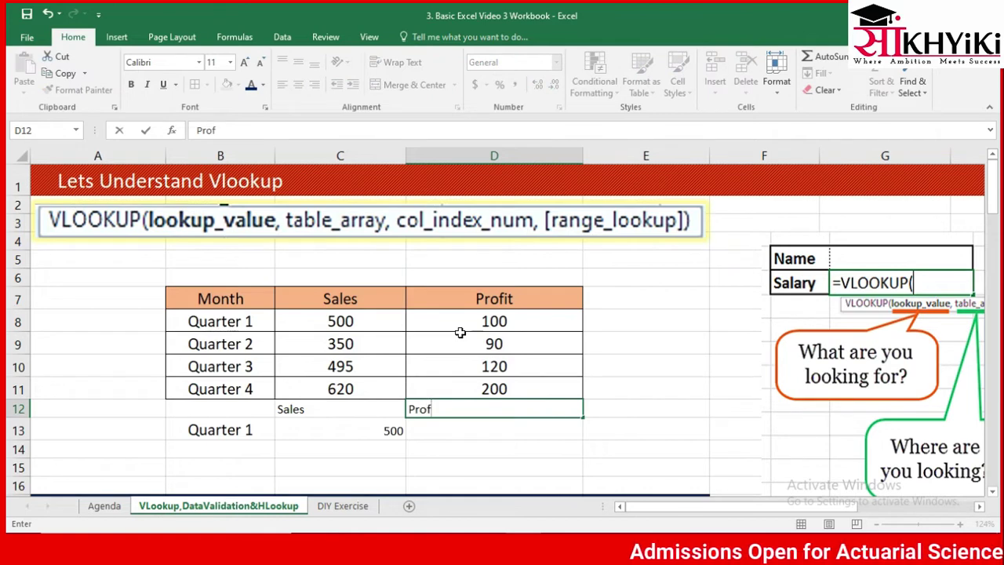
{"action": "type", "text": "it"}
{"action": "key", "text": "Return"}
In D13, start a VLOOKUP using B13 as lookup value and table B7:D11.
{"action": "key", "text": "Right"}
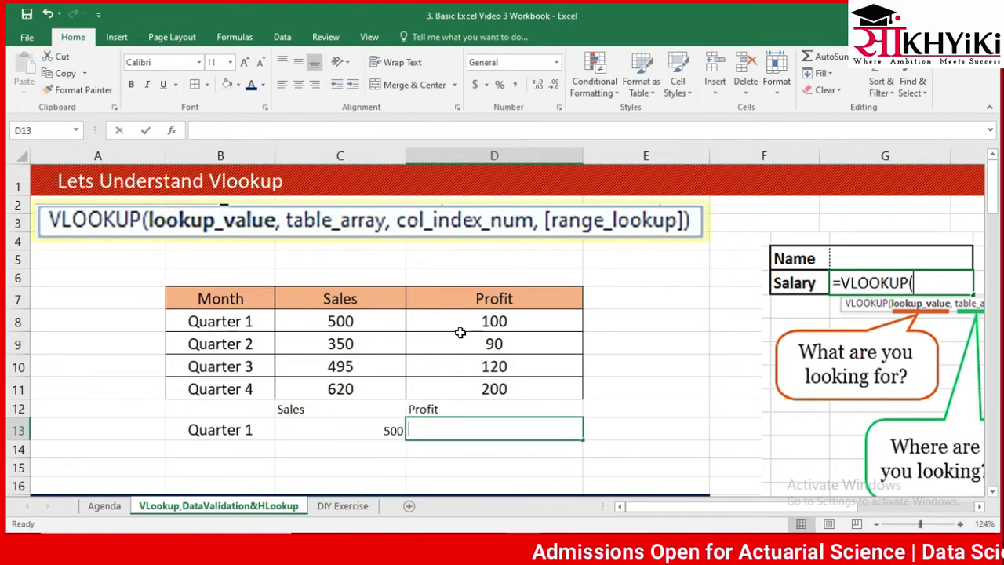
{"action": "type", "text": "=vl"}
{"action": "key", "text": "Tab"}
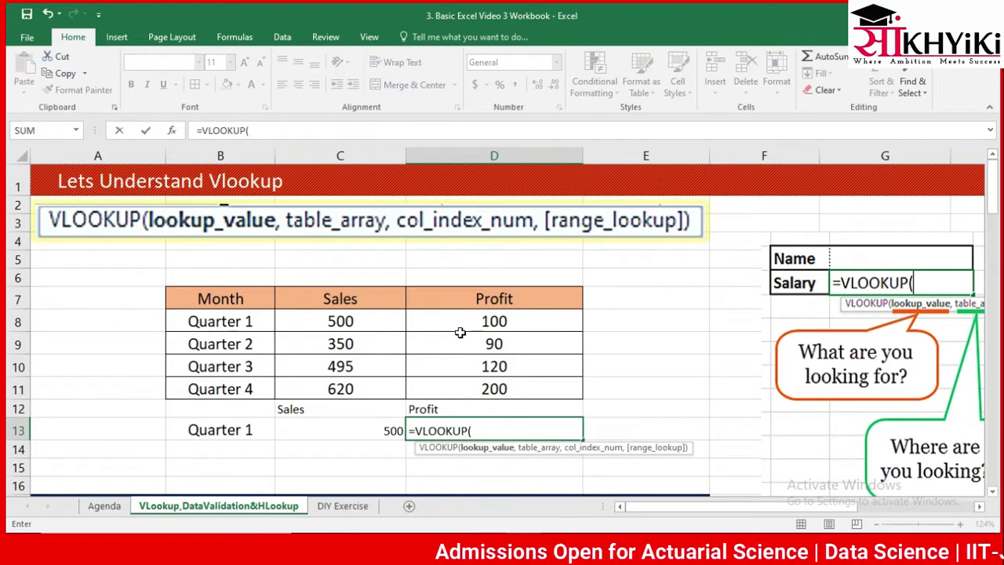
{"action": "key", "text": "Left"}
{"action": "key", "text": "Left"}
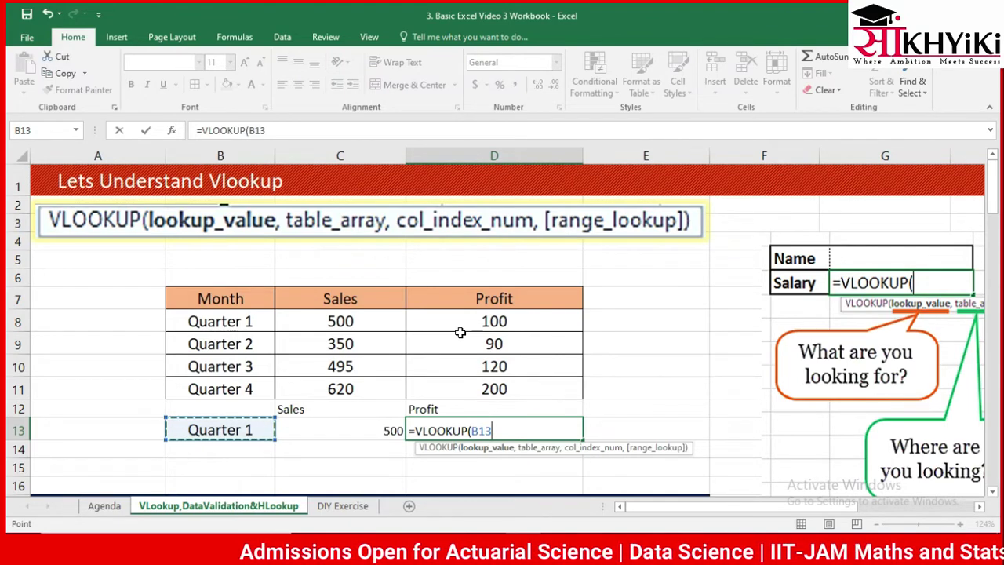
{"action": "type", "text": ","}
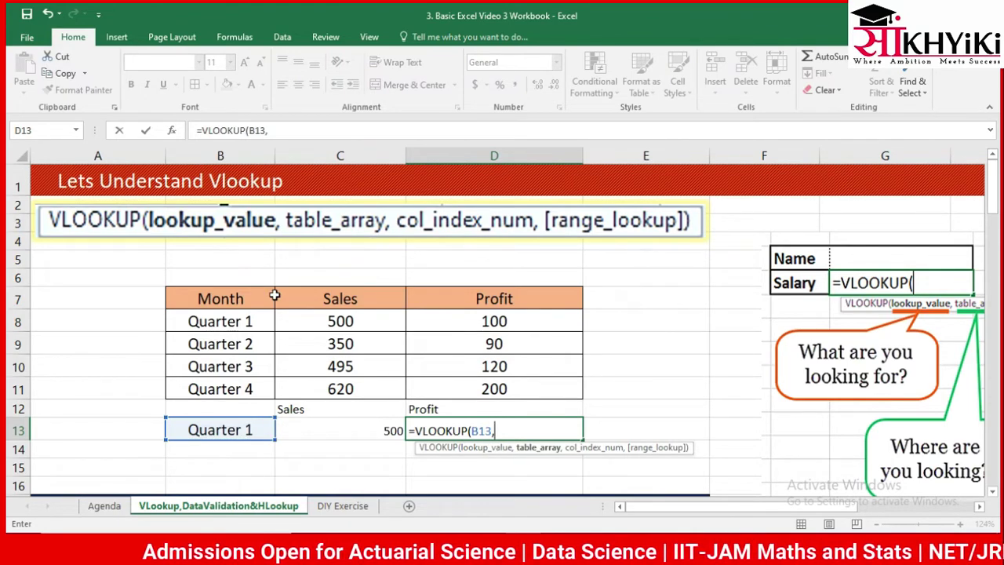
{"action": "left_click_drag", "start_coordinate": [249, 296], "coordinate": [235, 344]}
{"action": "key", "text": "shift+Down"}
{"action": "key", "text": "shift+Down"}
{"action": "key", "text": "shift+Right"}
{"action": "key", "text": "shift+Right"}
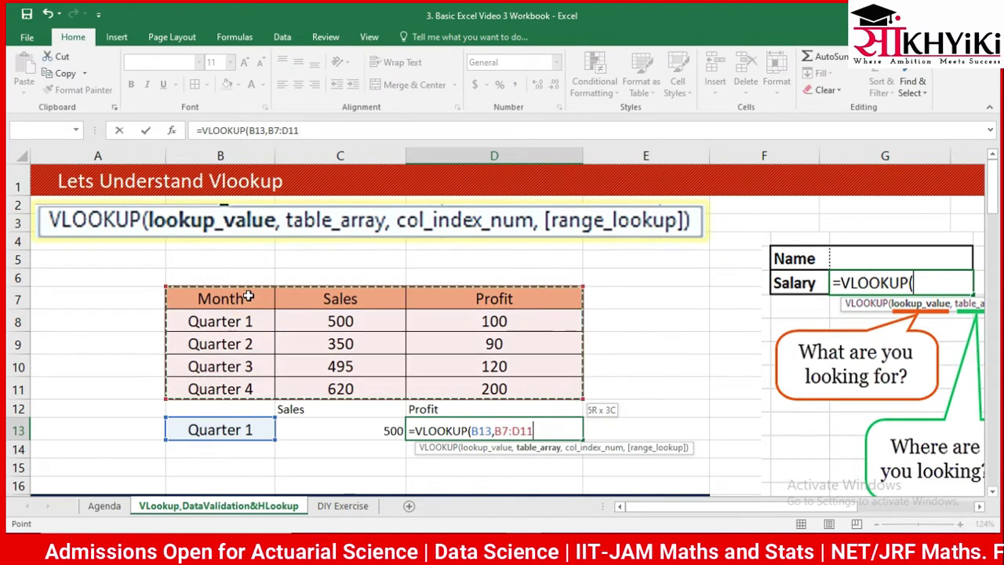
{"action": "type", "text": ","}
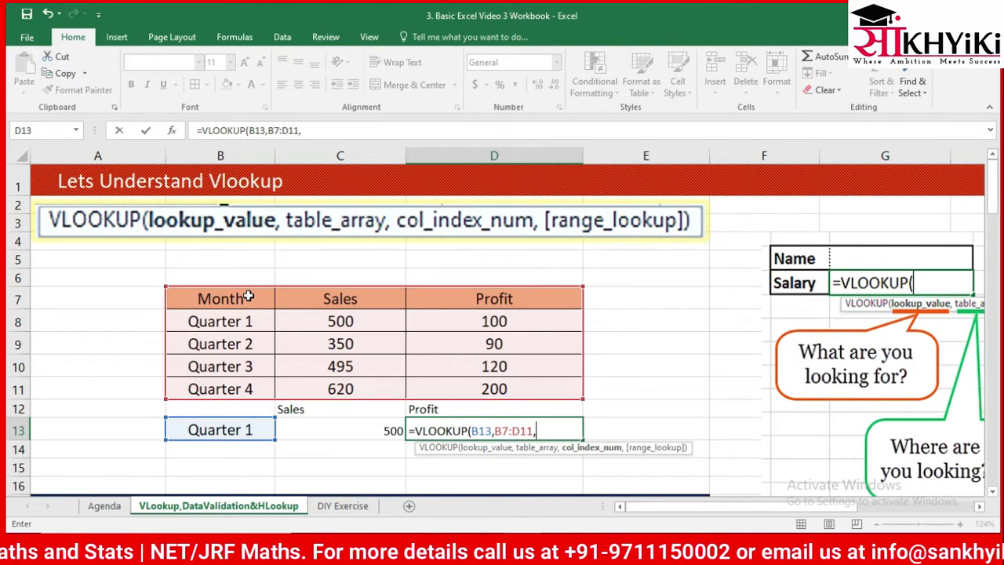
Finish D13 with column 3 and match type 0, returning Quarter 1's profit of 100.
{"action": "type", "text": "3,"}
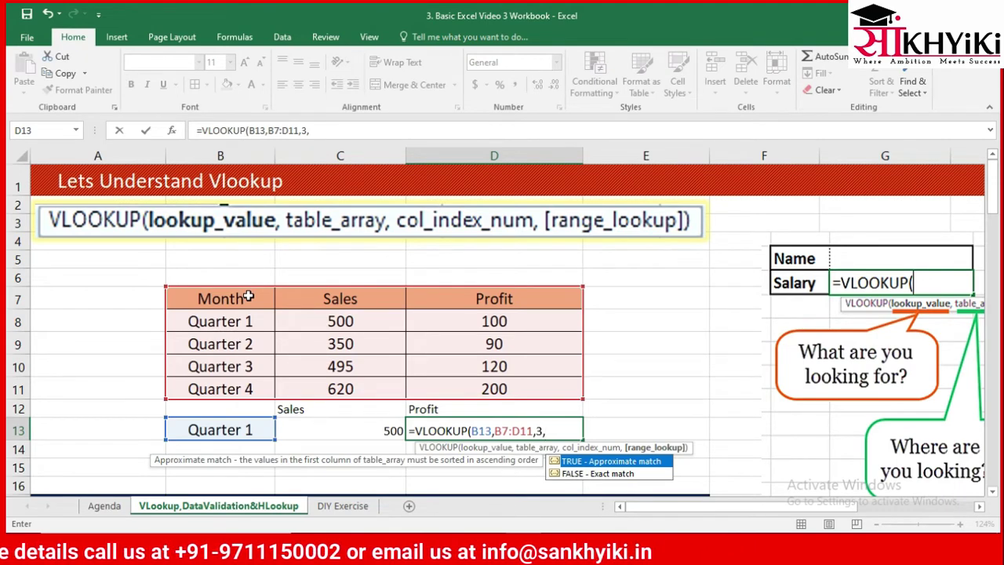
{"action": "type", "text": "0"}
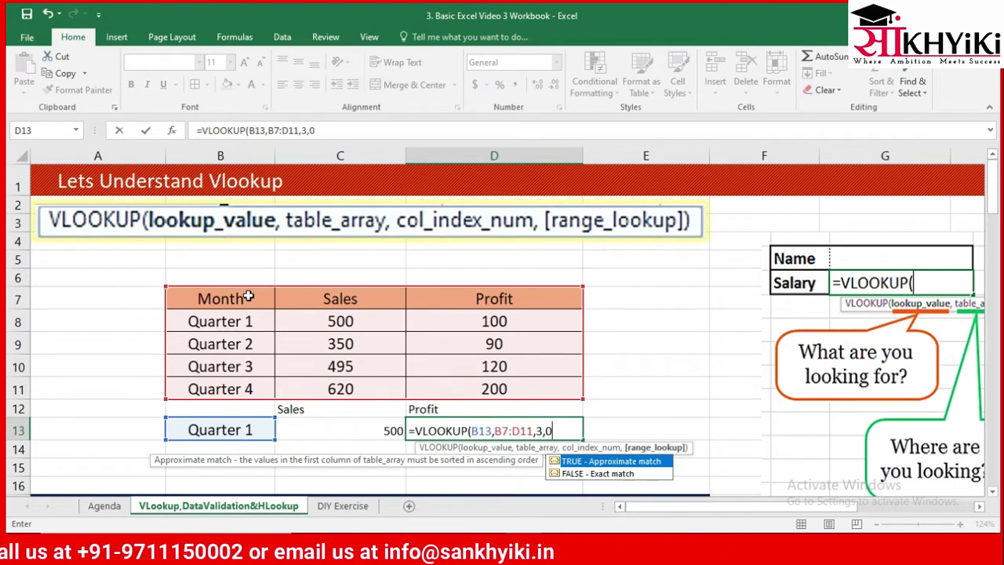
{"action": "key", "text": "BackSpace"}
{"action": "type", "text": "1"}
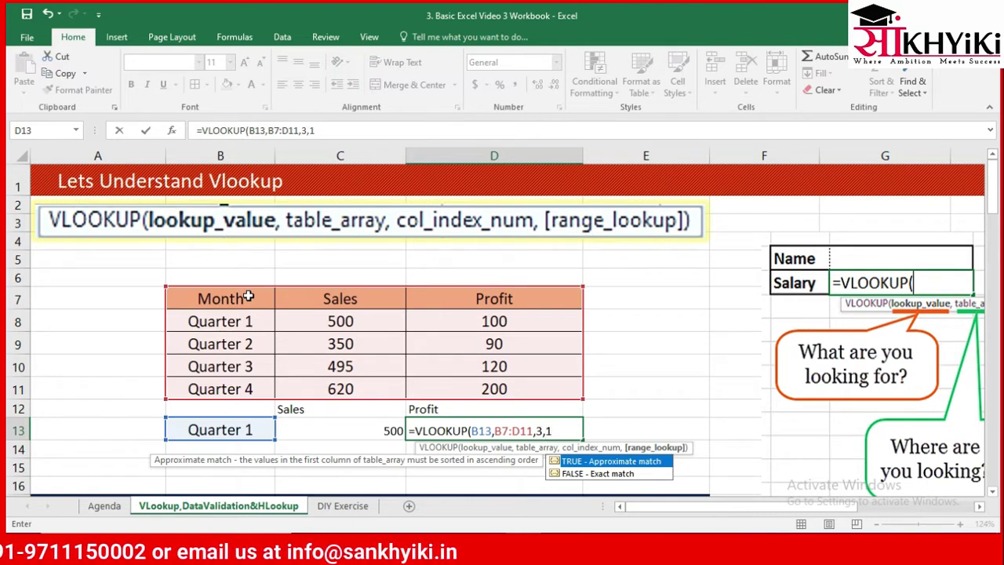
{"action": "key", "text": "BackSpace"}
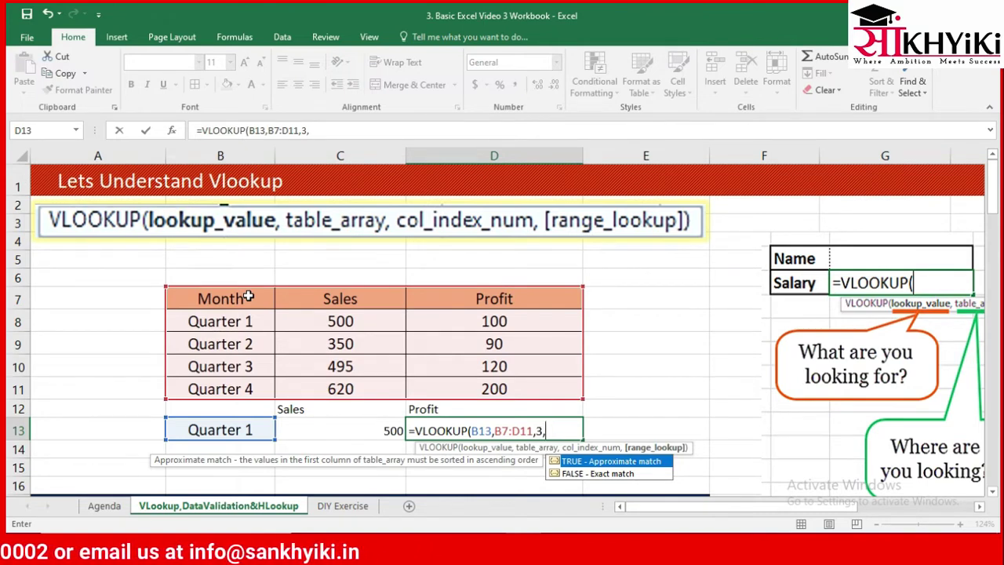
{"action": "type", "text": "0"}
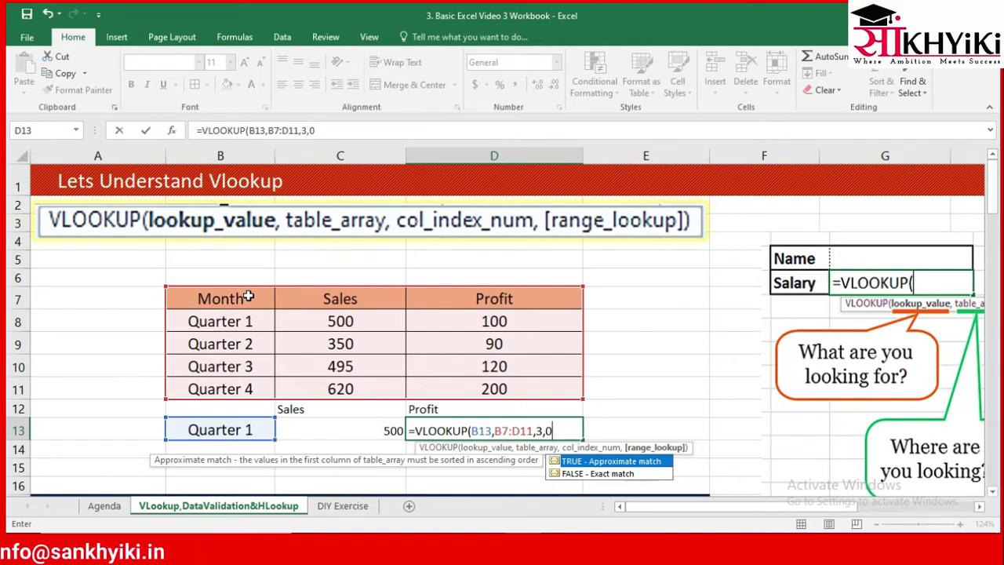
{"action": "type", "text": ")"}
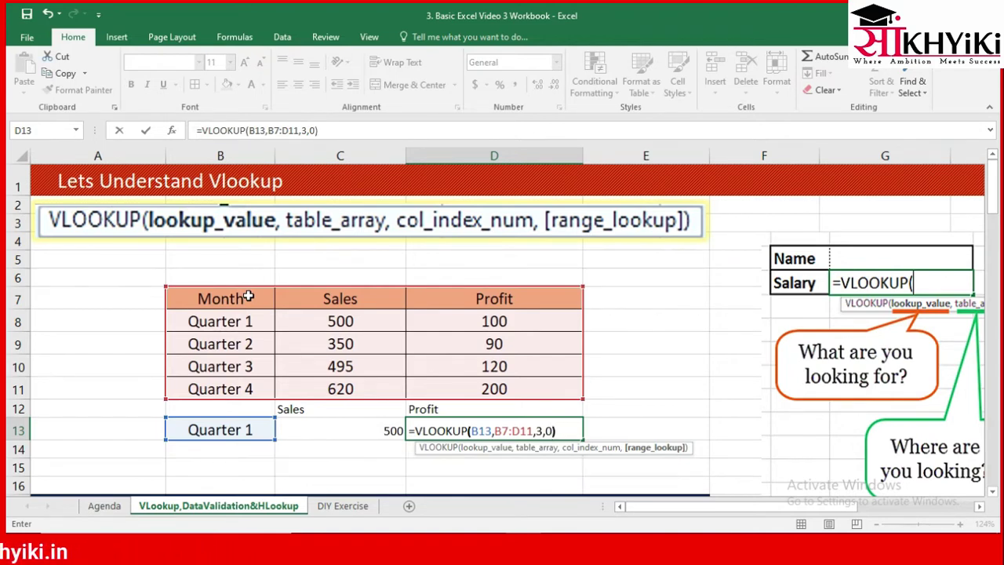
{"action": "key", "text": "Return"}
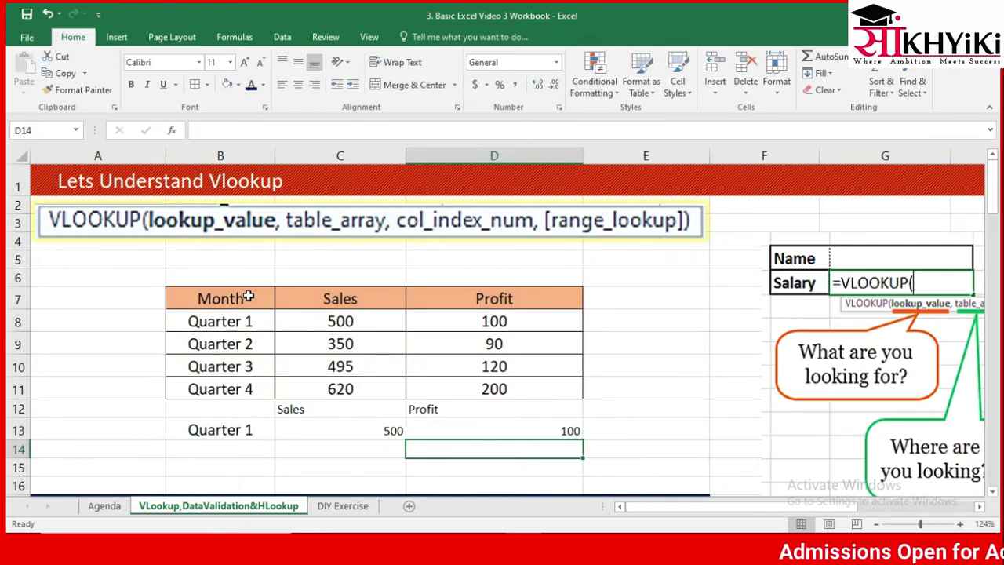
Enter Quarter 3 in B14.
{"action": "key", "text": "Left"}
{"action": "key", "text": "Left"}
{"action": "type", "text": "Q"}
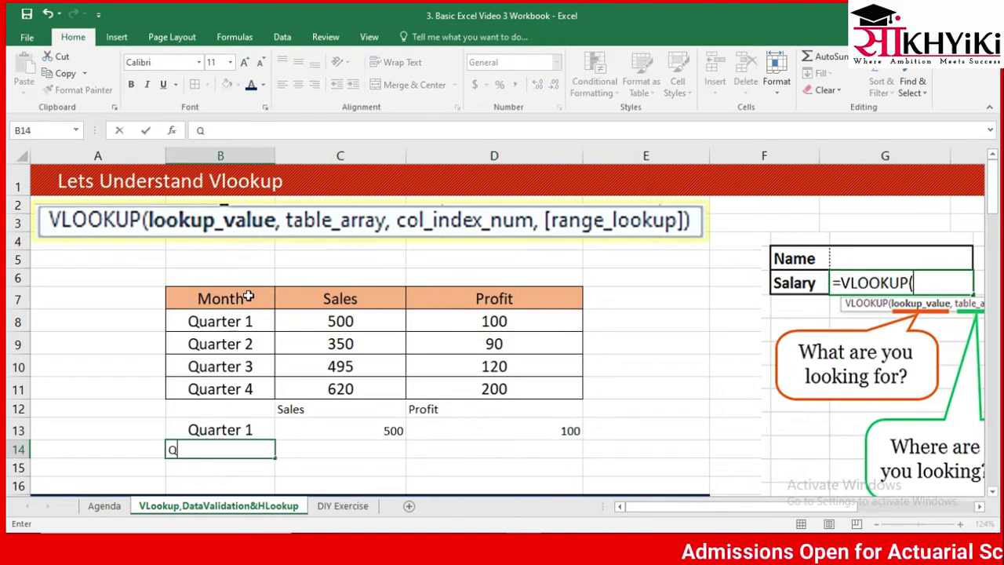
{"action": "type", "text": "uate"}
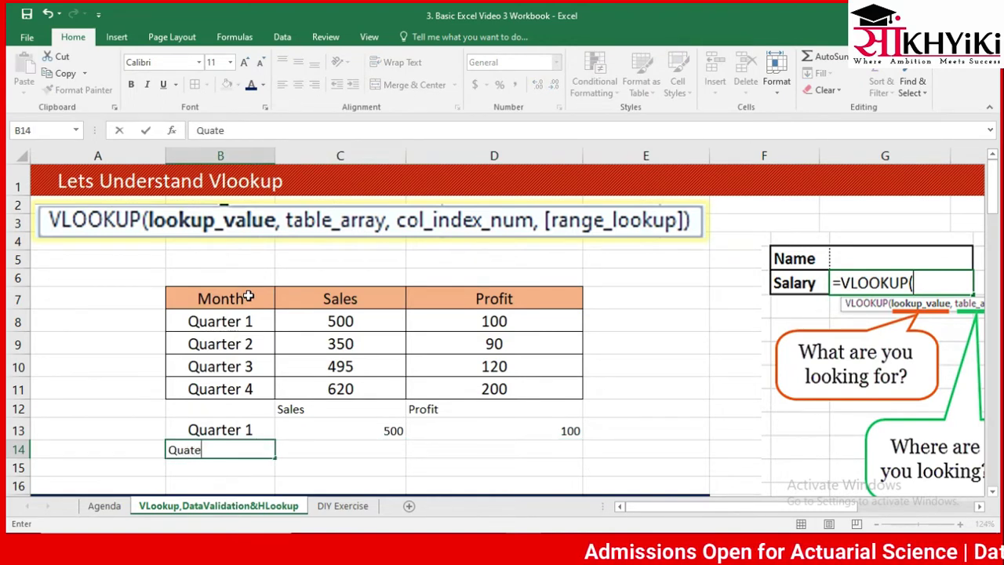
{"action": "type", "text": "r"}
{"action": "key", "text": "Return"}
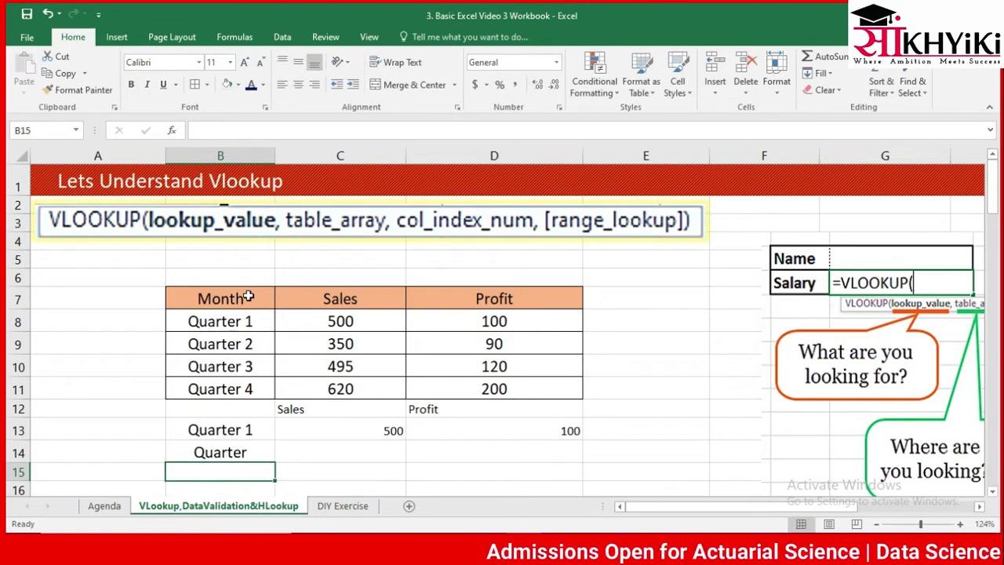
{"action": "key", "text": "Up"}
{"action": "key", "text": "F2"}
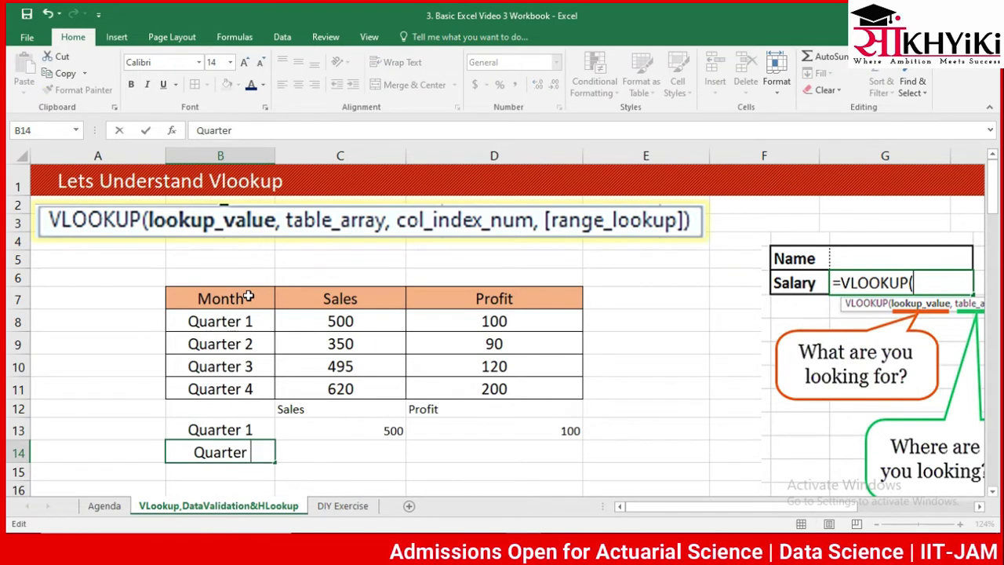
{"action": "type", "text": "3"}
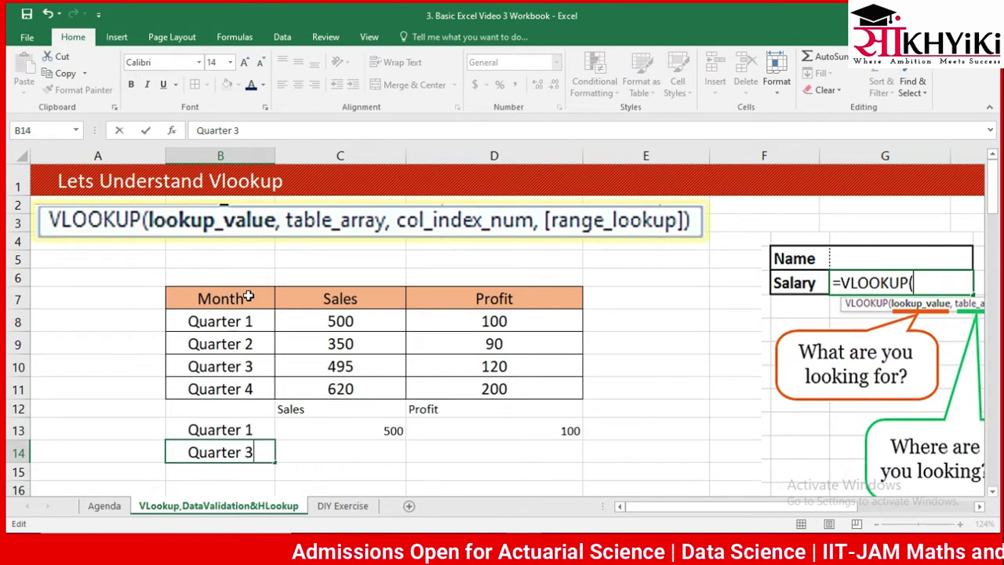
{"action": "key", "text": "Return"}
In C14, start a VLOOKUP with Quarter 3 in B14 as the lookup value.
{"action": "key", "text": "Up"}
{"action": "key", "text": "Right"}
{"action": "type", "text": "=vl"}
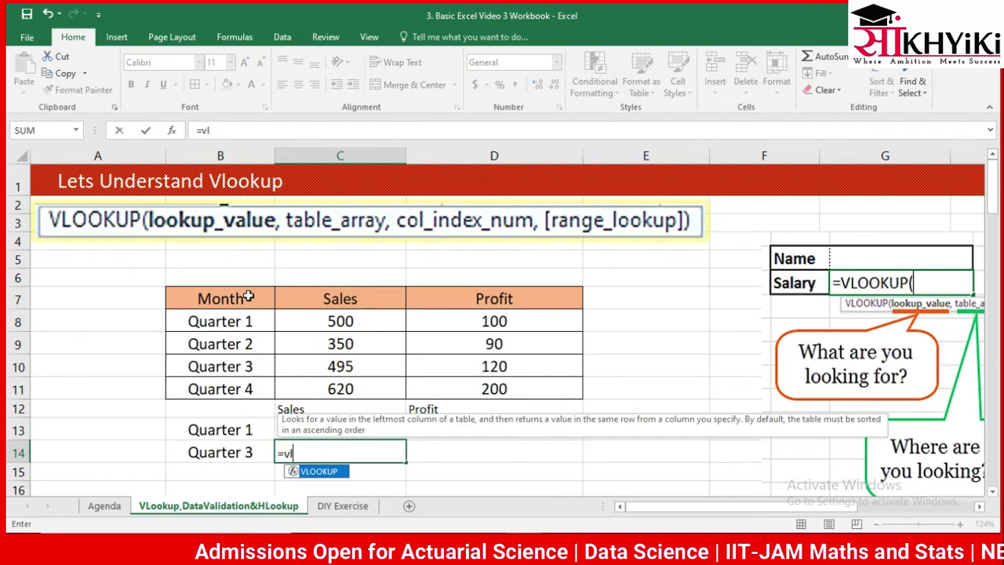
{"action": "key", "text": "Return"}
{"action": "key", "text": "Up"}
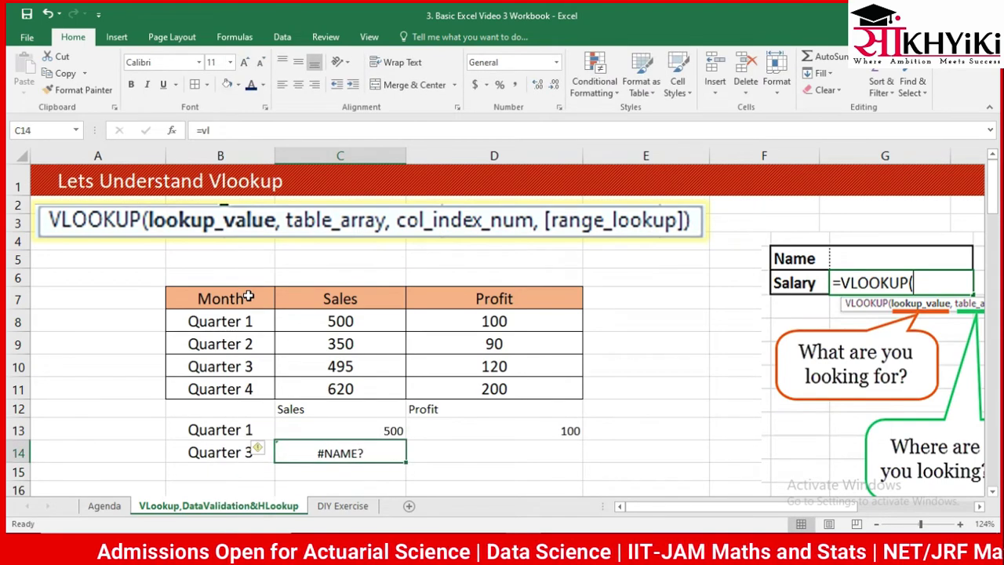
{"action": "type", "text": "=vl"}
{"action": "key", "text": "Tab"}
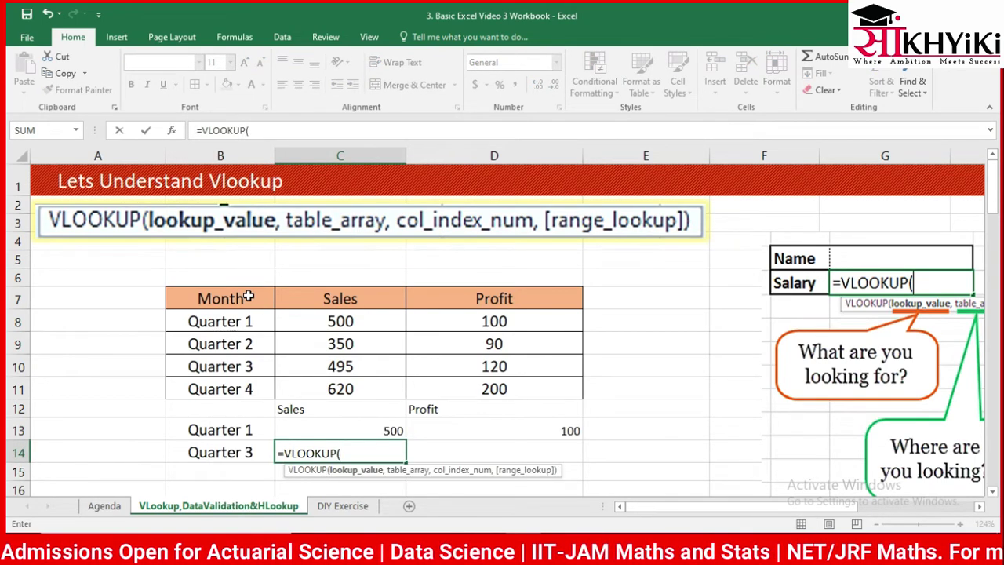
{"action": "key", "text": "Left"}
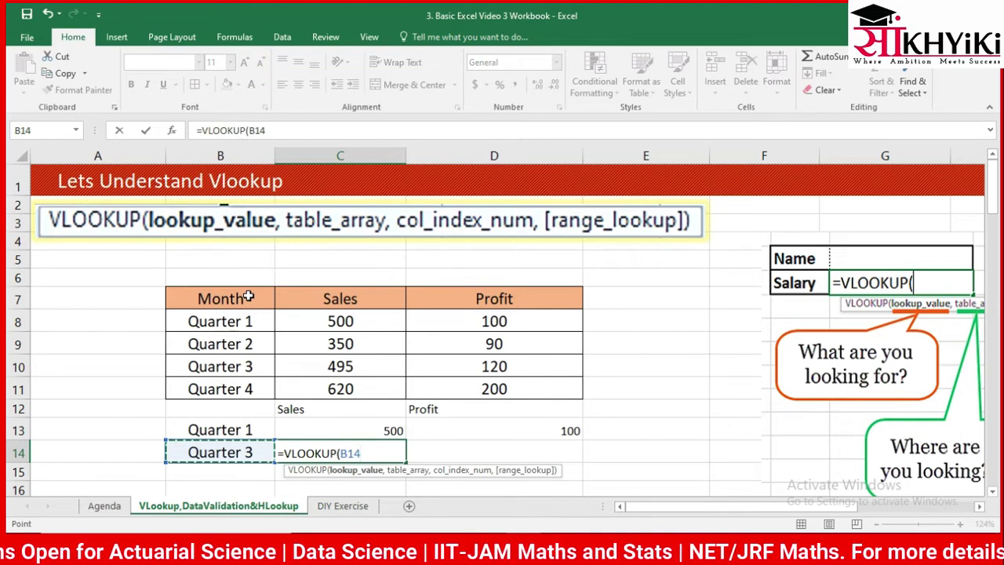
{"action": "type", "text": ","}
Set the table to B7:D11 with column 2 and exact match 0, returning 495.
{"action": "key", "text": "Up"}
{"action": "key", "text": "Up"}
{"action": "key", "text": "Up"}
{"action": "key", "text": "Up"}
{"action": "key", "text": "Up"}
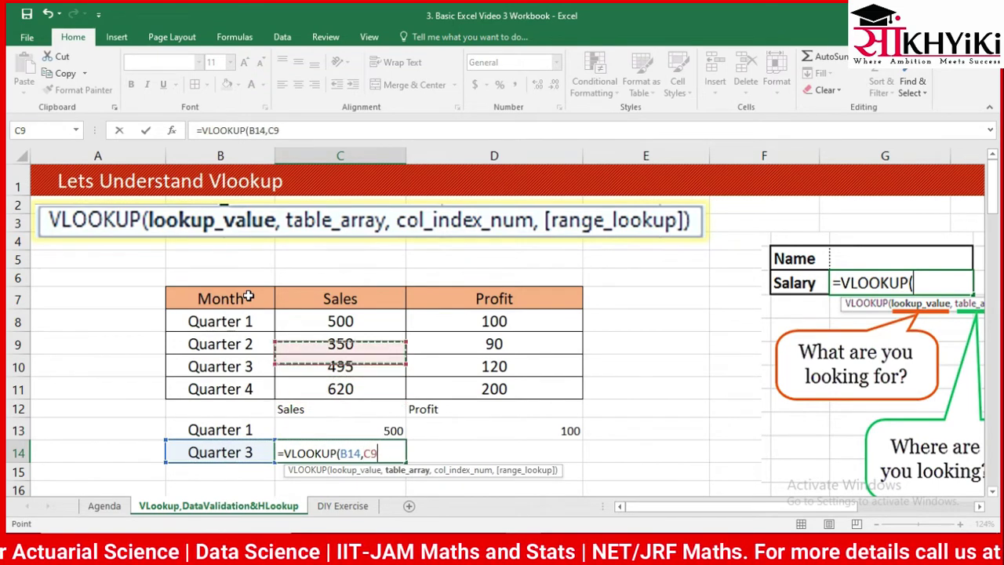
{"action": "key", "text": "Up"}
{"action": "key", "text": "Left"}
{"action": "key", "text": "Up"}
{"action": "key", "text": "shift+Right"}
{"action": "key", "text": "shift+Right"}
{"action": "key", "text": "shift+Down"}
{"action": "key", "text": "shift+Down"}
{"action": "key", "text": "shift+Down"}
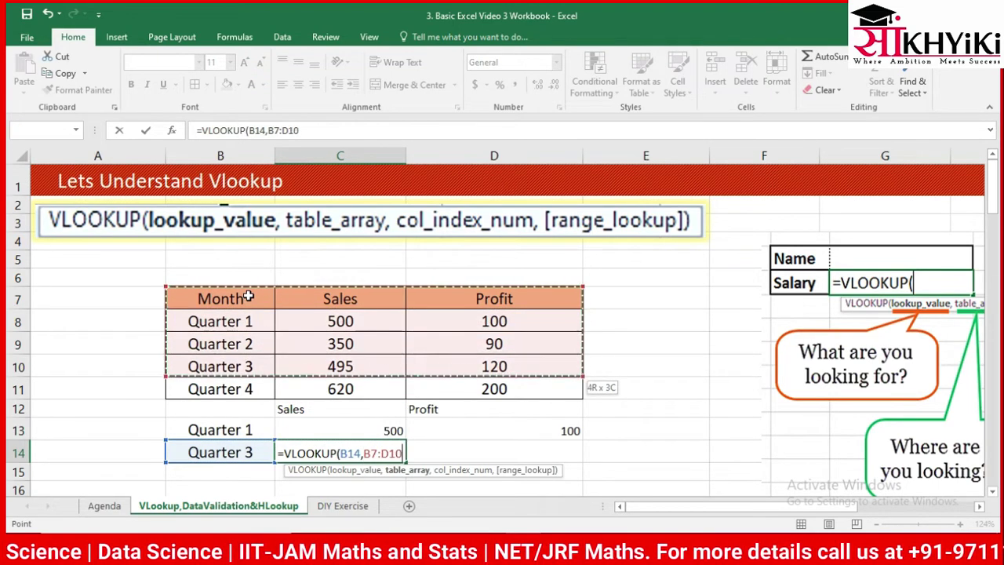
{"action": "key", "text": "shift+Down"}
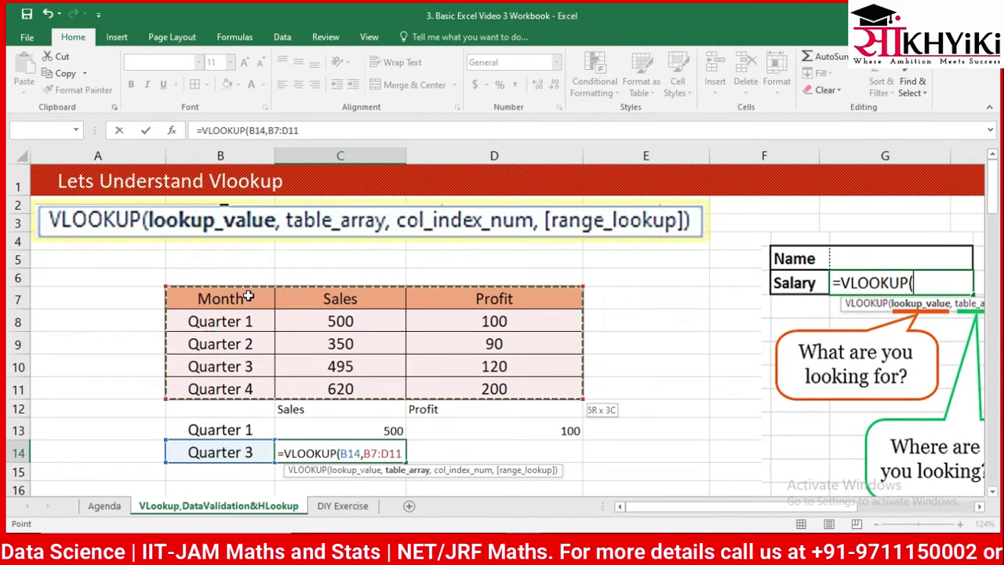
{"action": "type", "text": ","}
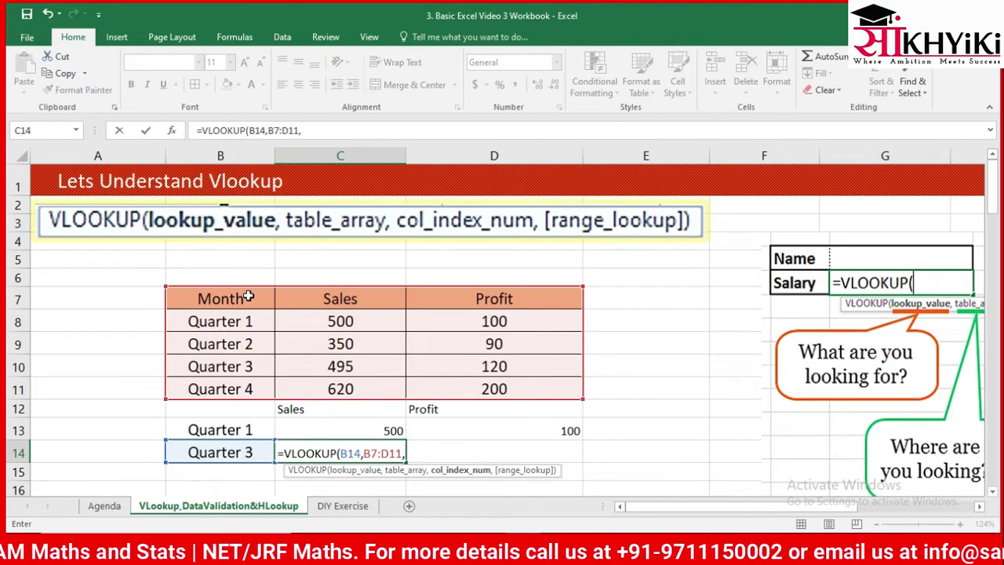
{"action": "type", "text": "2"}
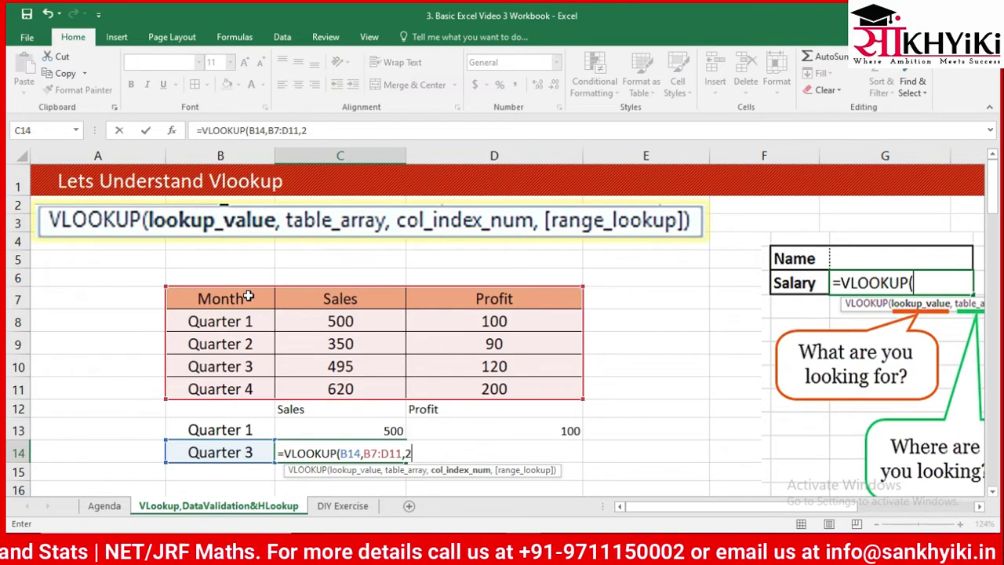
{"action": "type", "text": ",0"}
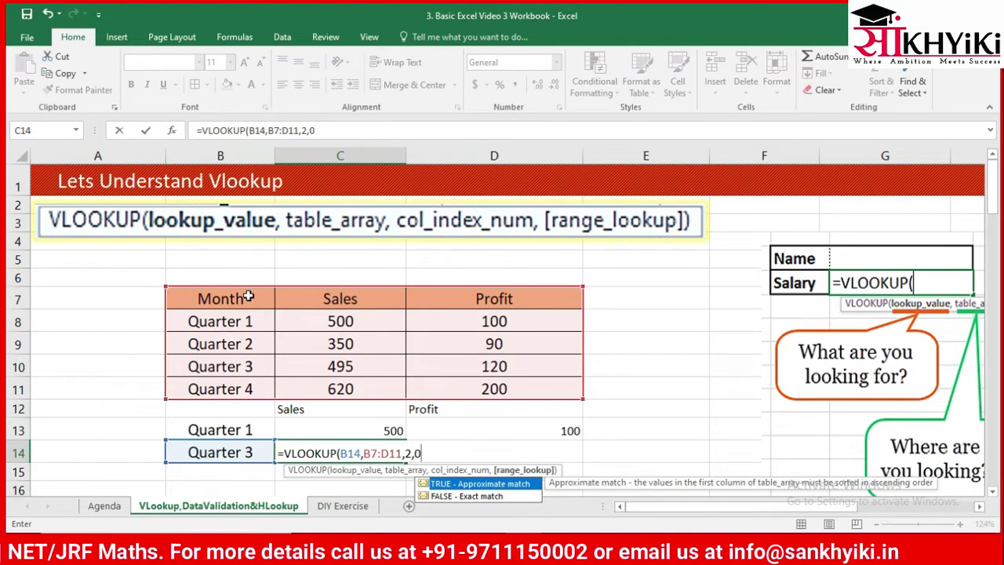
{"action": "type", "text": ")"}
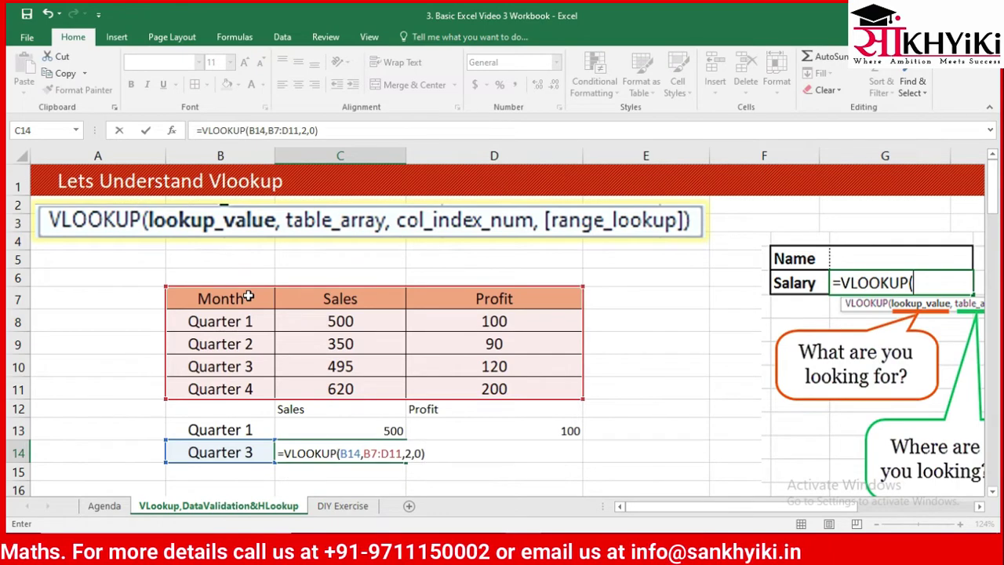
{"action": "key", "text": "Return"}
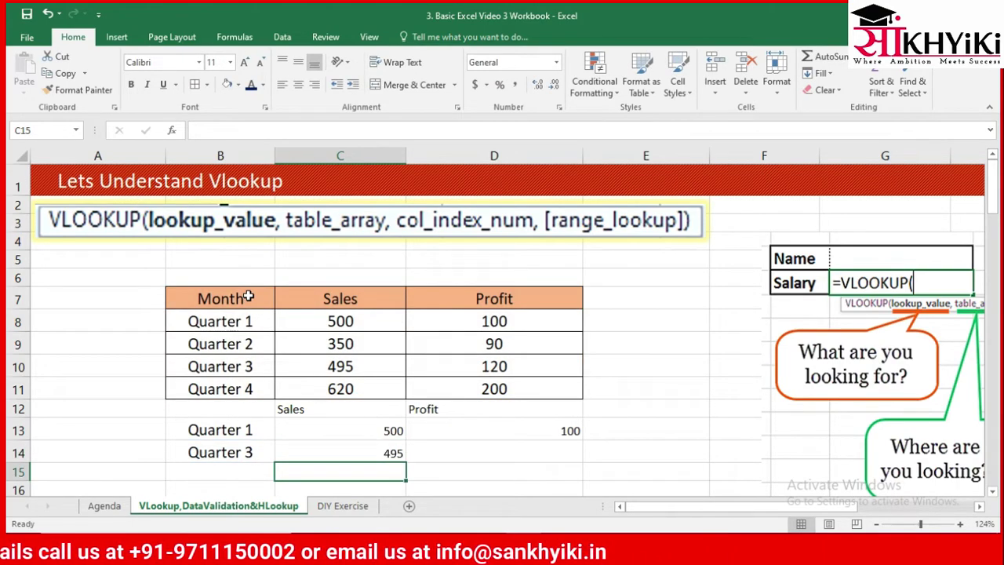
In D14, enter =VLOOKUP(B14,B7:D11,3,0) so it returns Quarter 3's profit, 120.
{"action": "key", "text": "Up"}
{"action": "key", "text": "Right"}
{"action": "type", "text": "=vl"}
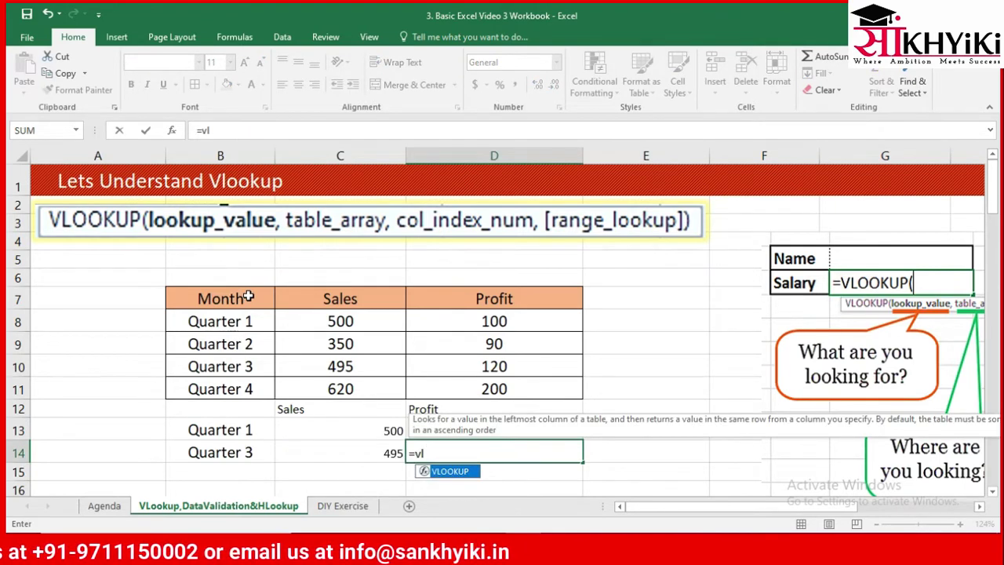
{"action": "key", "text": "Tab"}
{"action": "key", "text": "Left"}
{"action": "key", "text": "Left"}
{"action": "type", "text": ","}
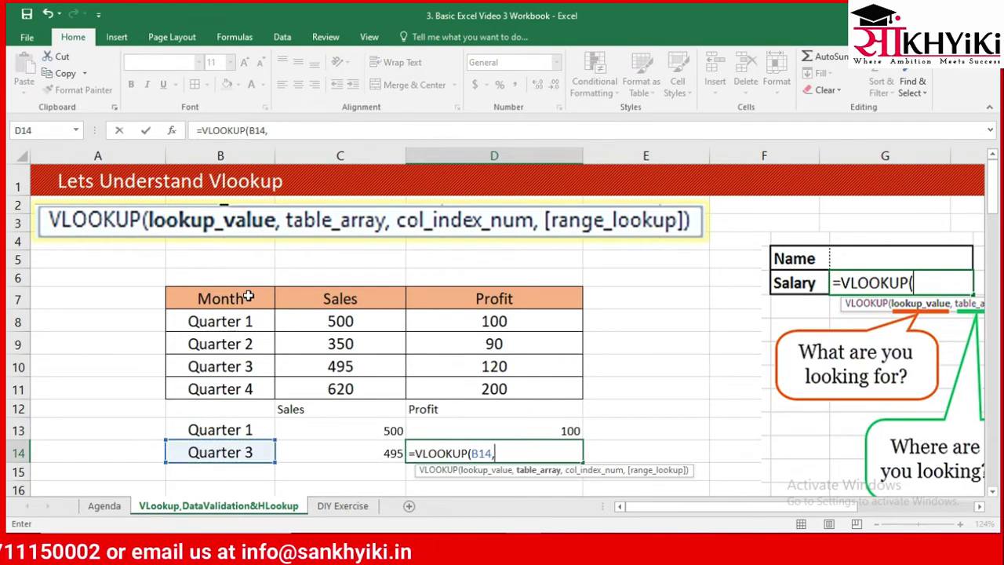
{"action": "key", "text": "Up"}
{"action": "key", "text": "Up"}
{"action": "key", "text": "Up"}
{"action": "key", "text": "Up"}
{"action": "key", "text": "Up"}
{"action": "key", "text": "Up"}
{"action": "key", "text": "Left"}
{"action": "key", "text": "Left"}
{"action": "key", "text": "Up"}
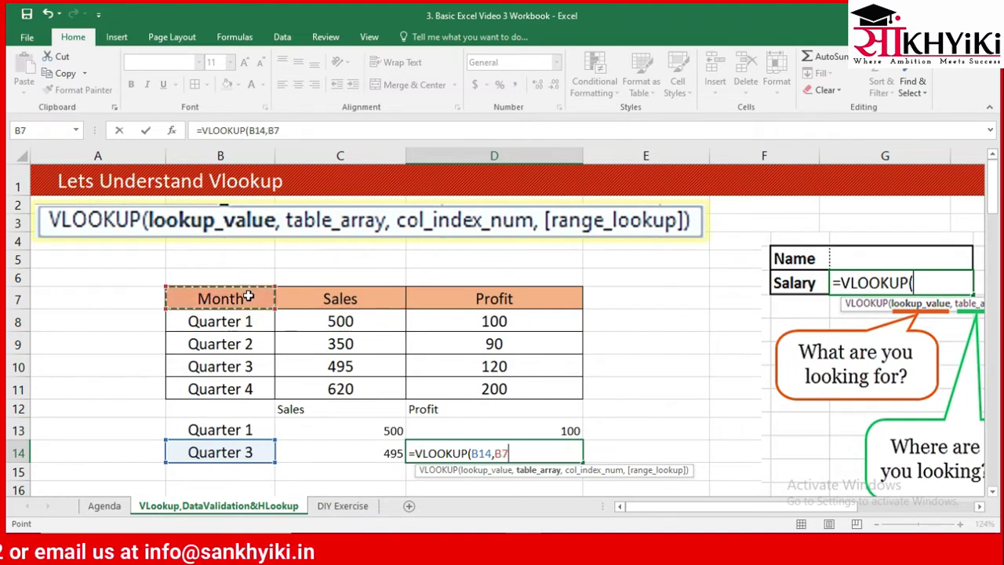
{"action": "key", "text": "shift+Right"}
{"action": "key", "text": "shift+Right"}
{"action": "key", "text": "shift+Down"}
{"action": "key", "text": "shift+Down"}
{"action": "key", "text": "shift+Down"}
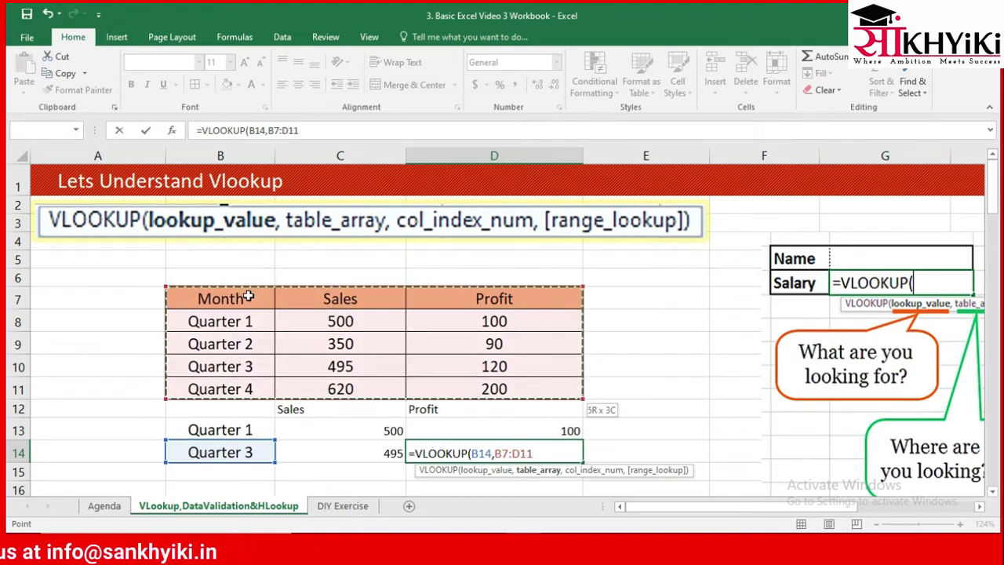
{"action": "type", "text": ","}
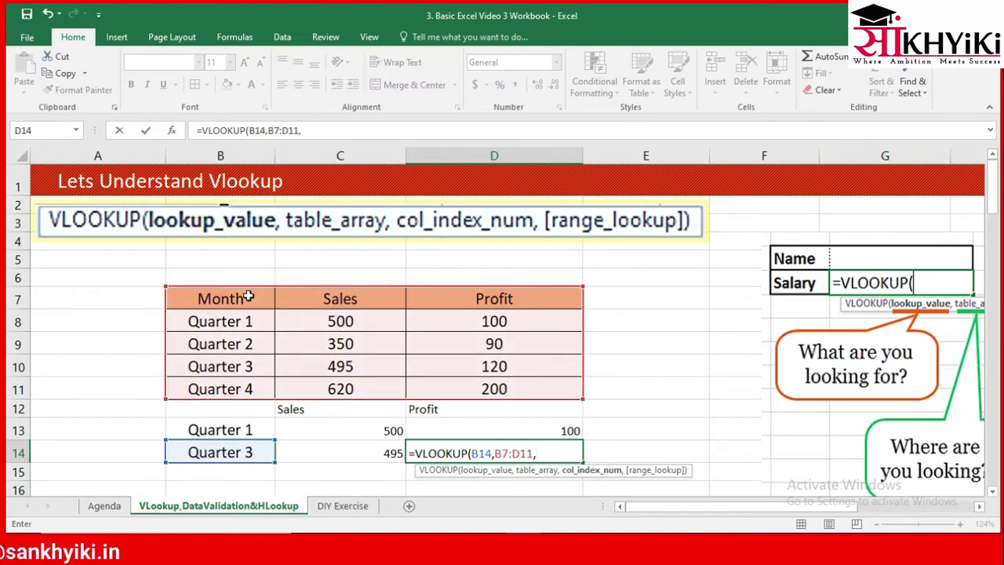
{"action": "type", "text": "3,"}
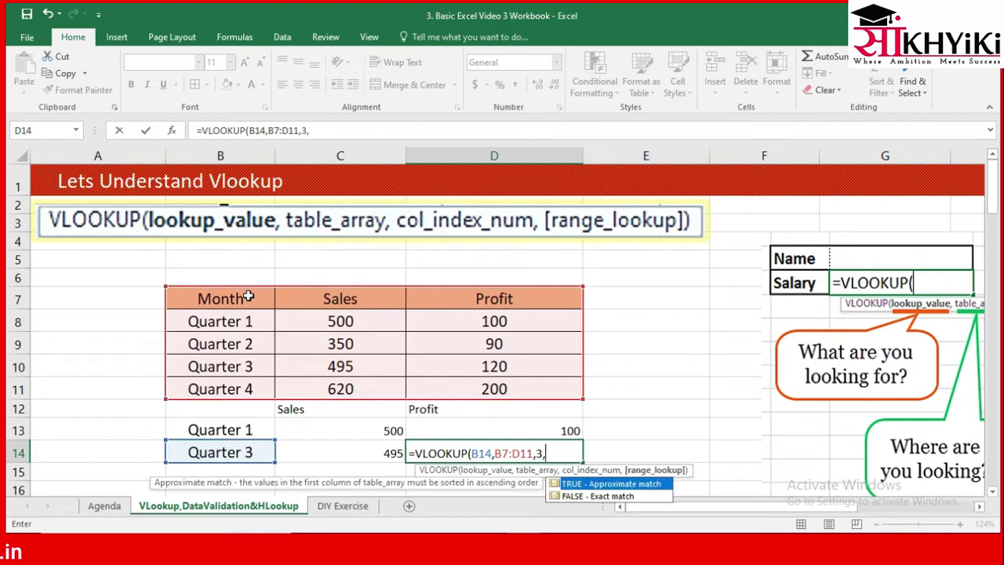
{"action": "type", "text": "0)"}
{"action": "key", "text": "Return"}
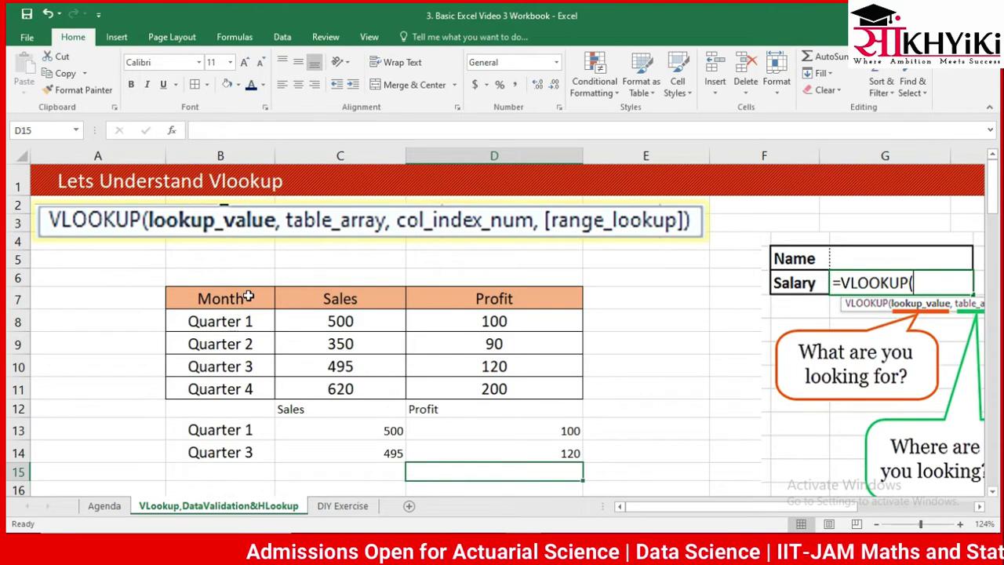
Enter Quarter 2 in B15 and Quarter 4 in B16, then select the empty C15:D16 cells.
{"action": "key", "text": "Left"}
{"action": "key", "text": "Left"}
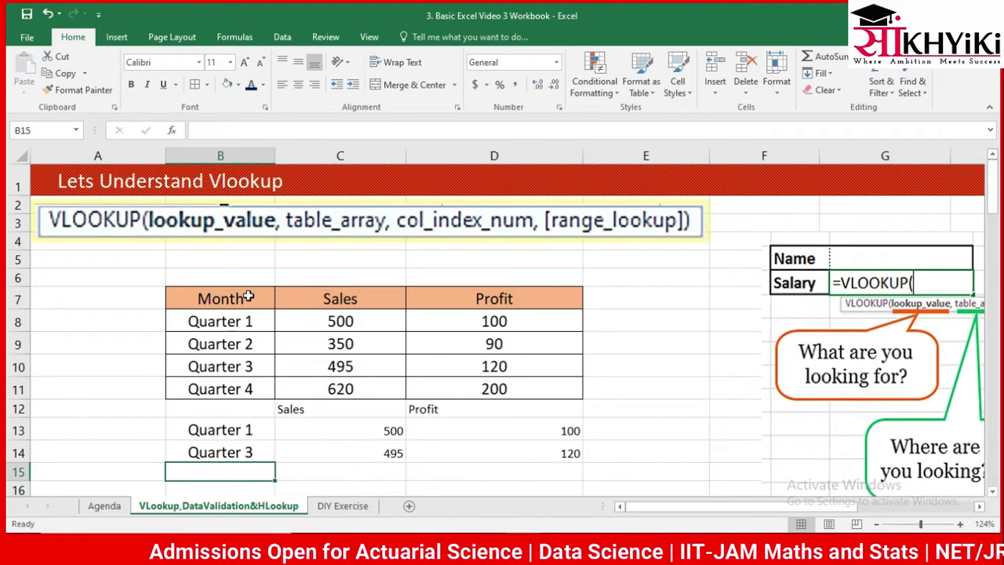
{"action": "type", "text": "Quart"}
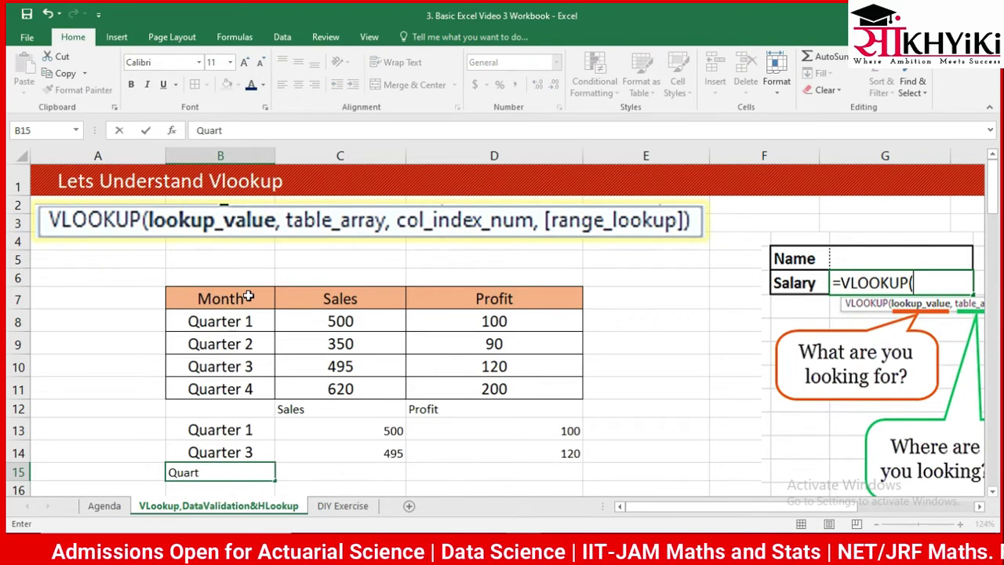
{"action": "type", "text": "er 2"}
{"action": "key", "text": "Return"}
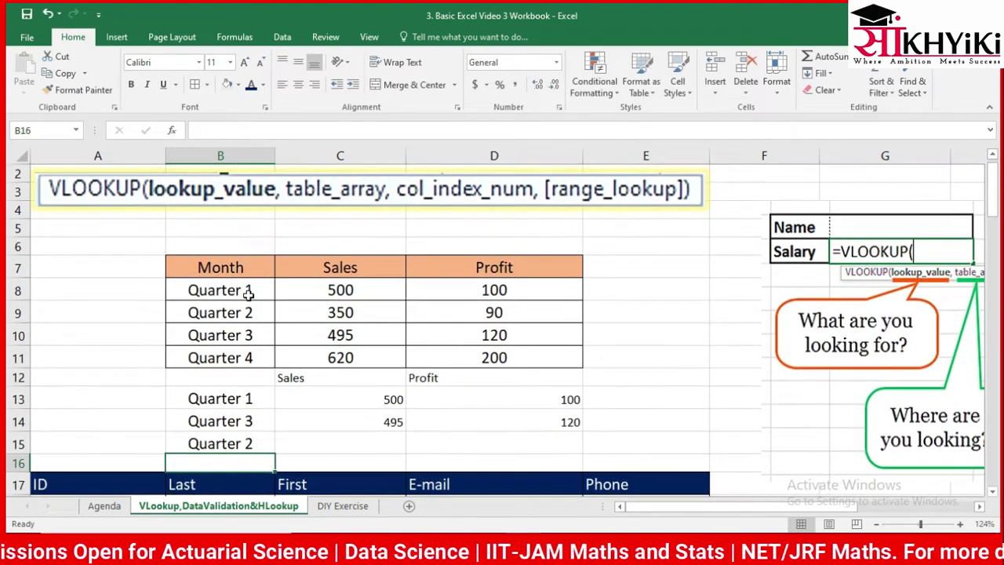
{"action": "type", "text": "Qua"}
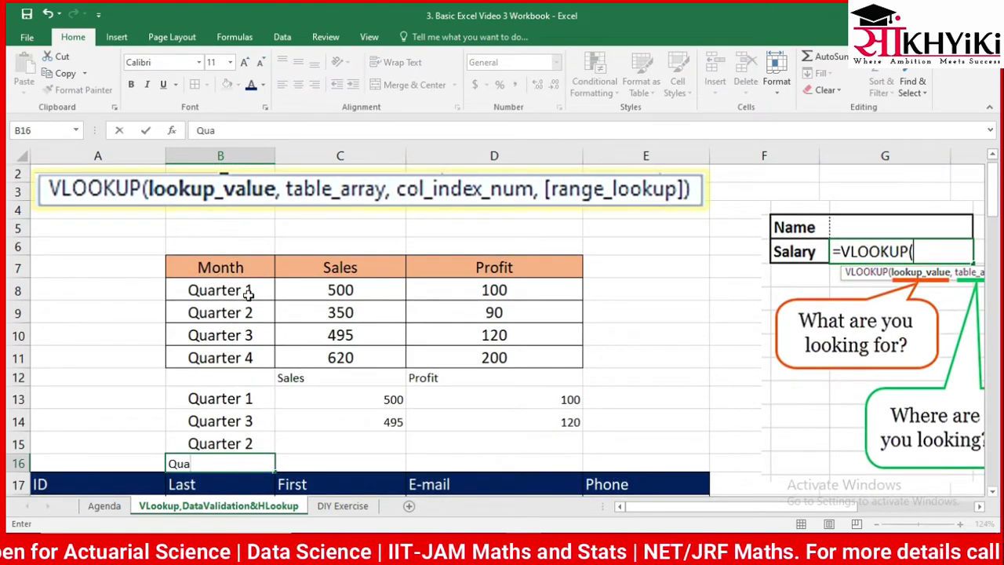
{"action": "type", "text": "rter 4"}
{"action": "key", "text": "Tab"}
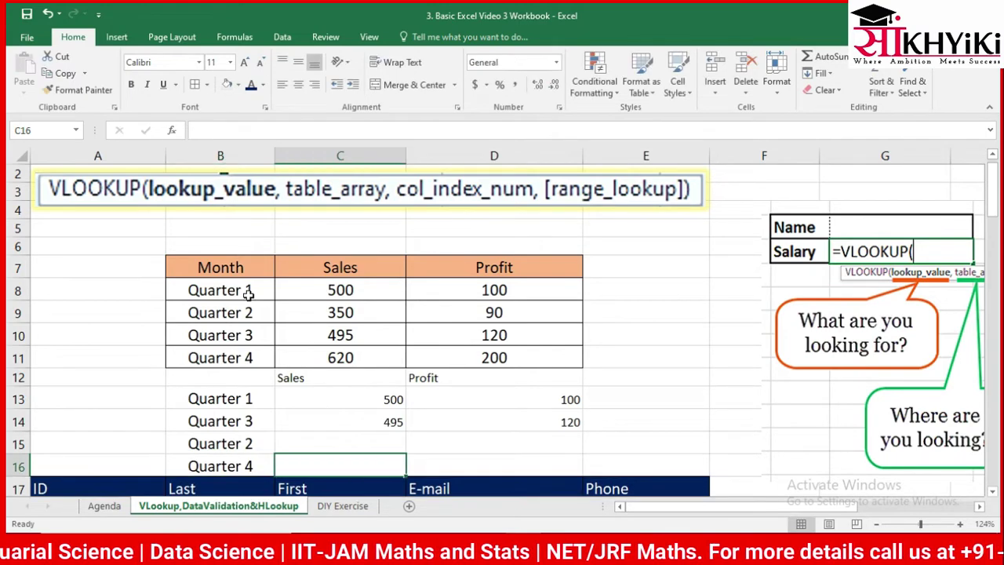
{"action": "key", "text": "Up"}
{"action": "key", "text": "shift+Right"}
{"action": "key", "text": "shift+Down"}
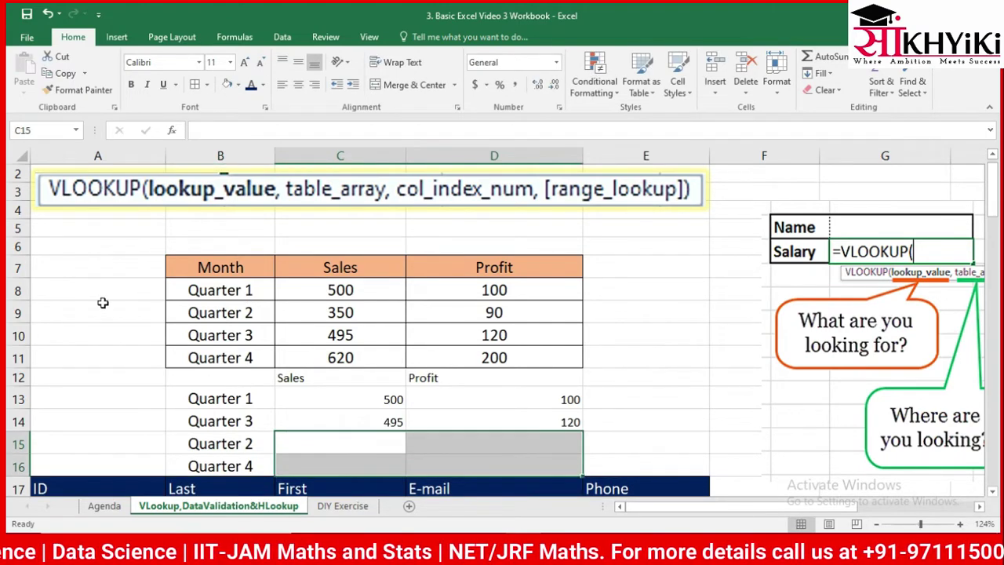
{"action": "left_click", "coordinate": [15, 488]}
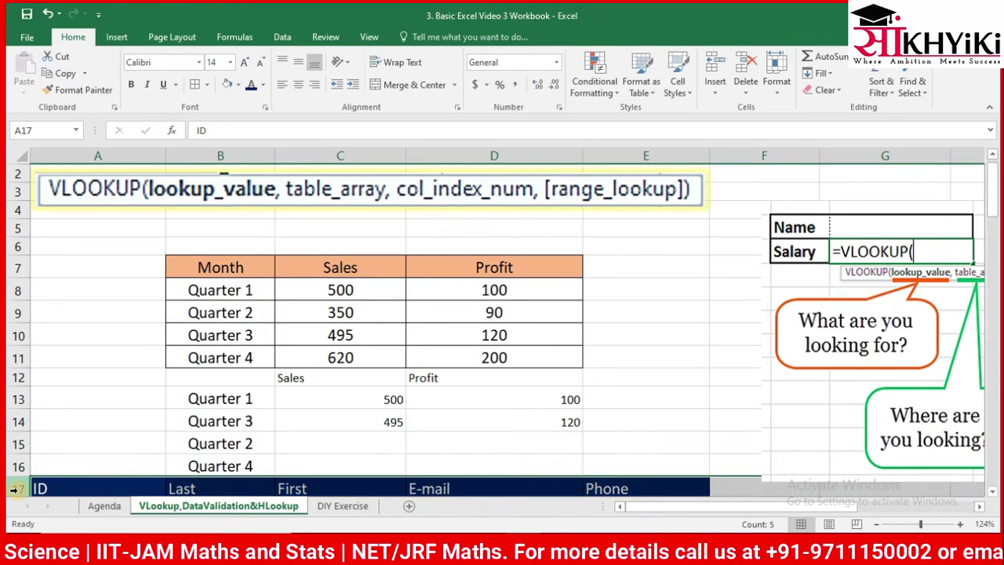
{"action": "key", "text": "ctrl+shift+plus"}
{"action": "scroll", "coordinate": [13, 488], "scroll_direction": "down", "scroll_amount": 2}
{"action": "scroll", "coordinate": [12, 488], "scroll_direction": "down", "scroll_amount": 1}
{"action": "key", "text": "Down"}
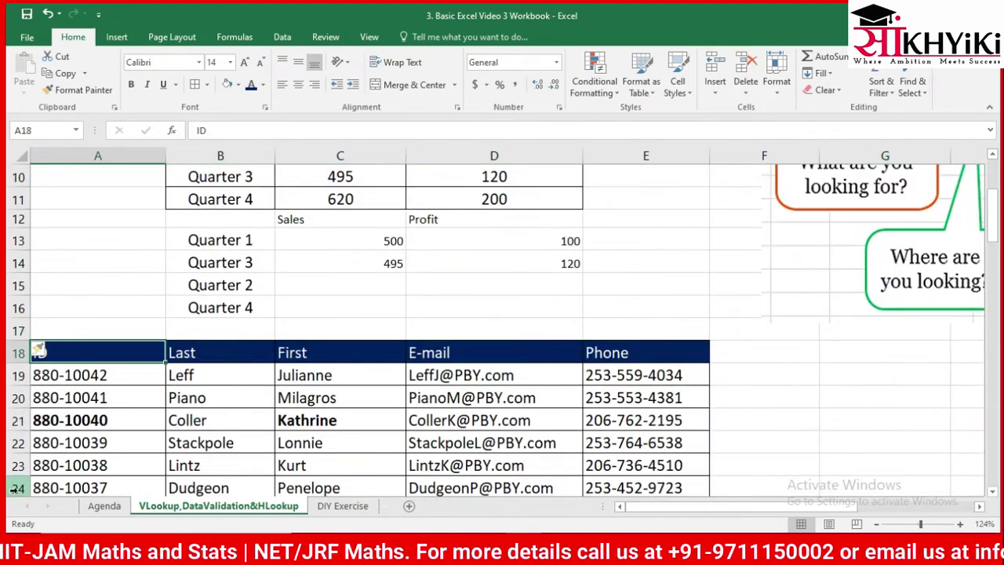
{"action": "key", "text": "Down"}
{"action": "key", "text": "Down"}
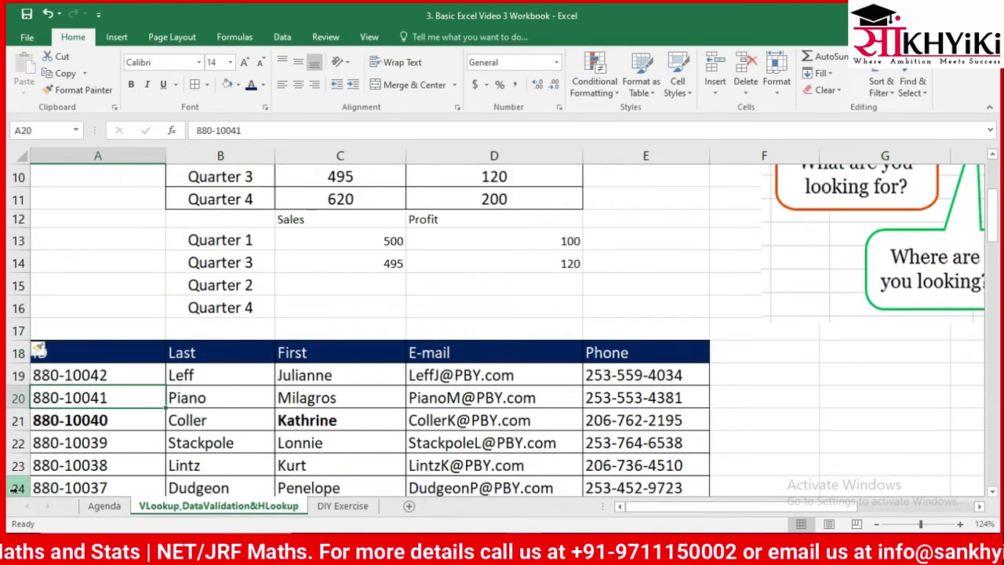
{"action": "key", "text": "Down"}
{"action": "key", "text": "Down"}
{"action": "key", "text": "Down"}
{"action": "key", "text": "Down"}
{"action": "key", "text": "Down"}
{"action": "key", "text": "Down"}
{"action": "key", "text": "Down"}
{"action": "key", "text": "Down"}
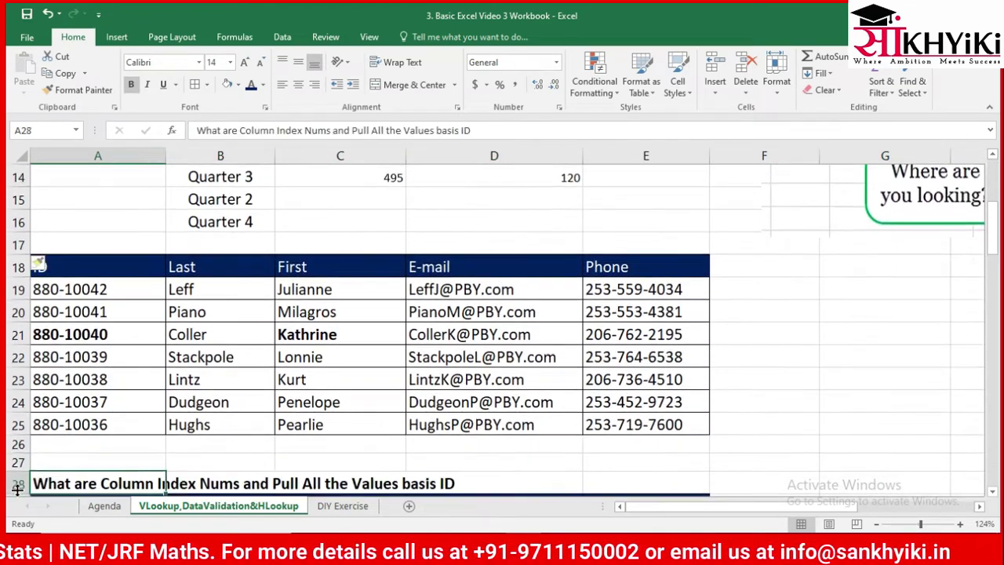
{"action": "key", "text": "Up"}
{"action": "key", "text": "Up"}
{"action": "key", "text": "Up"}
{"action": "key", "text": "Up"}
{"action": "key", "text": "Up"}
{"action": "key", "text": "Up"}
{"action": "key", "text": "Up"}
{"action": "key", "text": "Up"}
{"action": "key", "text": "Down"}
{"action": "key", "text": "Down"}
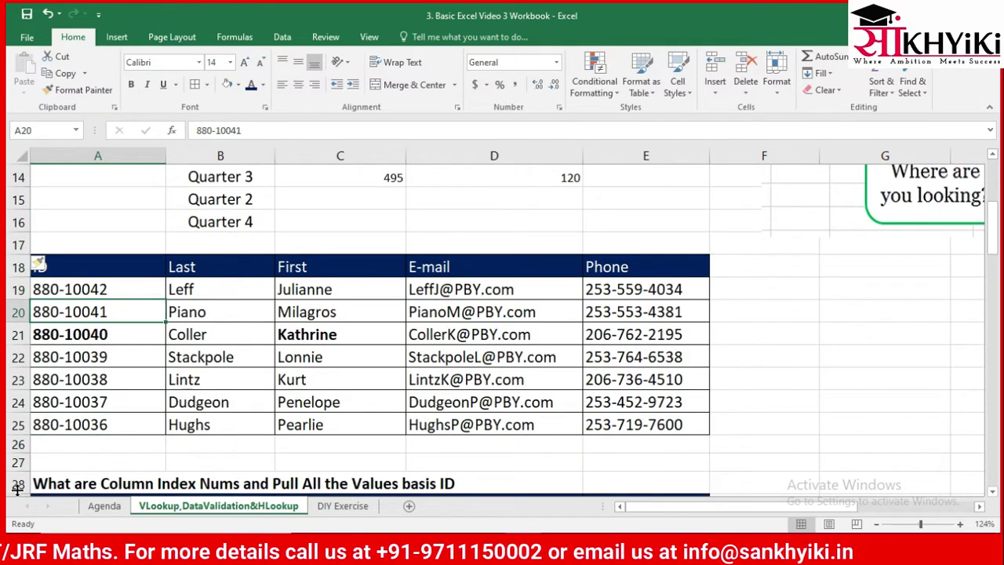
{"action": "key", "text": "Right"}
{"action": "key", "text": "Up"}
{"action": "key", "text": "Right"}
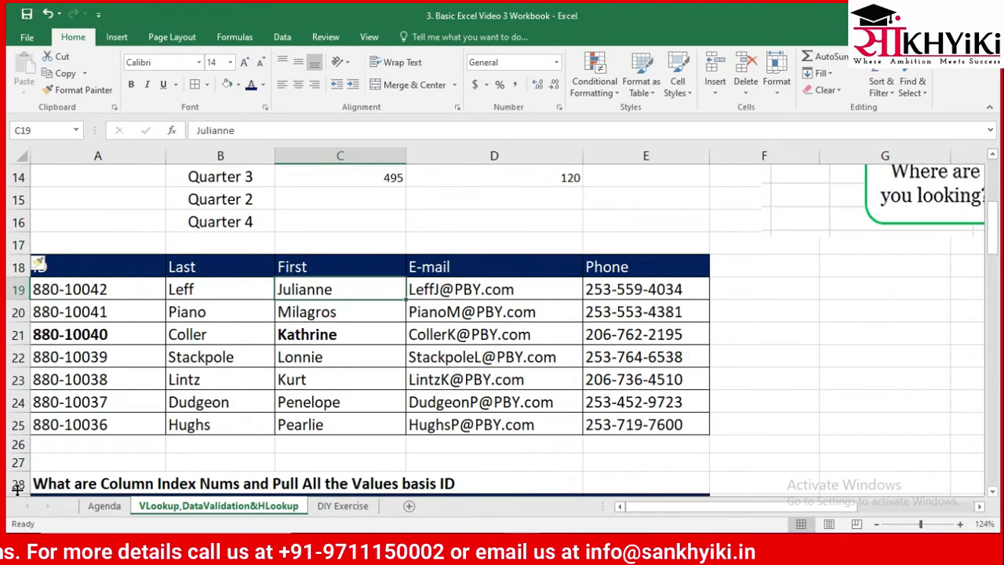
{"action": "key", "text": "Right"}
{"action": "key", "text": "Right"}
{"action": "key", "text": "Down"}
{"action": "key", "text": "Down"}
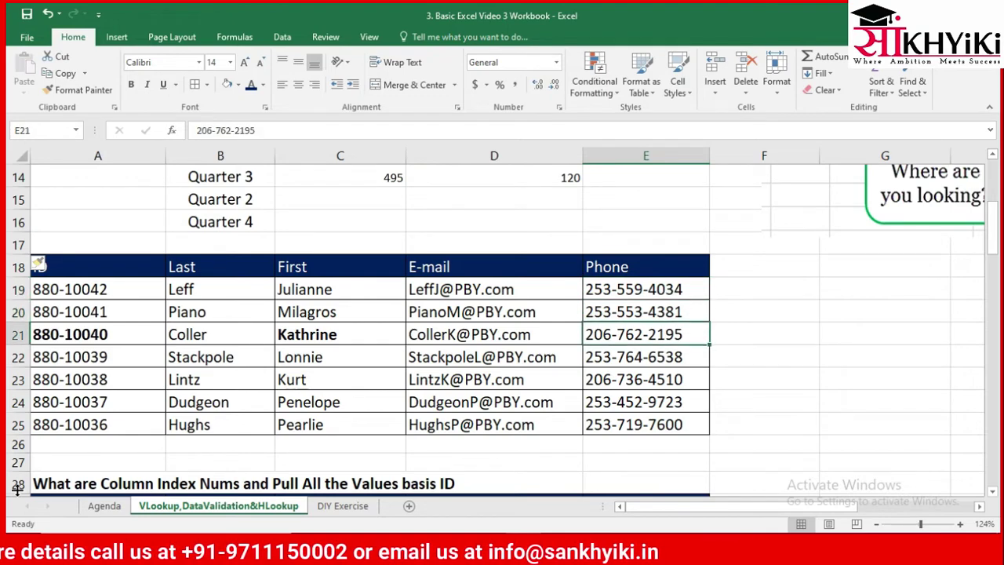
{"action": "key", "text": "Down"}
{"action": "key", "text": "Down"}
{"action": "key", "text": "Down"}
{"action": "key", "text": "Down"}
{"action": "key", "text": "Down"}
{"action": "key", "text": "Down"}
{"action": "key", "text": "Down"}
{"action": "key", "text": "Down"}
{"action": "key", "text": "Down"}
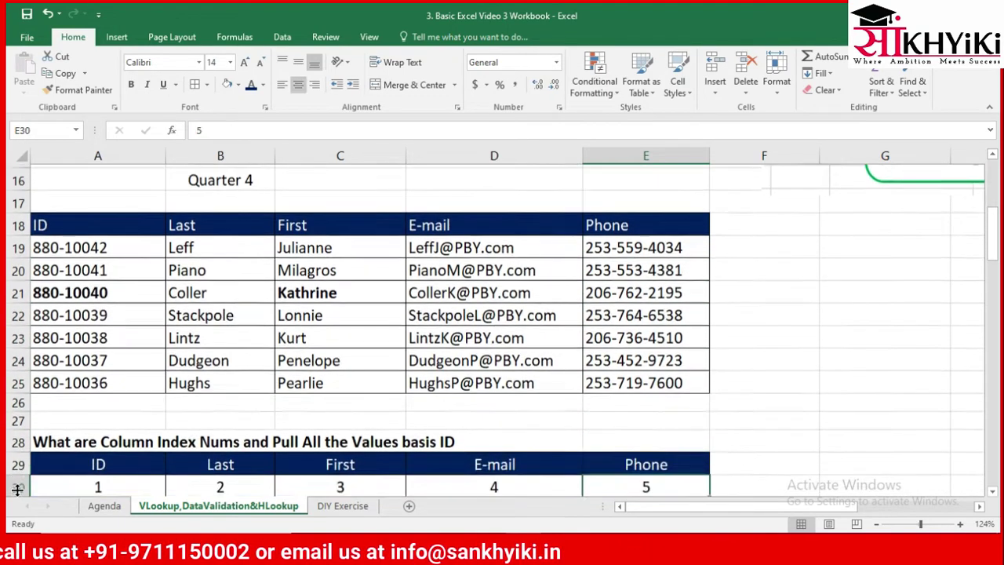
{"action": "key", "text": "Down"}
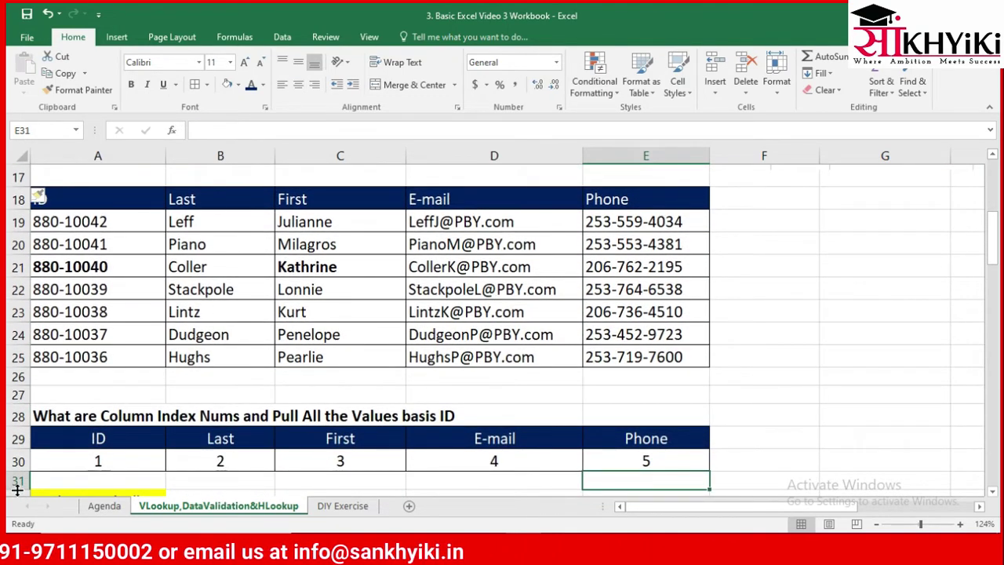
{"action": "key", "text": "Up"}
{"action": "key", "text": "Left"}
{"action": "key", "text": "Left"}
{"action": "key", "text": "Left"}
{"action": "key", "text": "Left"}
{"action": "key", "text": "Right"}
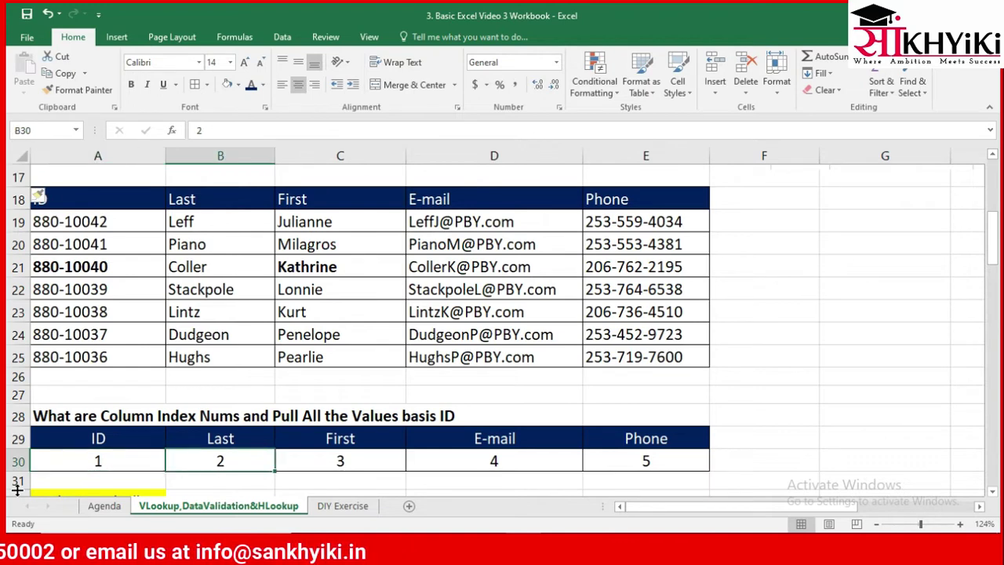
{"action": "key", "text": "Right"}
{"action": "key", "text": "Right"}
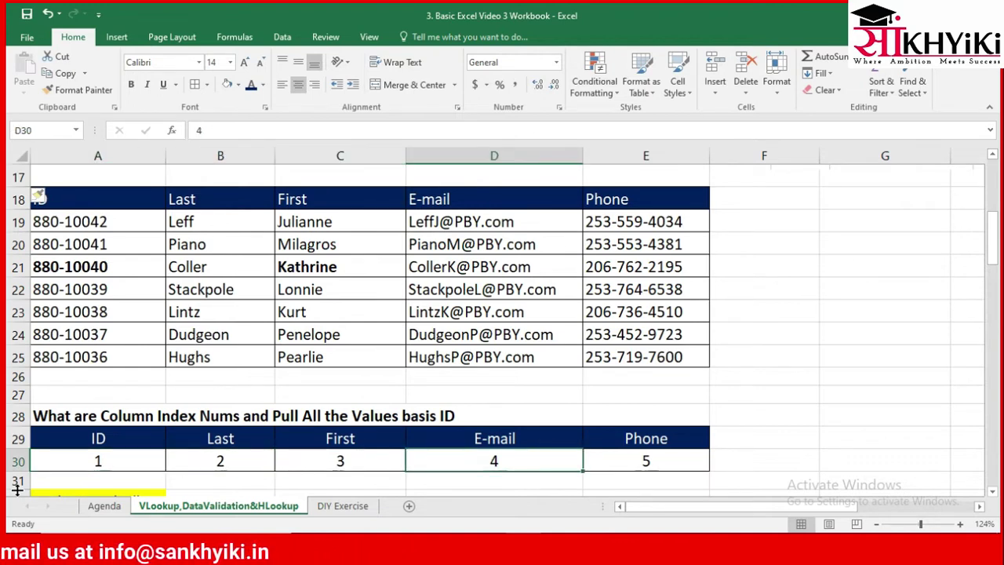
{"action": "key", "text": "Right"}
{"action": "key", "text": "Down"}
{"action": "key", "text": "Down"}
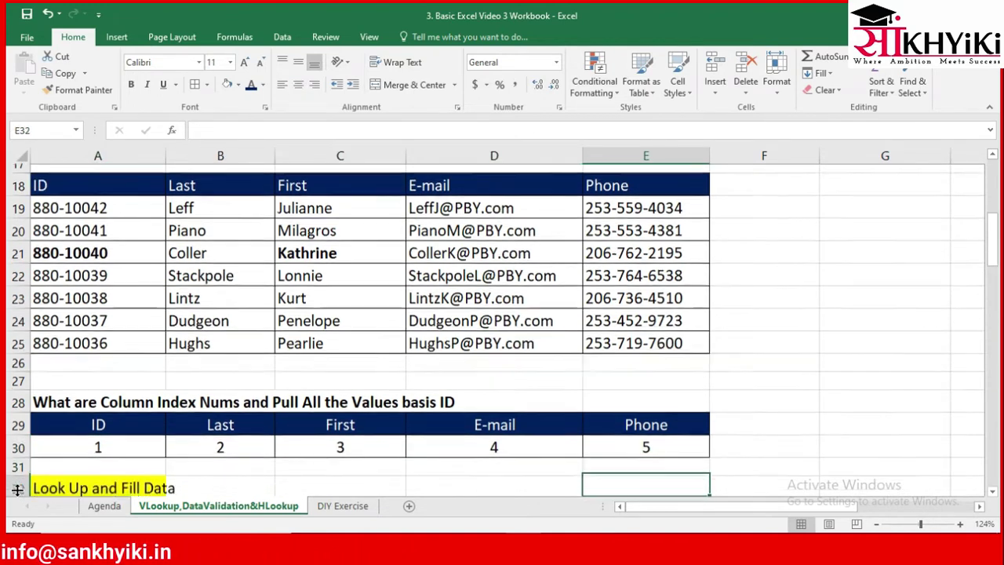
{"action": "key", "text": "Down"}
{"action": "key", "text": "Down"}
{"action": "key", "text": "Down"}
{"action": "key", "text": "Down"}
{"action": "key", "text": "Down"}
{"action": "key", "text": "Down"}
{"action": "key", "text": "Down"}
{"action": "key", "text": "Down"}
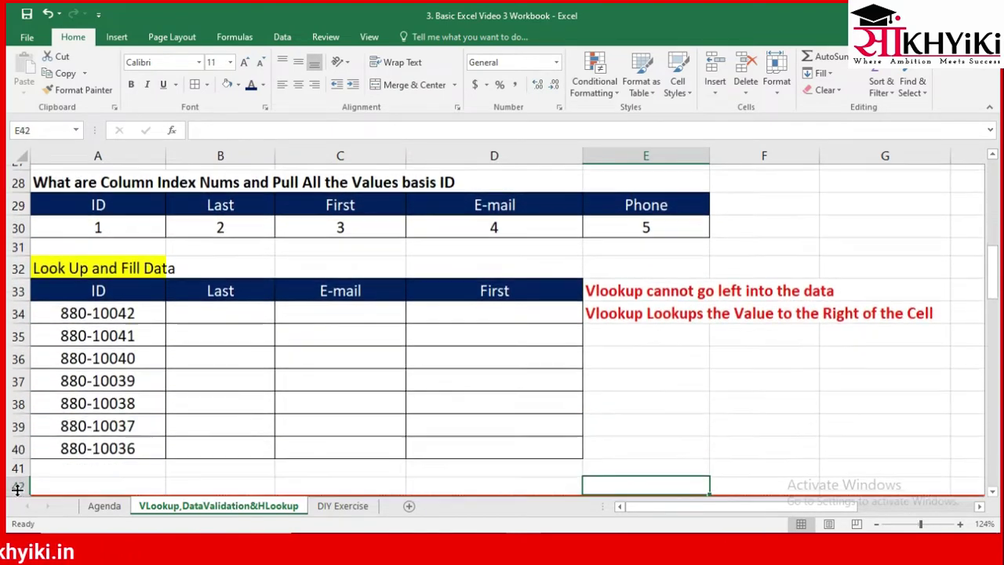
{"action": "key", "text": "Up"}
{"action": "key", "text": "Up"}
{"action": "key", "text": "Up"}
{"action": "key", "text": "Up"}
{"action": "key", "text": "Up"}
{"action": "key", "text": "Up"}
{"action": "key", "text": "Up"}
{"action": "key", "text": "Up"}
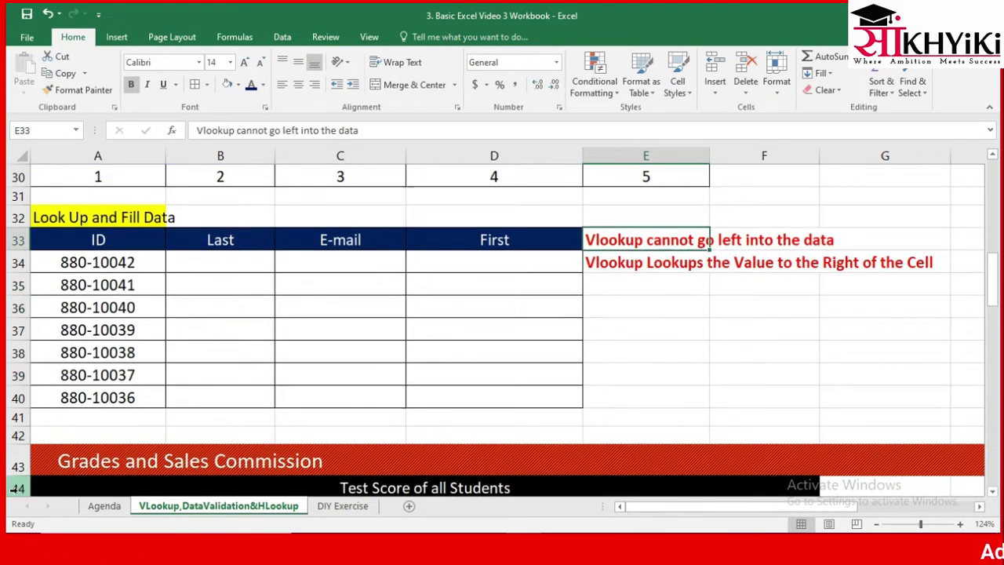
{"action": "key", "text": "Down"}
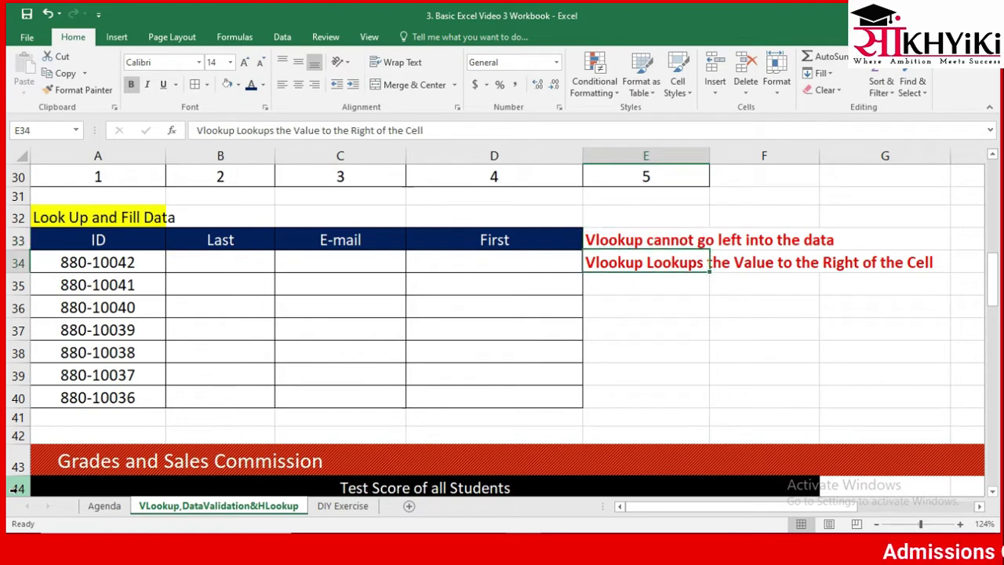
{"action": "key", "text": "Up"}
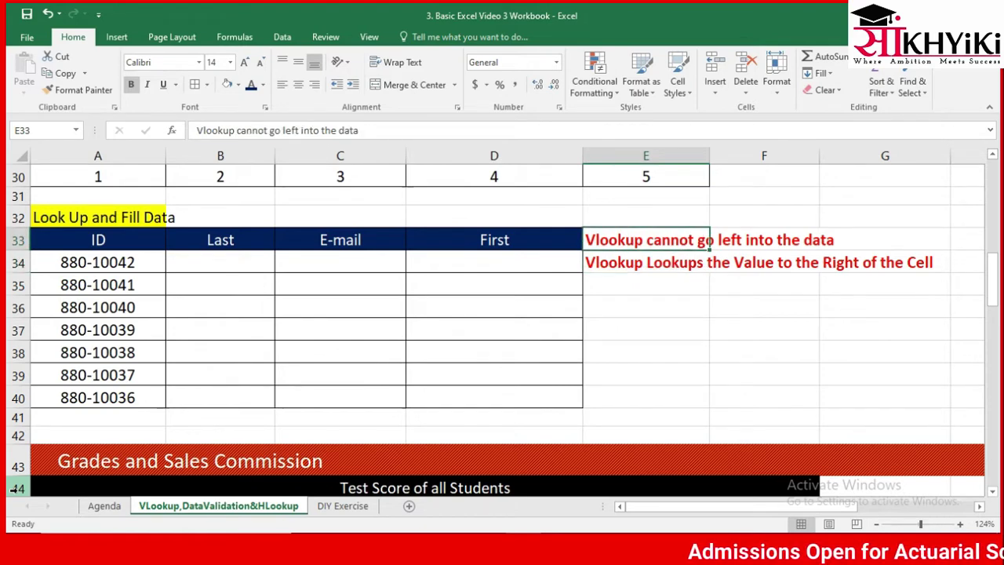
{"action": "key", "text": "Left"}
{"action": "key", "text": "Left"}
{"action": "key", "text": "Left"}
{"action": "key", "text": "Left"}
{"action": "key", "text": "Up"}
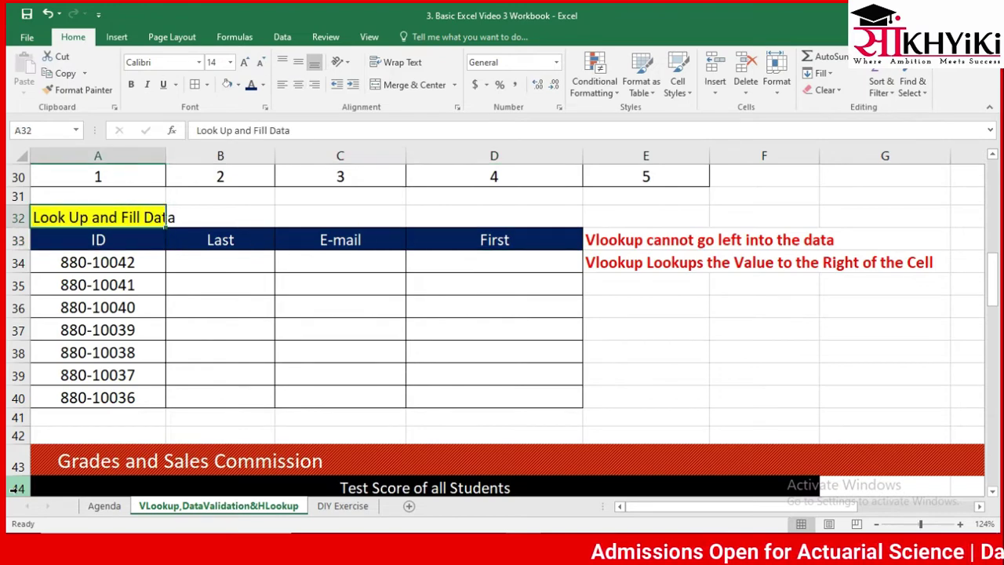
{"action": "key", "text": "Up"}
{"action": "key", "text": "Up"}
{"action": "key", "text": "Up"}
{"action": "key", "text": "Up"}
{"action": "key", "text": "Up"}
{"action": "key", "text": "Up"}
{"action": "key", "text": "Up"}
{"action": "key", "text": "Up"}
{"action": "key", "text": "Up"}
{"action": "key", "text": "Up"}
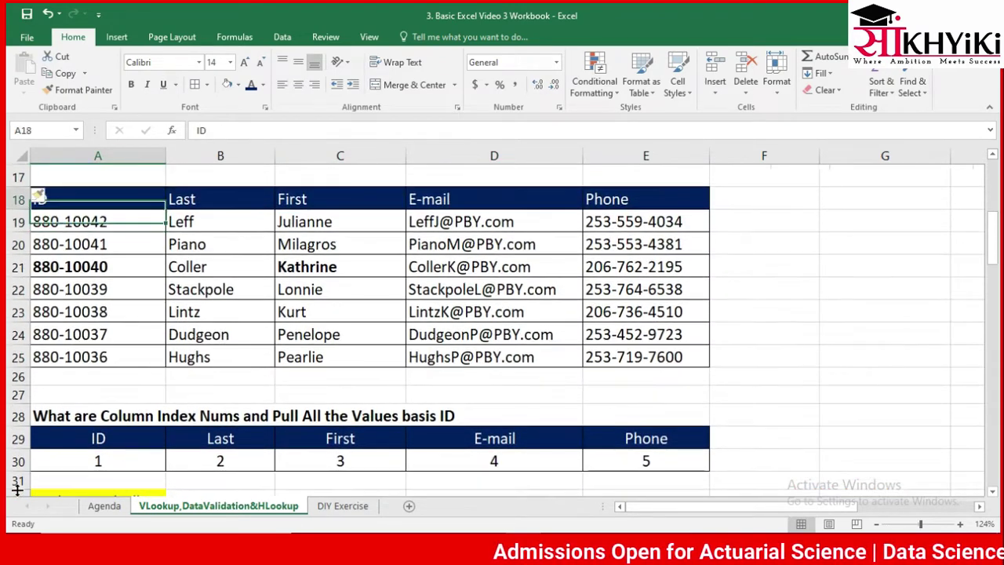
{"action": "key", "text": "Right"}
{"action": "key", "text": "shift+Down"}
{"action": "key", "text": "shift+Down"}
{"action": "key", "text": "shift+Down"}
{"action": "key", "text": "shift+Down"}
{"action": "key", "text": "shift+Down"}
{"action": "key", "text": "shift+Down"}
{"action": "key", "text": "shift+Right"}
{"action": "key", "text": "shift+Right"}
{"action": "key", "text": "shift+Right"}
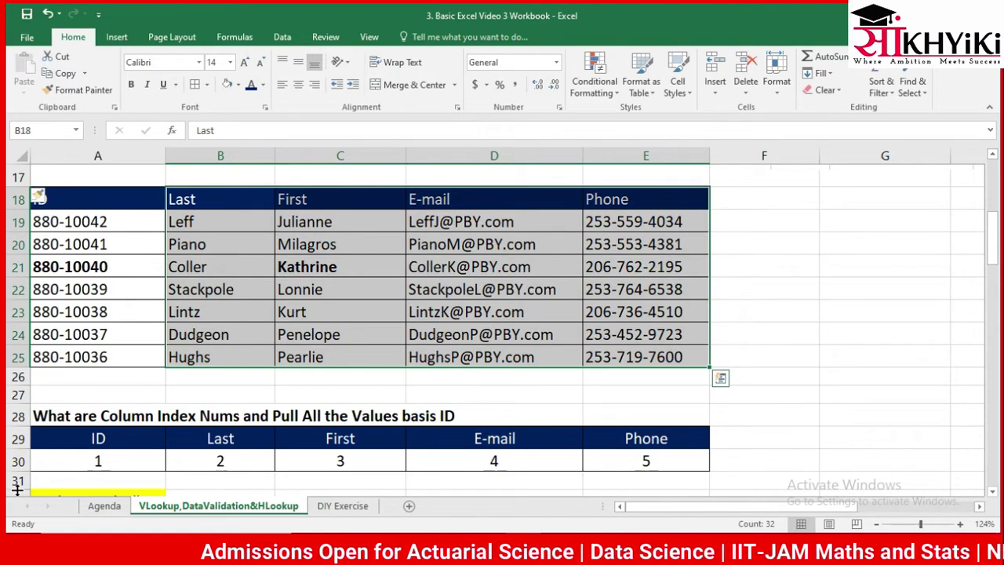
{"action": "key", "text": "Left"}
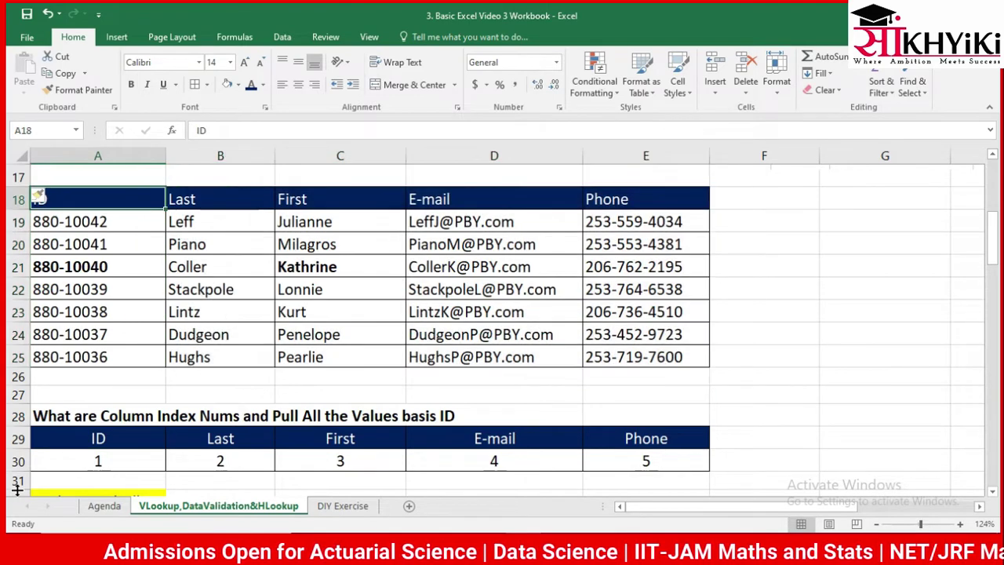
{"action": "key", "text": "shift+Right"}
{"action": "key", "text": "shift+Right"}
{"action": "key", "text": "shift+Right"}
{"action": "key", "text": "shift+Down"}
{"action": "key", "text": "shift+Down"}
{"action": "key", "text": "shift+Down"}
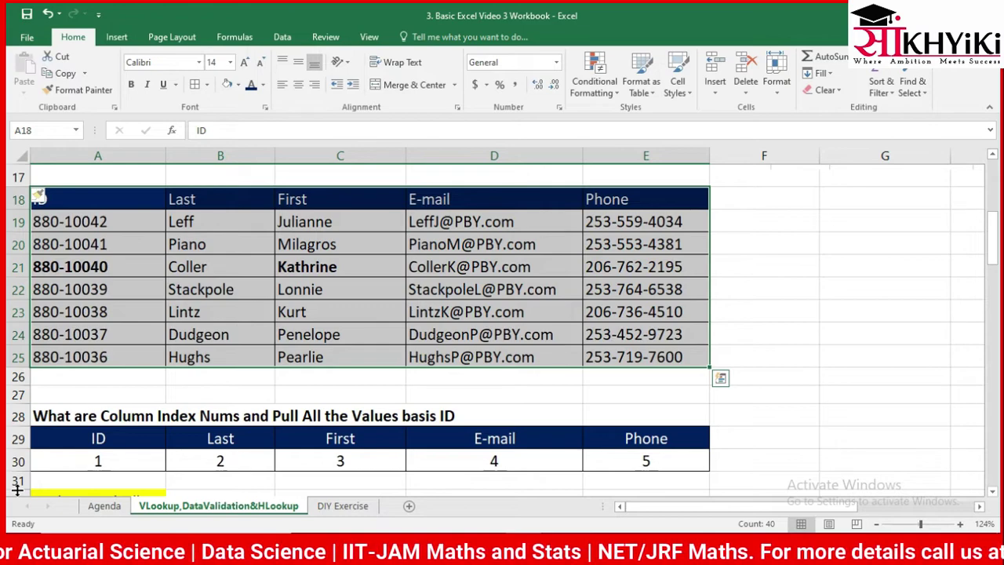
{"action": "key", "text": "Down"}
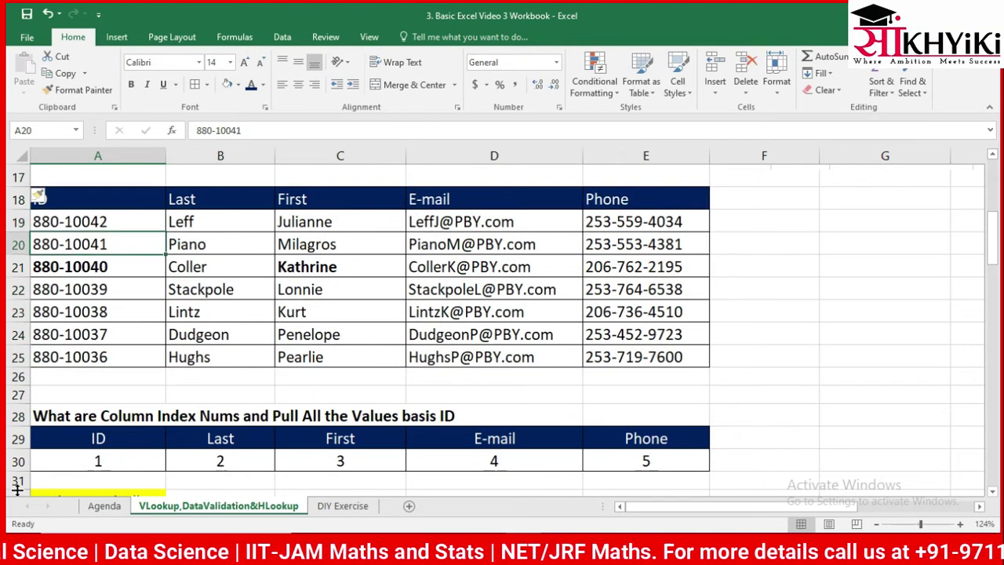
{"action": "key", "text": "Right"}
{"action": "key", "text": "Right"}
{"action": "key", "text": "Right"}
{"action": "key", "text": "Right"}
{"action": "key", "text": "Left"}
{"action": "key", "text": "Left"}
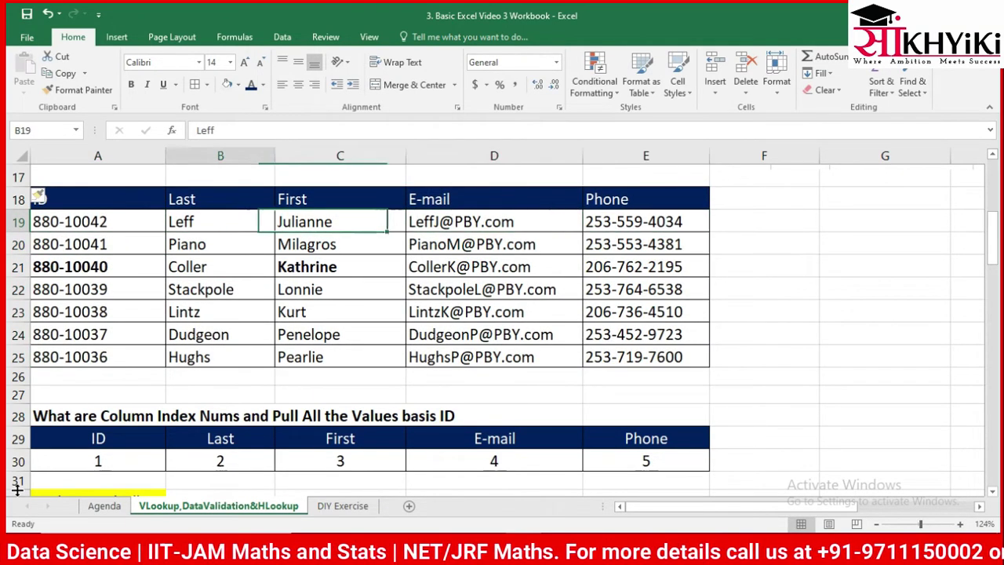
{"action": "key", "text": "Left"}
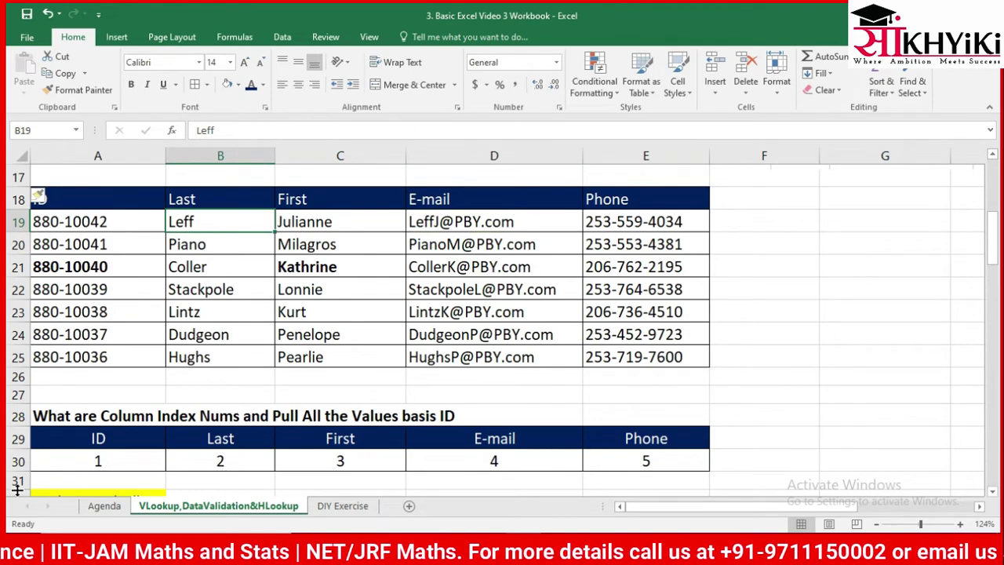
{"action": "key", "text": "Left"}
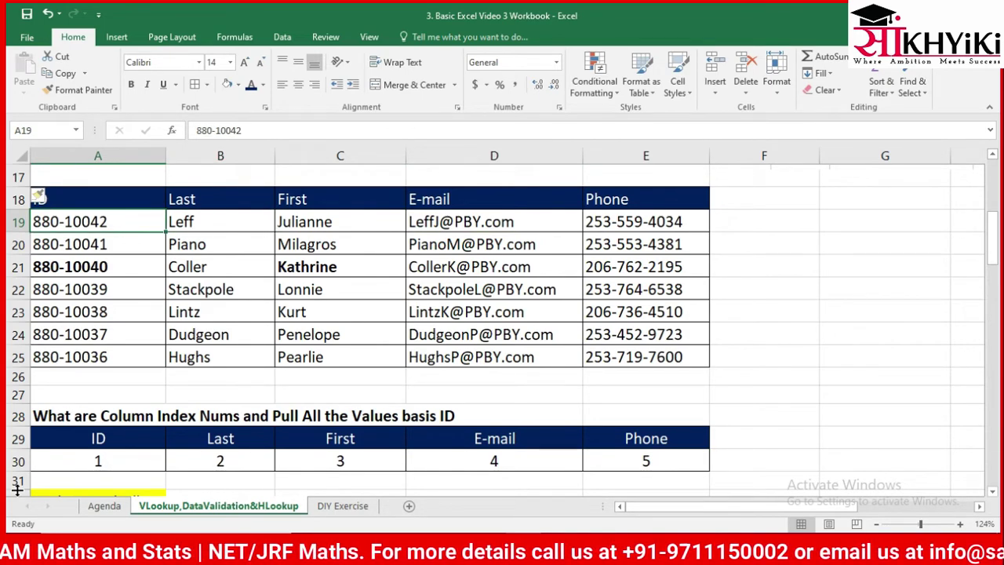
{"action": "key", "text": "Down"}
{"action": "key", "text": "Down"}
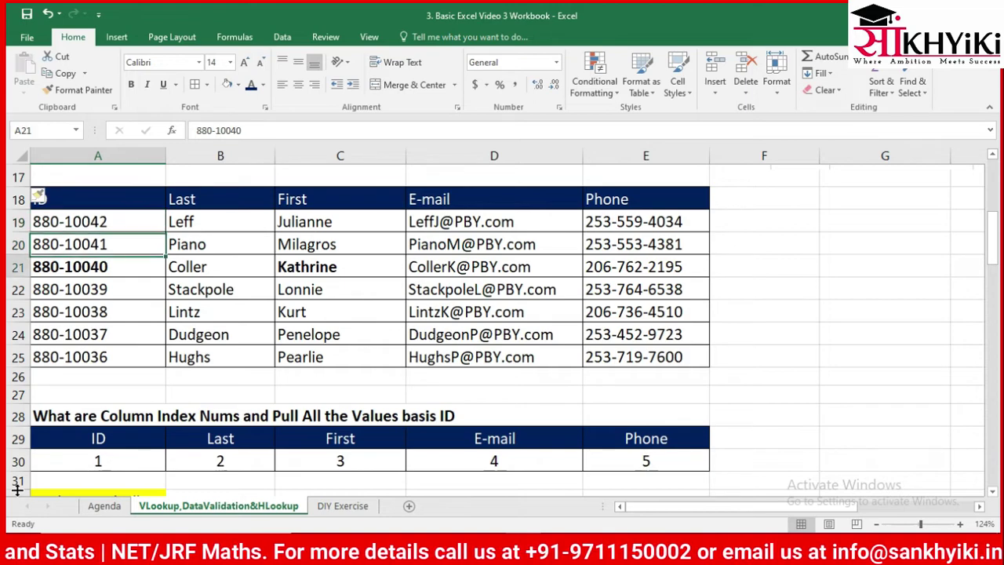
{"action": "key", "text": "Down"}
{"action": "key", "text": "Down"}
{"action": "key", "text": "Down"}
{"action": "key", "text": "Down"}
{"action": "key", "text": "Down"}
{"action": "key", "text": "Down"}
{"action": "key", "text": "Down"}
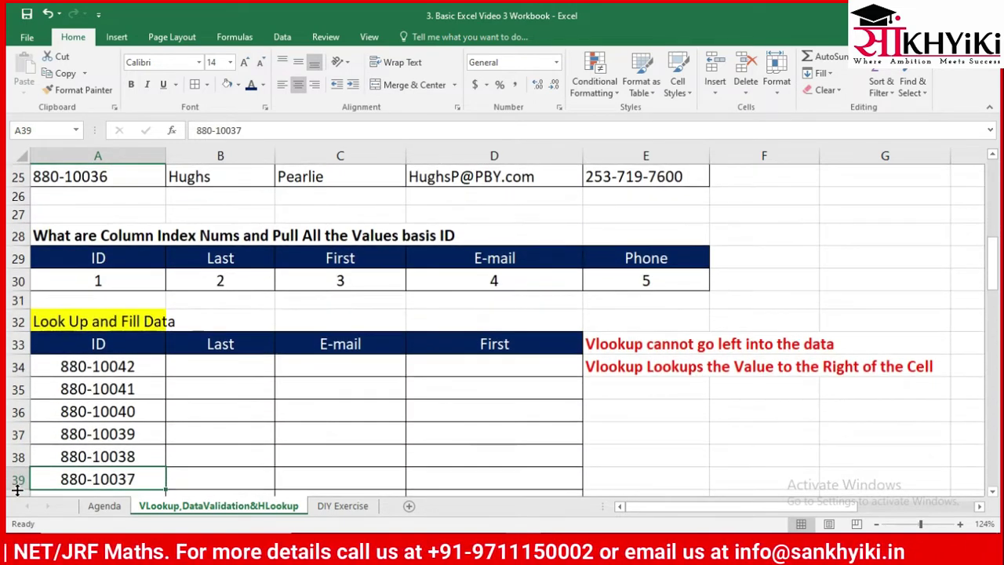
{"action": "key", "text": "Right"}
{"action": "key", "text": "Right"}
{"action": "key", "text": "Right"}
{"action": "key", "text": "Right"}
{"action": "key", "text": "Up"}
{"action": "key", "text": "Up"}
{"action": "key", "text": "Up"}
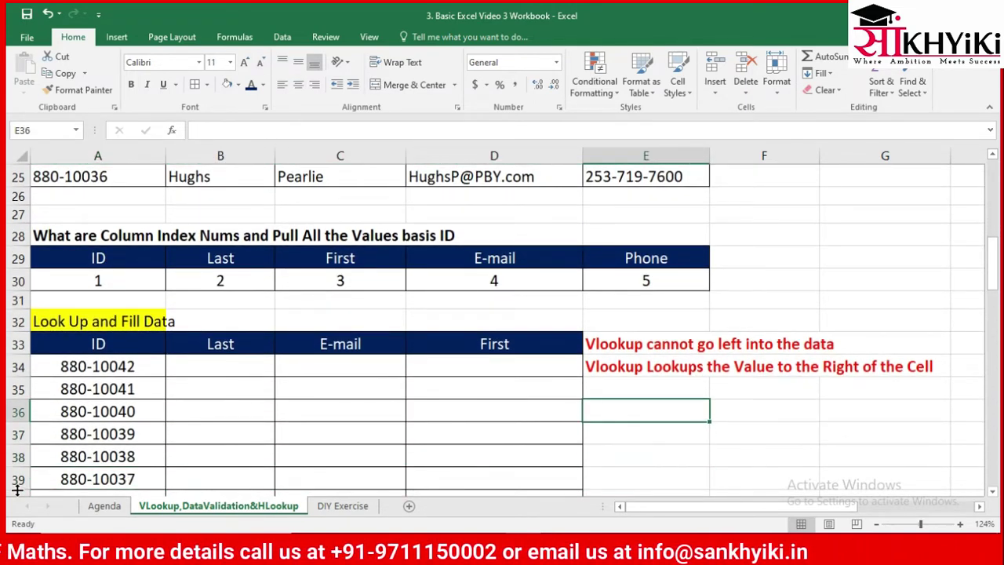
{"action": "key", "text": "Up"}
{"action": "key", "text": "Left"}
{"action": "key", "text": "Right"}
{"action": "key", "text": "Up"}
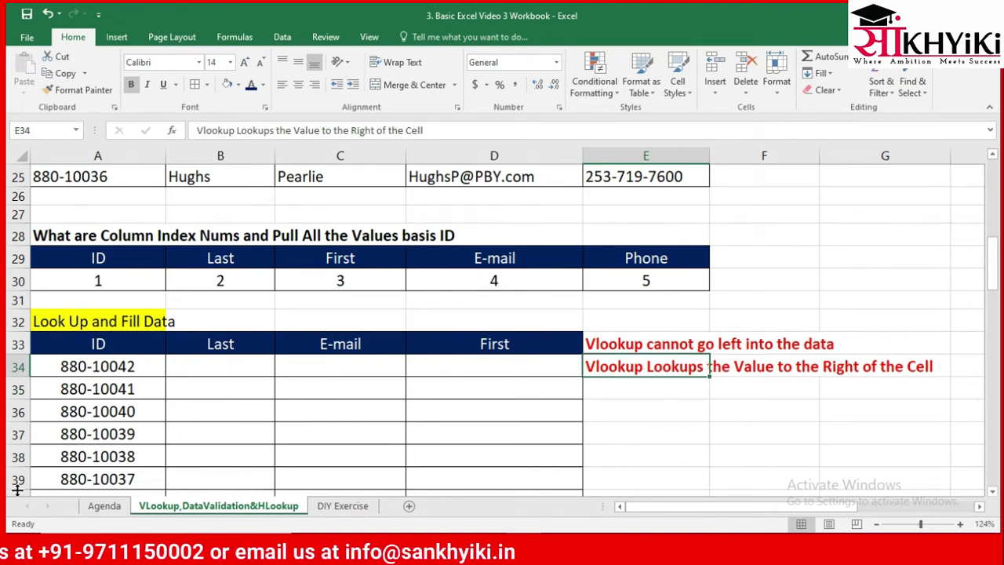
{"action": "key", "text": "Left"}
{"action": "key", "text": "Left"}
{"action": "key", "text": "Left"}
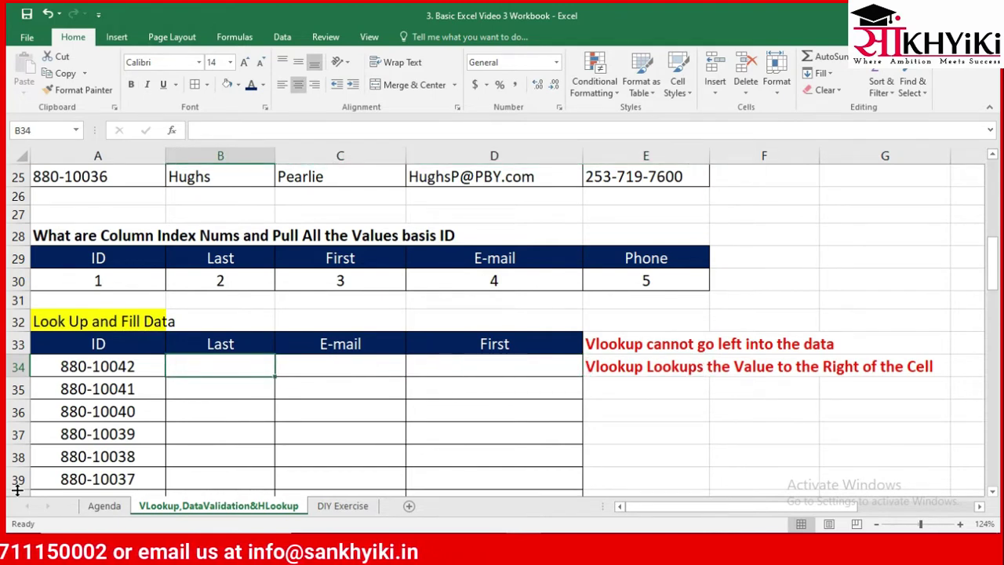
{"action": "key", "text": "Down"}
{"action": "key", "text": "Down"}
{"action": "key", "text": "Down"}
{"action": "key", "text": "Down"}
{"action": "key", "text": "Down"}
{"action": "key", "text": "Down"}
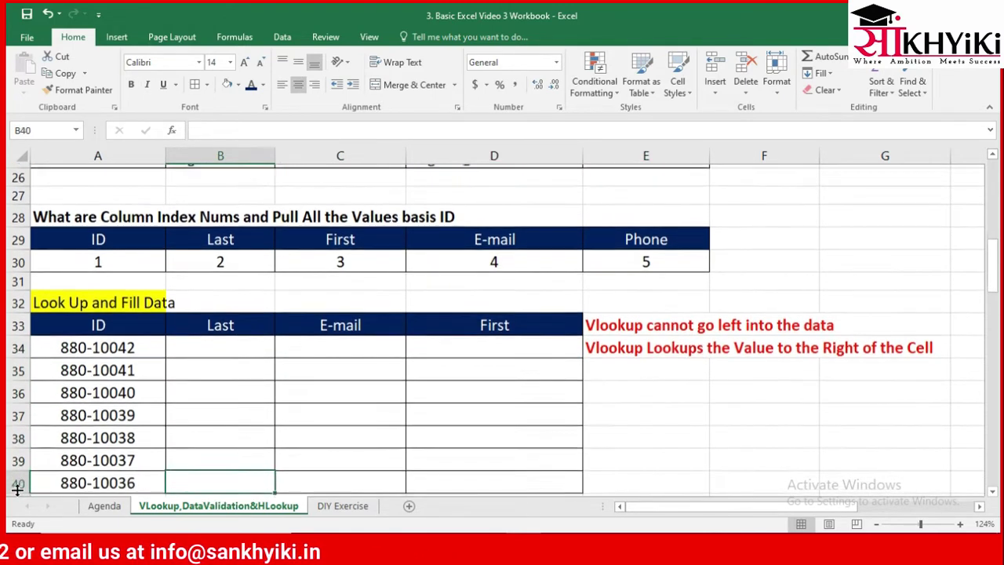
{"action": "key", "text": "Down"}
{"action": "key", "text": "Down"}
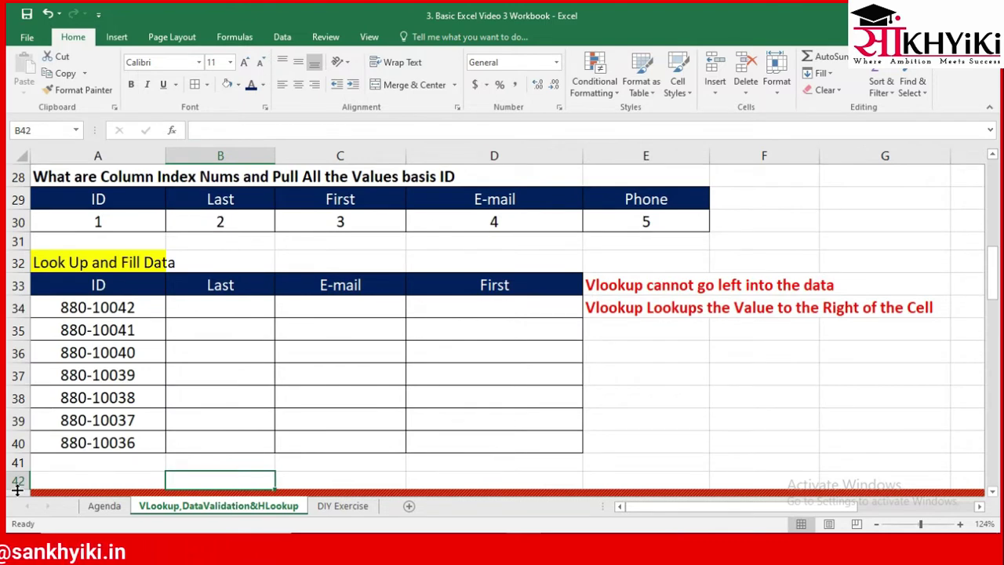
{"action": "key", "text": "Up"}
{"action": "key", "text": "Up"}
{"action": "key", "text": "Up"}
{"action": "key", "text": "Up"}
{"action": "key", "text": "Up"}
{"action": "key", "text": "Up"}
{"action": "key", "text": "Up"}
{"action": "key", "text": "Up"}
{"action": "key", "text": "Left"}
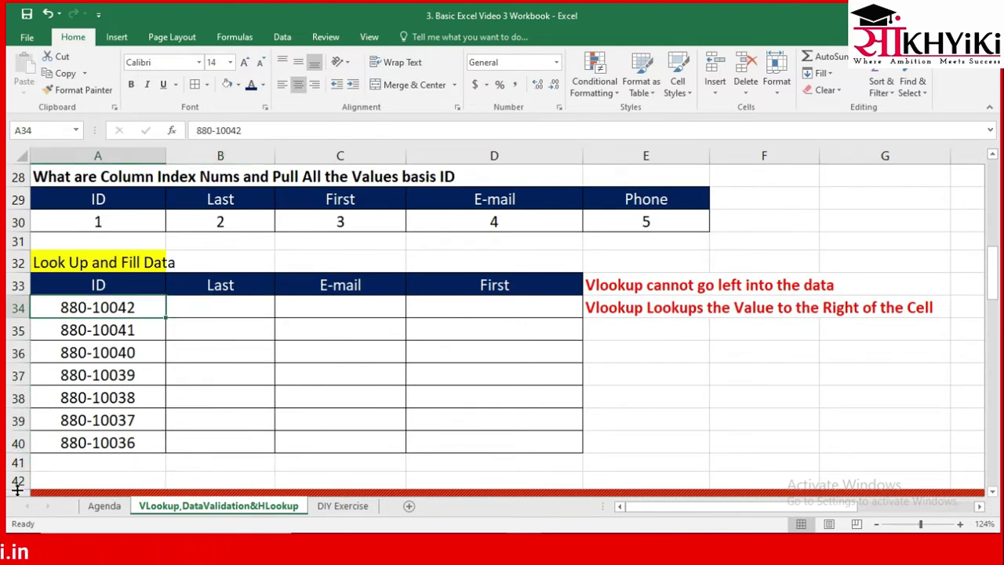
{"action": "key", "text": "Down"}
{"action": "key", "text": "Up"}
{"action": "key", "text": "Up"}
{"action": "key", "text": "Up"}
{"action": "key", "text": "Up"}
{"action": "key", "text": "Up"}
{"action": "key", "text": "Up"}
{"action": "key", "text": "Up"}
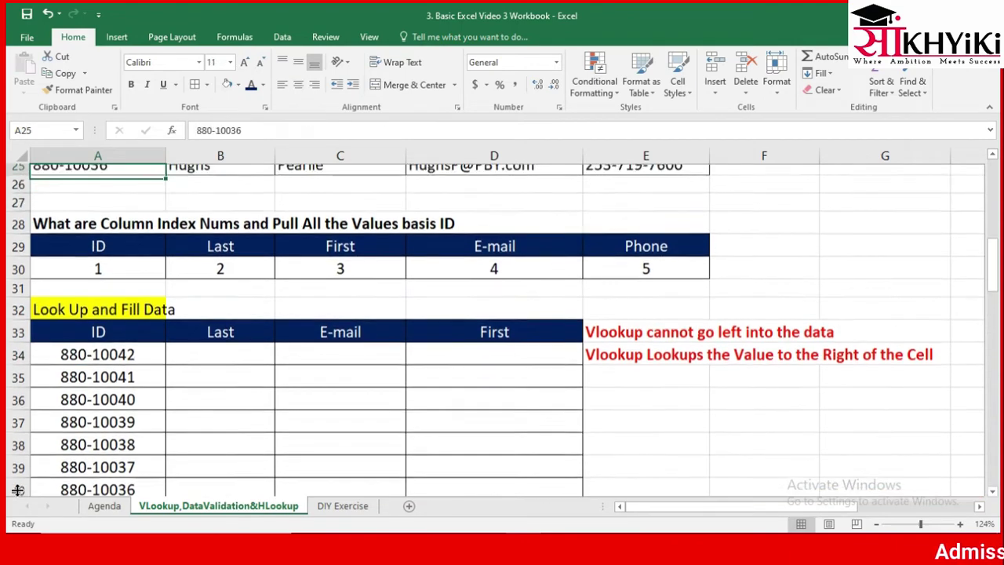
{"action": "key", "text": "Up"}
{"action": "key", "text": "Up"}
{"action": "key", "text": "Up"}
{"action": "key", "text": "Up"}
{"action": "key", "text": "Up"}
{"action": "key", "text": "Up"}
{"action": "key", "text": "Down"}
{"action": "key", "text": "Down"}
{"action": "key", "text": "Down"}
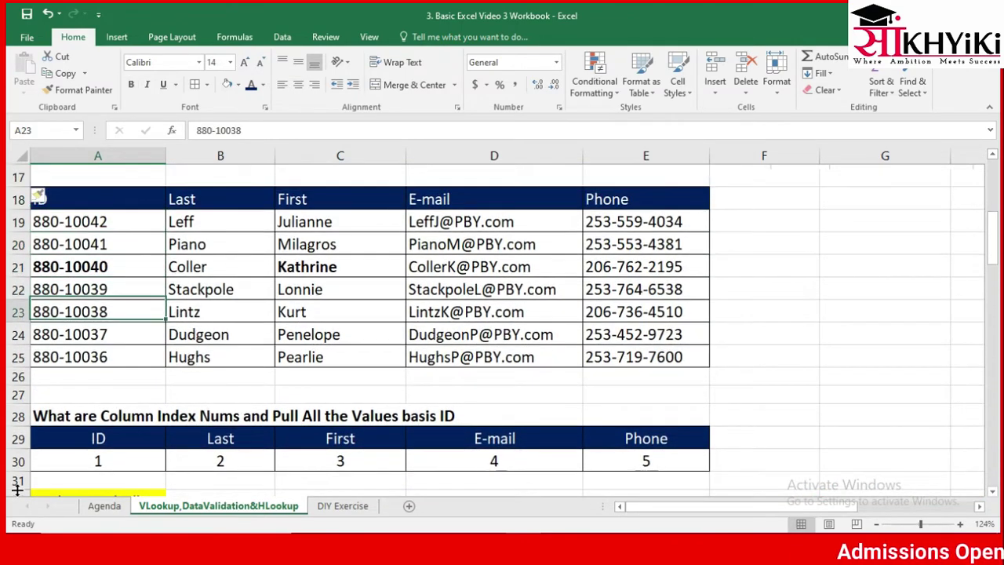
{"action": "key", "text": "Down"}
{"action": "key", "text": "Down"}
{"action": "key", "text": "Down"}
{"action": "key", "text": "Down"}
{"action": "key", "text": "Down"}
{"action": "key", "text": "Down"}
{"action": "key", "text": "Down"}
{"action": "key", "text": "Down"}
{"action": "key", "text": "Down"}
{"action": "key", "text": "Down"}
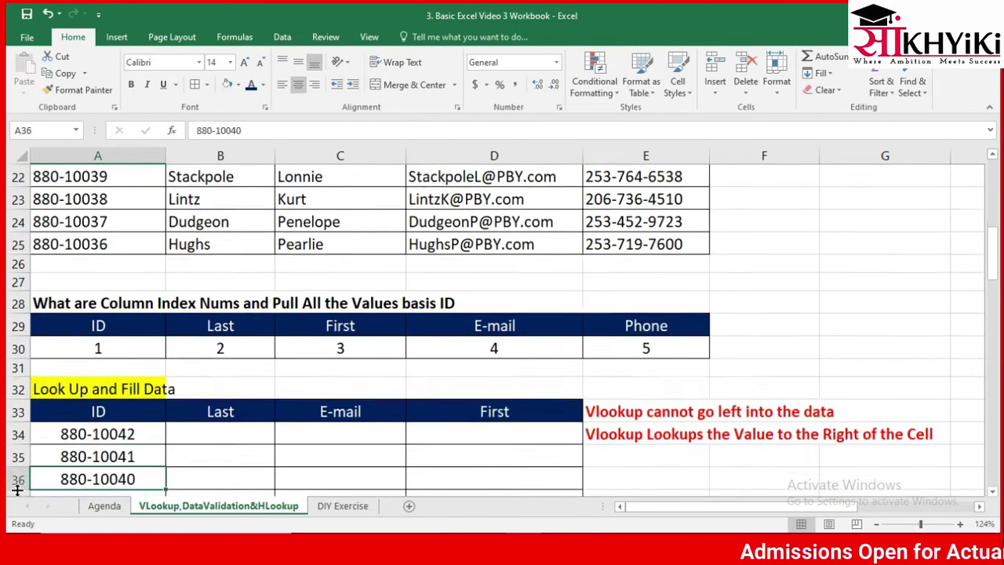
{"action": "key", "text": "Down"}
{"action": "key", "text": "Down"}
{"action": "key", "text": "Up"}
{"action": "key", "text": "Up"}
{"action": "key", "text": "Up"}
{"action": "key", "text": "Up"}
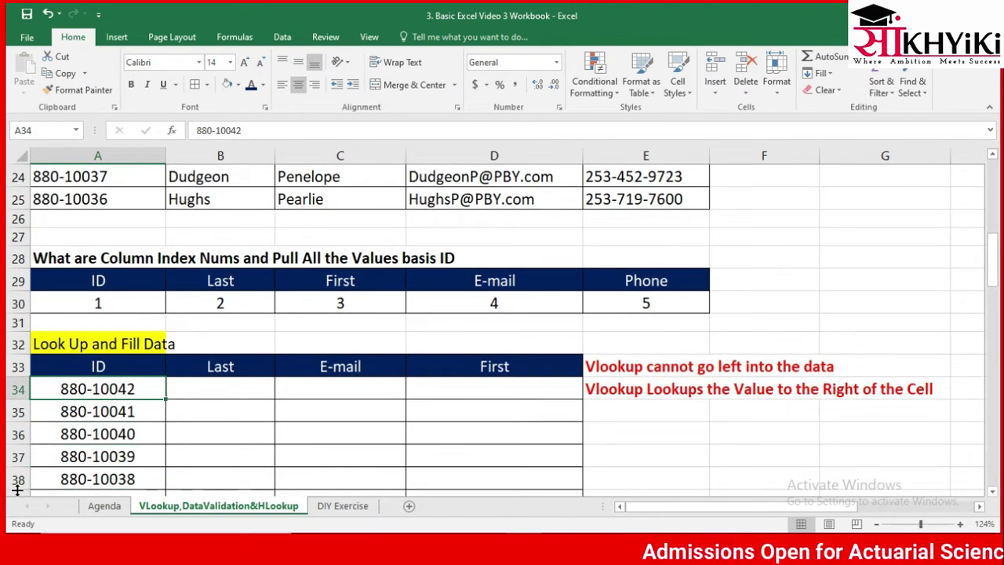
{"action": "key", "text": "Right"}
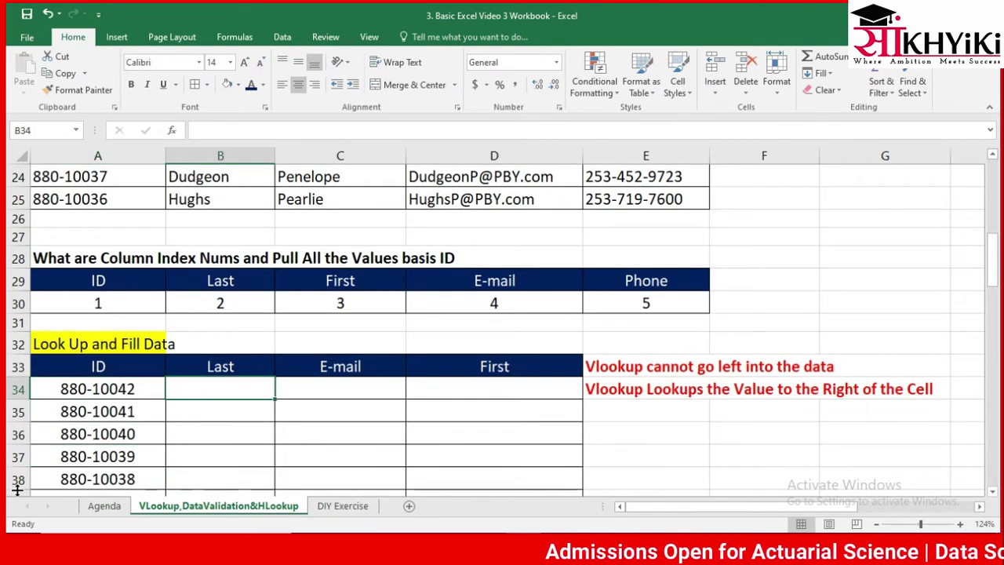
{"action": "key", "text": "Right"}
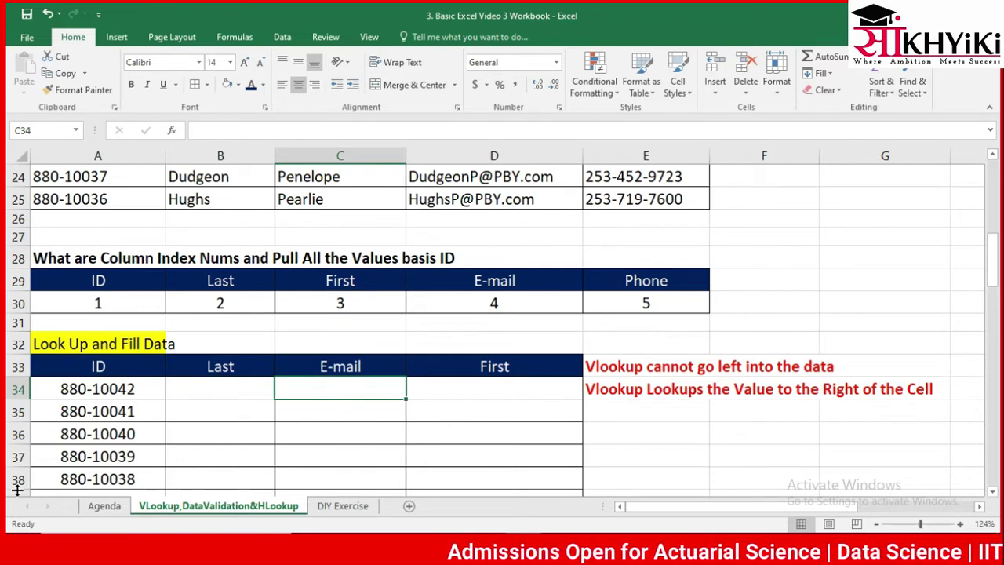
{"action": "key", "text": "Right"}
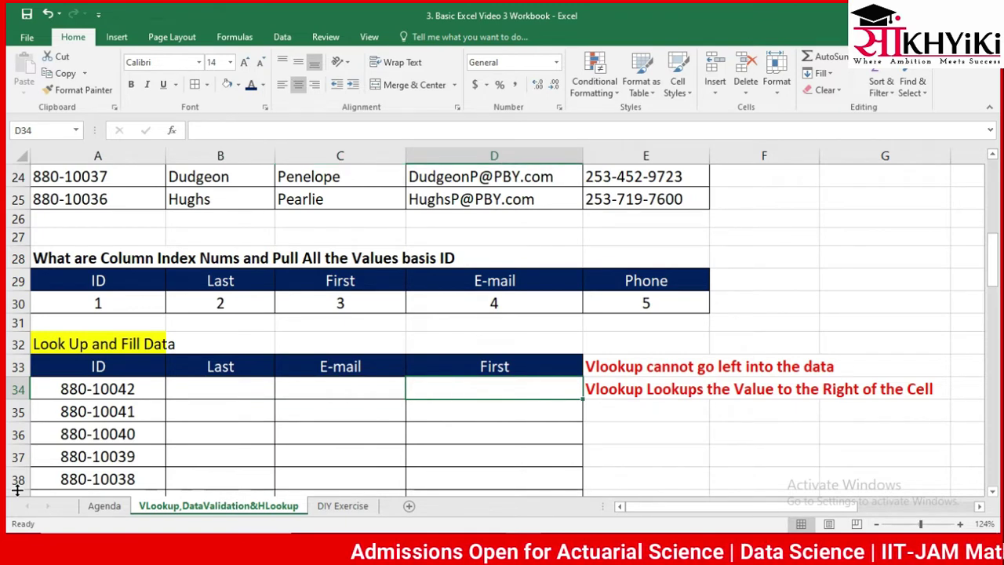
{"action": "key", "text": "Left"}
{"action": "key", "text": "Left"}
{"action": "key", "text": "shift+Right"}
{"action": "key", "text": "shift+Right"}
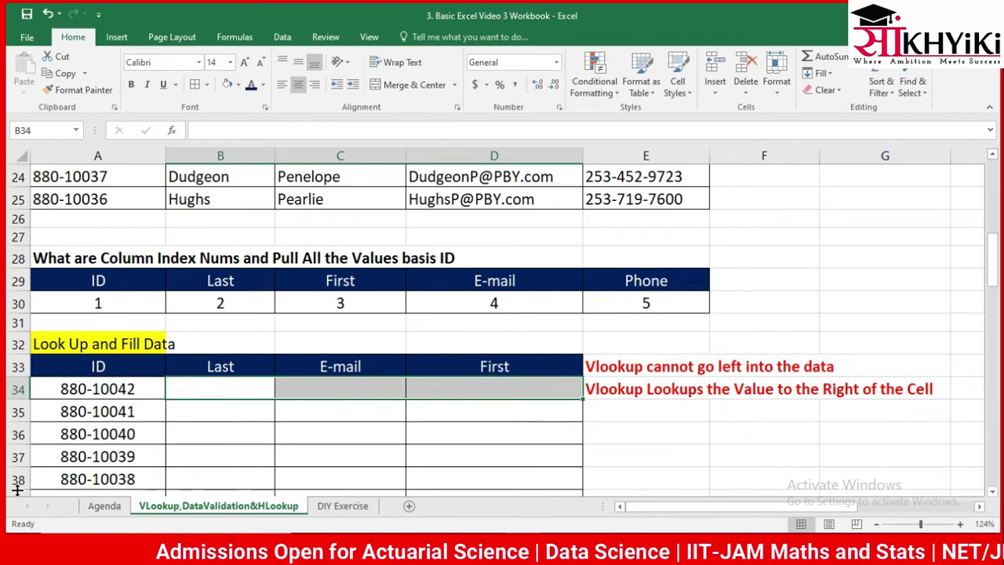
{"action": "key", "text": "Down"}
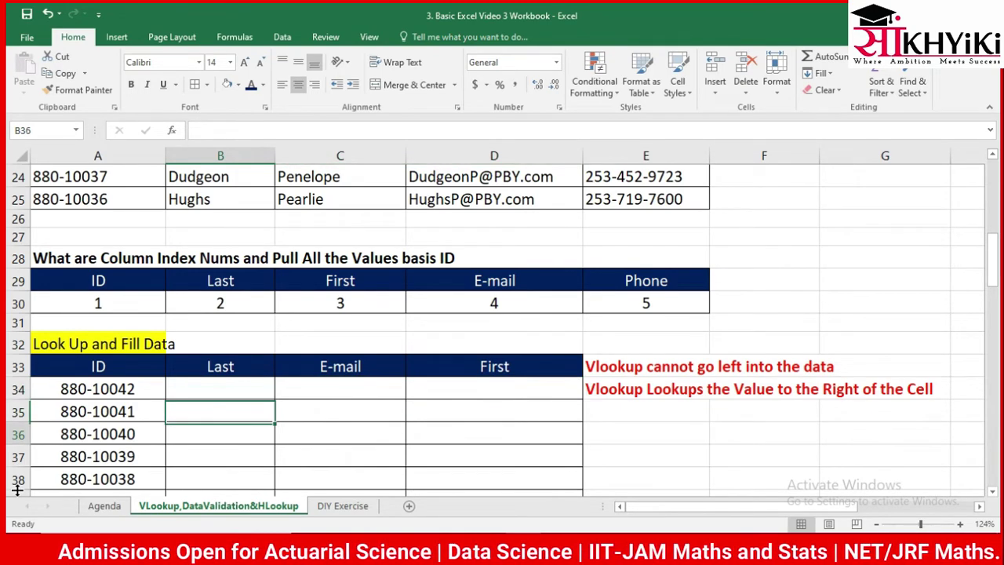
{"action": "key", "text": "ctrl+Down"}
{"action": "key", "text": "ctrl+Up"}
{"action": "key", "text": "ctrl+Up"}
{"action": "key", "text": "ctrl+Up"}
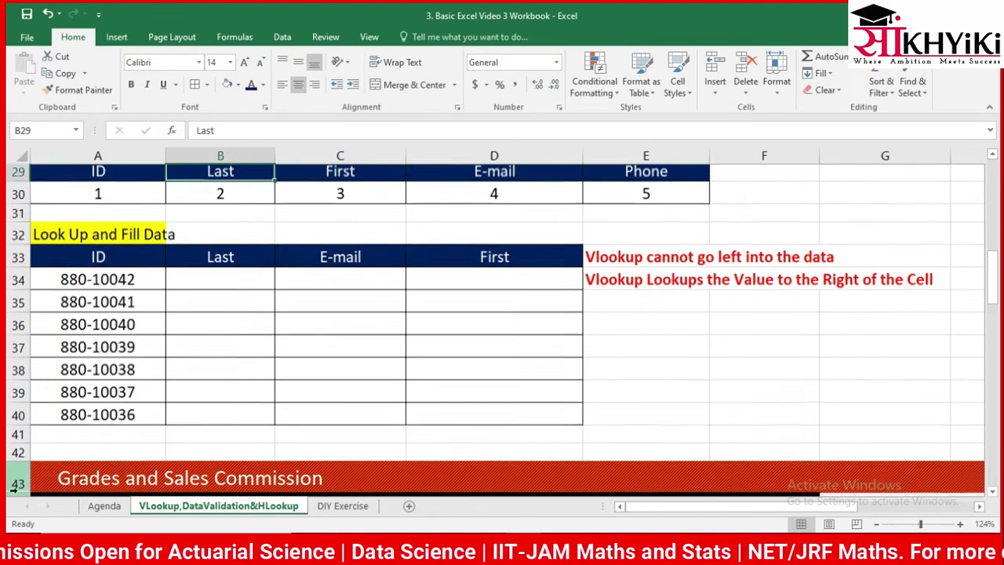
{"action": "key", "text": "Down"}
{"action": "key", "text": "Down"}
{"action": "key", "text": "Down"}
{"action": "key", "text": "Down"}
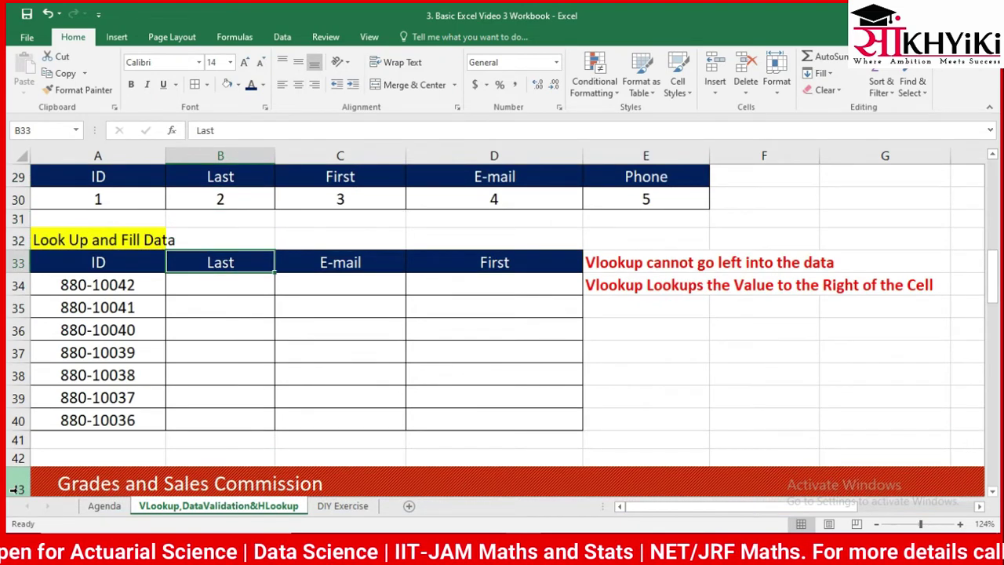
{"action": "key", "text": "Down"}
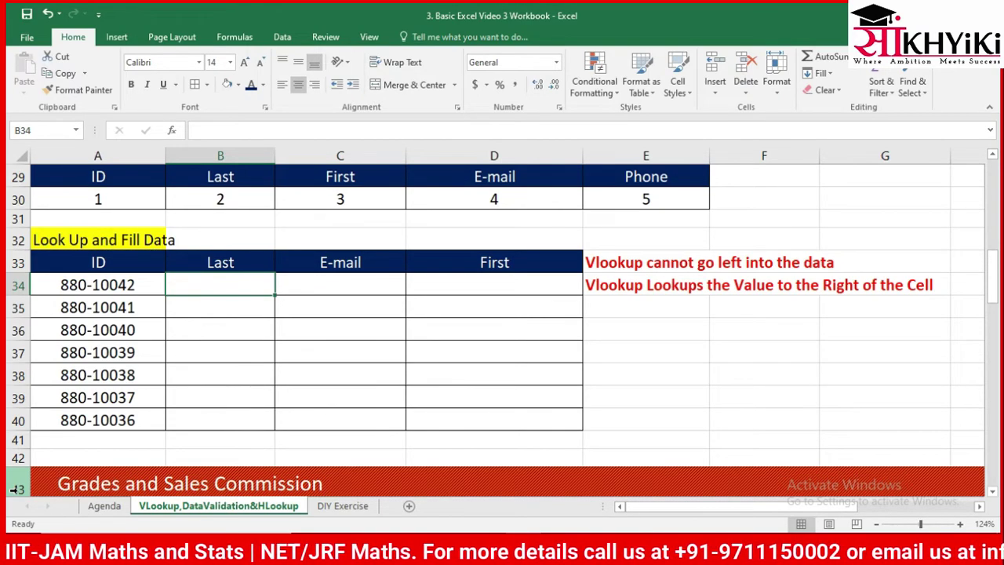
In B34, start a VLOOKUP using the ID in A34 and the table A18:E25.
{"action": "type", "text": "=v"}
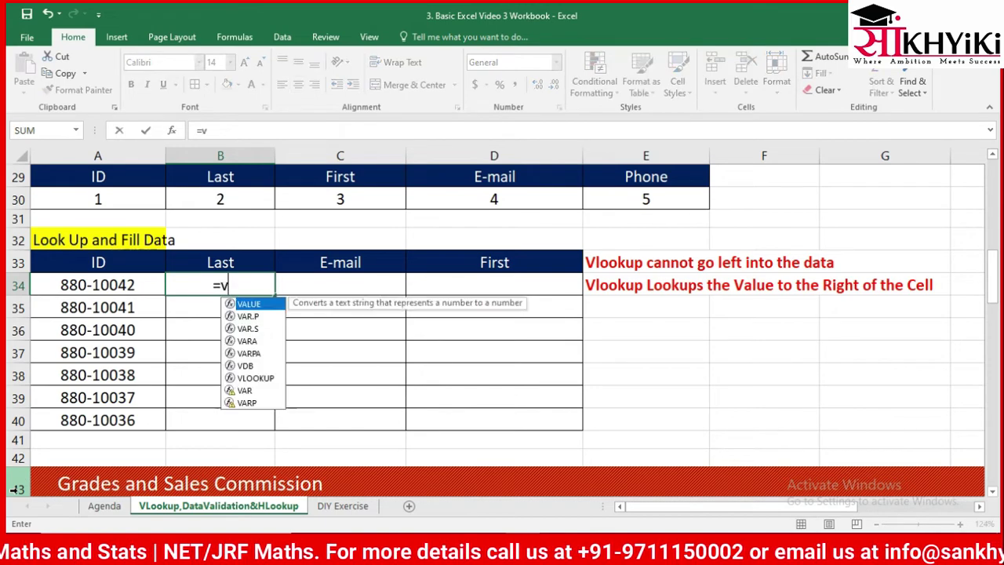
{"action": "type", "text": "l"}
{"action": "key", "text": "Tab"}
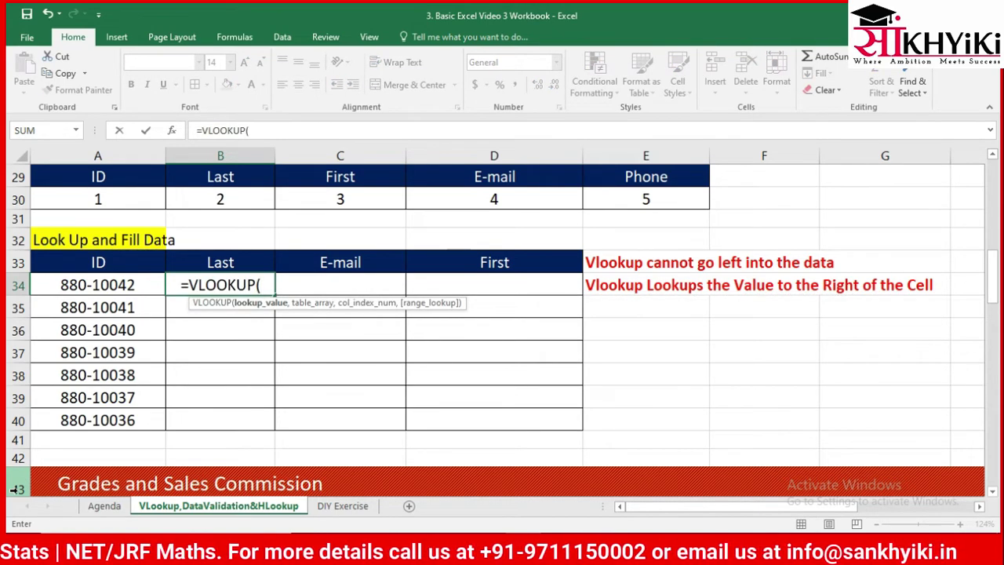
{"action": "key", "text": "Left"}
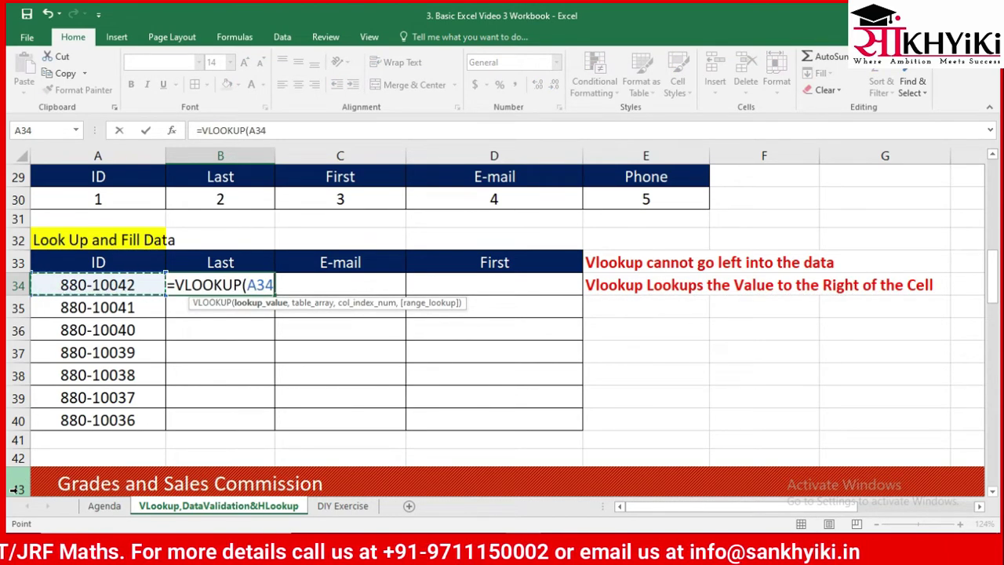
{"action": "type", "text": ","}
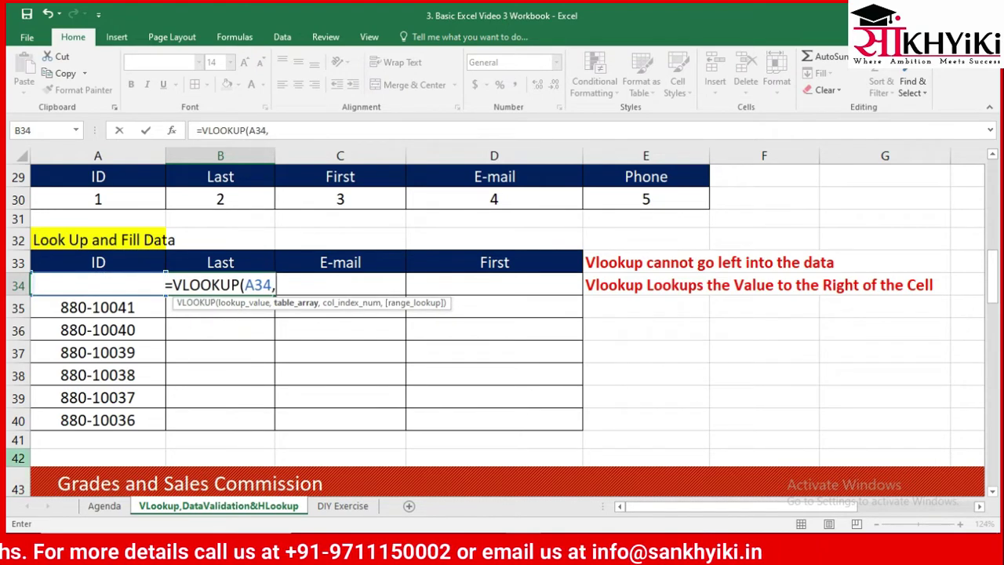
{"action": "key", "text": "Up"}
{"action": "key", "text": "Up"}
{"action": "key", "text": "Up"}
{"action": "key", "text": "Up"}
{"action": "key", "text": "Up"}
{"action": "key", "text": "Up"}
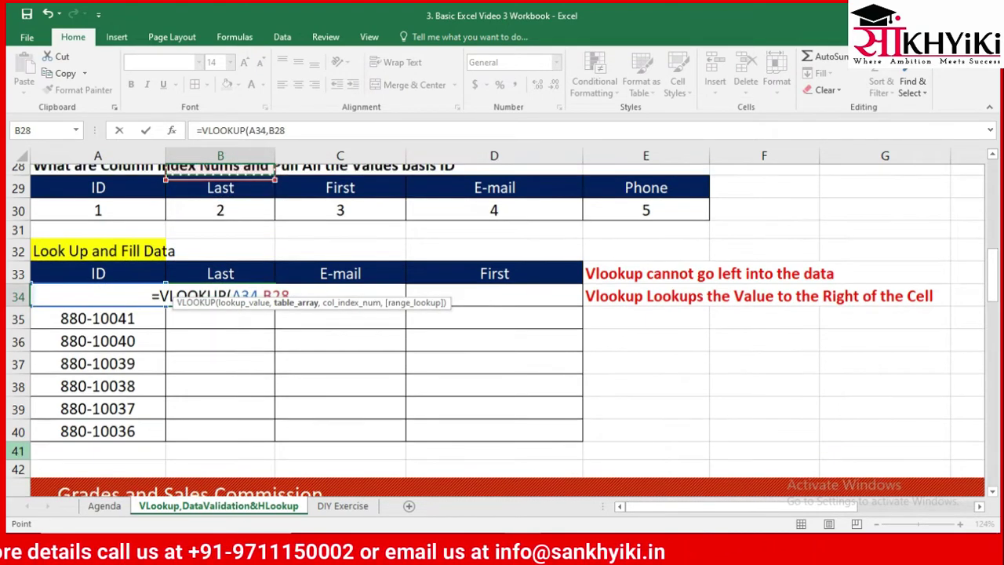
{"action": "key", "text": "Up"}
{"action": "key", "text": "Up"}
{"action": "key", "text": "Up"}
{"action": "key", "text": "Up"}
{"action": "key", "text": "Up"}
{"action": "key", "text": "Up"}
{"action": "key", "text": "Up"}
{"action": "key", "text": "Up"}
{"action": "key", "text": "Up"}
{"action": "key", "text": "Left"}
{"action": "key", "text": "Up"}
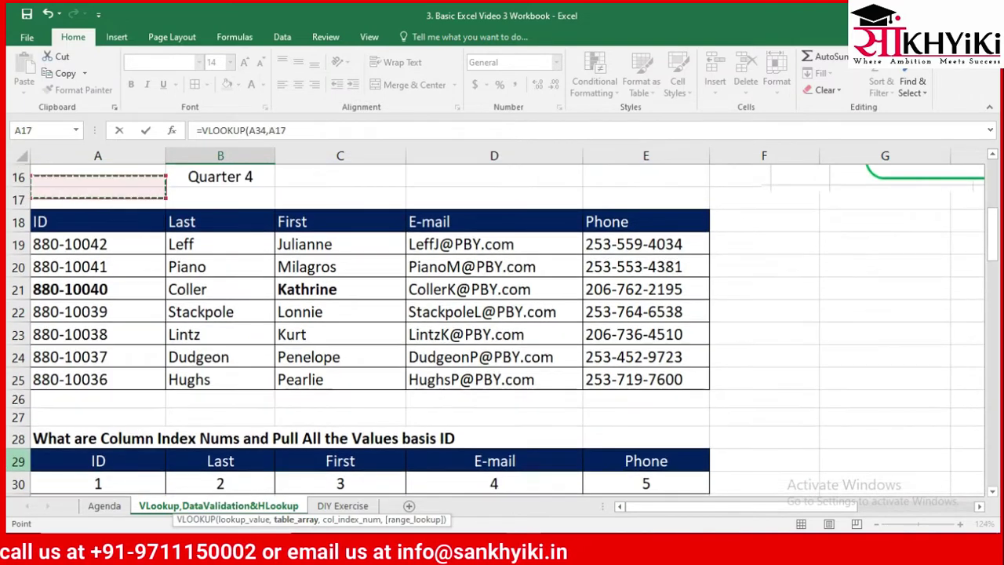
{"action": "key", "text": "Down"}
{"action": "key", "text": "ctrl+shift+Right"}
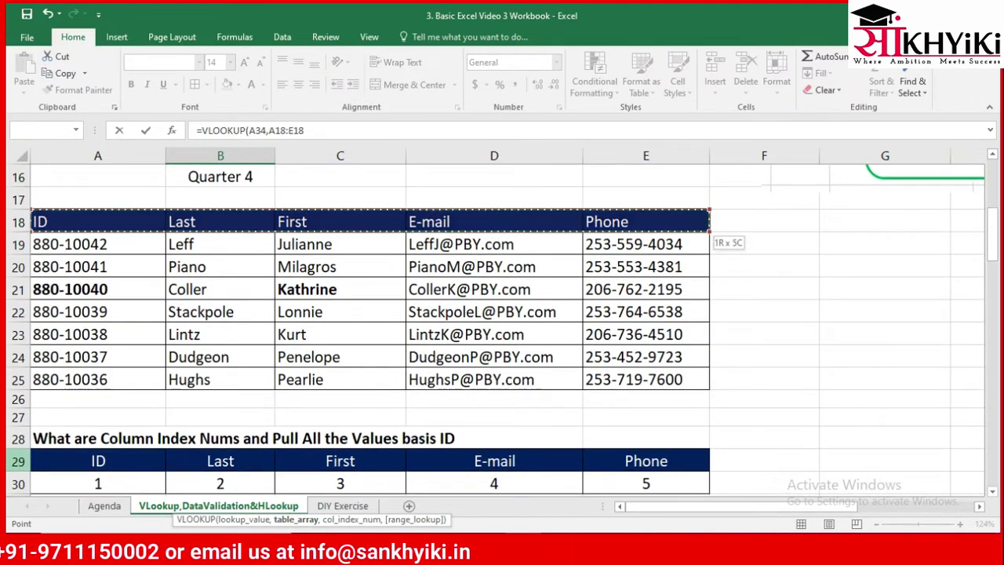
{"action": "key", "text": "ctrl+shift+Down"}
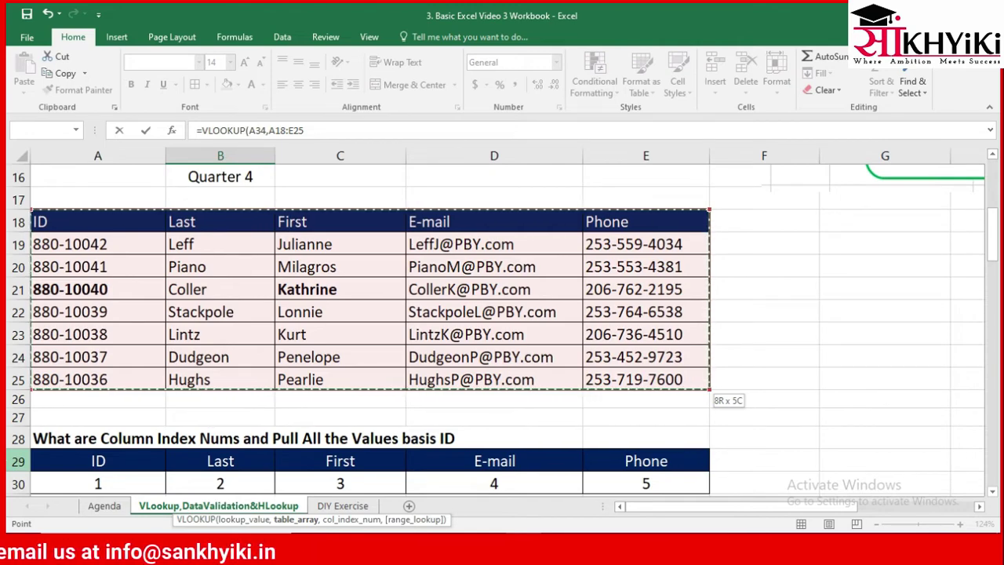
{"action": "type", "text": ","}
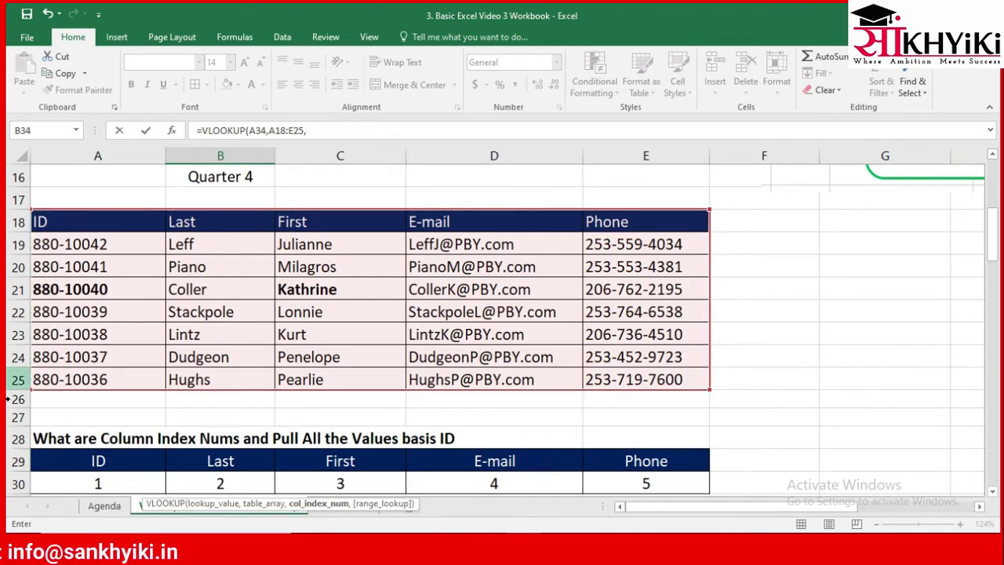
Complete B34 with column 2 and exact match 0, returning the last name Leff.
{"action": "scroll", "coordinate": [113, 402], "scroll_direction": "down", "scroll_amount": 1}
{"action": "scroll", "coordinate": [113, 402], "scroll_direction": "down", "scroll_amount": 1}
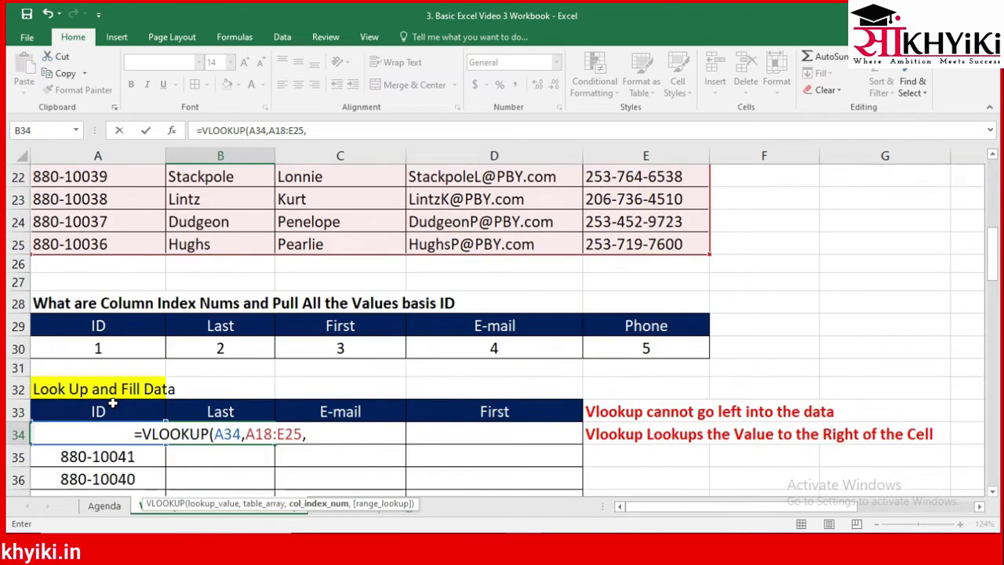
{"action": "scroll", "coordinate": [113, 402], "scroll_direction": "up", "scroll_amount": 3}
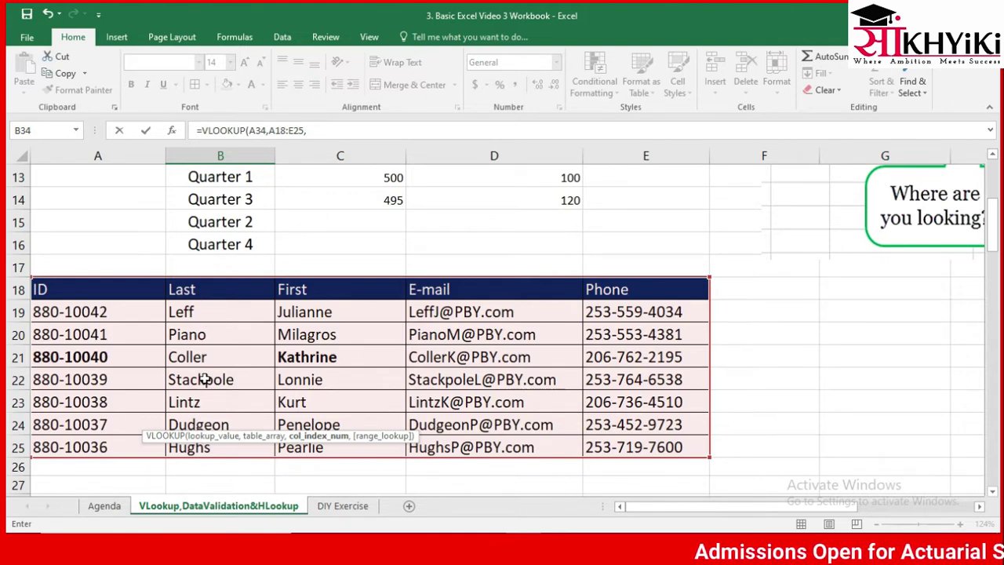
{"action": "type", "text": "2,"}
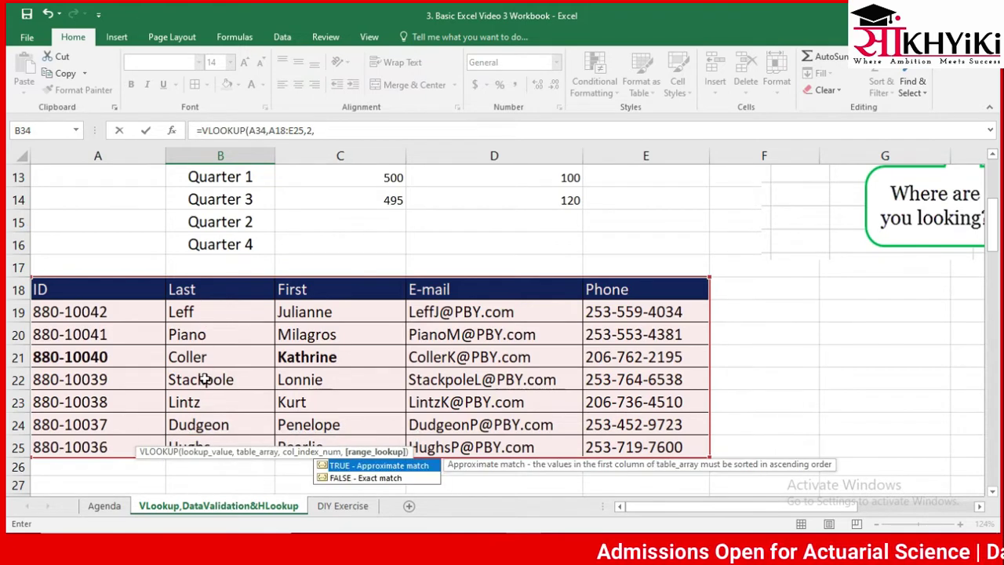
{"action": "type", "text": "0"}
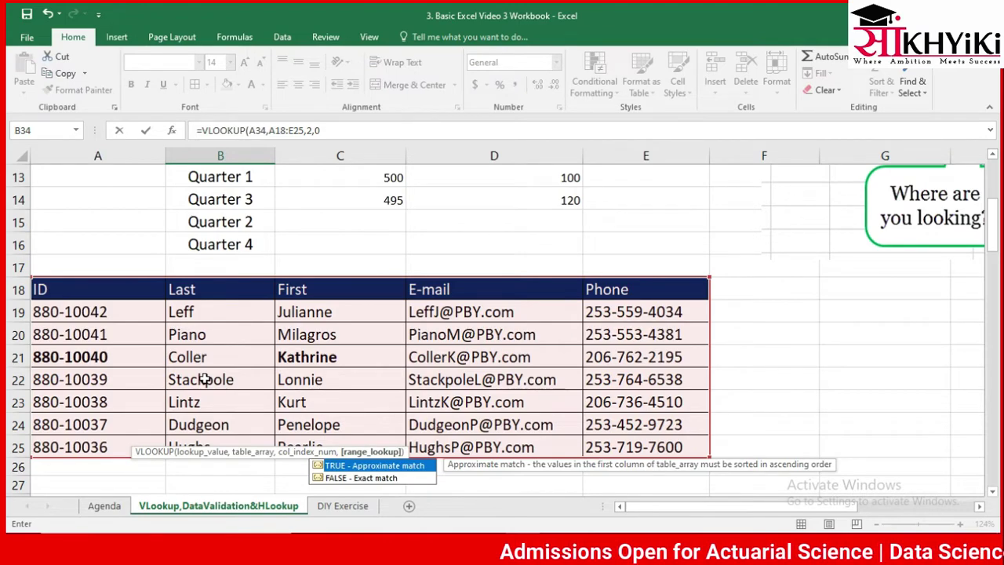
{"action": "key", "text": "Return"}
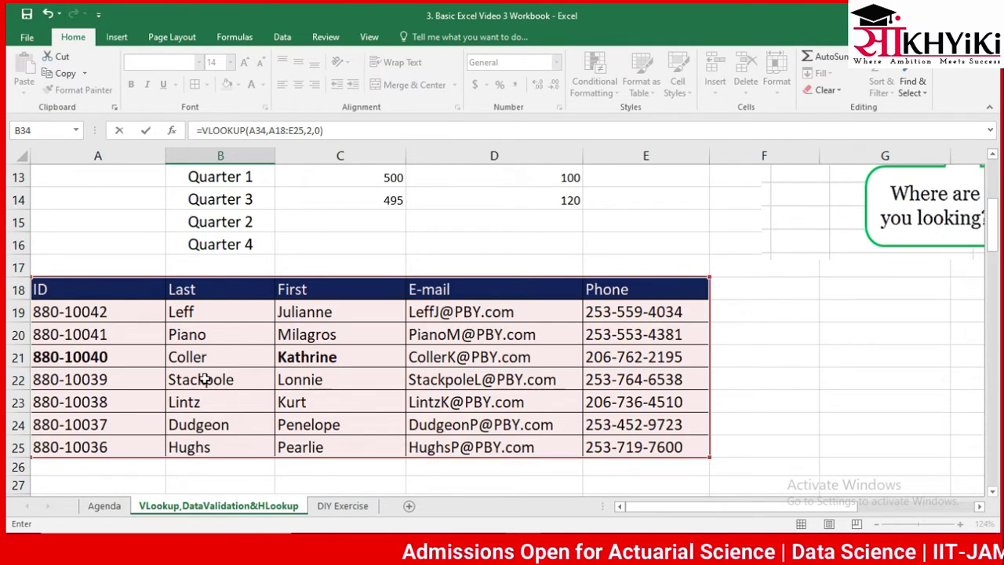
{"action": "key", "text": "Up"}
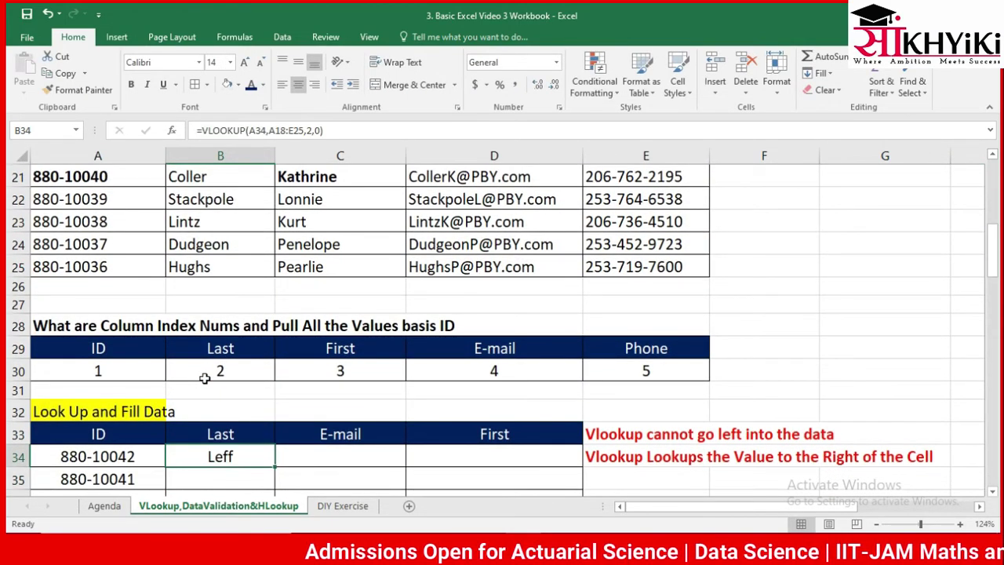
Inspect the source table's Last names and the references in B34's VLOOKUP formula.
{"action": "left_click", "coordinate": [108, 456]}
{"action": "key", "text": "Right"}
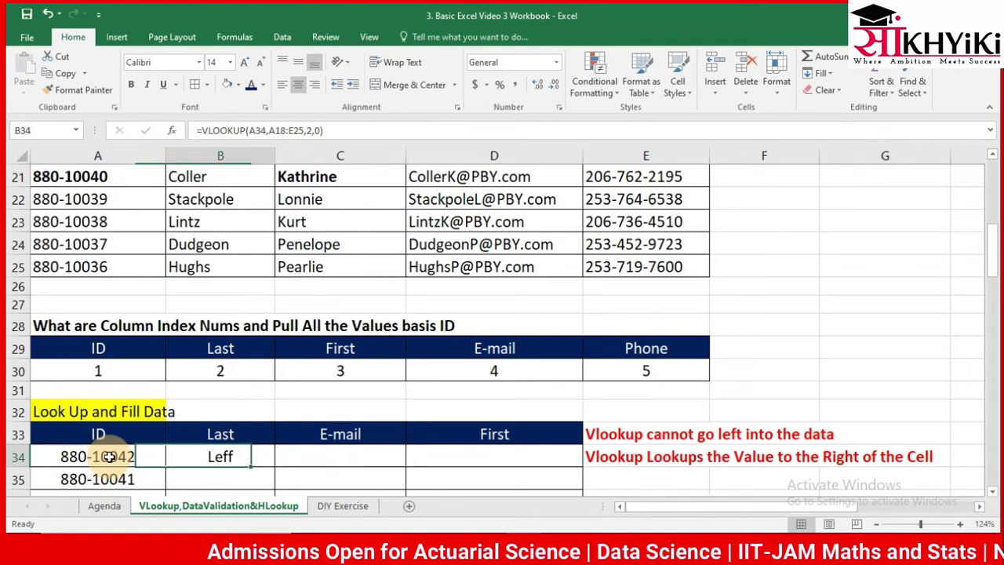
{"action": "key", "text": "Up"}
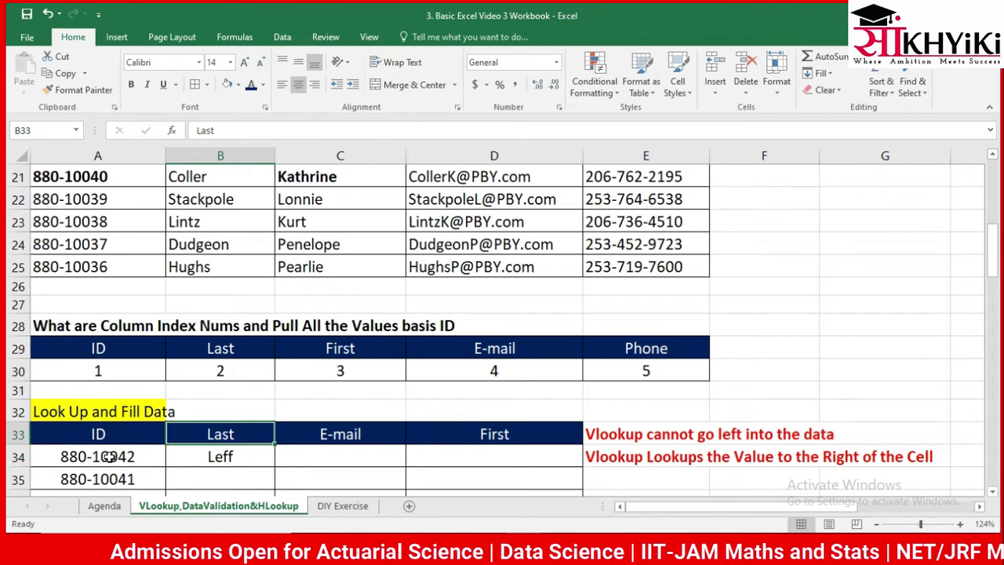
{"action": "key", "text": "Up"}
{"action": "key", "text": "Up"}
{"action": "key", "text": "Up"}
{"action": "key", "text": "Up"}
{"action": "key", "text": "Up"}
{"action": "key", "text": "Up"}
{"action": "key", "text": "Up"}
{"action": "key", "text": "Up"}
{"action": "key", "text": "Up"}
{"action": "key", "text": "Up"}
{"action": "key", "text": "Up"}
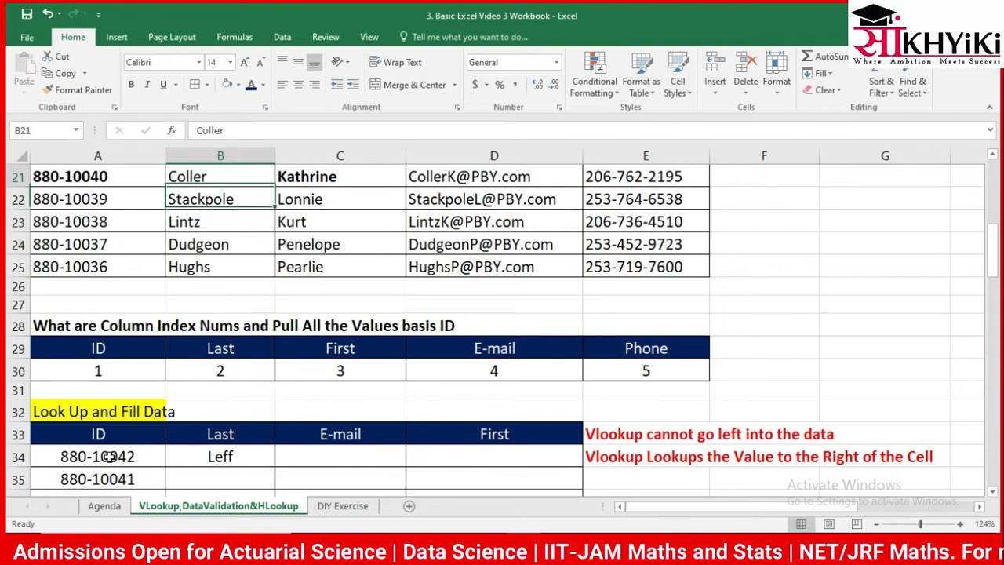
{"action": "key", "text": "Up"}
{"action": "key", "text": "Up"}
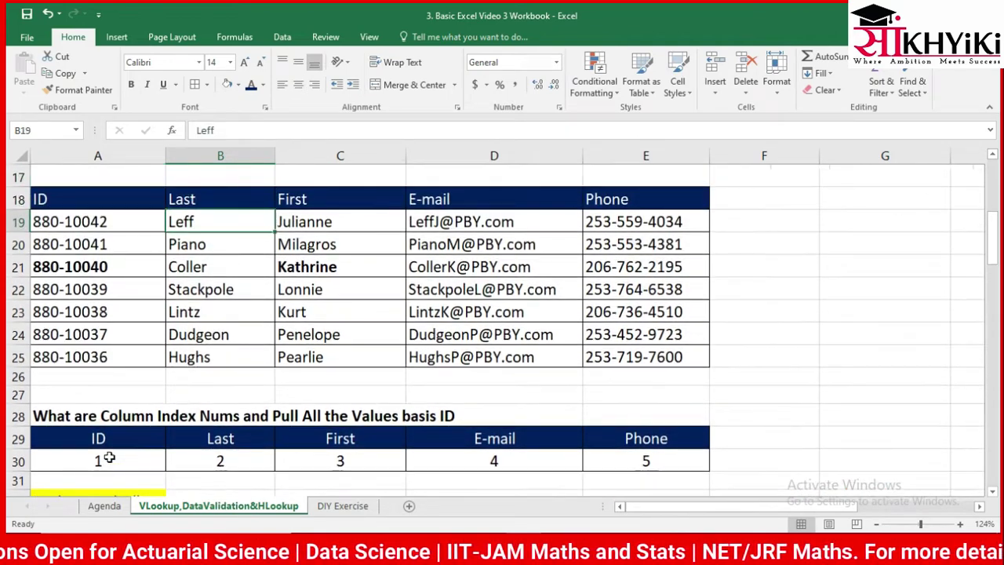
{"action": "key", "text": "Down"}
{"action": "key", "text": "Down"}
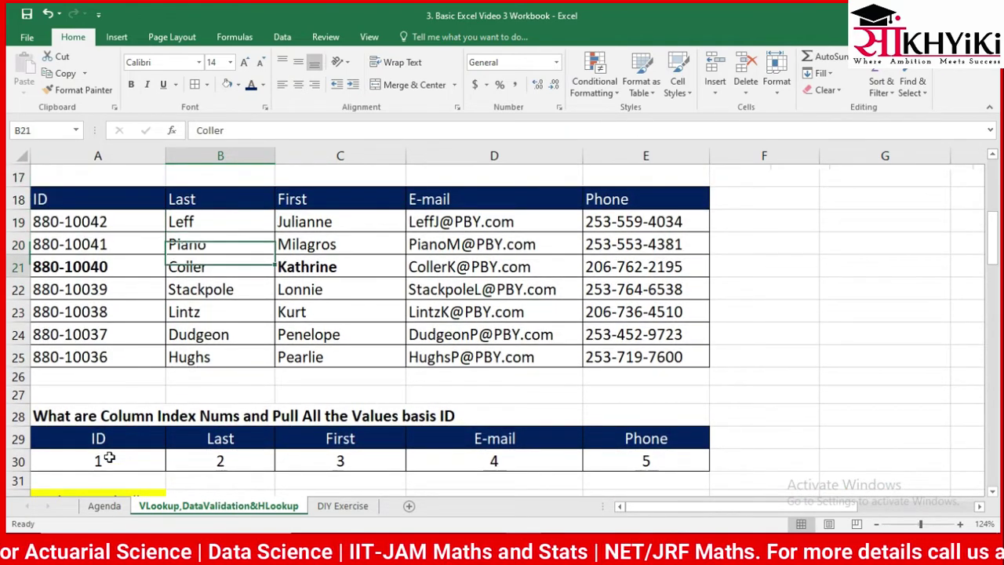
{"action": "key", "text": "Down"}
{"action": "key", "text": "Down"}
{"action": "key", "text": "Down"}
{"action": "key", "text": "Down"}
{"action": "key", "text": "Down"}
{"action": "key", "text": "Down"}
{"action": "scroll", "coordinate": [109, 459], "scroll_direction": "down", "scroll_amount": 2}
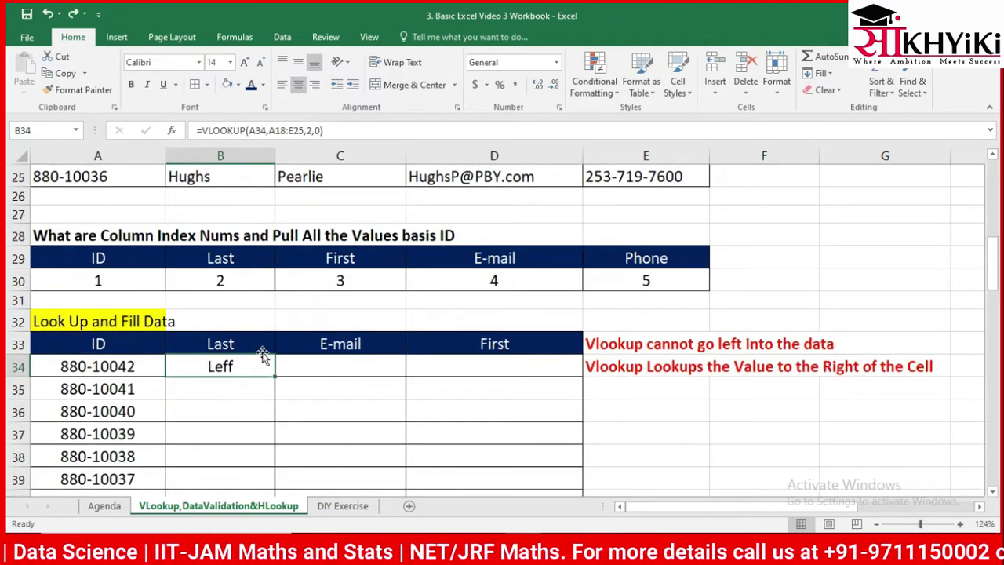
{"action": "key", "text": "Down"}
{"action": "key", "text": "Down"}
{"action": "key", "text": "Down"}
{"action": "key", "text": "Down"}
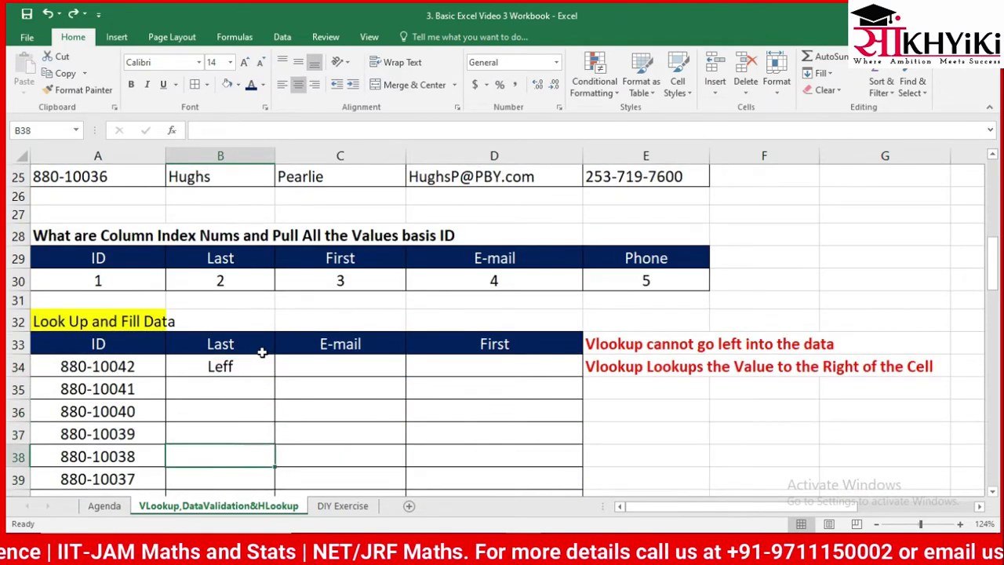
{"action": "key", "text": "Up"}
{"action": "key", "text": "Up"}
{"action": "key", "text": "Up"}
{"action": "key", "text": "Up"}
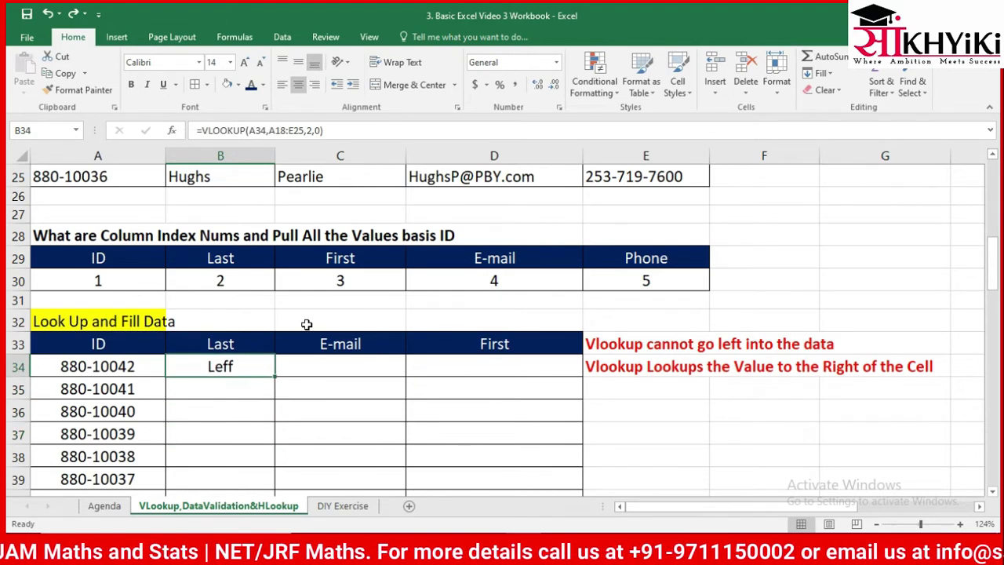
{"action": "left_click", "coordinate": [360, 131]}
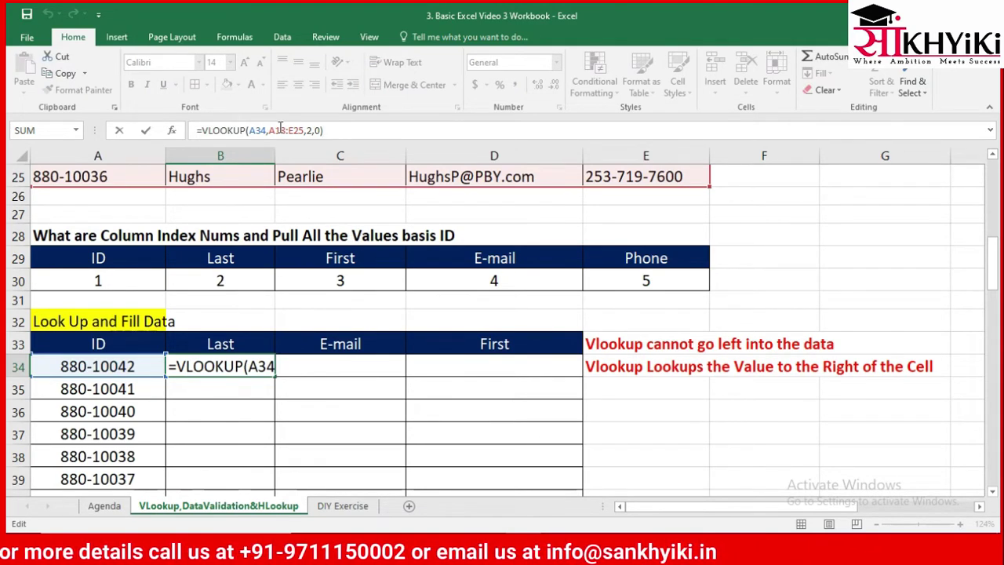
{"action": "key", "text": "ctrl+Return"}
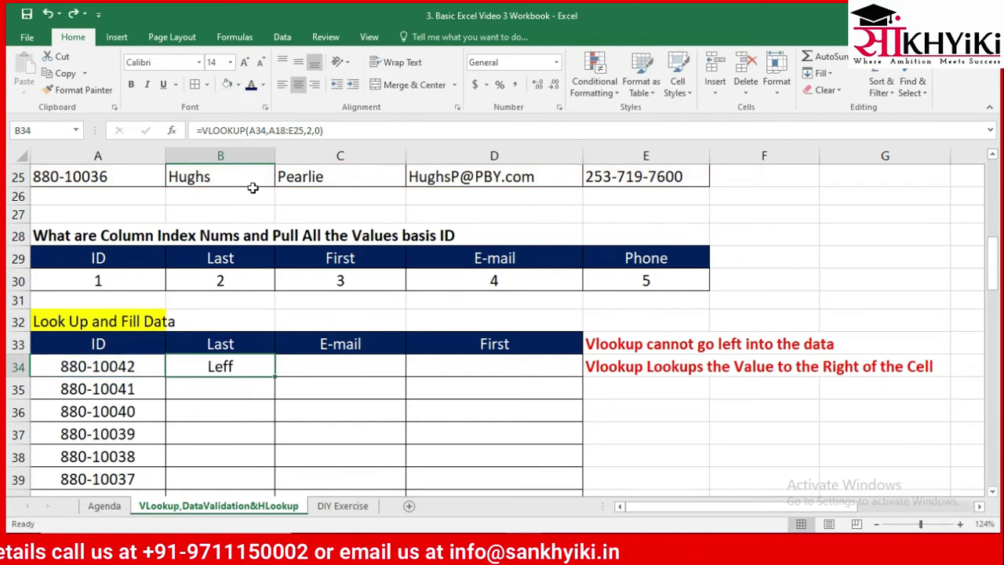
Select the whole source table A18:E25 to check its extent.
{"action": "scroll", "coordinate": [252, 188], "scroll_direction": "up", "scroll_amount": 1}
{"action": "scroll", "coordinate": [253, 189], "scroll_direction": "up", "scroll_amount": 4}
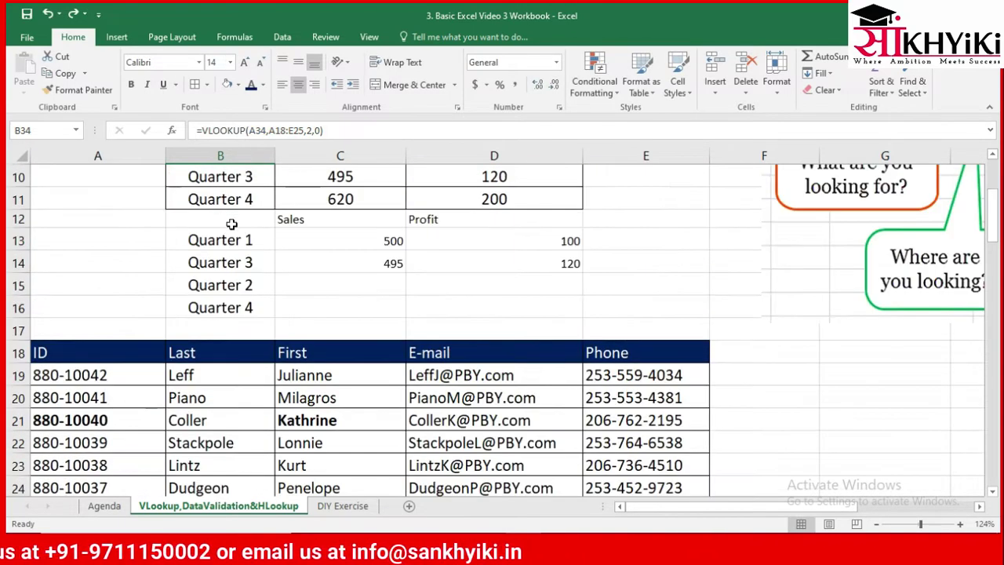
{"action": "left_click", "coordinate": [92, 351]}
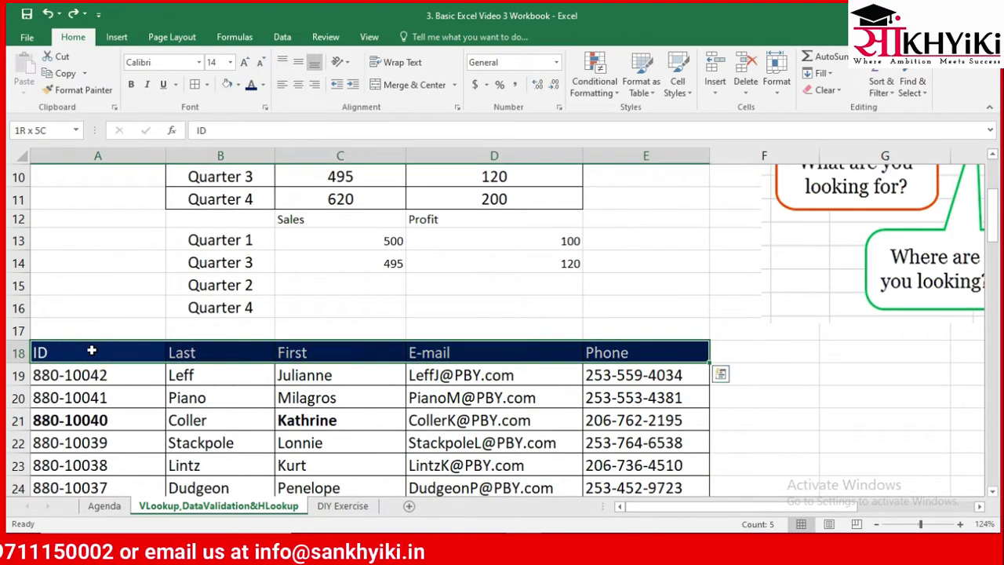
{"action": "key", "text": "ctrl+a"}
{"action": "scroll", "coordinate": [91, 298], "scroll_direction": "down", "scroll_amount": 1}
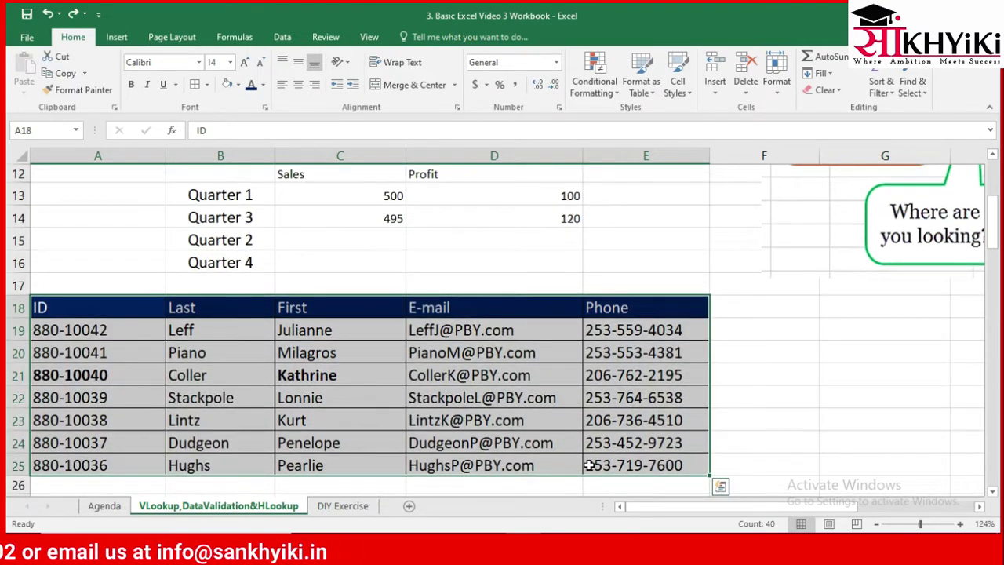
{"action": "scroll", "coordinate": [588, 465], "scroll_direction": "down", "scroll_amount": 3}
{"action": "scroll", "coordinate": [588, 465], "scroll_direction": "down", "scroll_amount": 1}
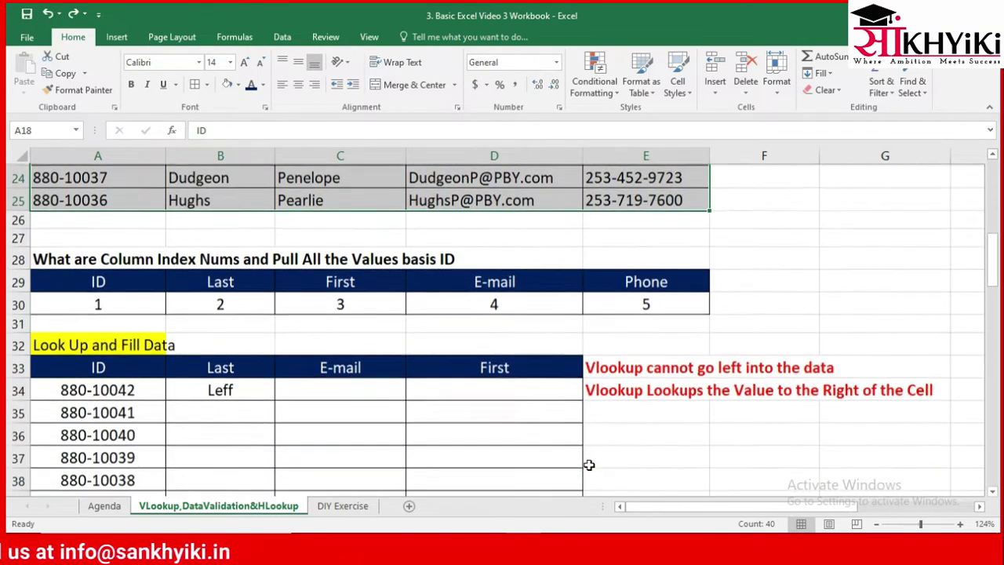
{"action": "scroll", "coordinate": [588, 465], "scroll_direction": "up", "scroll_amount": 2}
{"action": "scroll", "coordinate": [589, 464], "scroll_direction": "up", "scroll_amount": 1}
Copy B34's lookup formula into B35, which returns Piano.
{"action": "key", "text": "Down"}
{"action": "key", "text": "Down"}
{"action": "key", "text": "Down"}
{"action": "key", "text": "Down"}
{"action": "key", "text": "Down"}
{"action": "key", "text": "Down"}
{"action": "key", "text": "Down"}
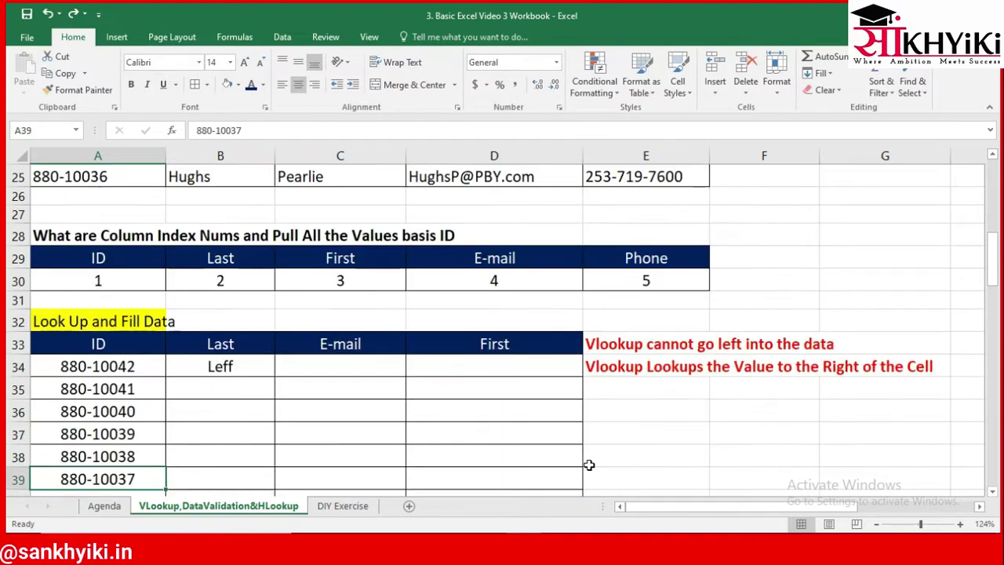
{"action": "key", "text": "Down"}
{"action": "key", "text": "Down"}
{"action": "key", "text": "Up"}
{"action": "key", "text": "Up"}
{"action": "key", "text": "Up"}
{"action": "key", "text": "Up"}
{"action": "key", "text": "Up"}
{"action": "key", "text": "Up"}
{"action": "key", "text": "Right"}
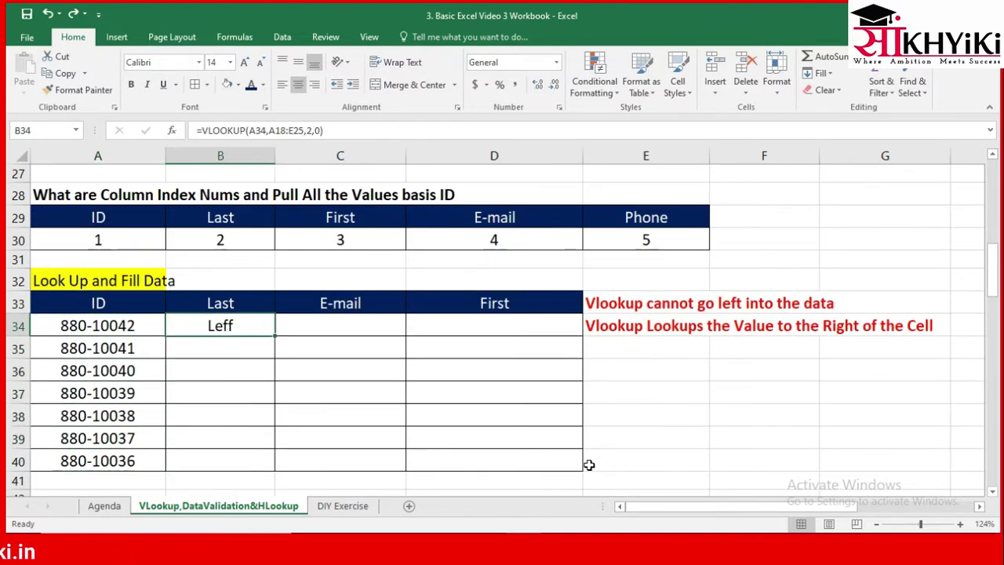
{"action": "key", "text": "ctrl+c"}
{"action": "key", "text": "Down"}
{"action": "key", "text": "ctrl+v"}
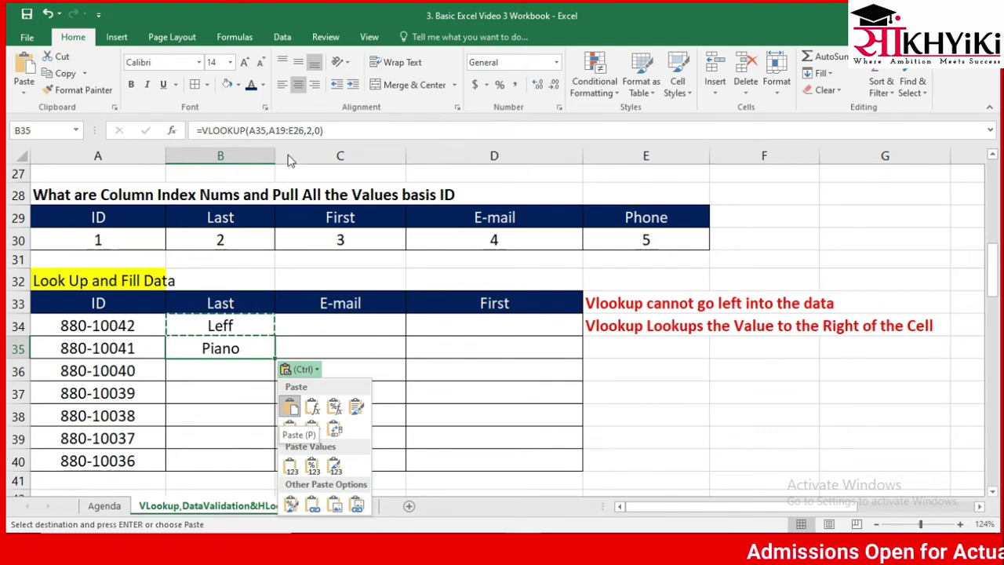
Highlight the A19:E25 ID table range that B35's last-name lookup uses.
{"action": "key", "text": "Escape"}
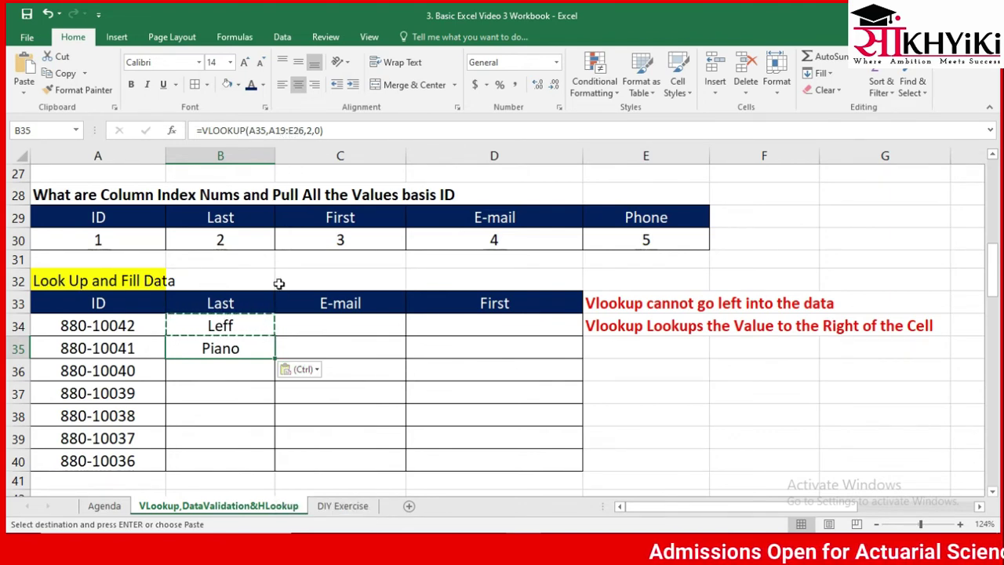
{"action": "scroll", "coordinate": [278, 284], "scroll_direction": "up", "scroll_amount": 7}
{"action": "scroll", "coordinate": [278, 284], "scroll_direction": "down", "scroll_amount": 3}
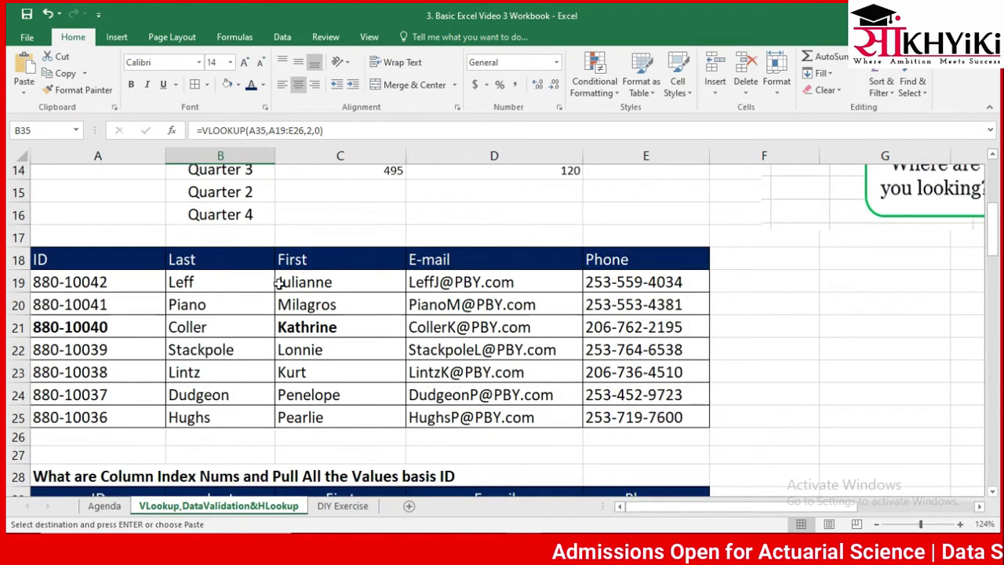
{"action": "scroll", "coordinate": [280, 285], "scroll_direction": "down", "scroll_amount": 1}
{"action": "left_click", "coordinate": [89, 269]}
{"action": "key", "text": "shift+Right"}
{"action": "key", "text": "shift+Right"}
{"action": "key", "text": "shift+Right"}
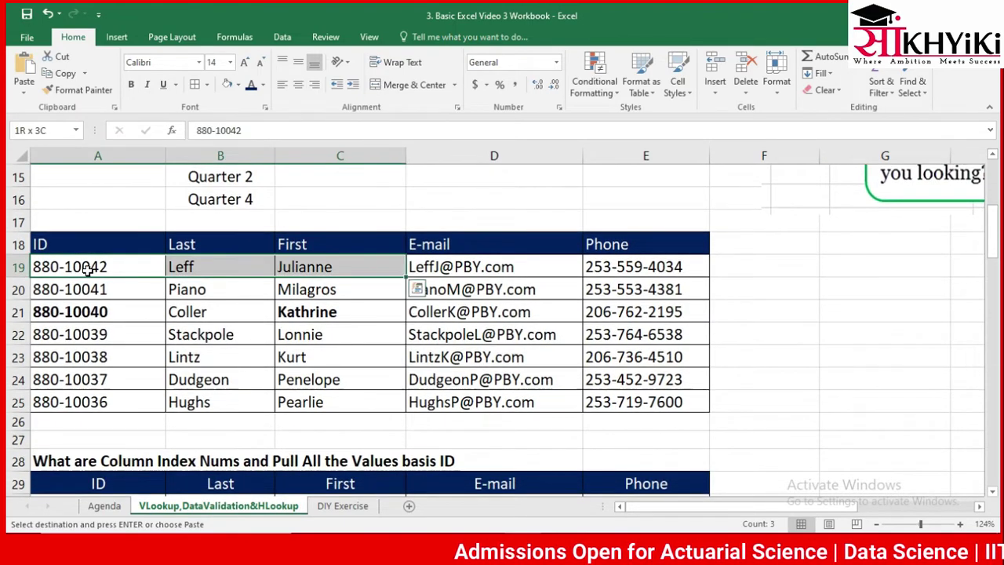
{"action": "key", "text": "shift+Right"}
{"action": "key", "text": "shift+Down"}
{"action": "key", "text": "shift+Down"}
{"action": "key", "text": "shift+Down"}
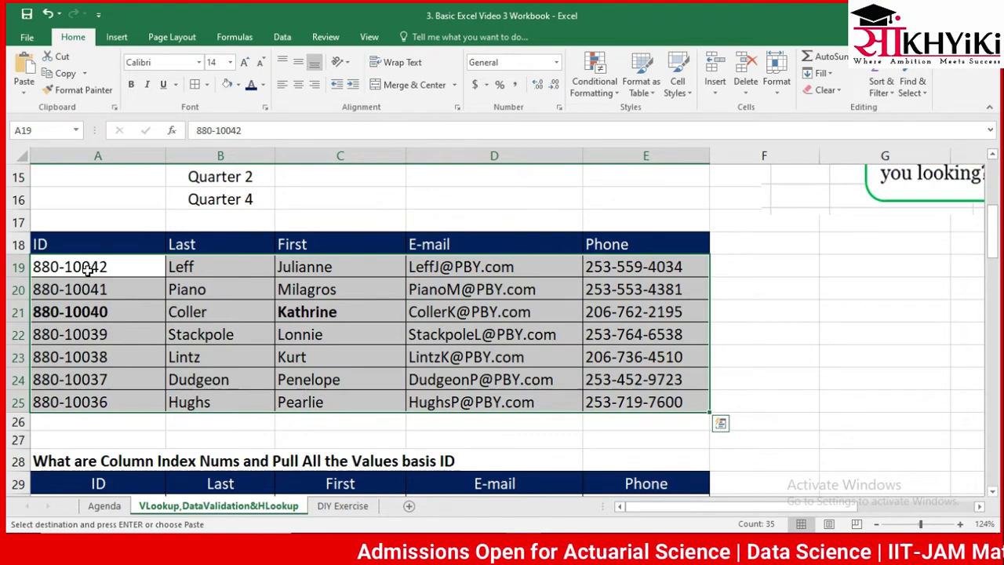
{"action": "left_click", "coordinate": [88, 269]}
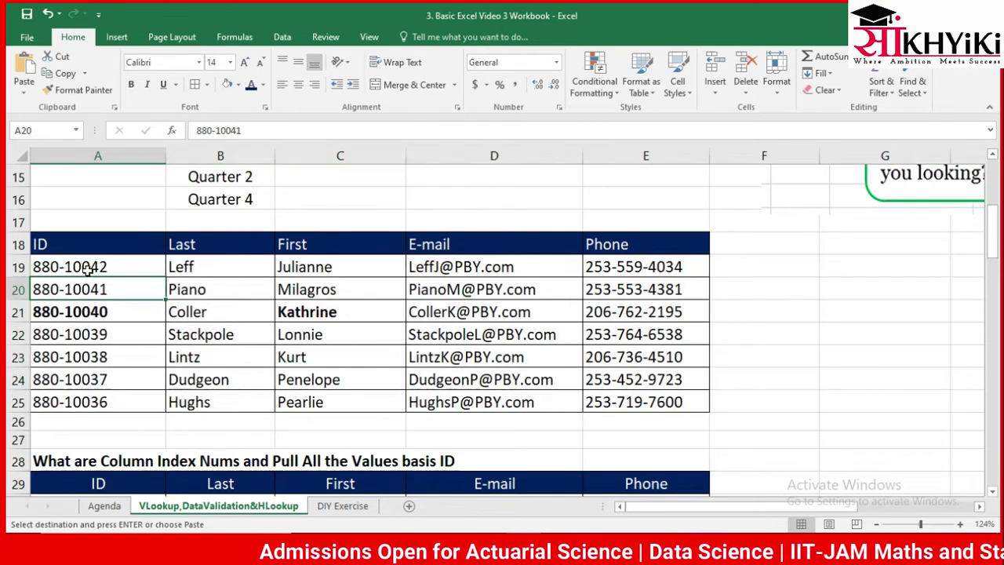
Copy the last-name lookup from B35 into B36 so it returns Coller.
{"action": "key", "text": "ctrl+Down"}
{"action": "key", "text": "ctrl+Down"}
{"action": "key", "text": "ctrl+Down"}
{"action": "key", "text": "ctrl+Down"}
{"action": "key", "text": "Up"}
{"action": "key", "text": "Up"}
{"action": "key", "text": "Up"}
{"action": "key", "text": "Right"}
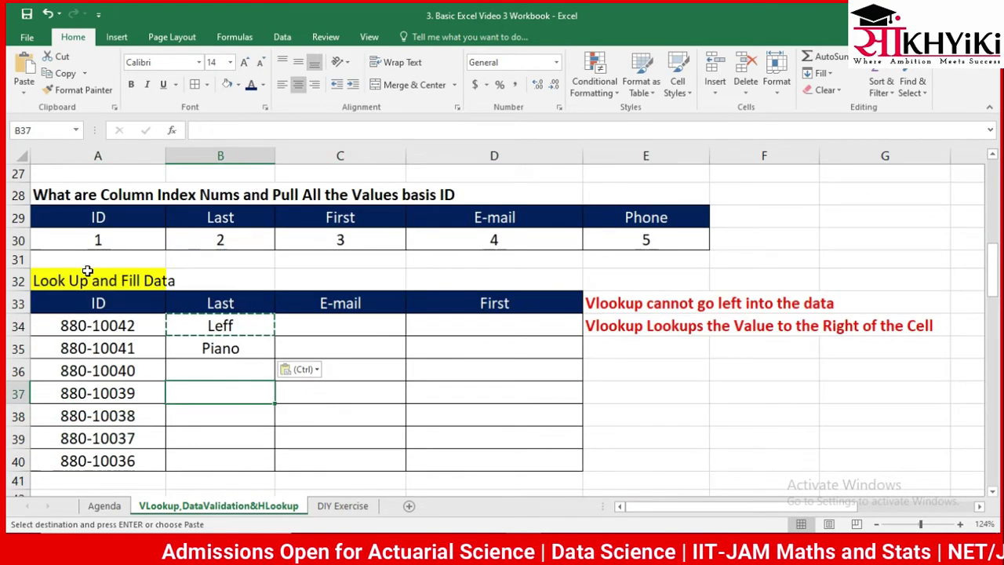
{"action": "key", "text": "Up"}
{"action": "key", "text": "Up"}
{"action": "key", "text": "ctrl+c"}
{"action": "key", "text": "Down"}
{"action": "key", "text": "ctrl+v"}
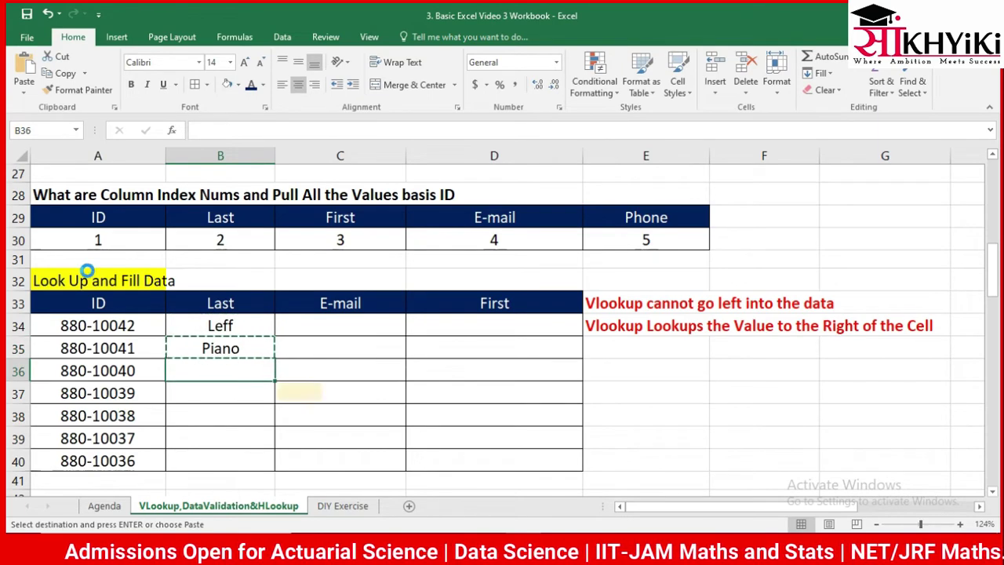
Highlight A20:E27 to show the table range shifted in B36's pasted formula.
{"action": "scroll", "coordinate": [107, 350], "scroll_direction": "up", "scroll_amount": 5}
{"action": "scroll", "coordinate": [107, 350], "scroll_direction": "down", "scroll_amount": 3}
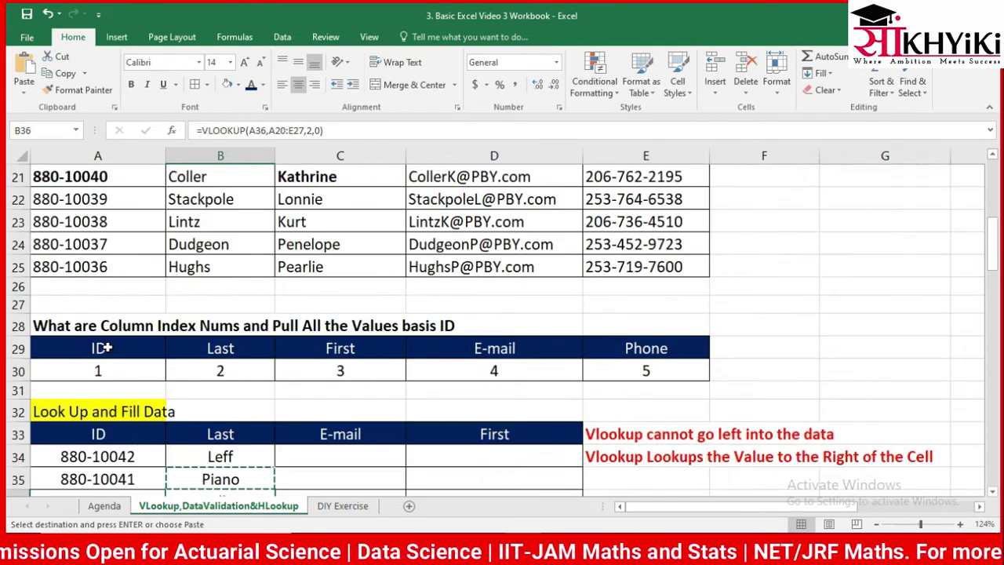
{"action": "scroll", "coordinate": [107, 350], "scroll_direction": "down", "scroll_amount": 1}
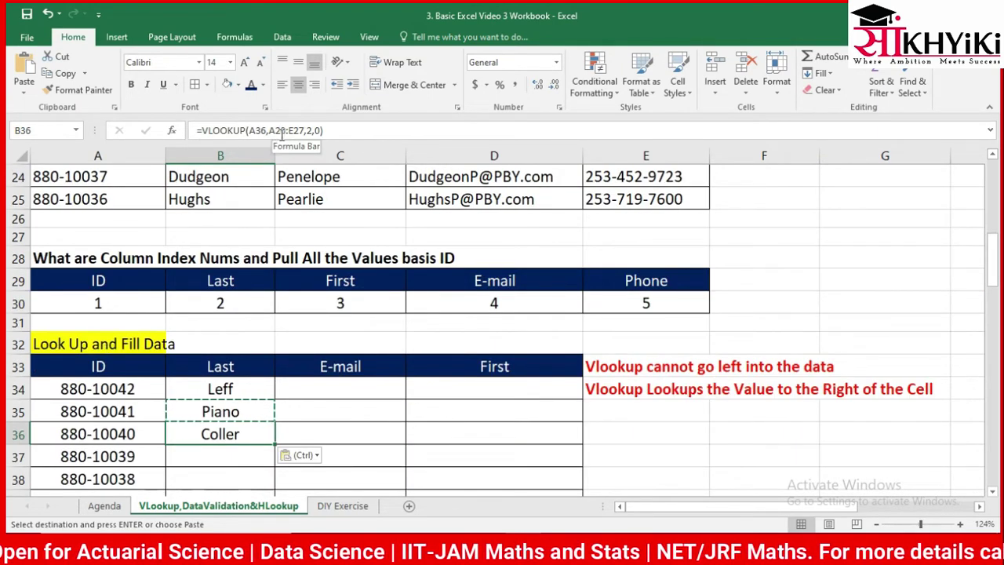
{"action": "scroll", "coordinate": [239, 229], "scroll_direction": "up", "scroll_amount": 3}
{"action": "scroll", "coordinate": [239, 229], "scroll_direction": "up", "scroll_amount": 1}
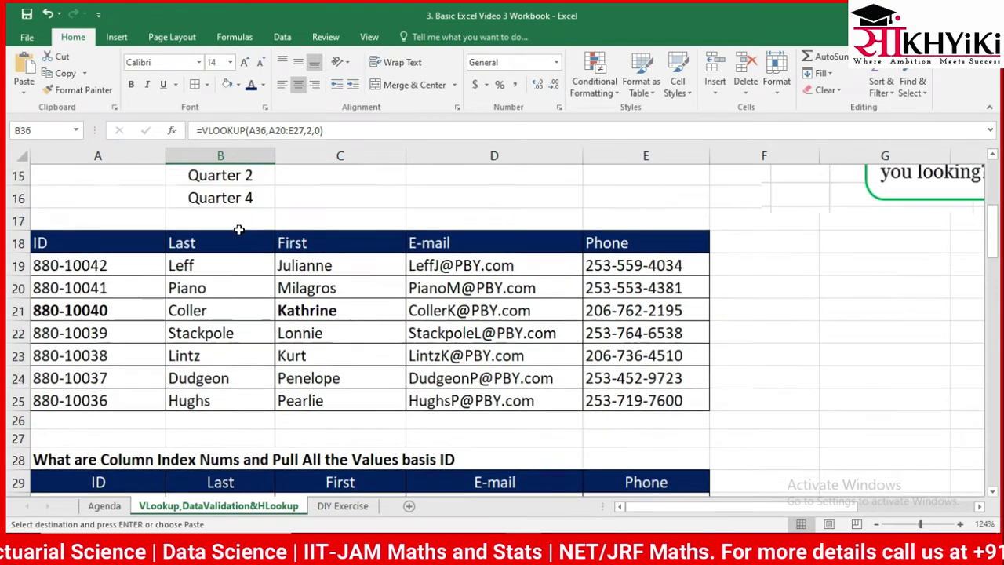
{"action": "left_click", "coordinate": [87, 290]}
{"action": "key", "text": "ctrl+shift+Right"}
{"action": "key", "text": "shift+Down"}
{"action": "key", "text": "shift+Down"}
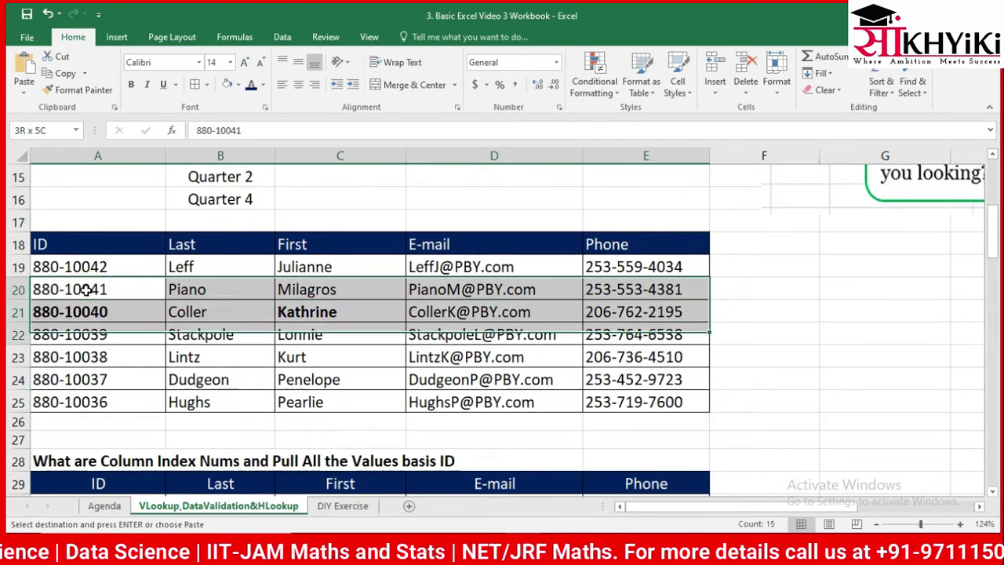
{"action": "key", "text": "shift+Down"}
{"action": "key", "text": "shift+Down"}
{"action": "key", "text": "shift+Down"}
{"action": "key", "text": "shift+Down"}
{"action": "key", "text": "shift+Down"}
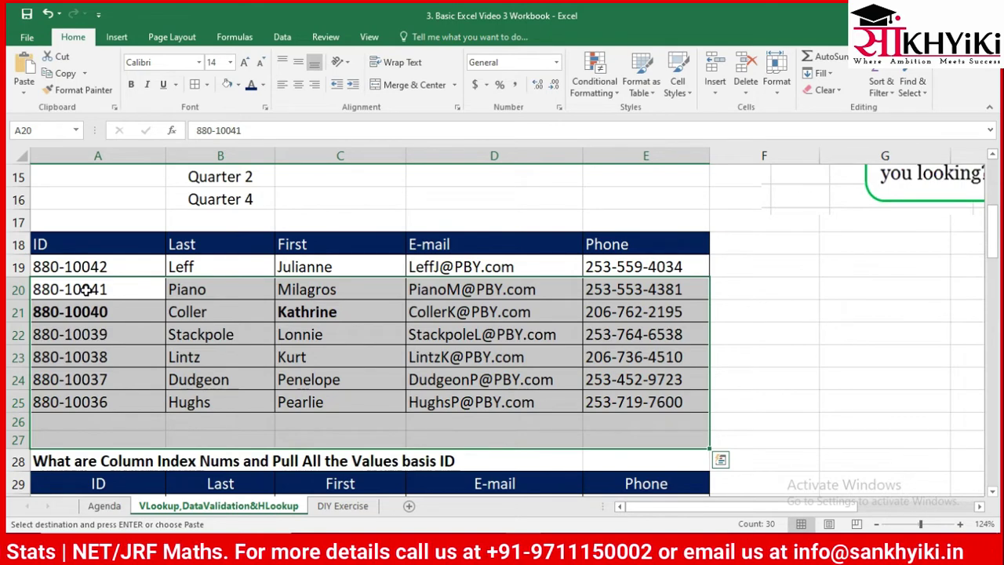
Step through the last-name cells back to B34 to inspect its formula.
{"action": "key", "text": "Down"}
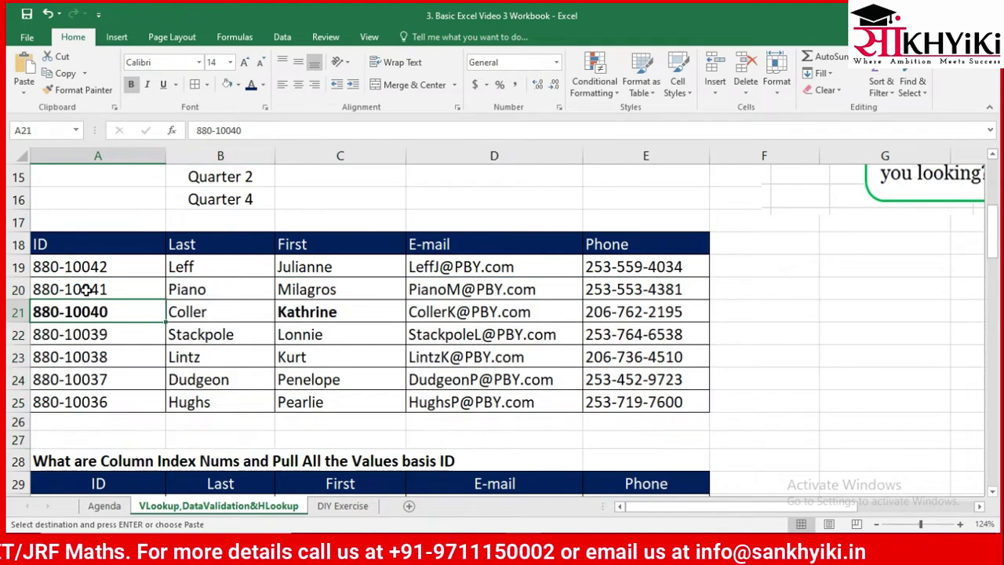
{"action": "key", "text": "Down"}
{"action": "key", "text": "Down"}
{"action": "key", "text": "Down"}
{"action": "key", "text": "Down"}
{"action": "key", "text": "Down"}
{"action": "key", "text": "Up"}
{"action": "key", "text": "Up"}
{"action": "key", "text": "Up"}
{"action": "key", "text": "Right"}
{"action": "key", "text": "Up"}
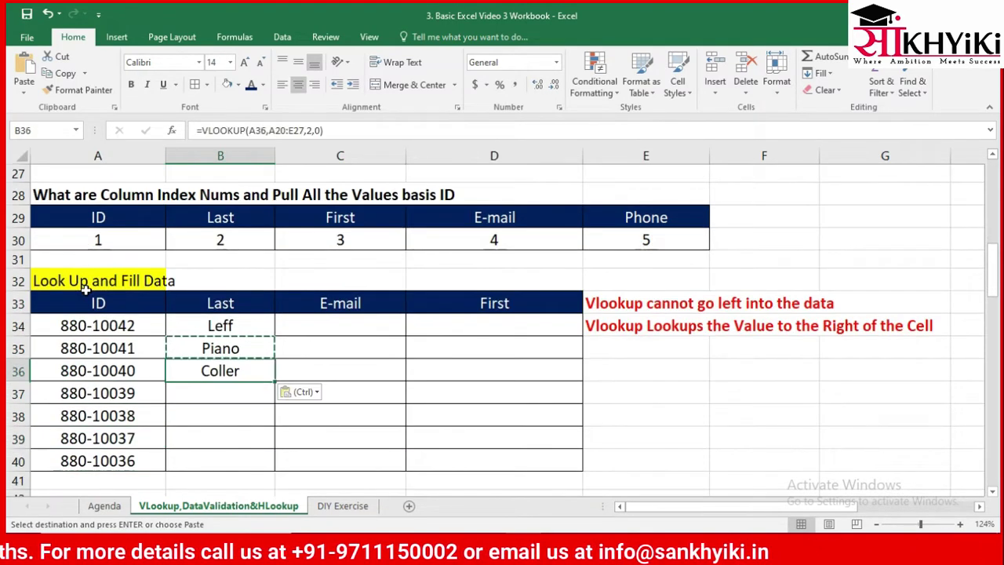
{"action": "key", "text": "Up"}
{"action": "key", "text": "Down"}
{"action": "key", "text": "Down"}
{"action": "key", "text": "Down"}
{"action": "key", "text": "Down"}
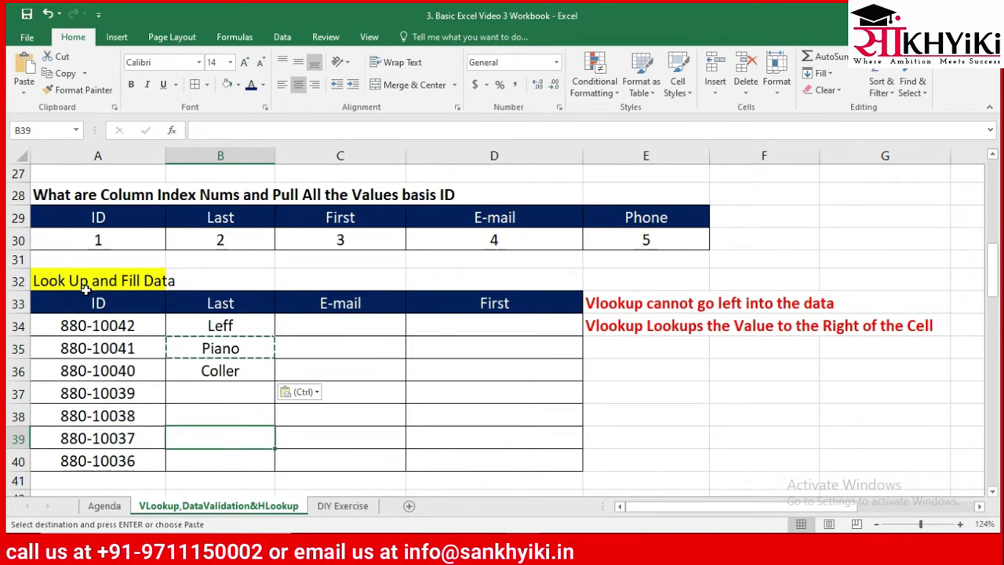
{"action": "key", "text": "Up"}
{"action": "key", "text": "Up"}
{"action": "key", "text": "Up"}
{"action": "key", "text": "Up"}
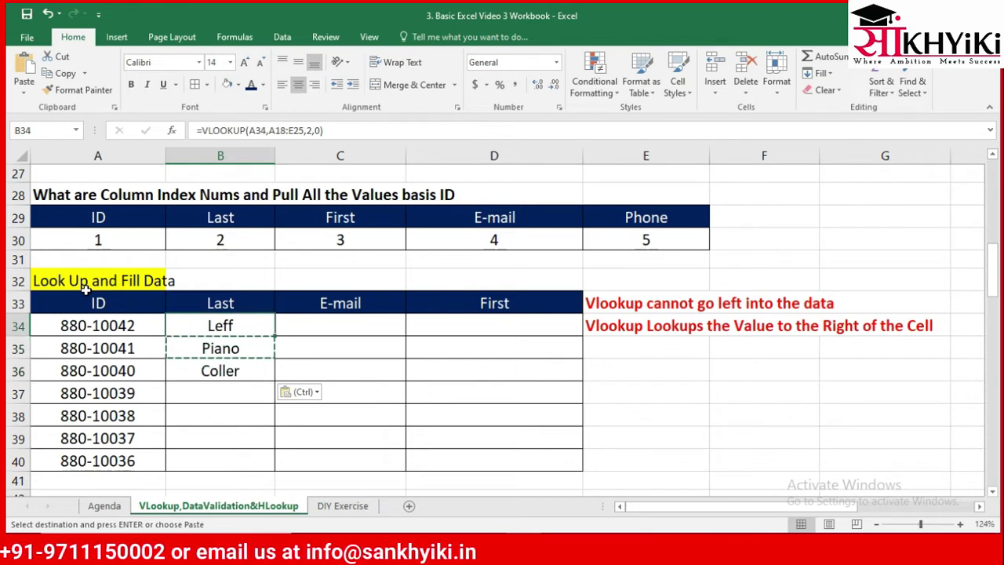
Make B34's table range absolute ($A$18:$E$25) and fill the lookup down to B40.
{"action": "left_click", "coordinate": [305, 130]}
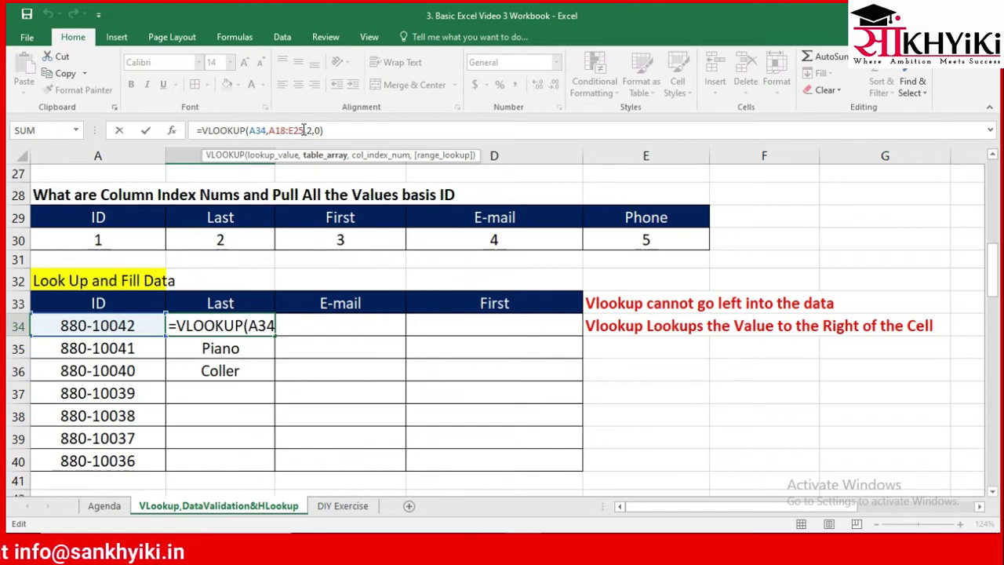
{"action": "key", "text": "F4"}
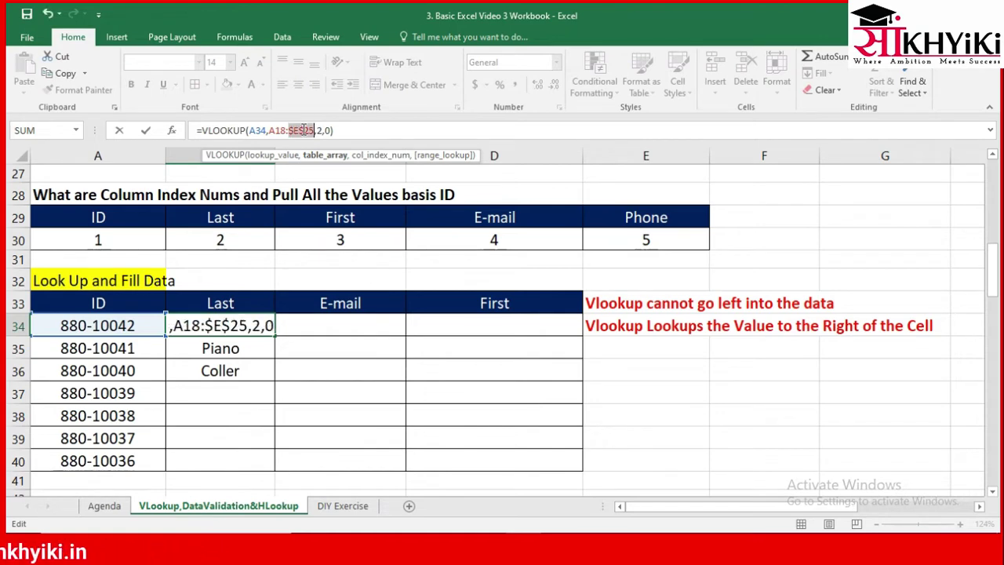
{"action": "key", "text": "Left"}
{"action": "key", "text": "Left"}
{"action": "key", "text": "Left"}
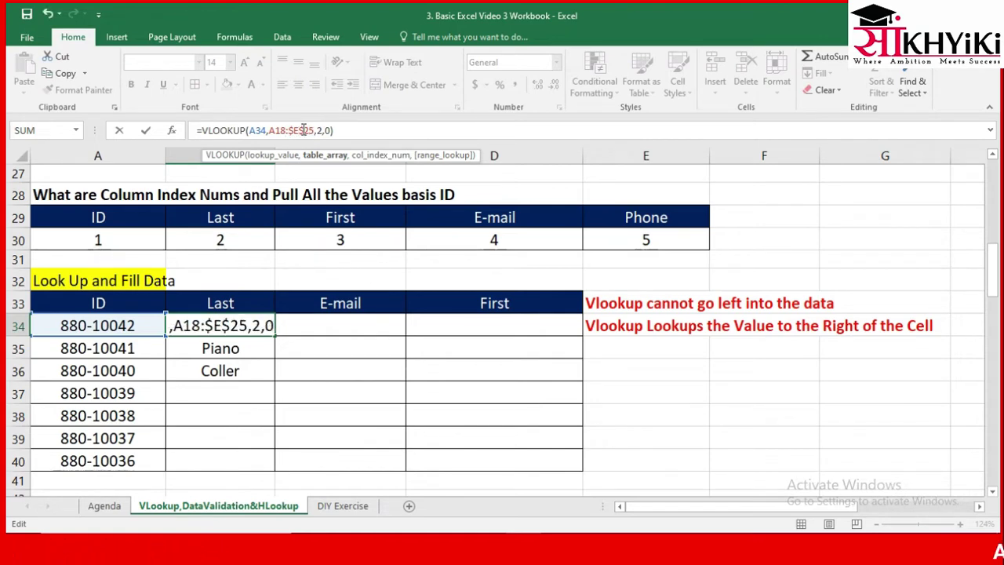
{"action": "key", "text": "F4"}
{"action": "key", "text": "ctrl+Return"}
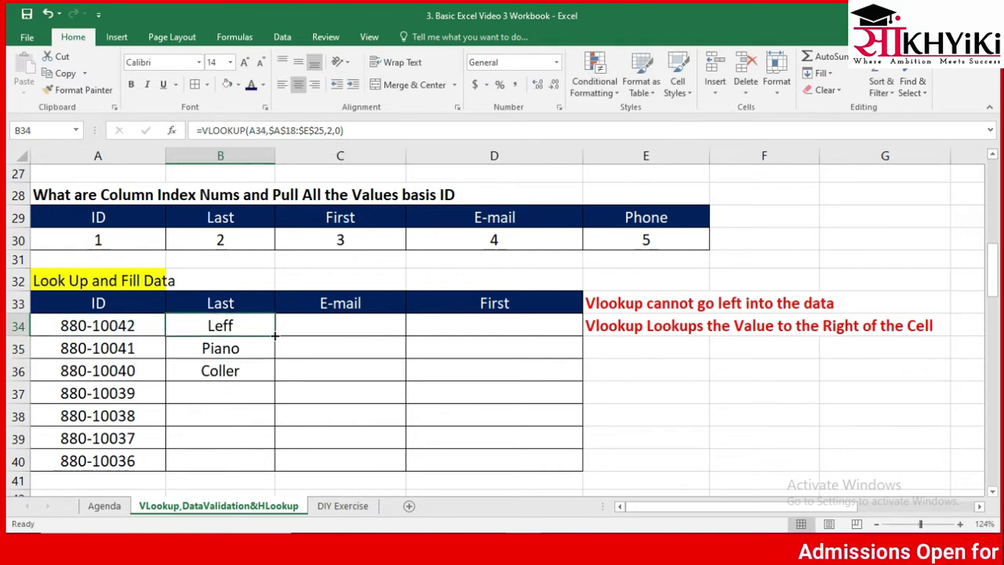
{"action": "left_click_drag", "start_coordinate": [275, 336], "coordinate": [268, 465]}
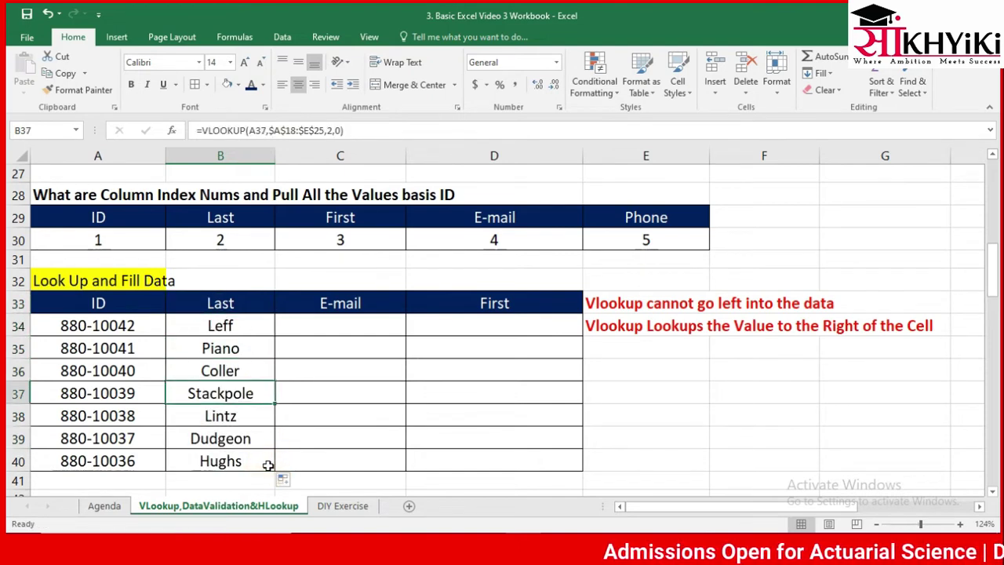
{"action": "key", "text": "Up"}
{"action": "key", "text": "Up"}
{"action": "key", "text": "Up"}
{"action": "key", "text": "Up"}
{"action": "key", "text": "Up"}
{"action": "key", "text": "Up"}
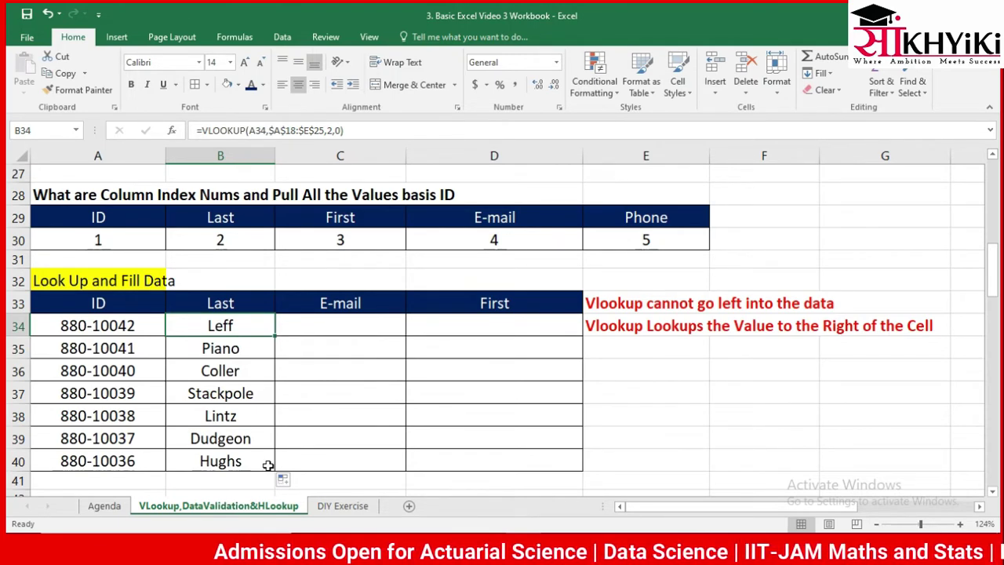
Select the ID table A18:E25 and name it Data in the Name Box.
{"action": "key", "text": "Right"}
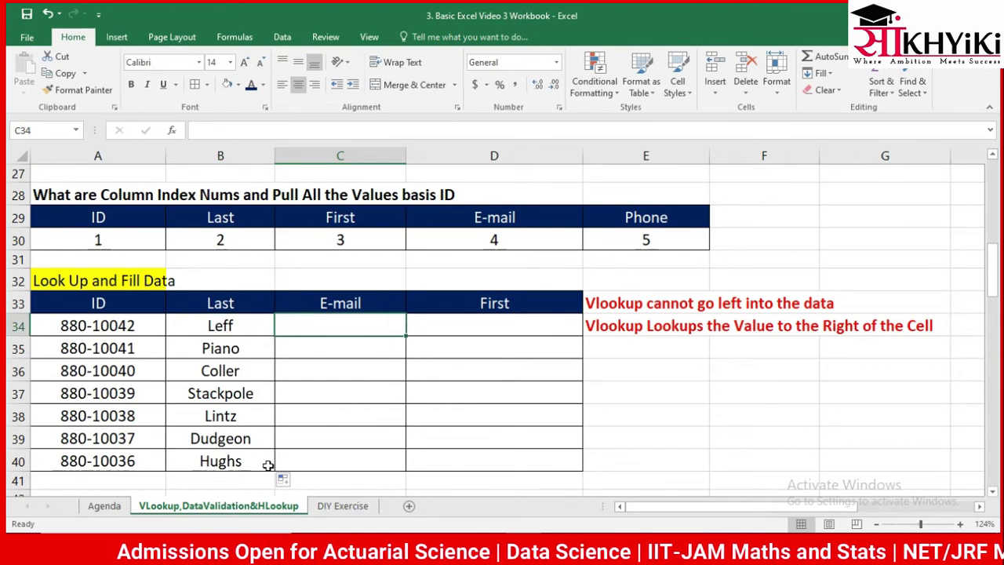
{"action": "scroll", "coordinate": [253, 469], "scroll_direction": "up", "scroll_amount": 3}
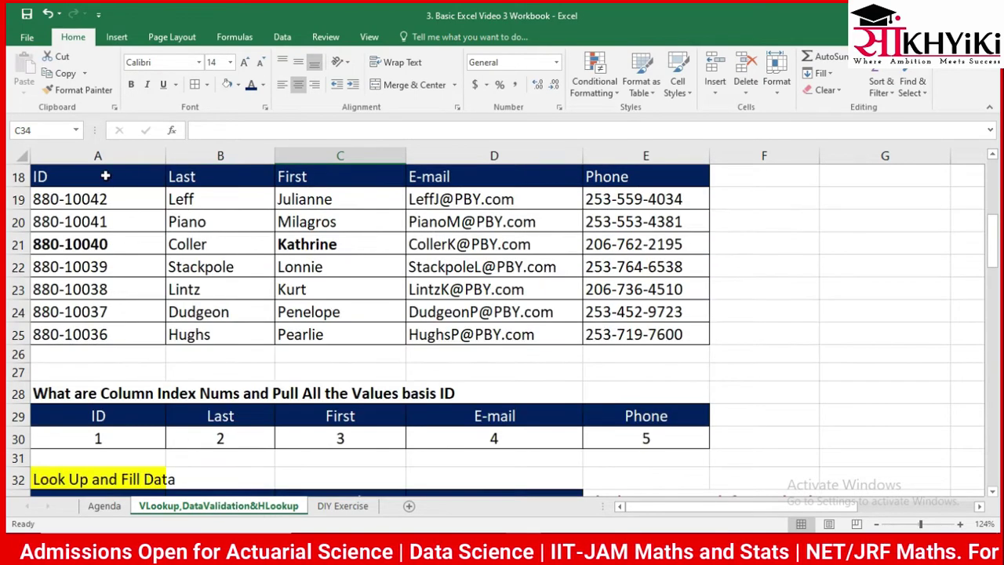
{"action": "left_click", "coordinate": [104, 174]}
{"action": "key", "text": "ctrl+shift+Right"}
{"action": "key", "text": "shift+Down"}
{"action": "key", "text": "shift+Down"}
{"action": "key", "text": "shift+Down"}
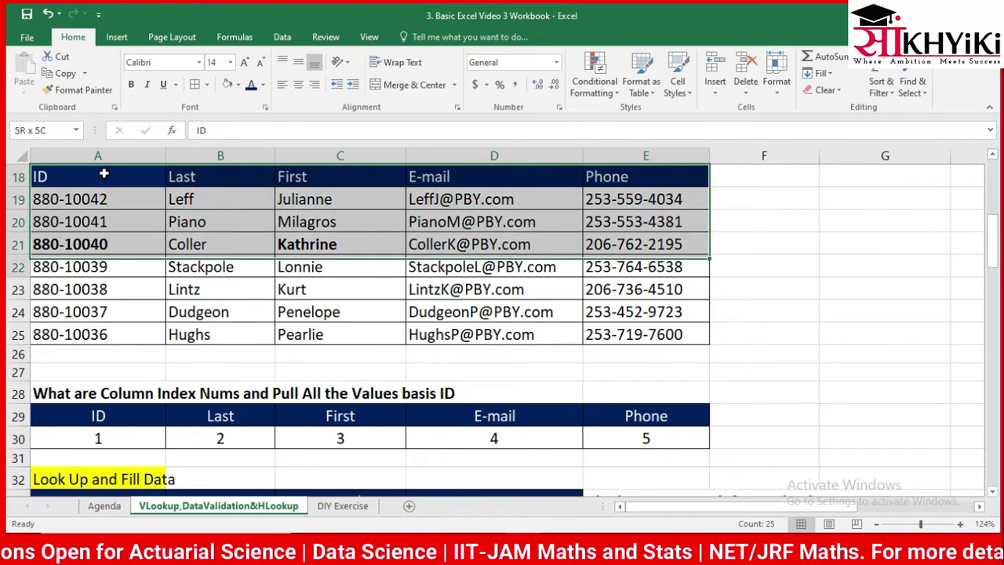
{"action": "key", "text": "shift+Down"}
{"action": "key", "text": "shift+Down"}
{"action": "key", "text": "shift+Down"}
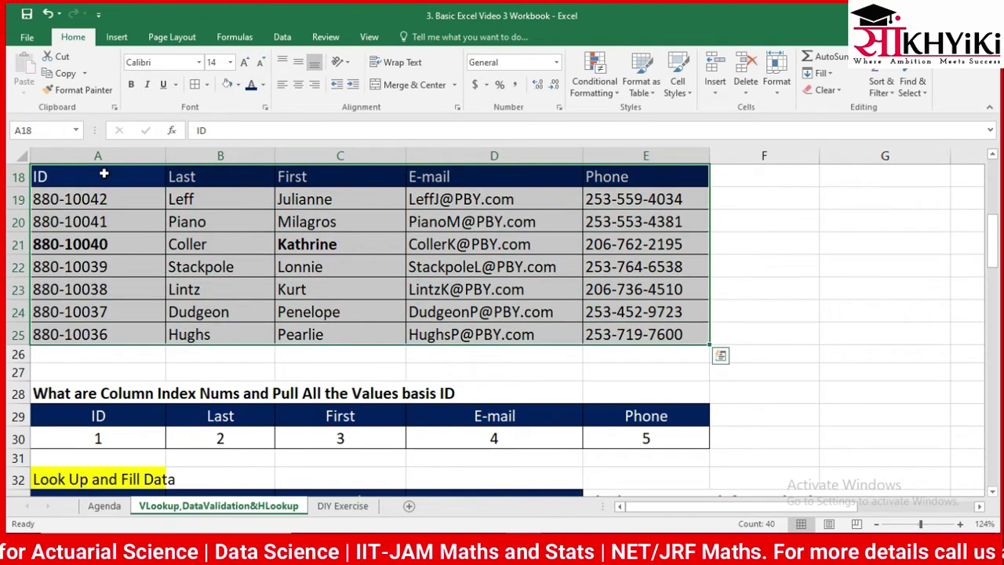
{"action": "left_click", "coordinate": [49, 130]}
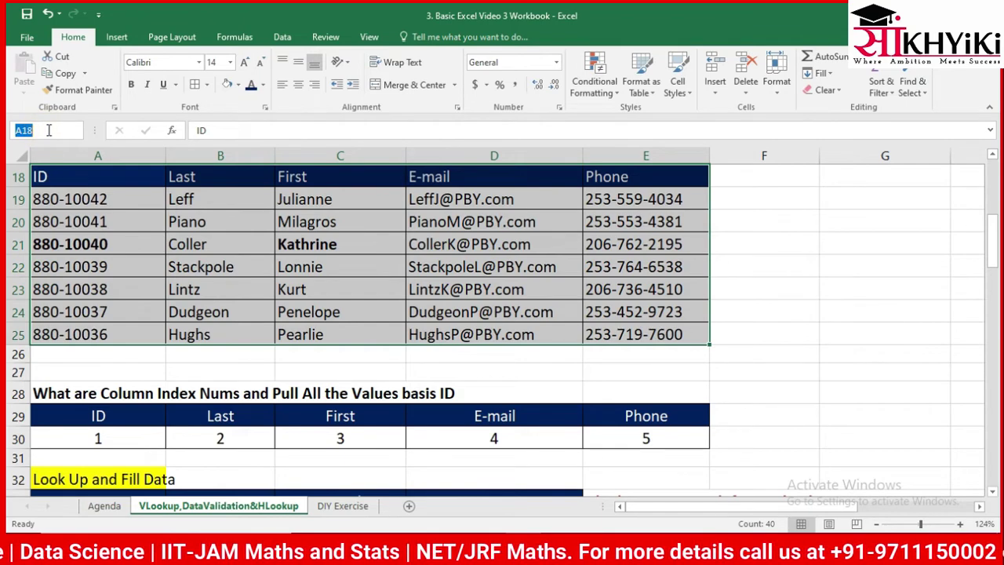
{"action": "type", "text": "Data"}
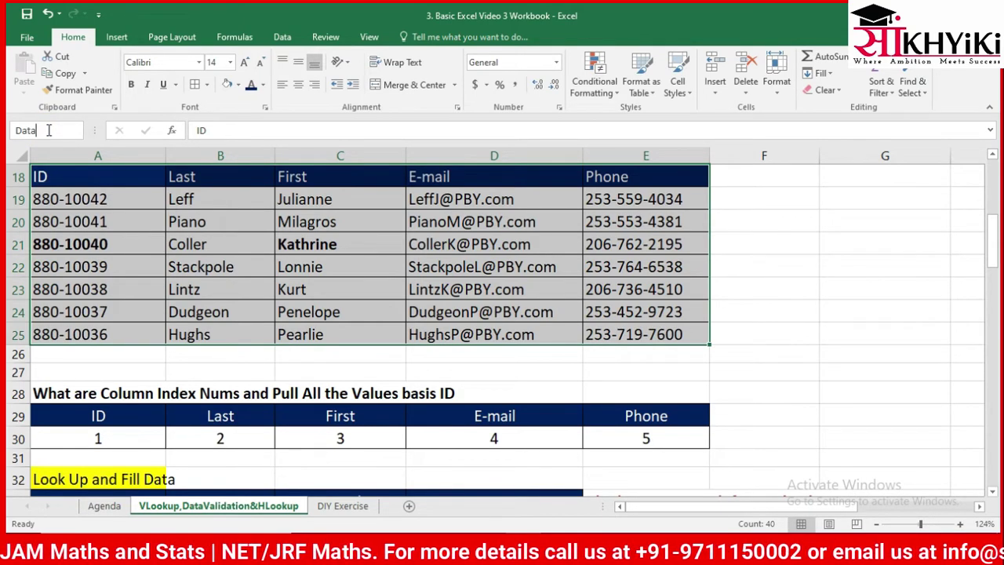
{"action": "key", "text": "Return"}
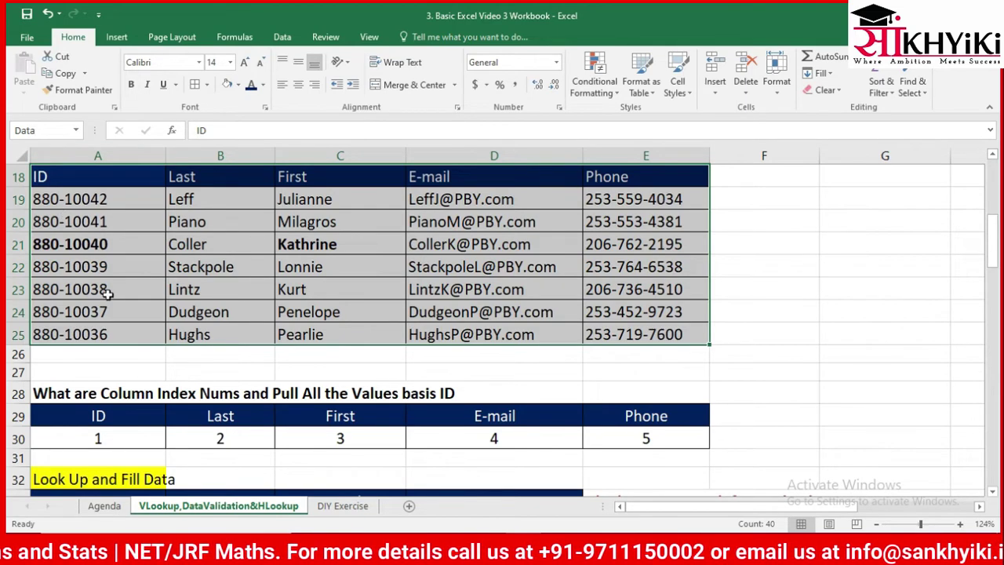
{"action": "left_click", "coordinate": [155, 374]}
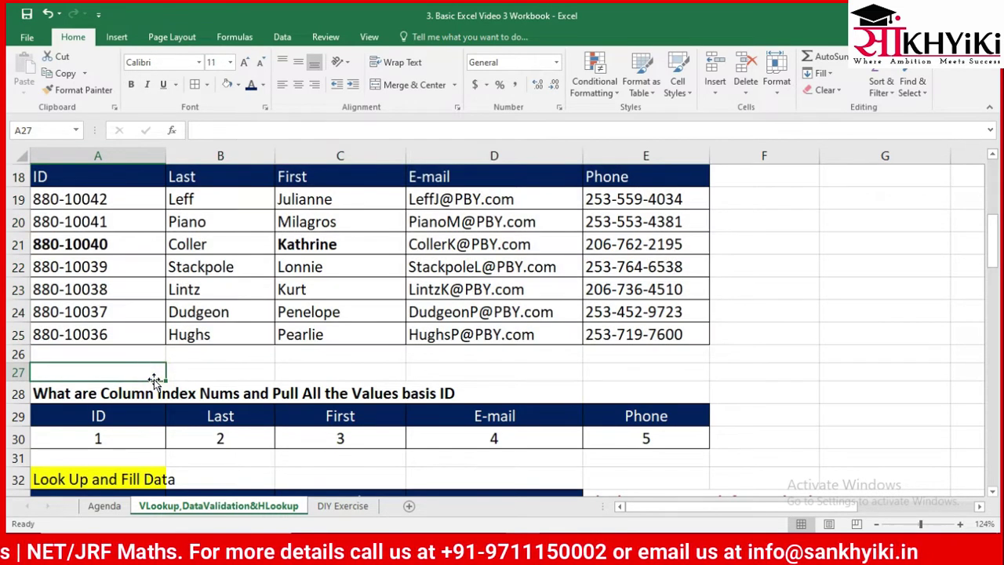
{"action": "scroll", "coordinate": [156, 382], "scroll_direction": "down", "scroll_amount": 3}
Enter =VLOOKUP(A34,Data,4,0) in C34 to look up the first ID's e-mail.
{"action": "left_click", "coordinate": [306, 325]}
{"action": "type", "text": "=v"}
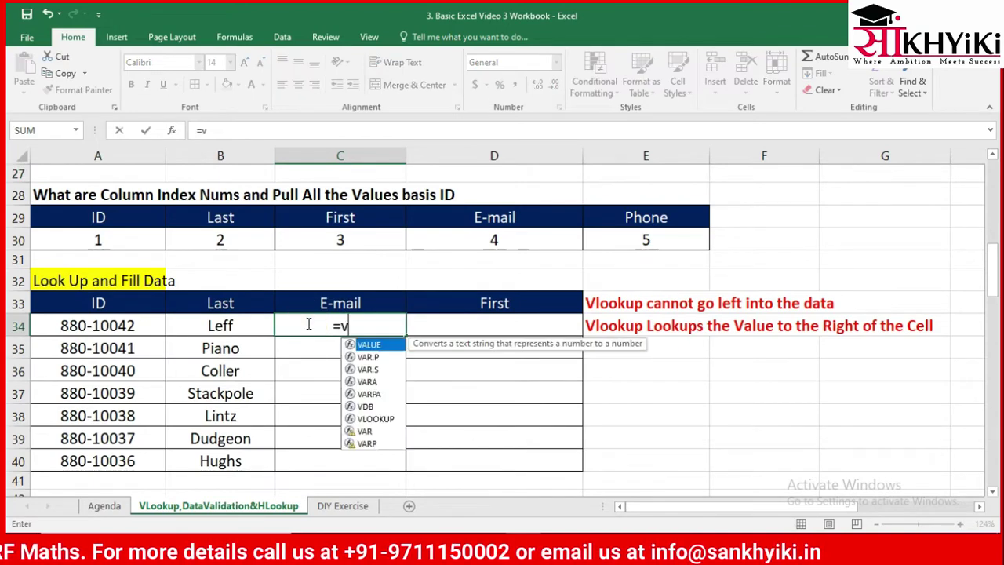
{"action": "type", "text": "l"}
{"action": "key", "text": "Tab"}
{"action": "key", "text": "Left"}
{"action": "key", "text": "Left"}
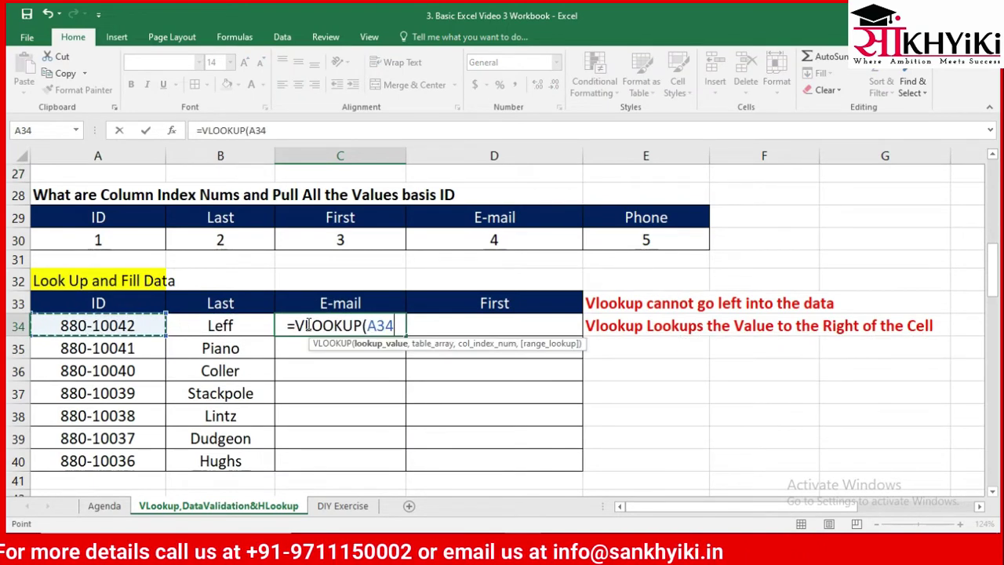
{"action": "type", "text": ","}
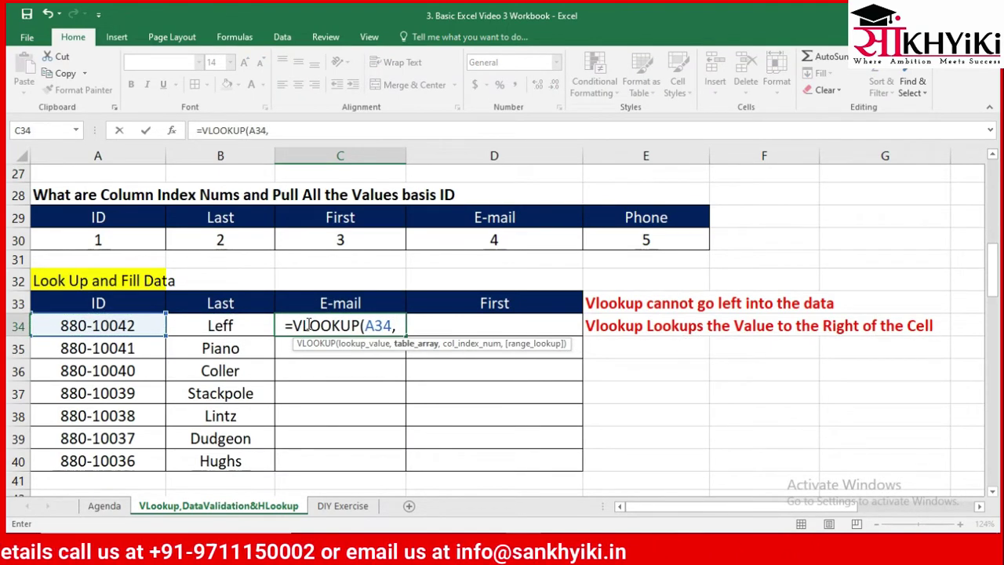
{"action": "type", "text": "D"}
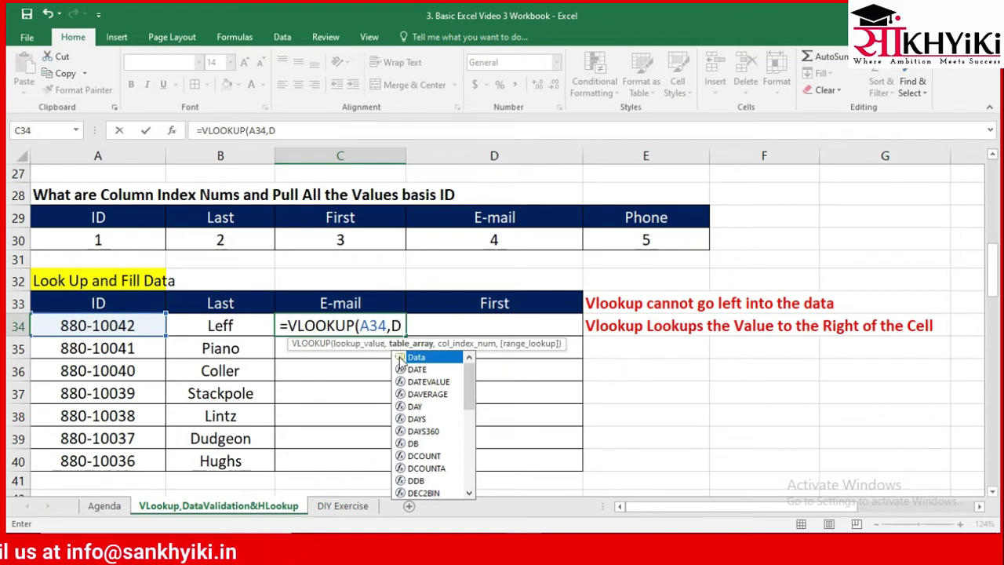
{"action": "double_click", "coordinate": [400, 358]}
{"action": "type", "text": ","}
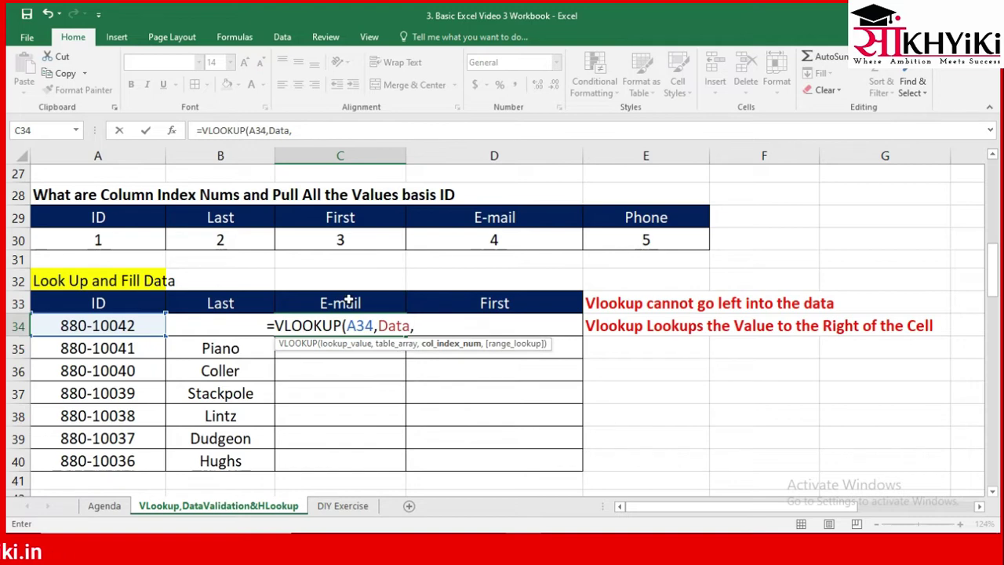
{"action": "scroll", "coordinate": [344, 302], "scroll_direction": "up", "scroll_amount": 7}
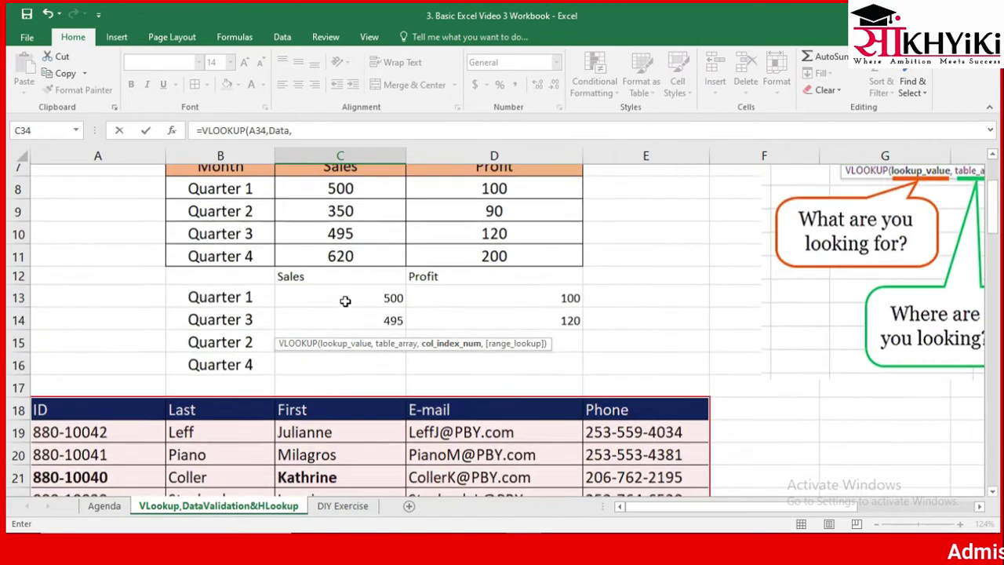
{"action": "scroll", "coordinate": [343, 298], "scroll_direction": "down", "scroll_amount": 2}
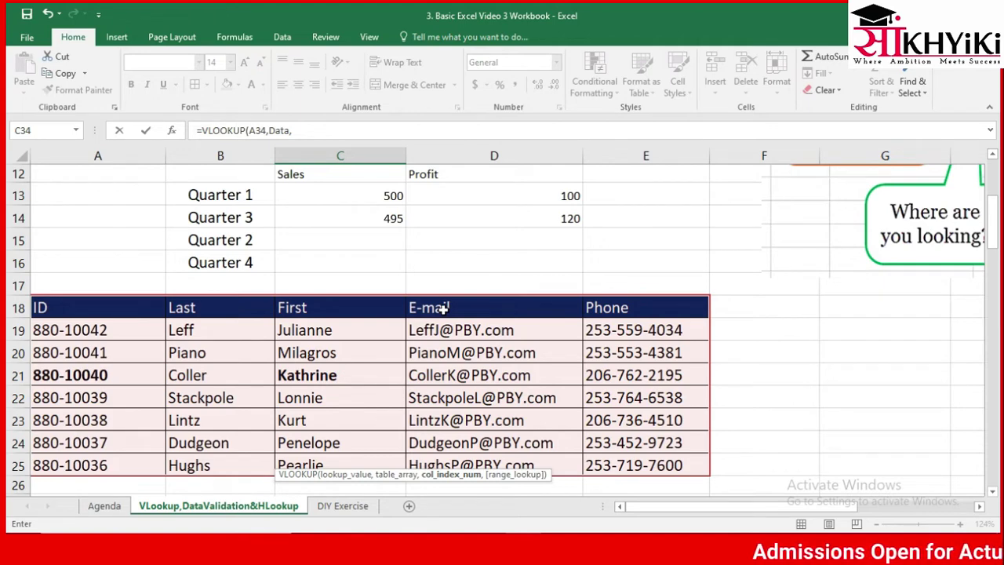
{"action": "left_click", "coordinate": [376, 131]}
{"action": "type", "text": "4,0"}
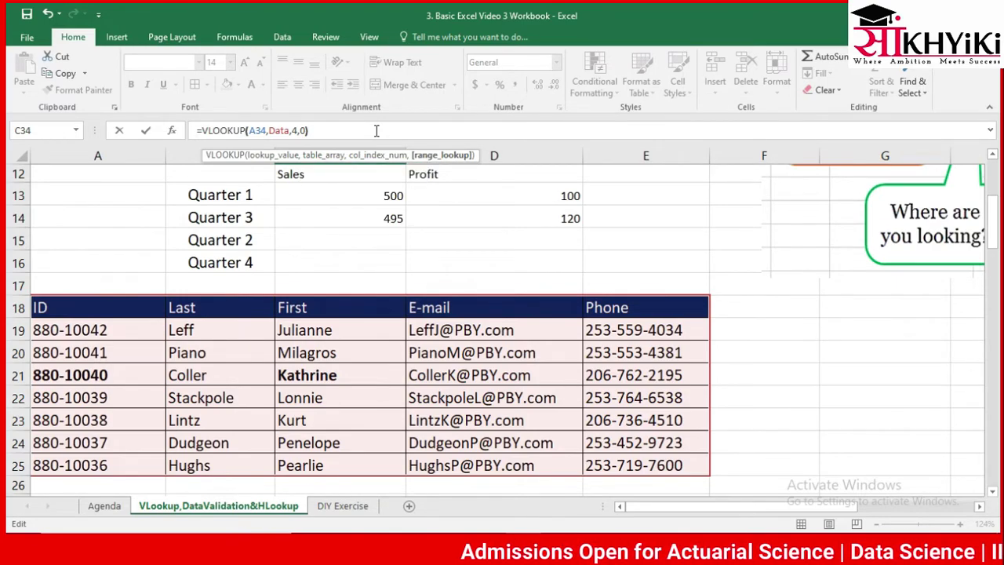
{"action": "key", "text": "ctrl+Return"}
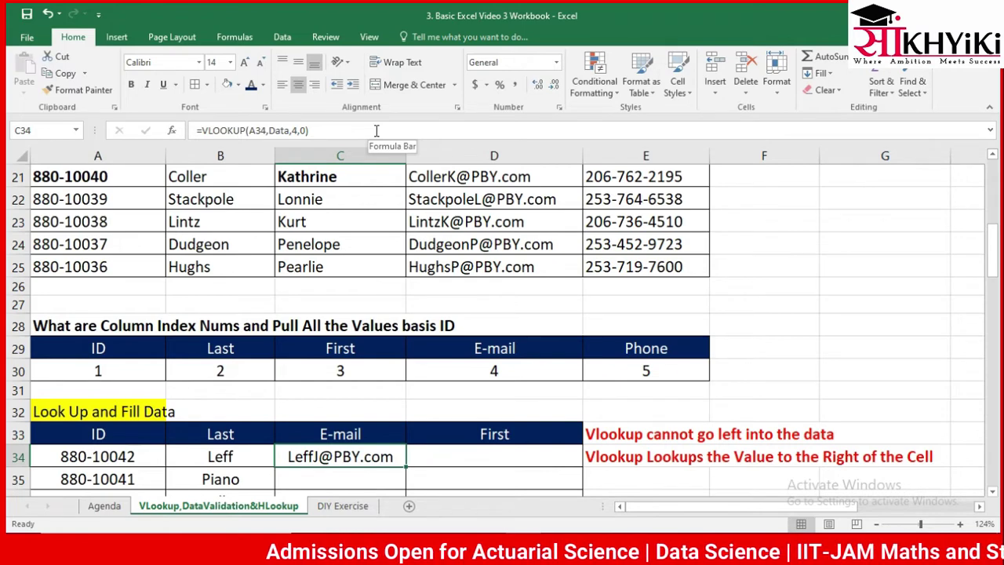
Fill the e-mail lookup down from C34 to C40.
{"action": "scroll", "coordinate": [361, 175], "scroll_direction": "down", "scroll_amount": 1}
{"action": "scroll", "coordinate": [363, 180], "scroll_direction": "down", "scroll_amount": 1}
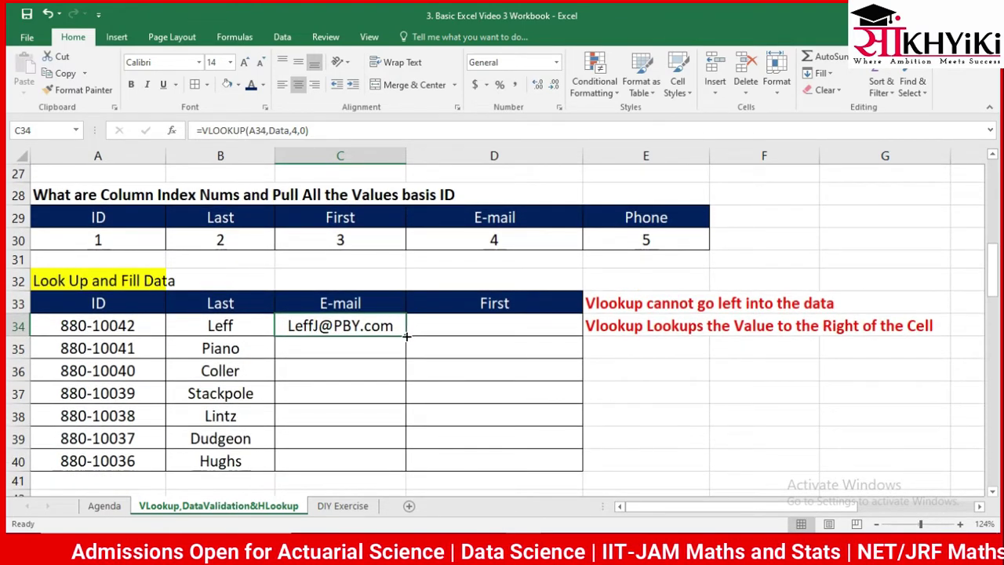
{"action": "left_click_drag", "start_coordinate": [406, 336], "coordinate": [388, 463]}
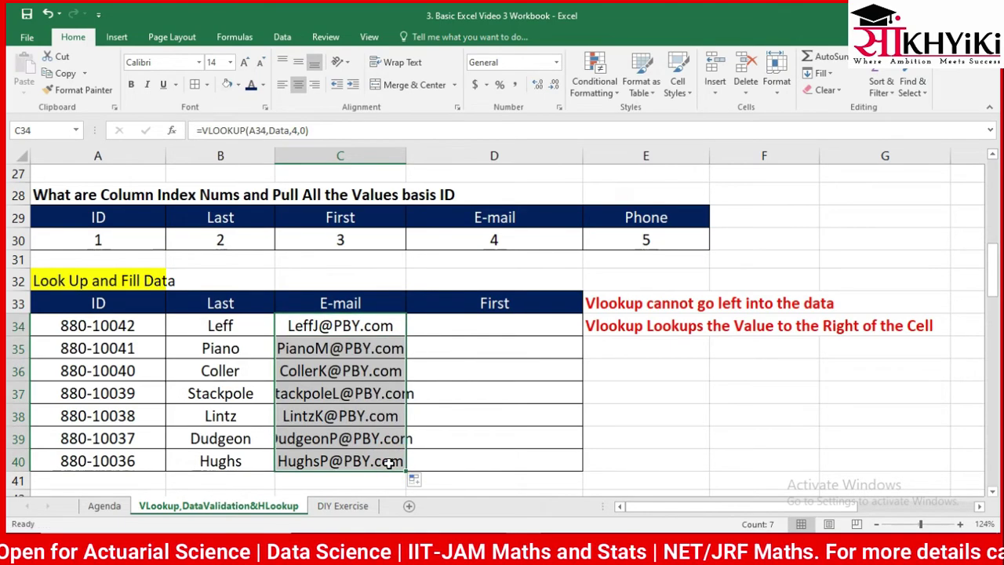
Enter =VLOOKUP(A34,Data,3,0) in D34 to look up the first name.
{"action": "key", "text": "Right"}
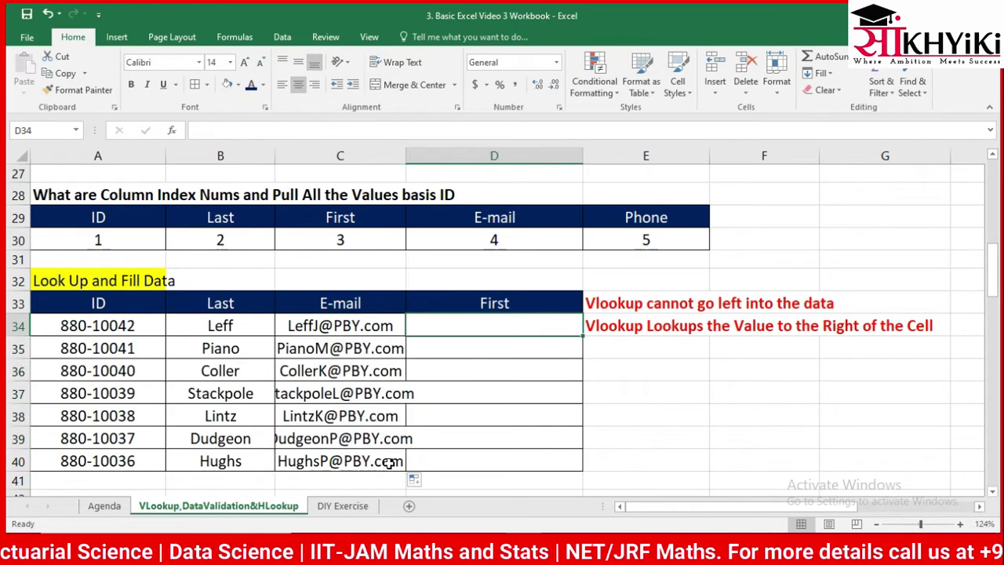
{"action": "type", "text": "=vl"}
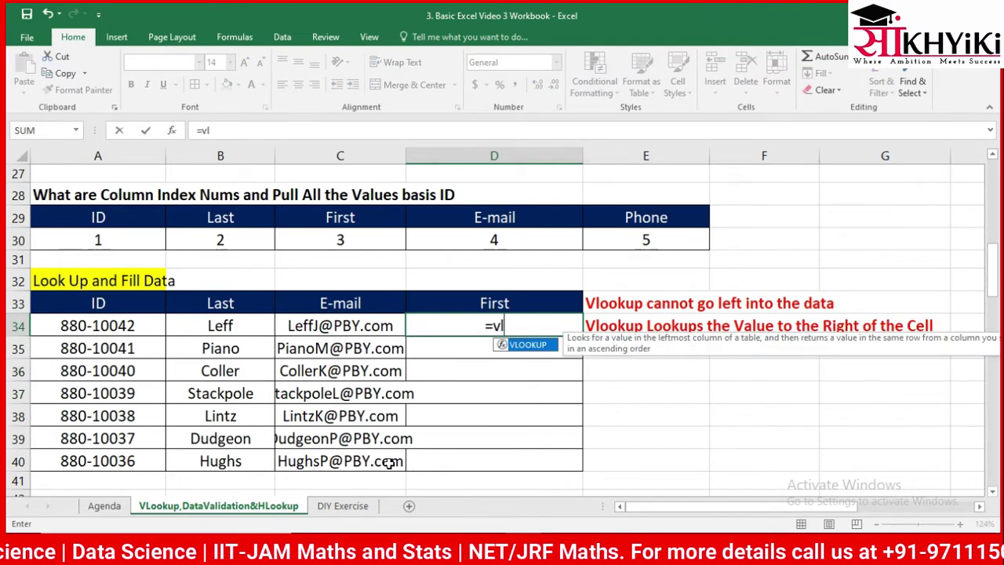
{"action": "key", "text": "Tab"}
{"action": "key", "text": "Left"}
{"action": "key", "text": "Left"}
{"action": "key", "text": "Left"}
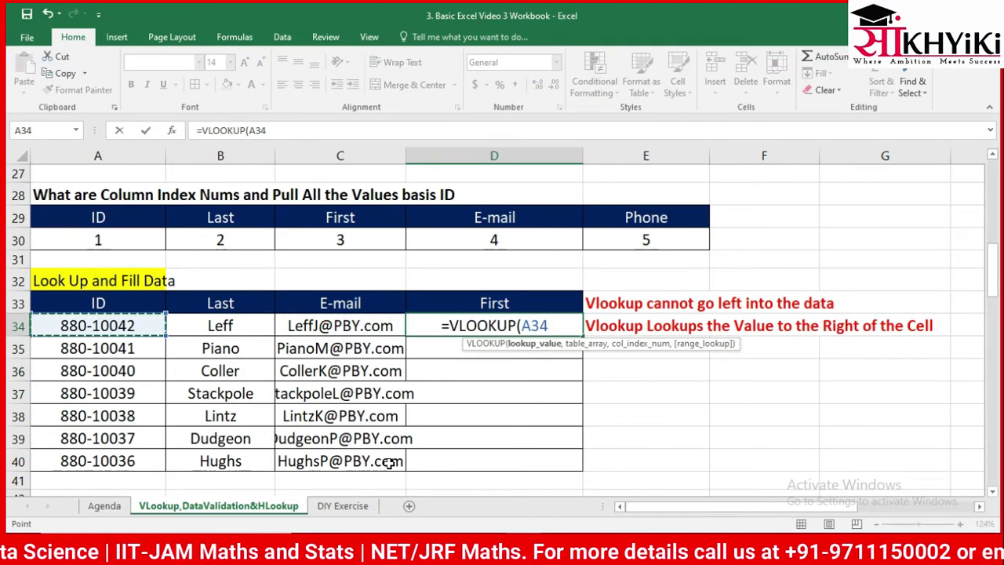
{"action": "type", "text": ",D"}
{"action": "key", "text": "Tab"}
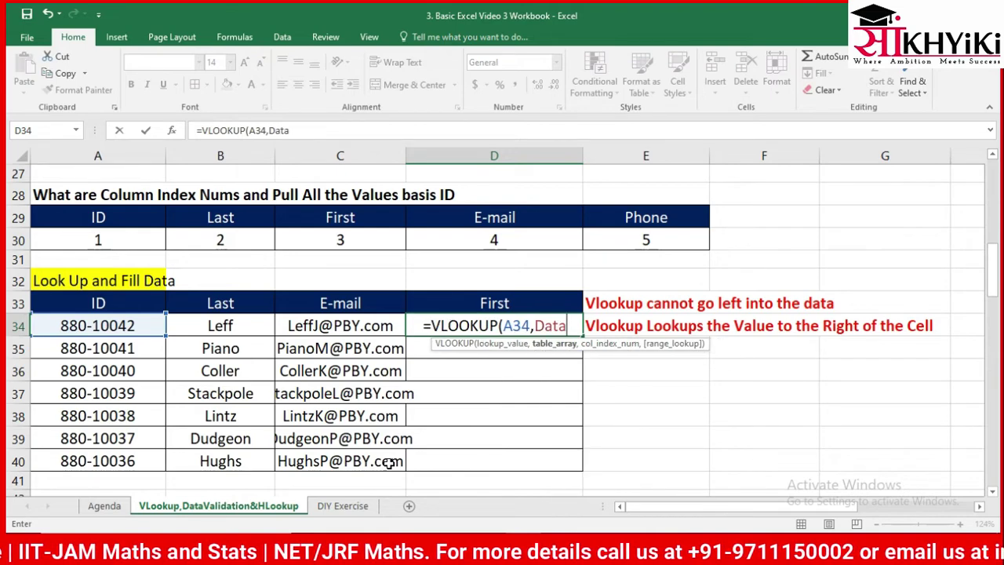
{"action": "type", "text": ","}
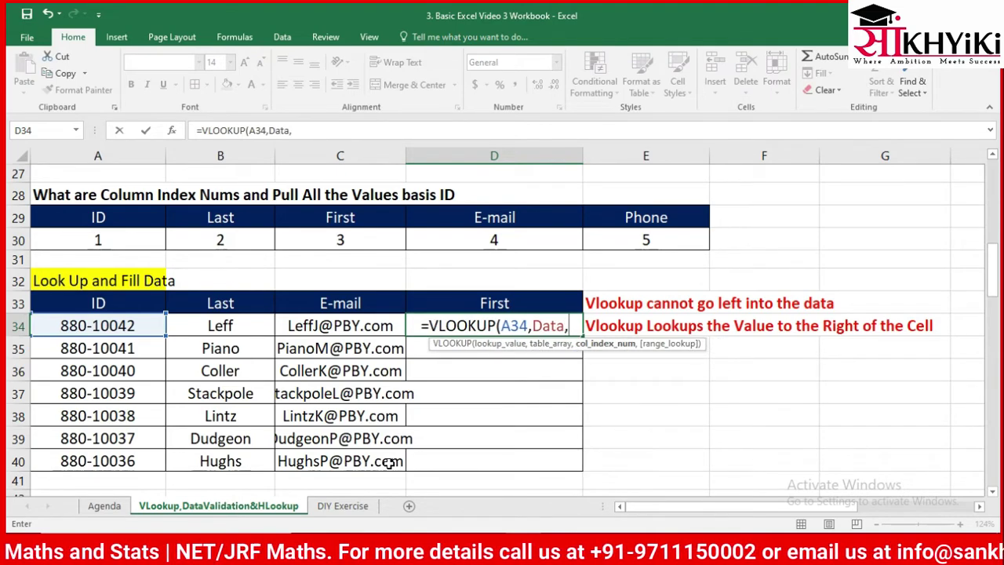
{"action": "scroll", "coordinate": [304, 326], "scroll_direction": "up", "scroll_amount": 4}
{"action": "scroll", "coordinate": [304, 327], "scroll_direction": "up", "scroll_amount": 3}
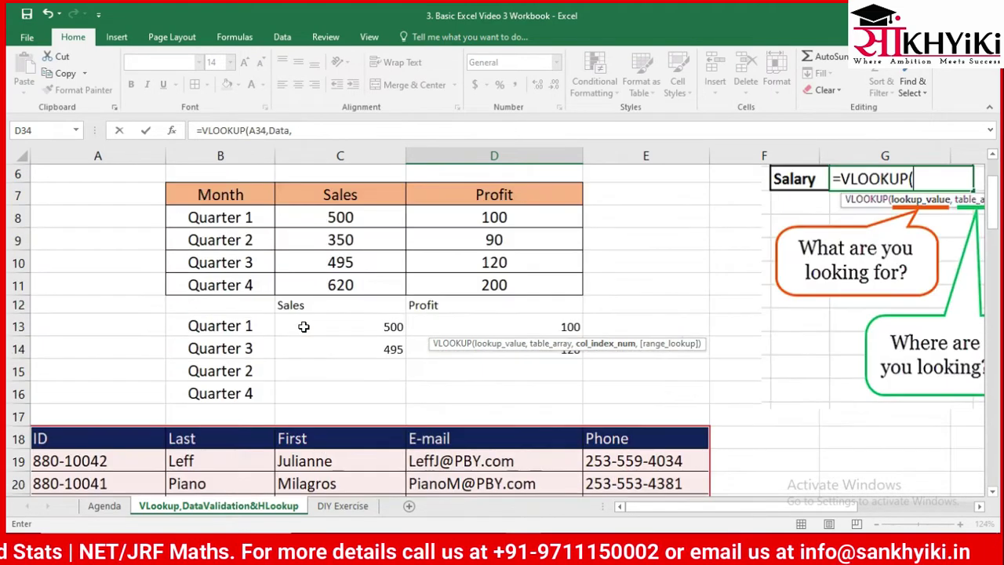
{"action": "scroll", "coordinate": [304, 326], "scroll_direction": "down", "scroll_amount": 1}
{"action": "scroll", "coordinate": [302, 262], "scroll_direction": "down", "scroll_amount": 2}
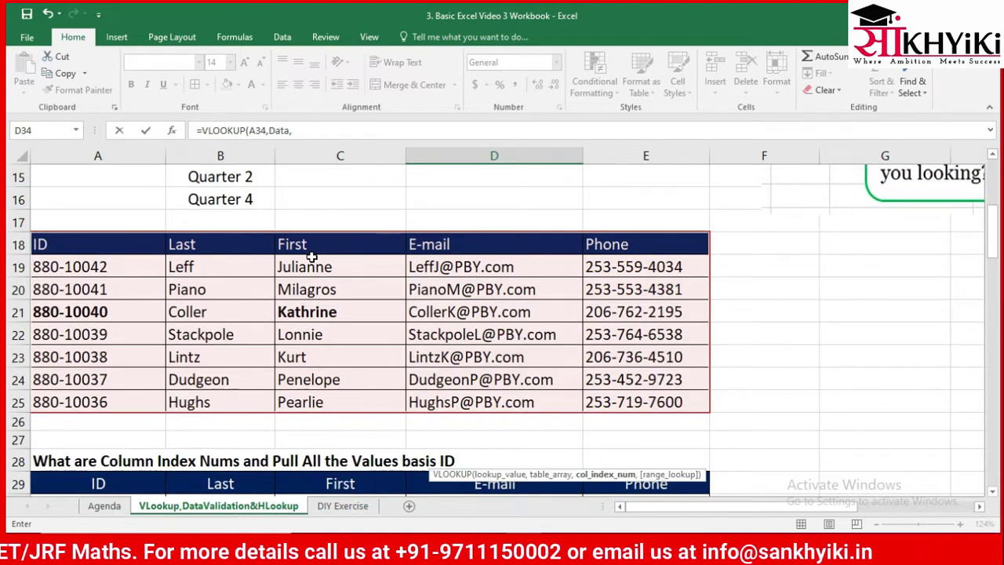
{"action": "type", "text": "3,"}
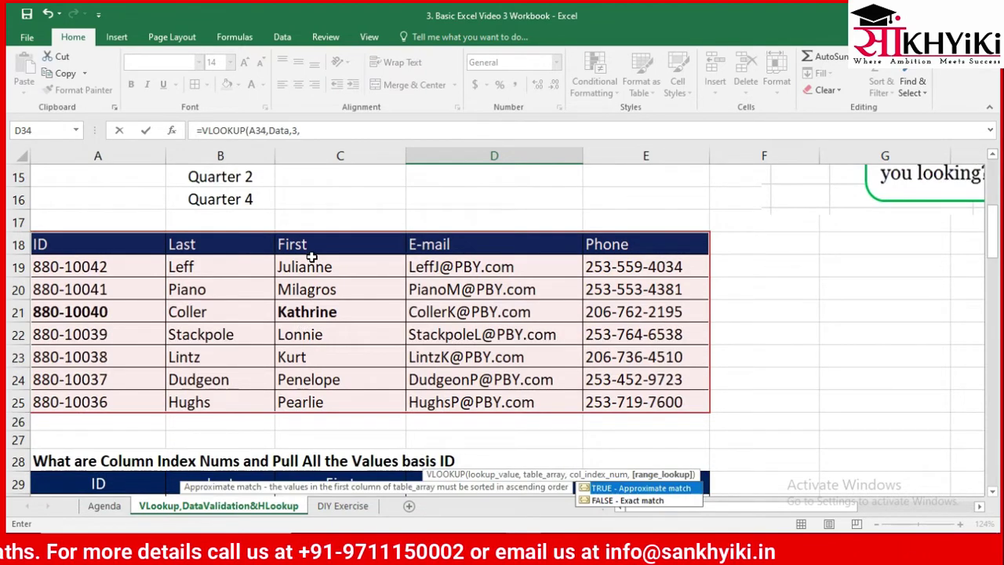
{"action": "type", "text": "0)"}
{"action": "key", "text": "Return"}
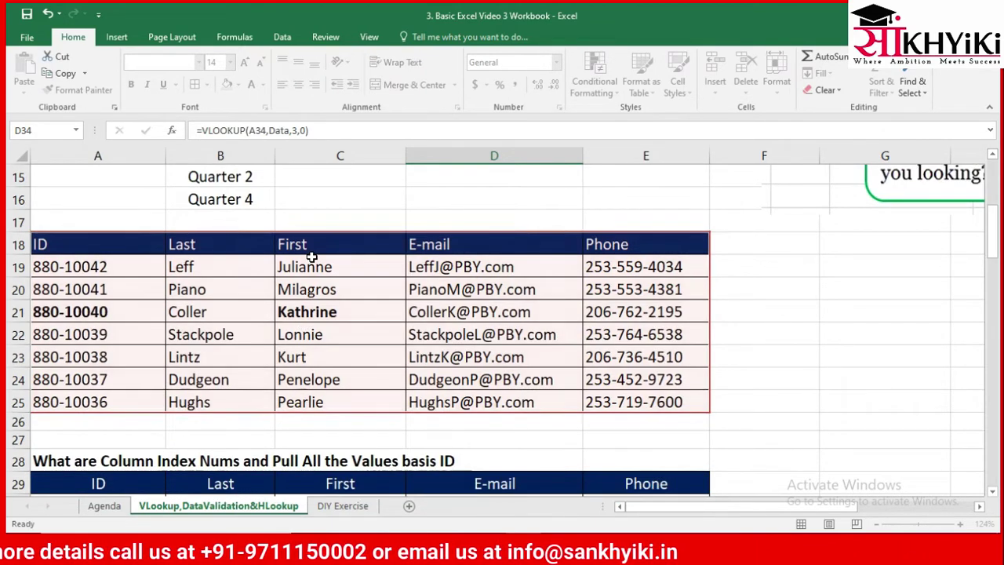
Select D34:D40 and fill the first-name lookup down with Ctrl+D.
{"action": "scroll", "coordinate": [312, 257], "scroll_direction": "down", "scroll_amount": 2}
{"action": "scroll", "coordinate": [312, 257], "scroll_direction": "down", "scroll_amount": 2}
{"action": "key", "text": "Right"}
{"action": "key", "text": "shift+Up"}
{"action": "key", "text": "shift+Up"}
{"action": "key", "text": "shift+Up"}
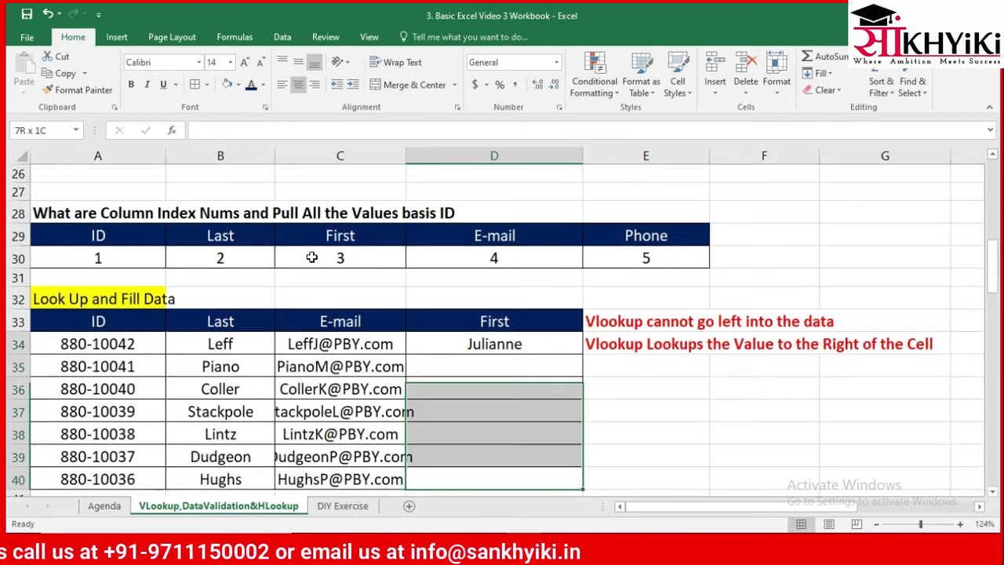
{"action": "key", "text": "shift+Up"}
{"action": "key", "text": "shift+Up"}
{"action": "key", "text": "ctrl+d"}
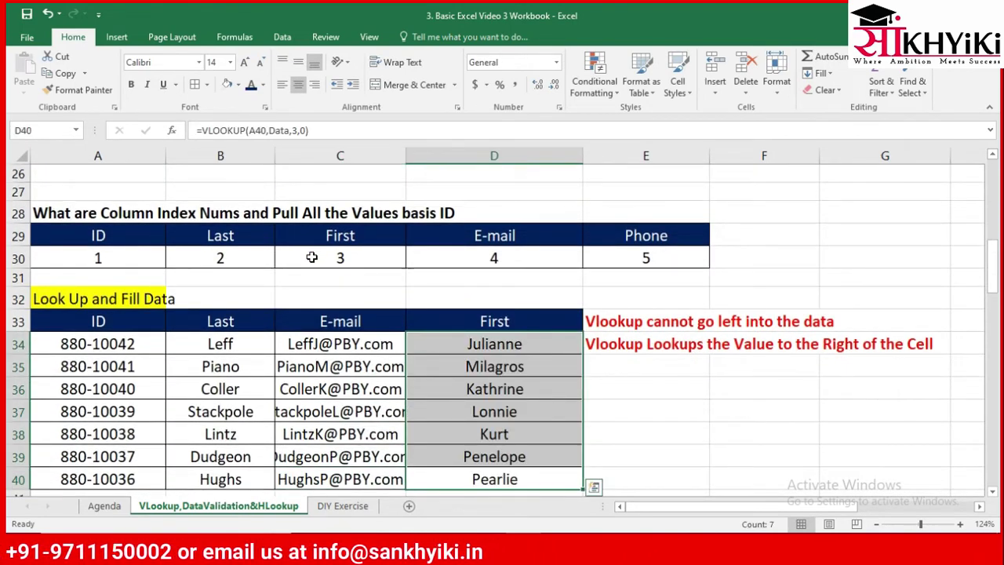
Copy the ID in A36 and paste it over the ID in A40.
{"action": "key", "text": "Left"}
{"action": "key", "text": "Left"}
{"action": "key", "text": "Left"}
{"action": "key", "text": "Up"}
{"action": "key", "text": "Up"}
{"action": "key", "text": "Up"}
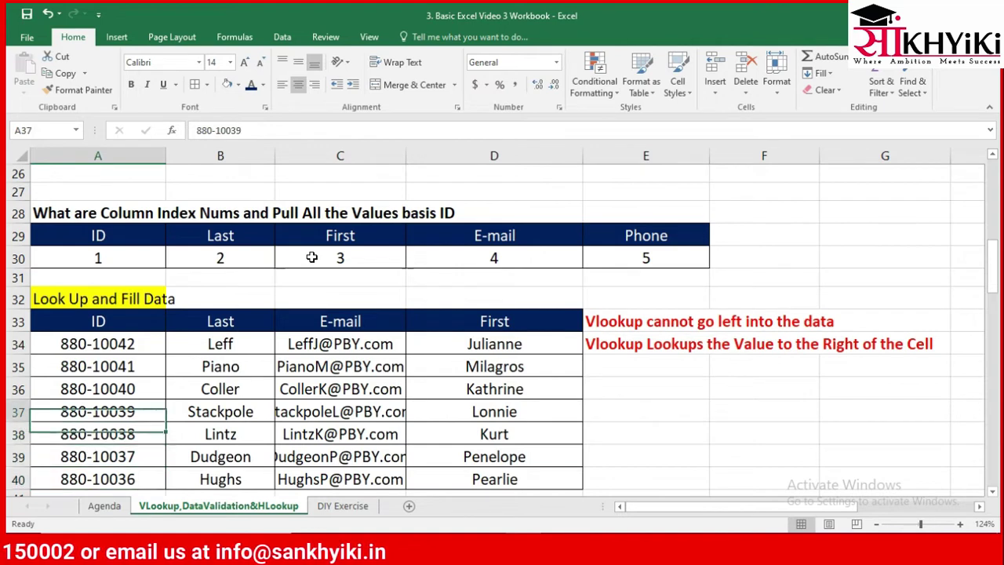
{"action": "key", "text": "Up"}
{"action": "key", "text": "Up"}
{"action": "key", "text": "Up"}
{"action": "key", "text": "Up"}
{"action": "key", "text": "Down"}
{"action": "key", "text": "Down"}
{"action": "key", "text": "Down"}
{"action": "key", "text": "Down"}
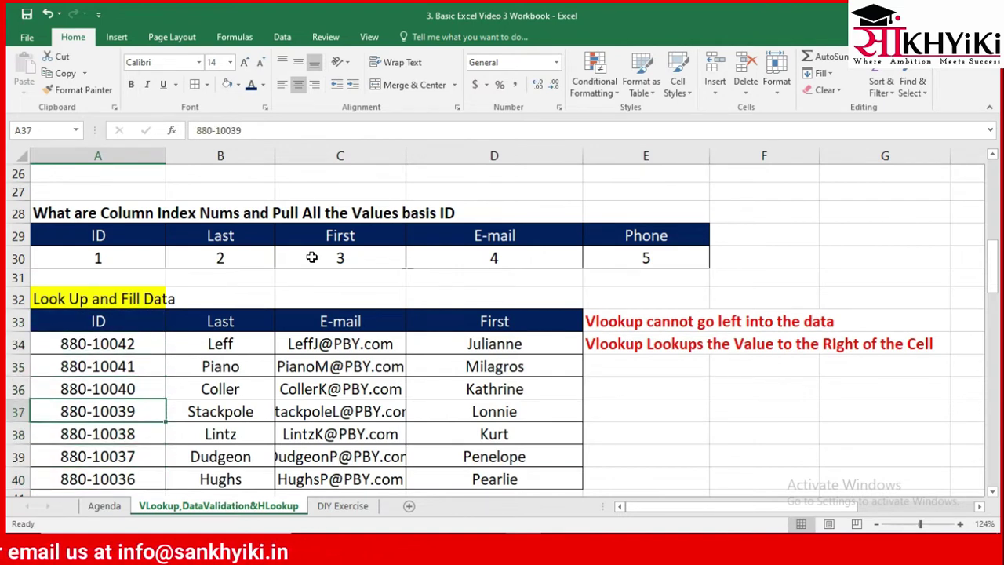
{"action": "key", "text": "Up"}
{"action": "key", "text": "ctrl+c"}
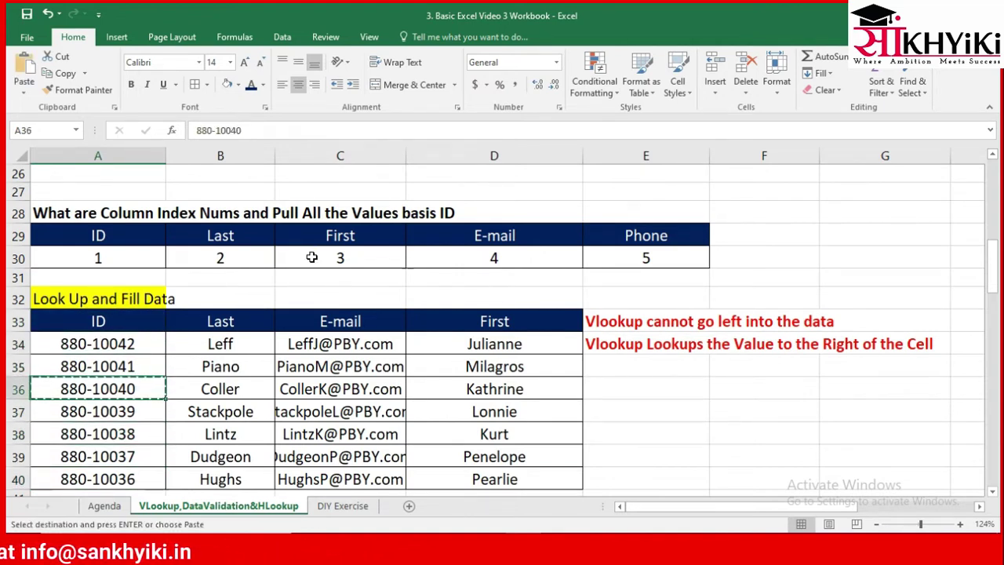
{"action": "key", "text": "Down"}
{"action": "key", "text": "Down"}
{"action": "key", "text": "Down"}
{"action": "key", "text": "Down"}
{"action": "scroll", "coordinate": [312, 257], "scroll_direction": "down", "scroll_amount": 1}
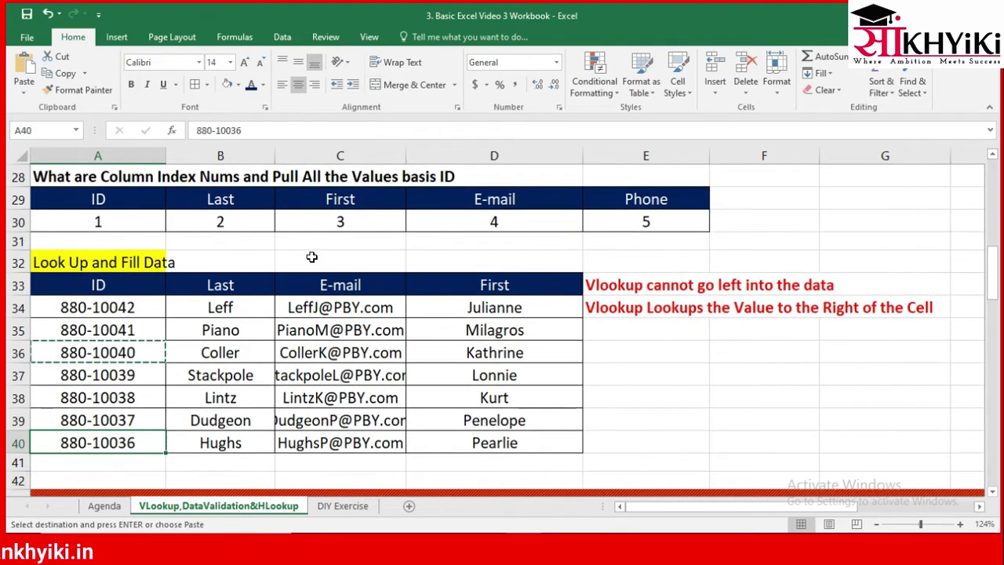
{"action": "key", "text": "ctrl+v"}
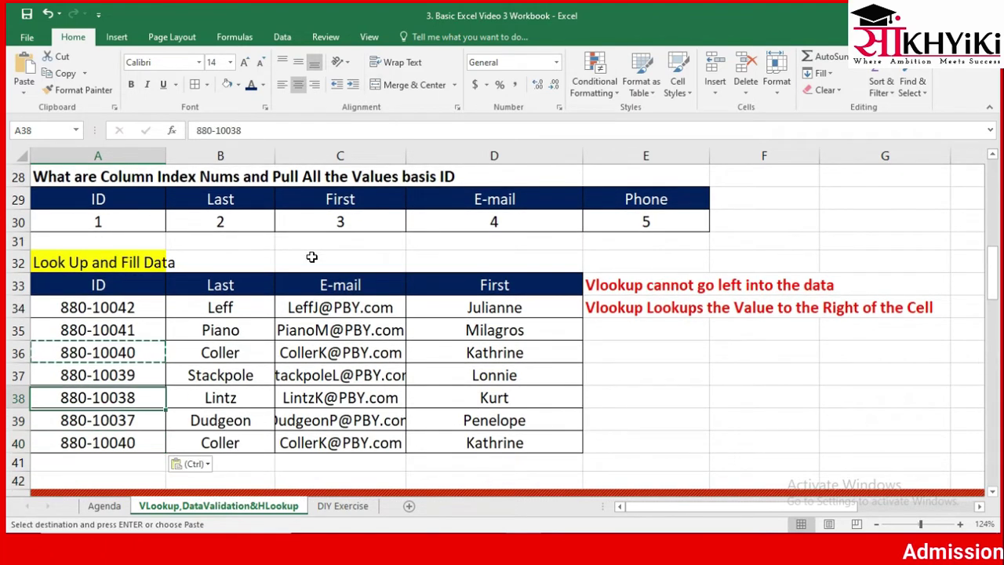
Paste A39's ID 880-10037 into A34 and check that B34's lookup updates.
{"action": "key", "text": "Up"}
{"action": "key", "text": "ctrl+c"}
{"action": "key", "text": "Up"}
{"action": "key", "text": "Up"}
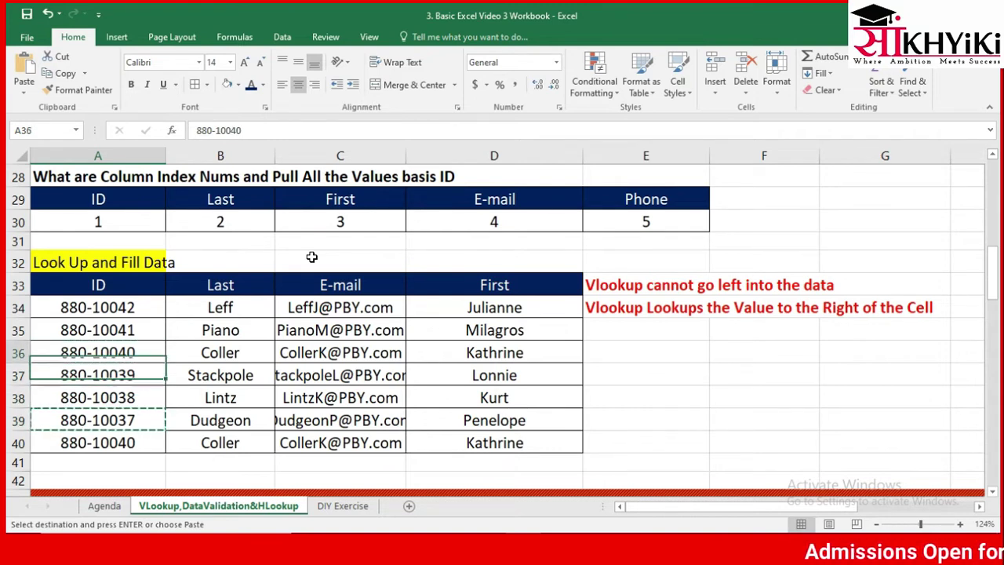
{"action": "key", "text": "Up"}
{"action": "key", "text": "Up"}
{"action": "key", "text": "Up"}
{"action": "key", "text": "ctrl+v"}
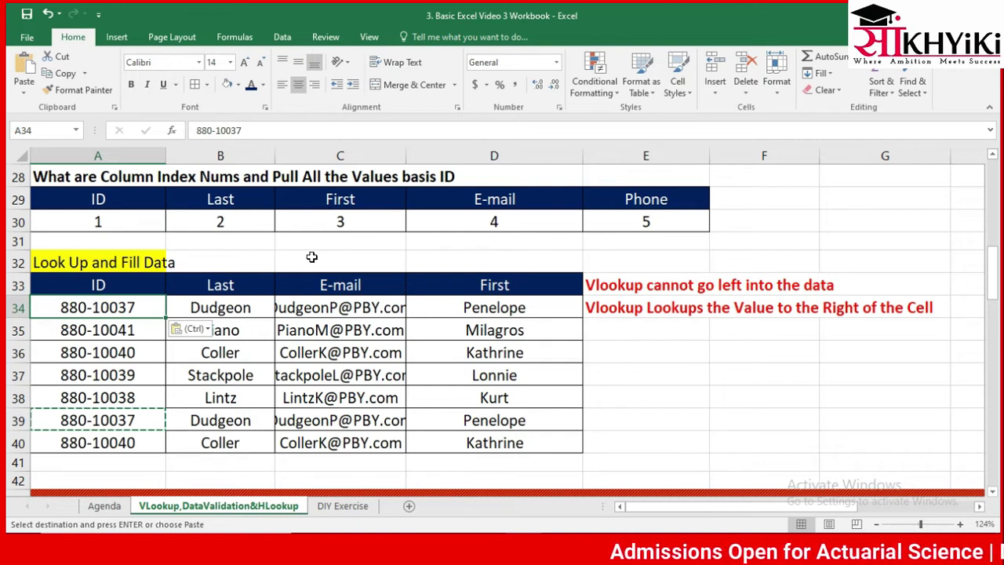
{"action": "key", "text": "Right"}
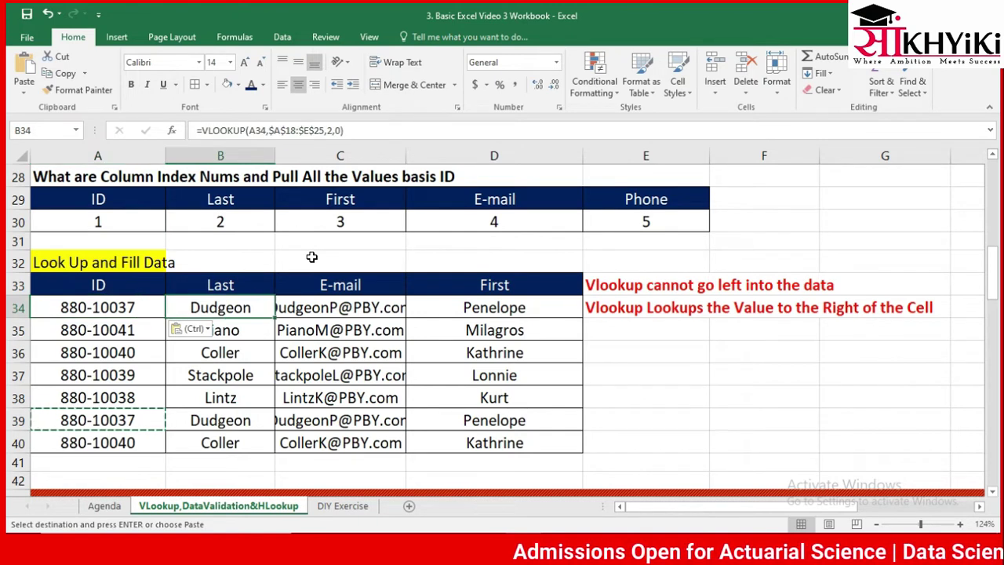
{"action": "key", "text": "Left"}
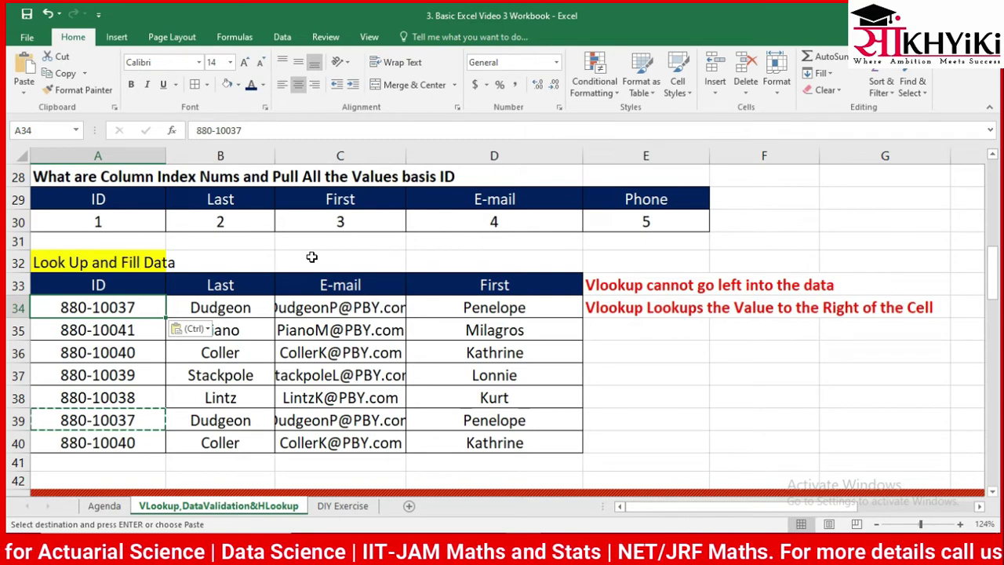
Check the updated last-name and e-mail lookups in rows 34–35.
{"action": "key", "text": "shift+Down"}
{"action": "key", "text": "shift+Down"}
{"action": "key", "text": "shift+Down"}
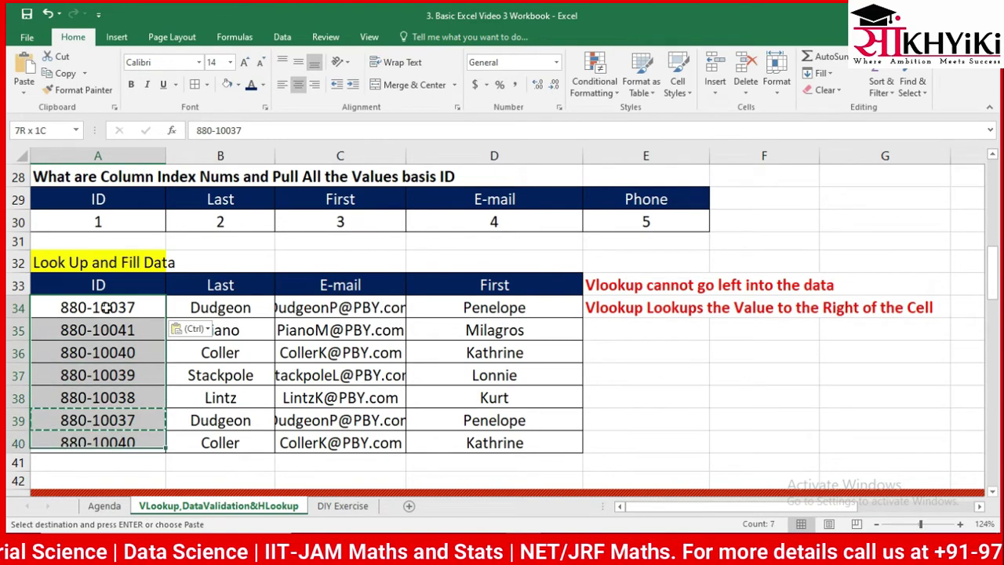
{"action": "key", "text": "Right"}
{"action": "key", "text": "Right"}
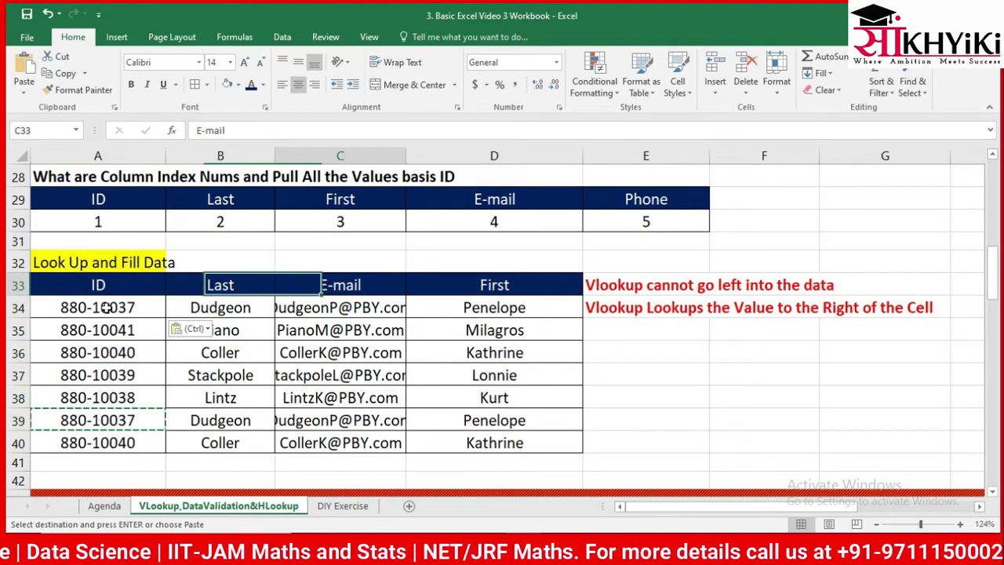
{"action": "key", "text": "Down"}
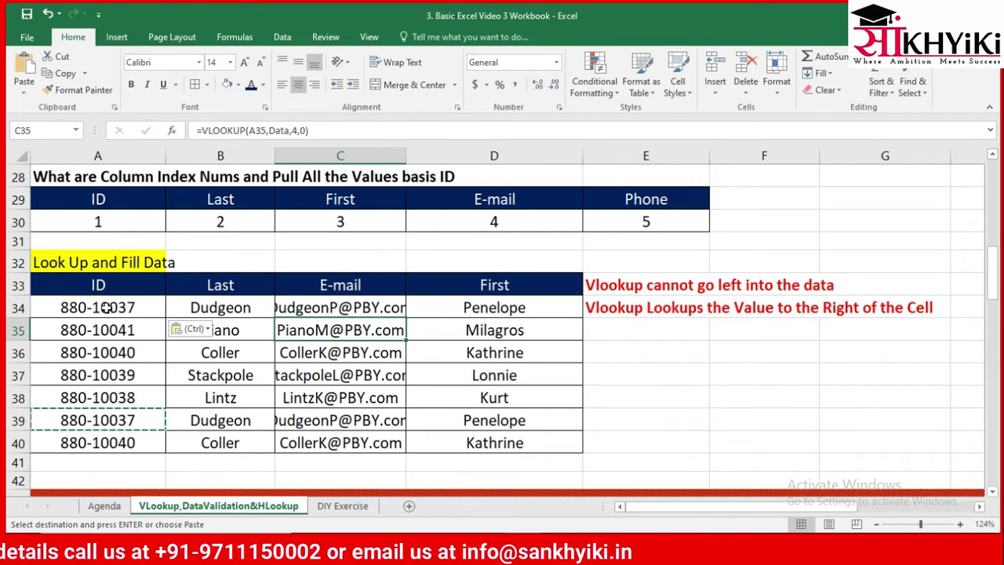
{"action": "key", "text": "Left"}
{"action": "key", "text": "Left"}
{"action": "key", "text": "Right"}
{"action": "key", "text": "Up"}
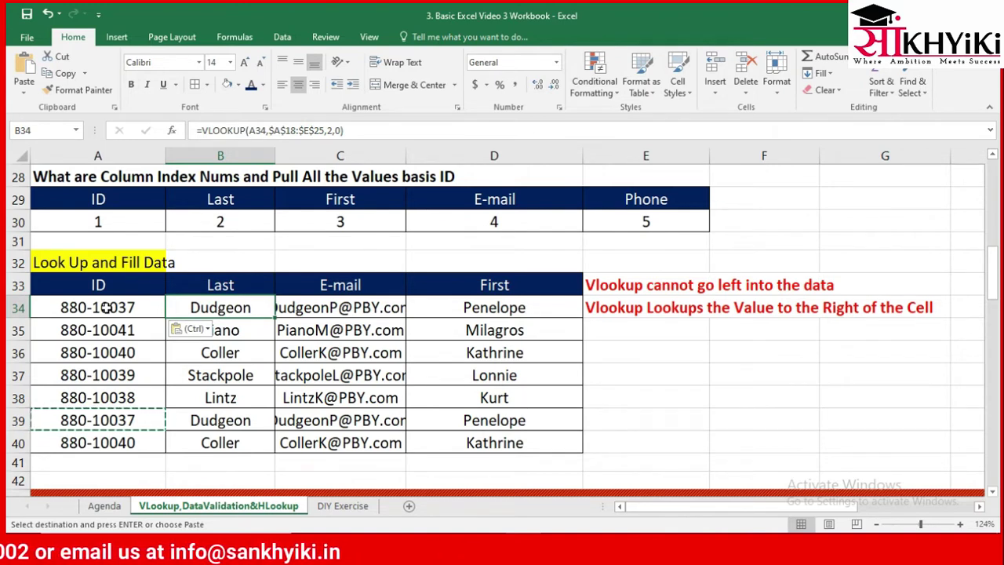
{"action": "key", "text": "Right"}
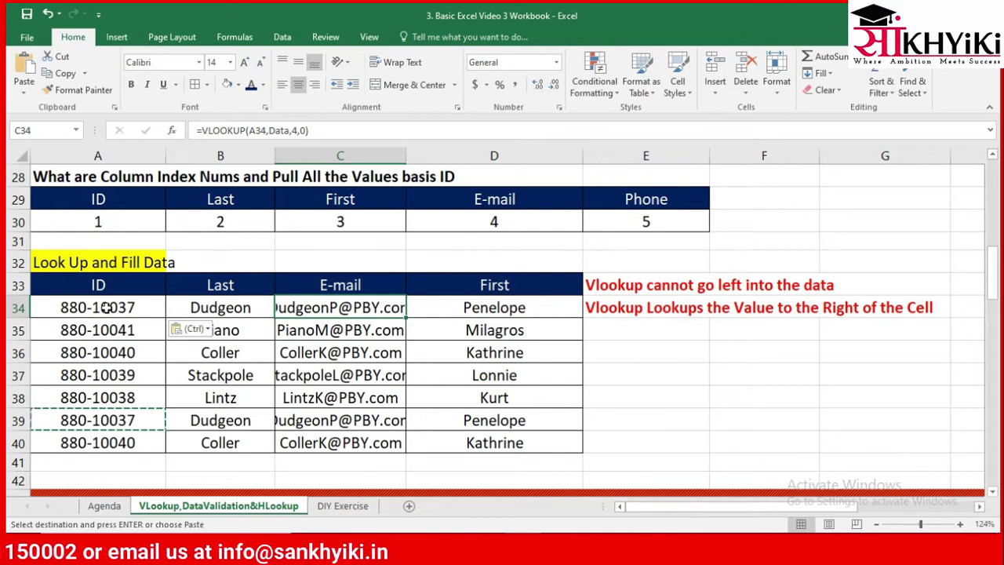
{"action": "key", "text": "Left"}
{"action": "key", "text": "Left"}
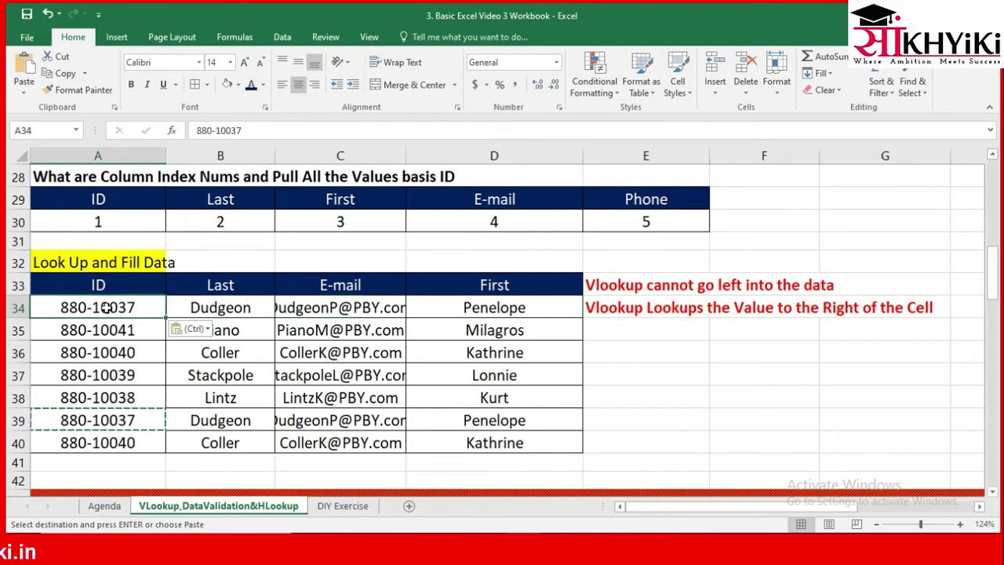
Move down column A toward the Grades and Sales Commission section.
{"action": "key", "text": "Down"}
{"action": "key", "text": "Down"}
{"action": "key", "text": "Down"}
{"action": "key", "text": "Down"}
{"action": "key", "text": "Down"}
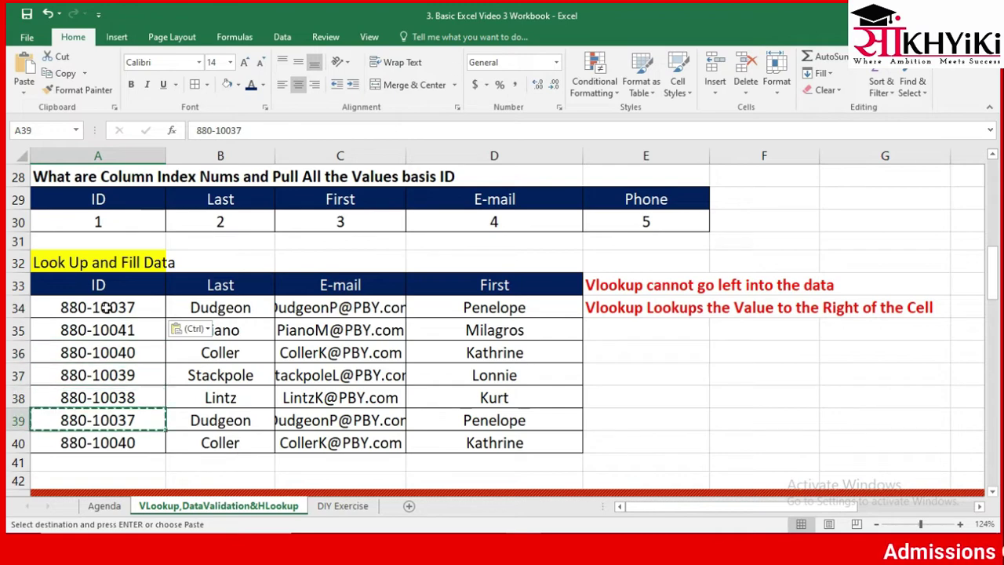
{"action": "key", "text": "Down"}
{"action": "key", "text": "Down"}
{"action": "key", "text": "Down"}
{"action": "key", "text": "Down"}
{"action": "key", "text": "Down"}
{"action": "key", "text": "Down"}
{"action": "key", "text": "Down"}
{"action": "key", "text": "Down"}
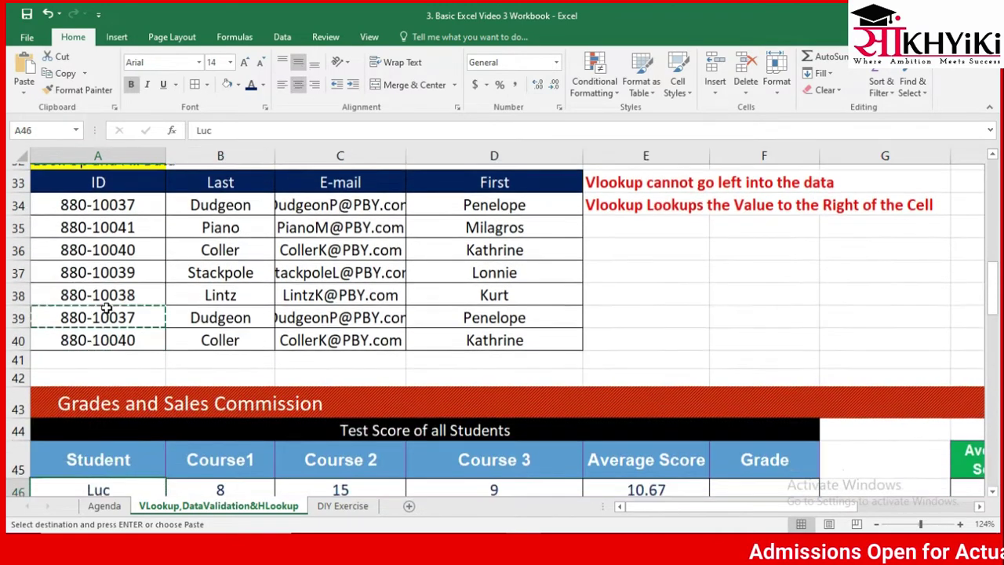
{"action": "key", "text": "Down"}
{"action": "key", "text": "Down"}
{"action": "key", "text": "Down"}
{"action": "key", "text": "Down"}
{"action": "key", "text": "Down"}
{"action": "key", "text": "Down"}
{"action": "key", "text": "Down"}
{"action": "key", "text": "Down"}
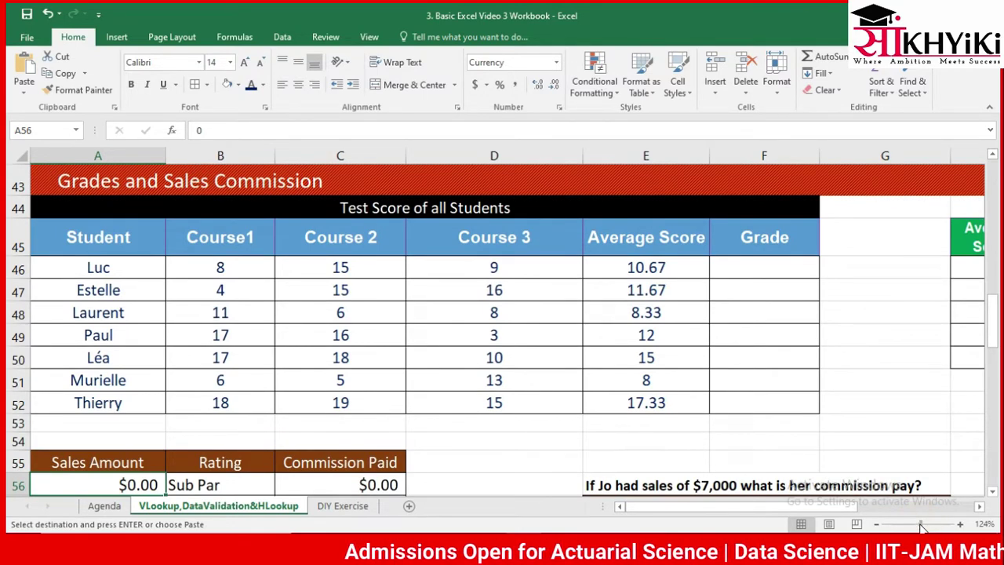
Zoom out to 96% and review the course scores and Average Score column.
{"action": "left_click_drag", "start_coordinate": [922, 526], "coordinate": [914, 524]}
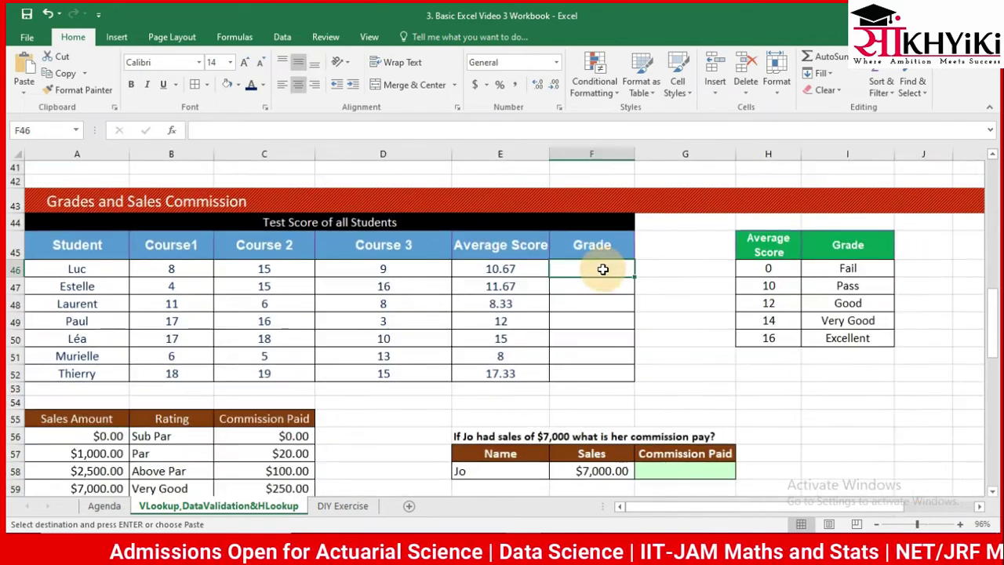
{"action": "left_click", "coordinate": [602, 269]}
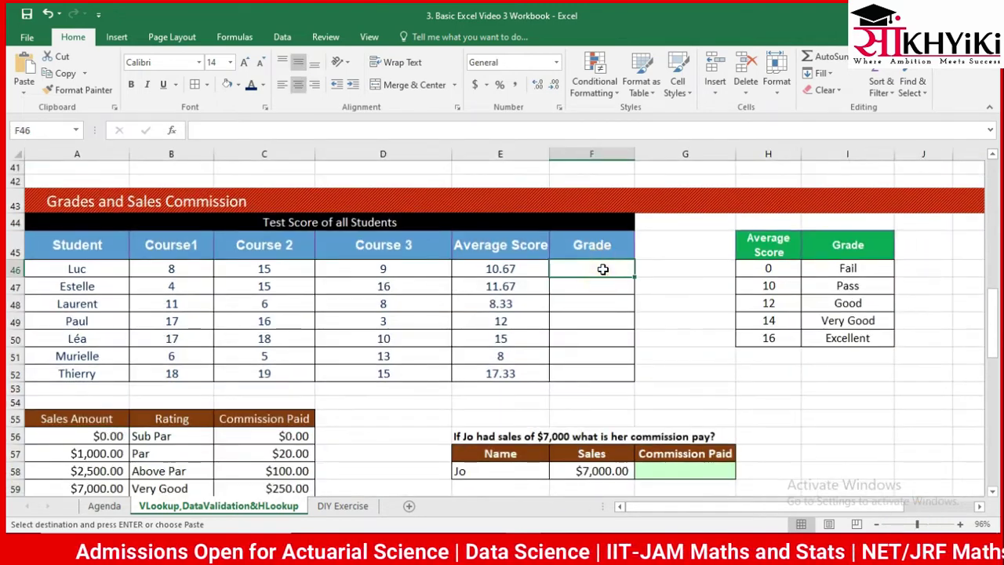
{"action": "key", "text": "Left"}
{"action": "key", "text": "Left"}
{"action": "key", "text": "Left"}
{"action": "key", "text": "Left"}
{"action": "key", "text": "Left"}
{"action": "key", "text": "Up"}
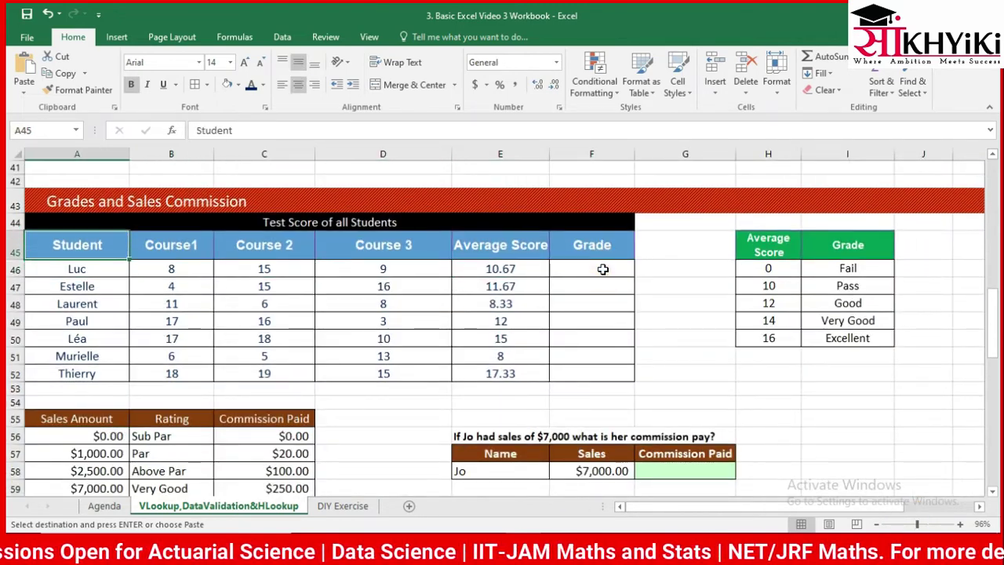
{"action": "key", "text": "Right"}
{"action": "key", "text": "Down"}
{"action": "key", "text": "Down"}
{"action": "key", "text": "Down"}
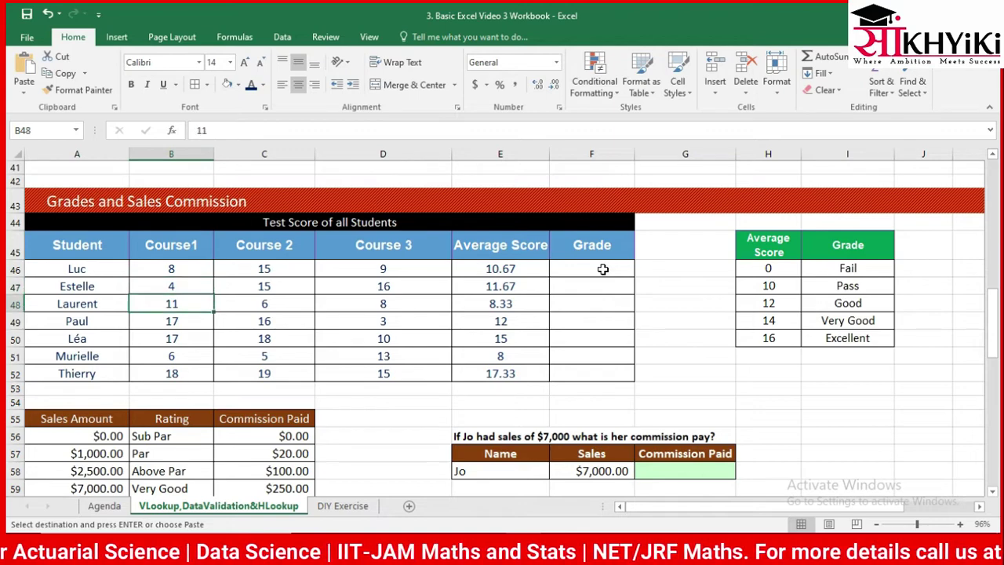
{"action": "key", "text": "Right"}
{"action": "key", "text": "Right"}
{"action": "key", "text": "Right"}
{"action": "key", "text": "Up"}
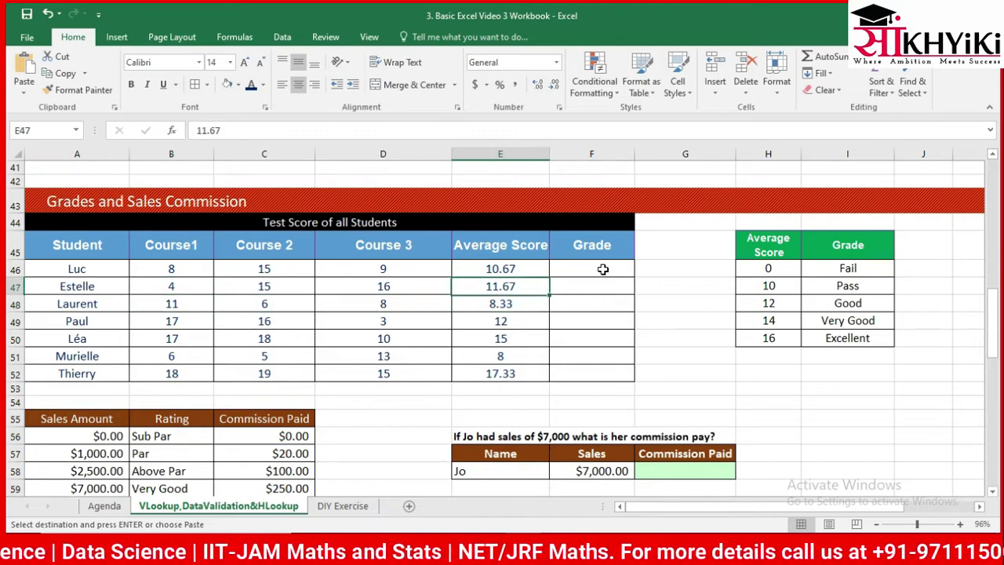
{"action": "key", "text": "Up"}
{"action": "key", "text": "Down"}
{"action": "key", "text": "Down"}
{"action": "key", "text": "Down"}
{"action": "key", "text": "Down"}
{"action": "key", "text": "Down"}
{"action": "key", "text": "Down"}
{"action": "key", "text": "Up"}
{"action": "key", "text": "Up"}
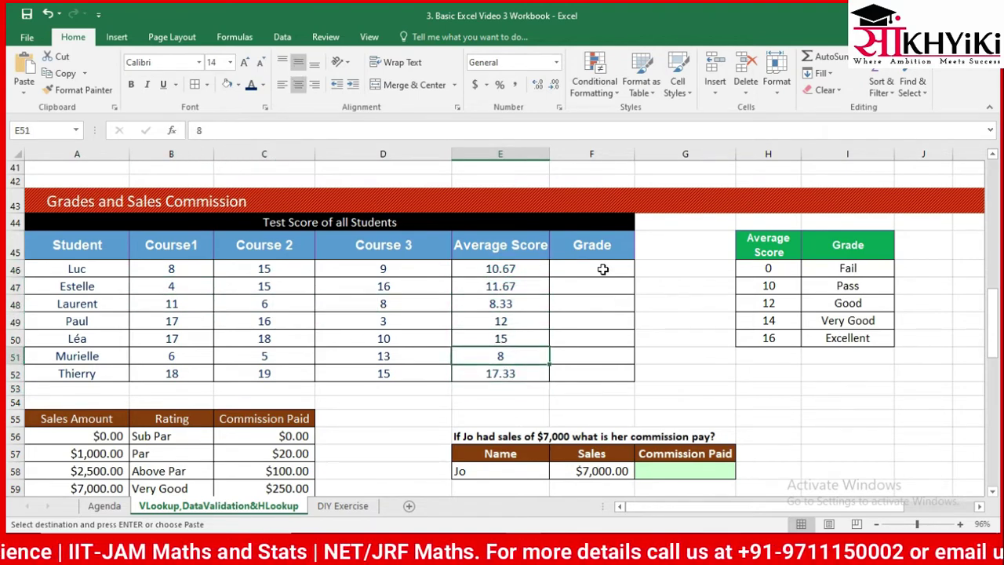
{"action": "key", "text": "Up"}
{"action": "key", "text": "Up"}
{"action": "key", "text": "Up"}
{"action": "key", "text": "Up"}
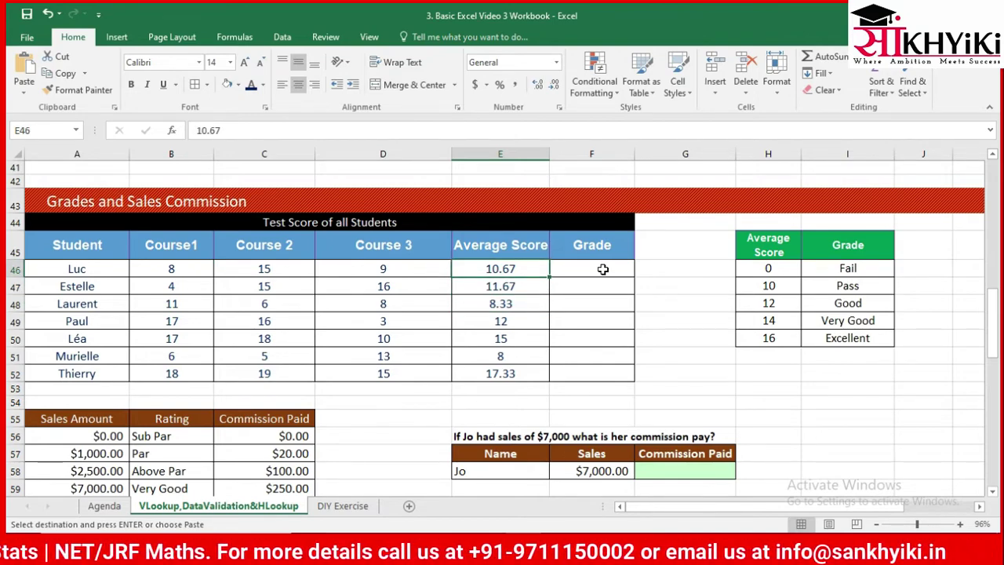
Enter =AVERAGE(B46:D46) in E46 to average Luc's three course marks.
{"action": "type", "text": "=ave"}
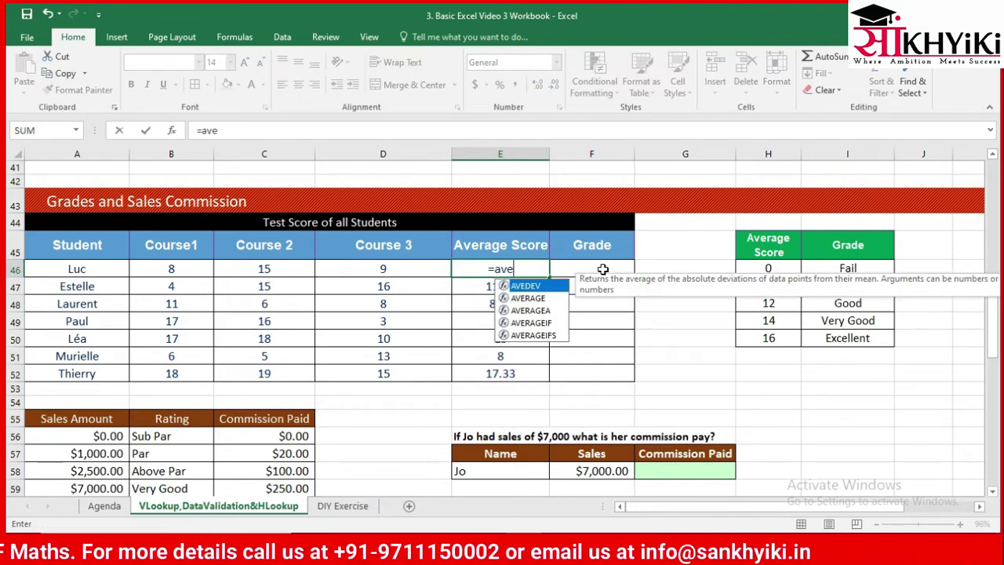
{"action": "type", "text": "rage("}
{"action": "key", "text": "Left"}
{"action": "key", "text": "Left"}
{"action": "key", "text": "Left"}
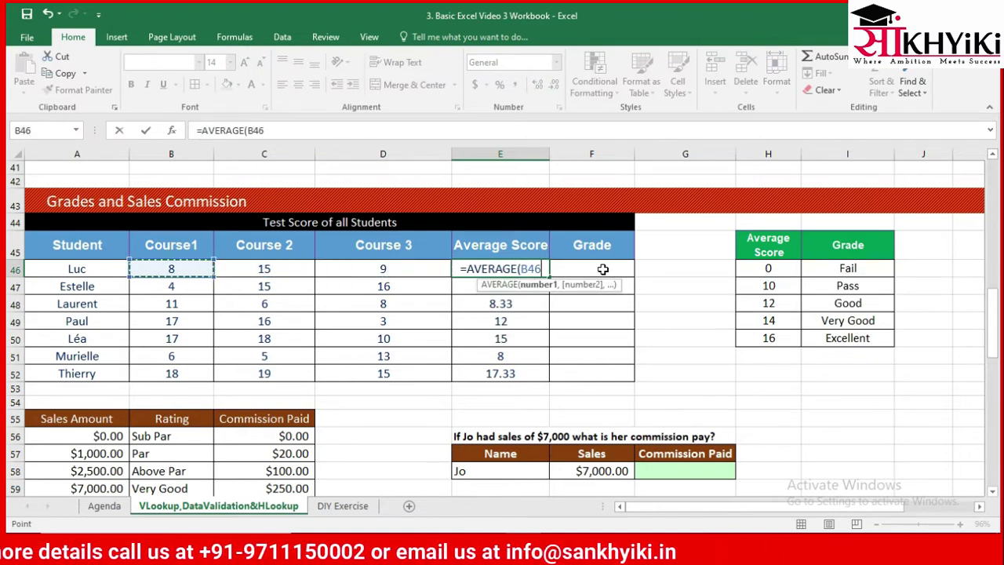
{"action": "key", "text": "shift+Right"}
{"action": "key", "text": "shift+Right"}
Undo the AVERAGE formula so Luc's Average Score returns to 10.67.
{"action": "type", "text": ")"}
{"action": "key", "text": "Return"}
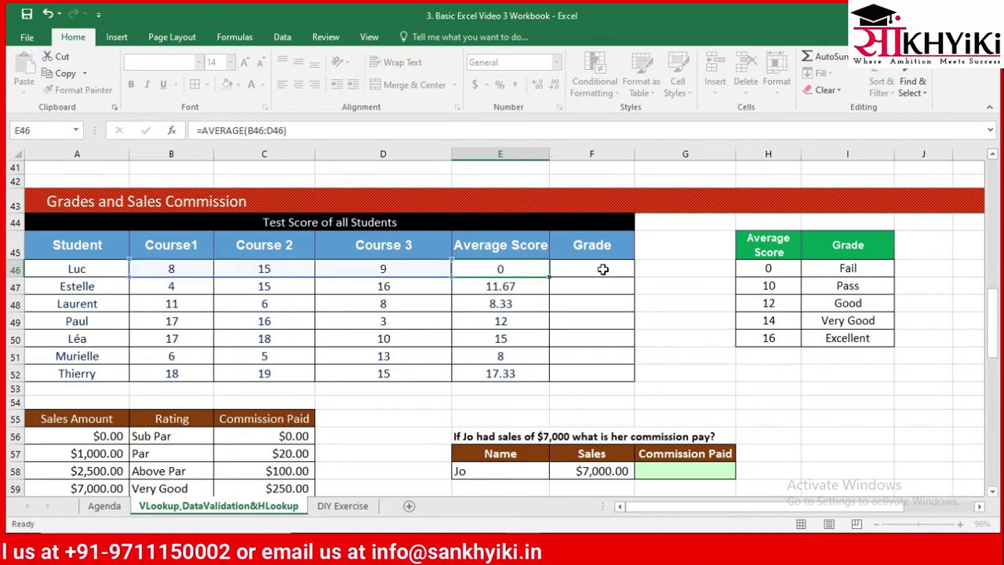
{"action": "key", "text": "ctrl+z"}
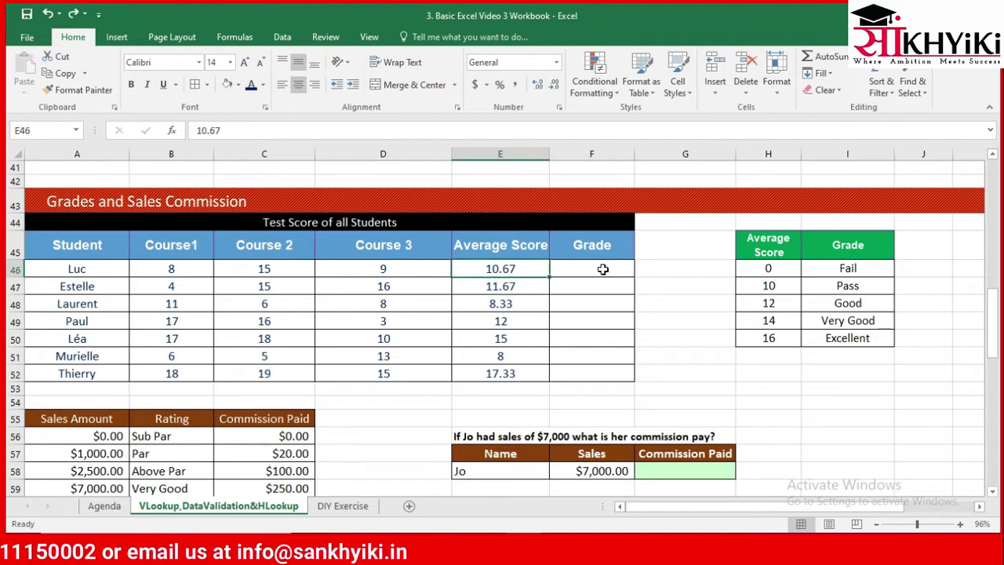
{"action": "left_click", "coordinate": [602, 269]}
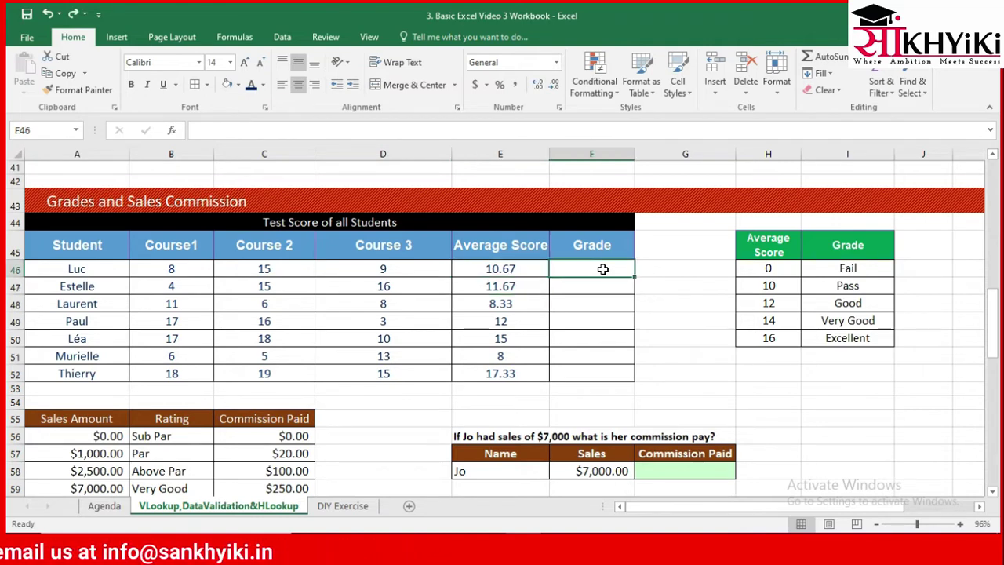
Select the Average Score/Grade band table and step down through its bands to Excellent.
{"action": "left_click", "coordinate": [746, 255]}
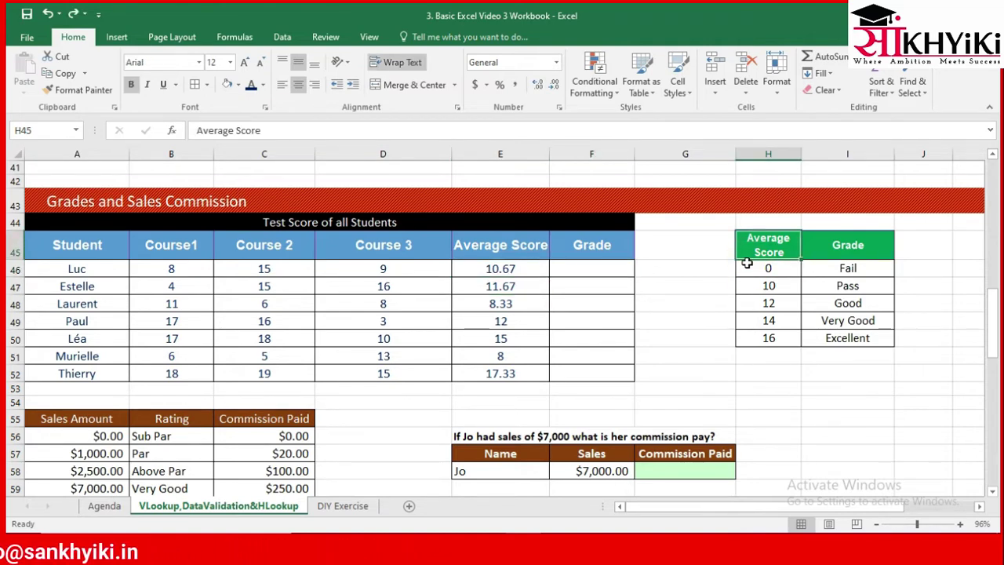
{"action": "left_click_drag", "start_coordinate": [747, 263], "coordinate": [847, 322]}
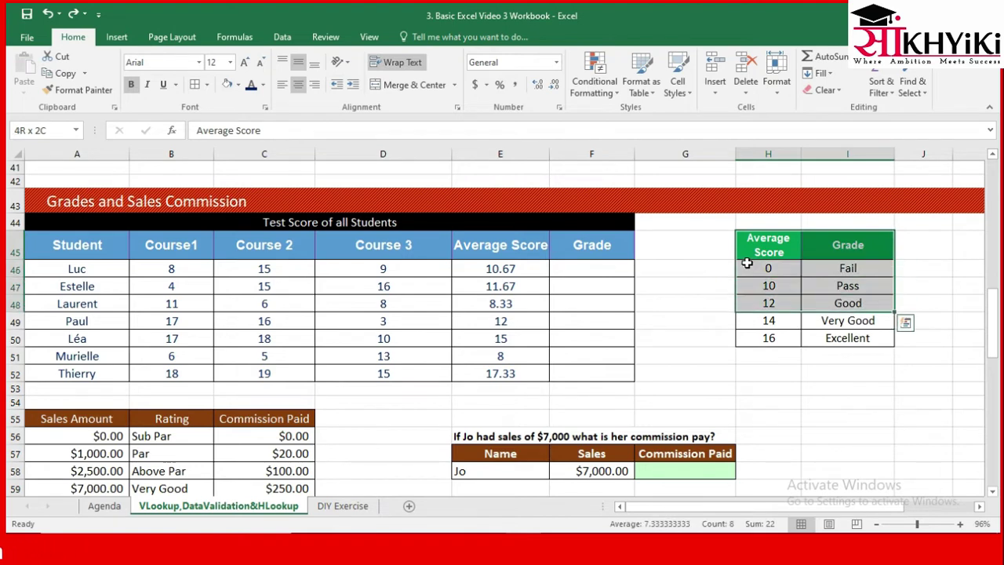
{"action": "key", "text": "Down"}
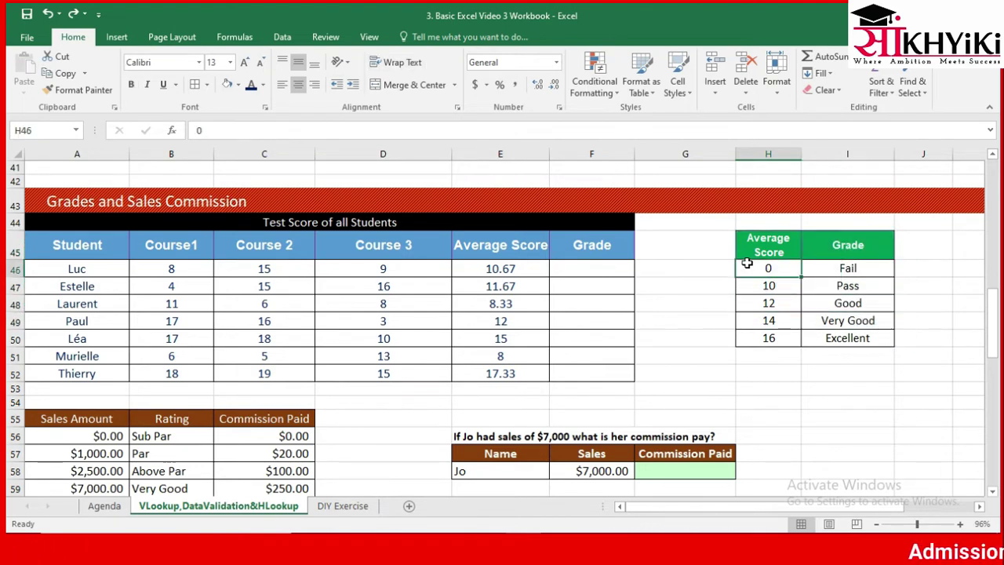
{"action": "key", "text": "Down"}
{"action": "key", "text": "Right"}
{"action": "key", "text": "Down"}
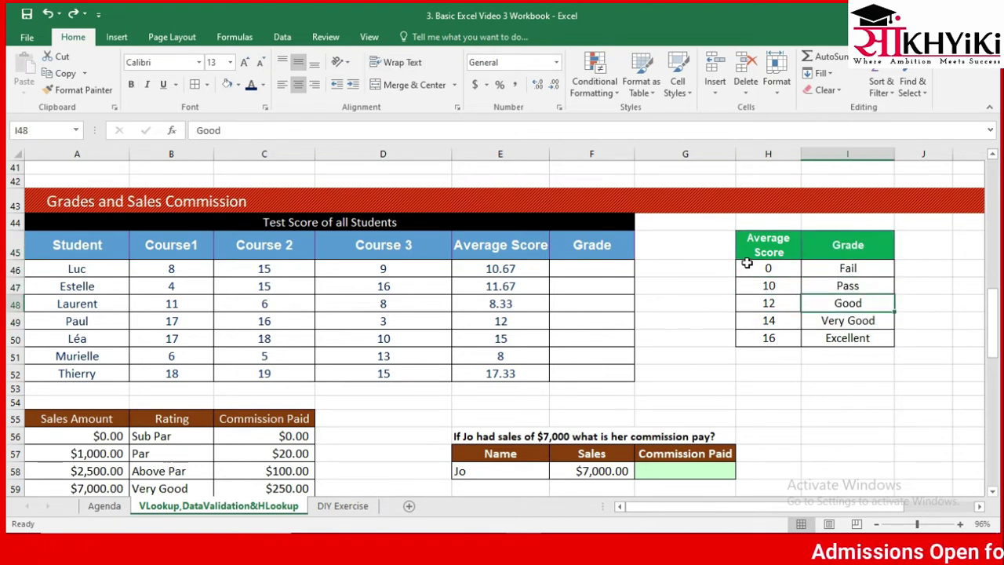
{"action": "key", "text": "Down"}
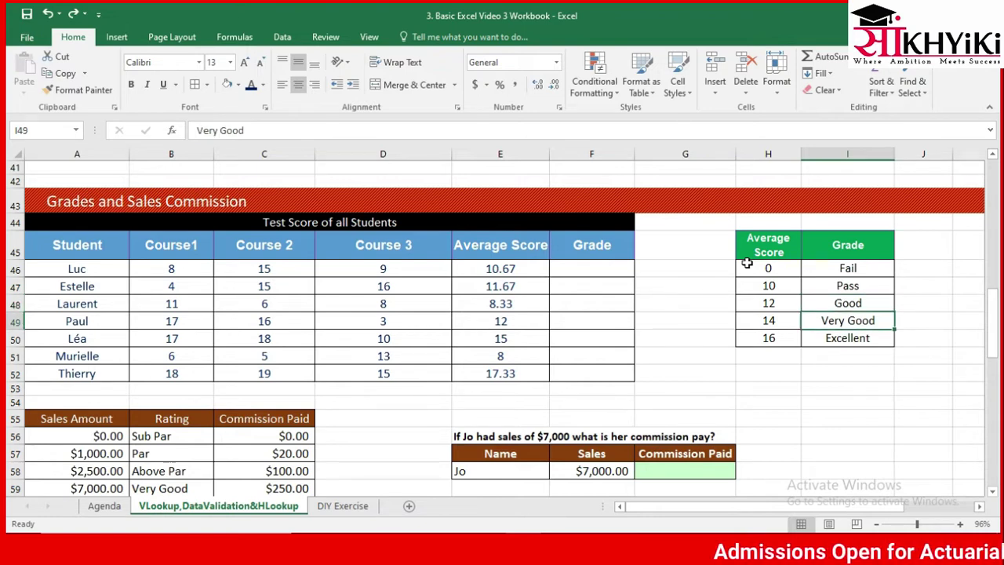
{"action": "key", "text": "Down"}
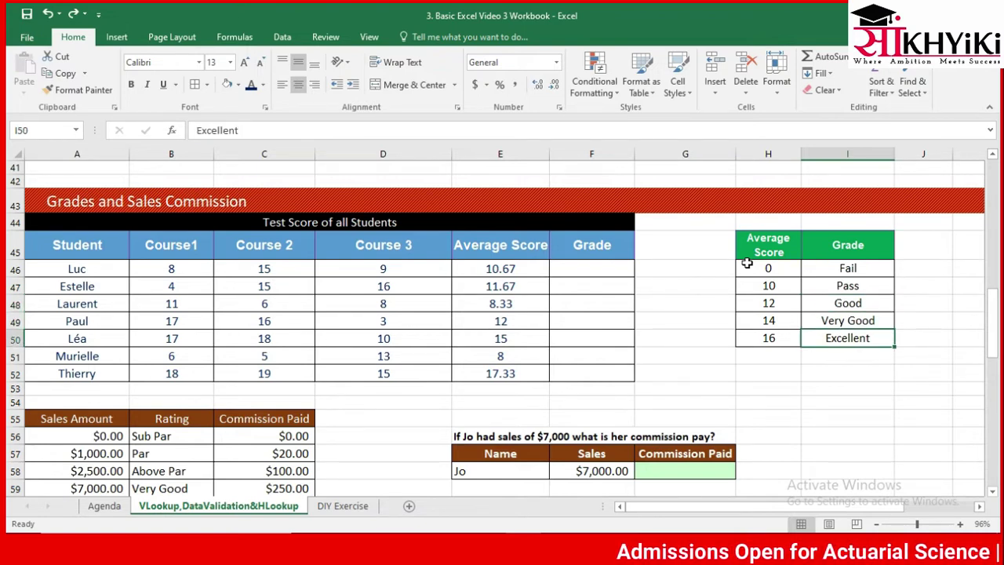
Check Luc's Average Score in E46, reselect the top of the band table, and go to F45.
{"action": "key", "text": "Left"}
{"action": "key", "text": "Left"}
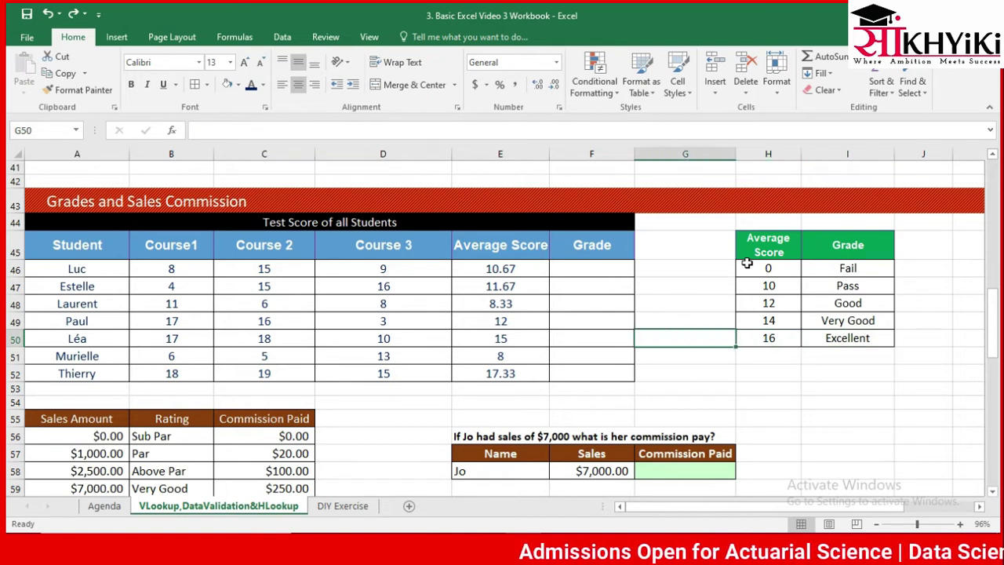
{"action": "key", "text": "Up"}
{"action": "key", "text": "Up"}
{"action": "key", "text": "Up"}
{"action": "key", "text": "Left"}
{"action": "key", "text": "Up"}
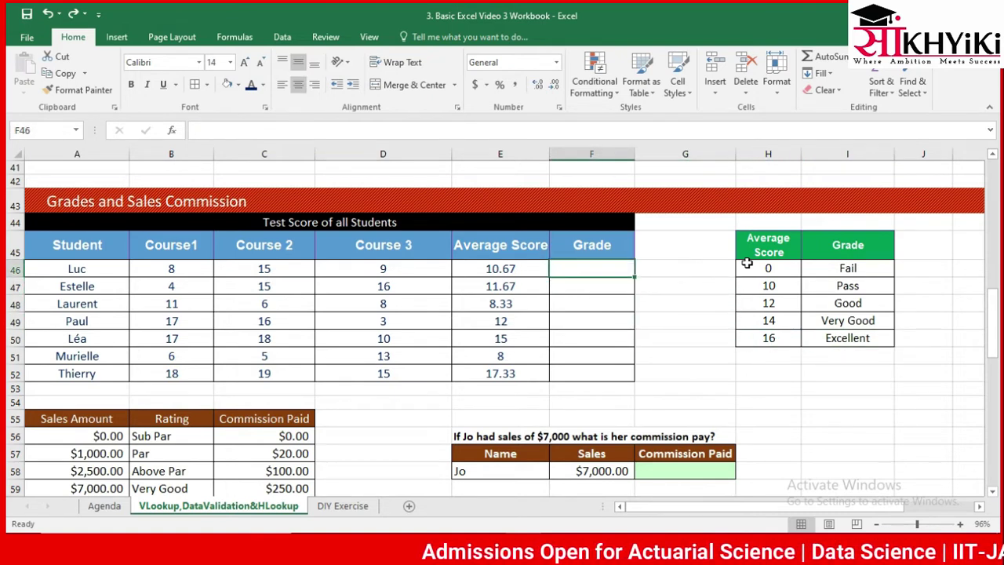
{"action": "key", "text": "Left"}
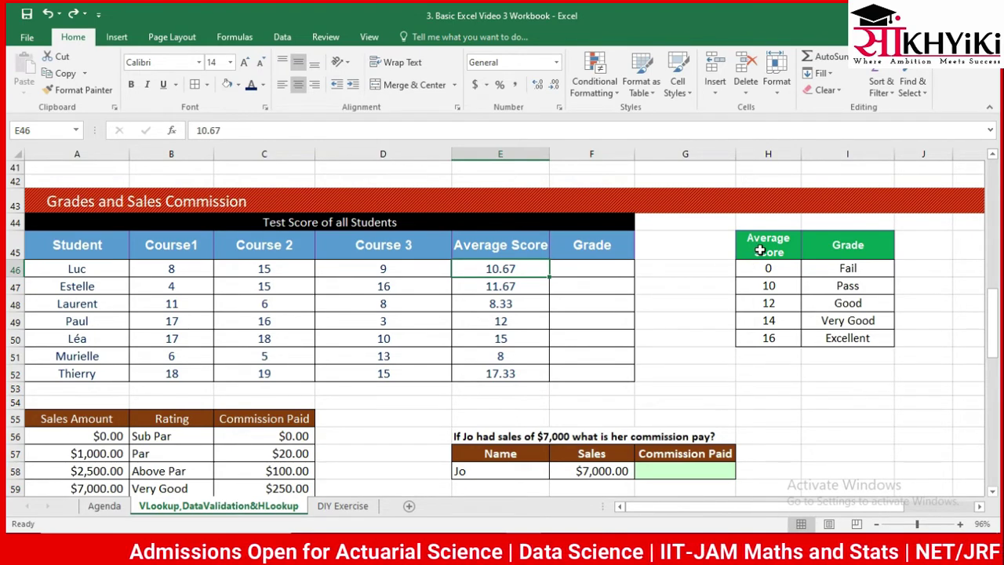
{"action": "mouse_move", "coordinate": [759, 251]}
{"action": "left_mouse_down"}
{"action": "mouse_move", "coordinate": [847, 268]}
{"action": "mouse_move", "coordinate": [847, 337]}
{"action": "left_mouse_up"}
{"action": "left_click", "coordinate": [591, 245]}
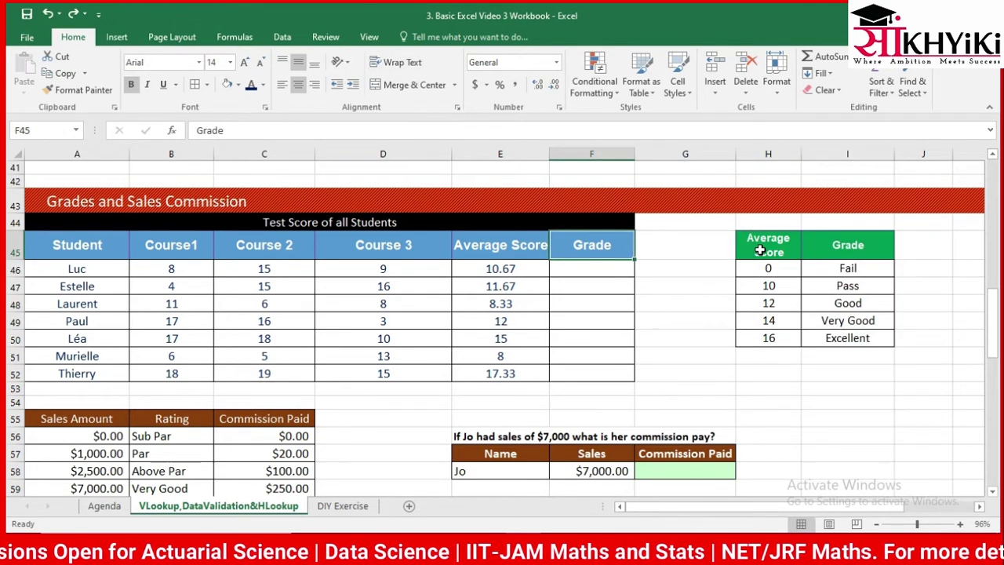
Start a VLOOKUP in F46 with lookup value E46 and table range H45:I50.
{"action": "key", "text": "Down"}
{"action": "type", "text": "=vl"}
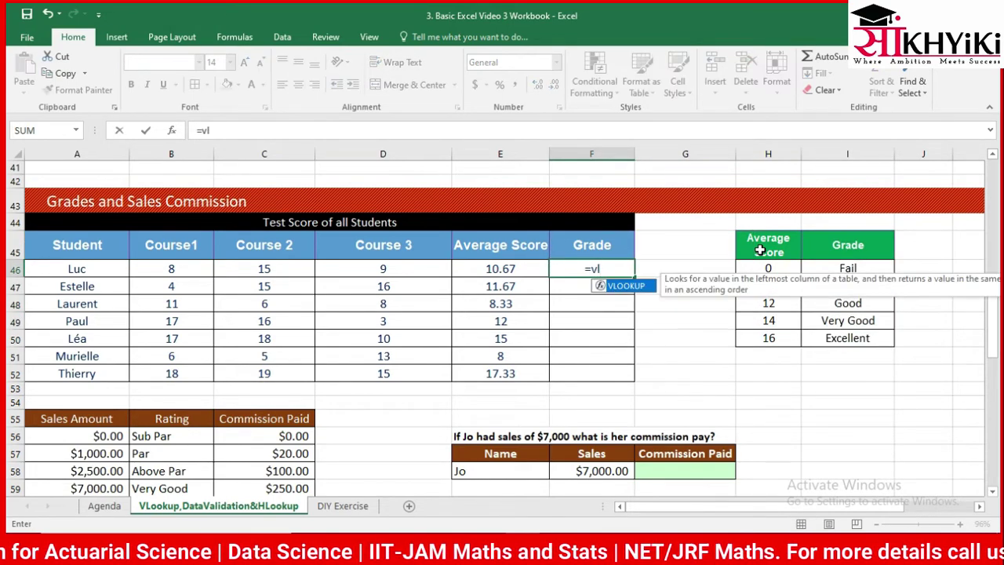
{"action": "key", "text": "Tab"}
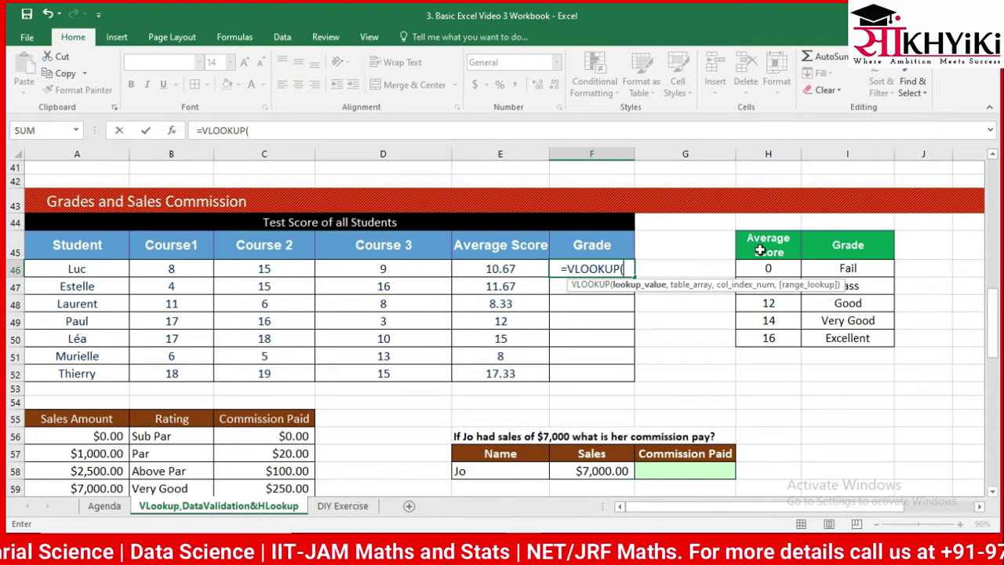
{"action": "key", "text": "Left"}
{"action": "type", "text": ","}
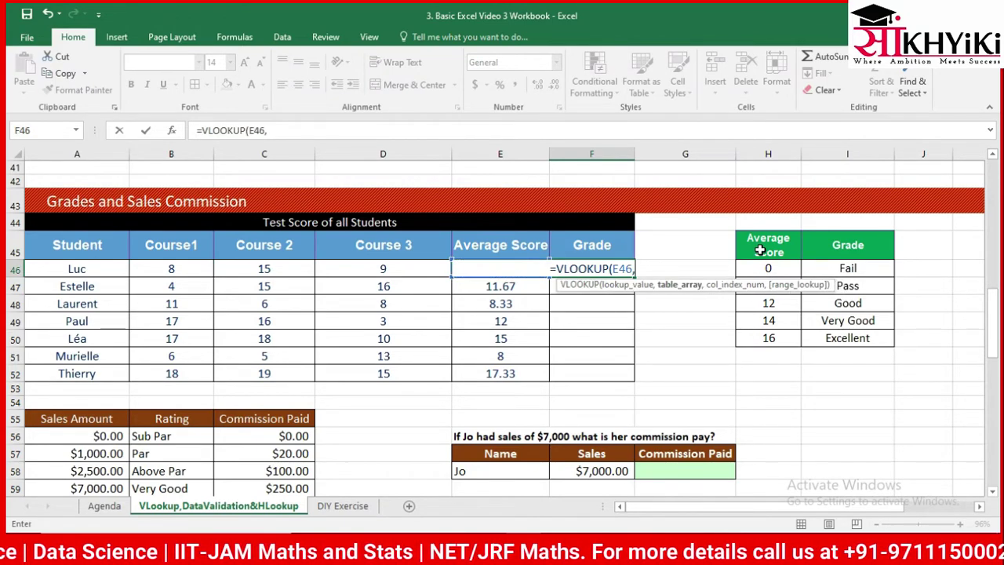
{"action": "left_click", "coordinate": [788, 237]}
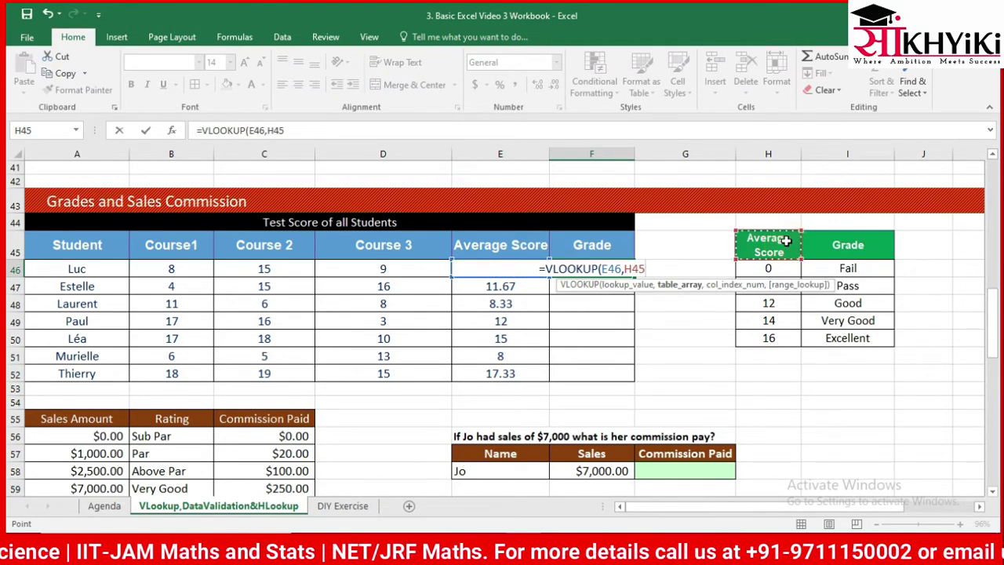
{"action": "key", "text": "ctrl+shift+Right"}
{"action": "key", "text": "ctrl+shift+Down"}
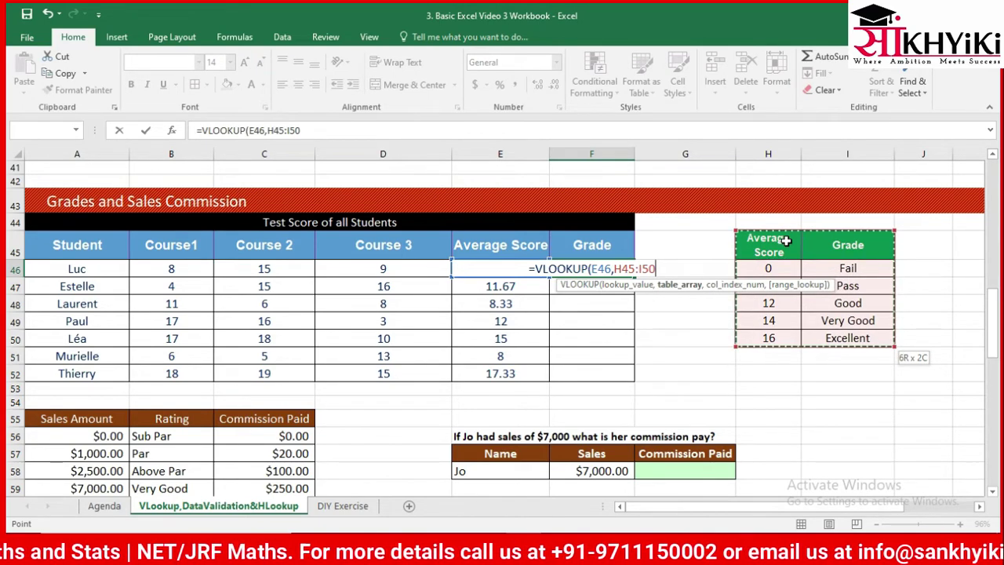
Make the range absolute and finish =VLOOKUP(E46,$H$45:$I$50,2,0), which returns #N/A.
{"action": "key", "text": "F4"}
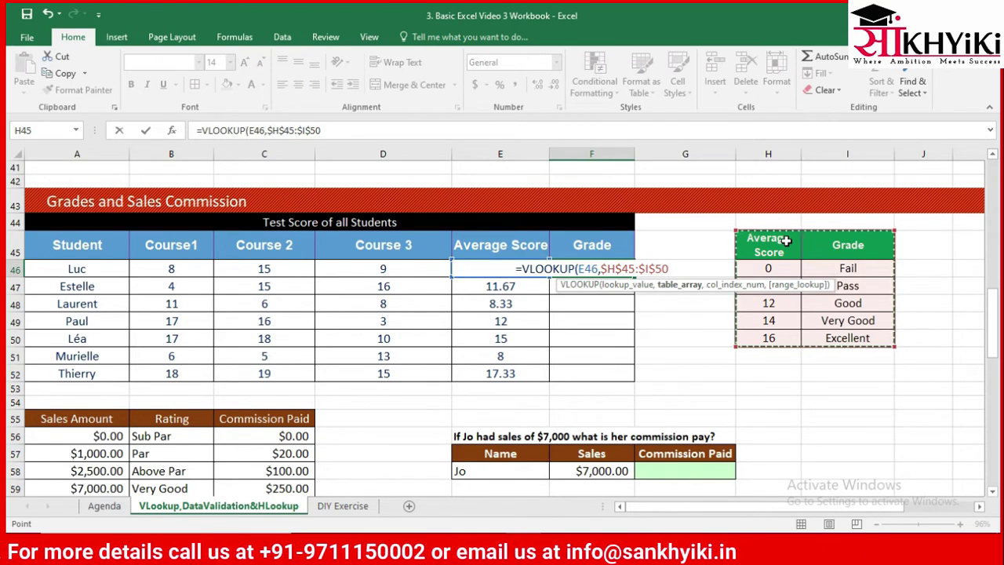
{"action": "type", "text": ","}
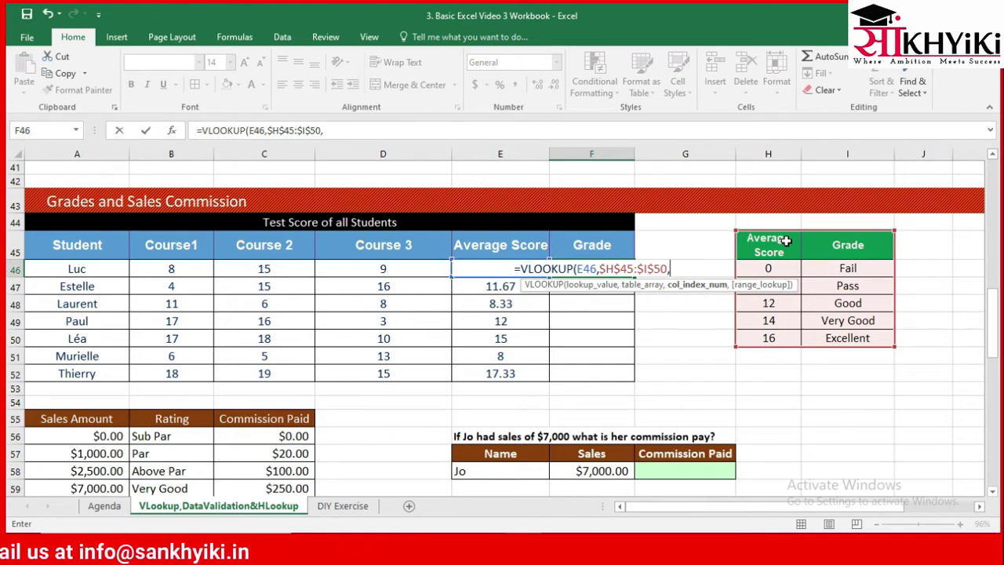
{"action": "type", "text": "2,0"}
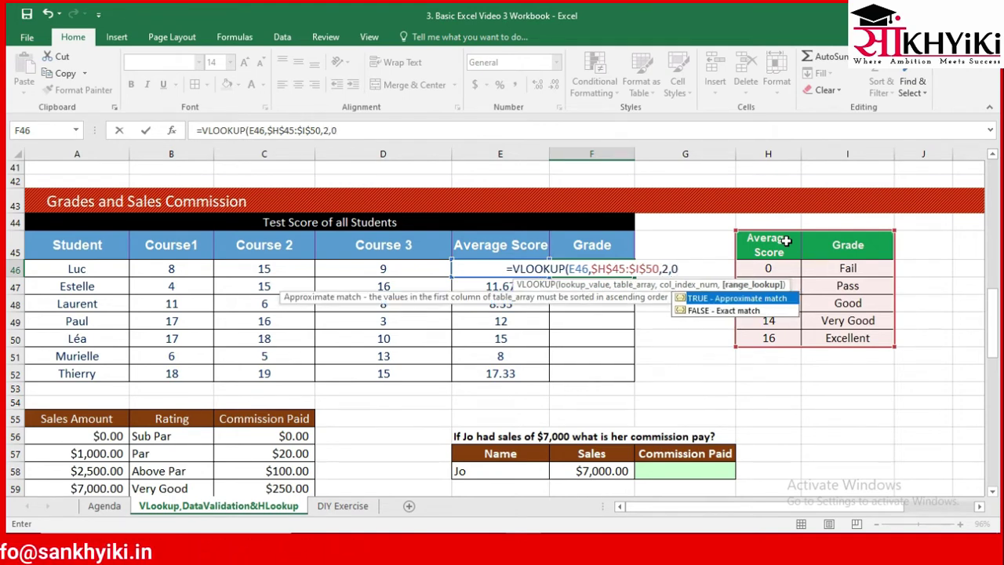
{"action": "type", "text": ")"}
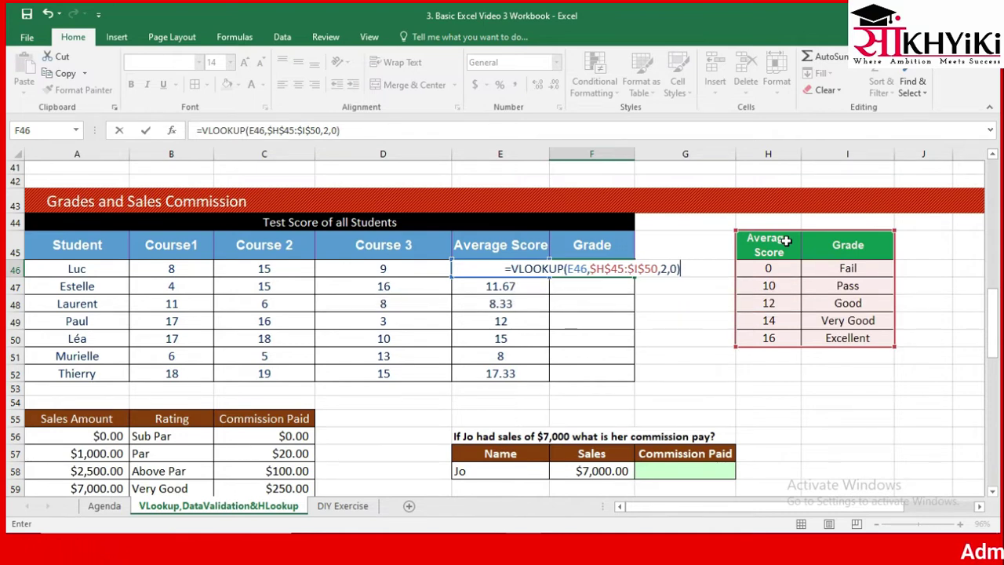
{"action": "key", "text": "Return"}
{"action": "key", "text": "Left"}
{"action": "key", "text": "Up"}
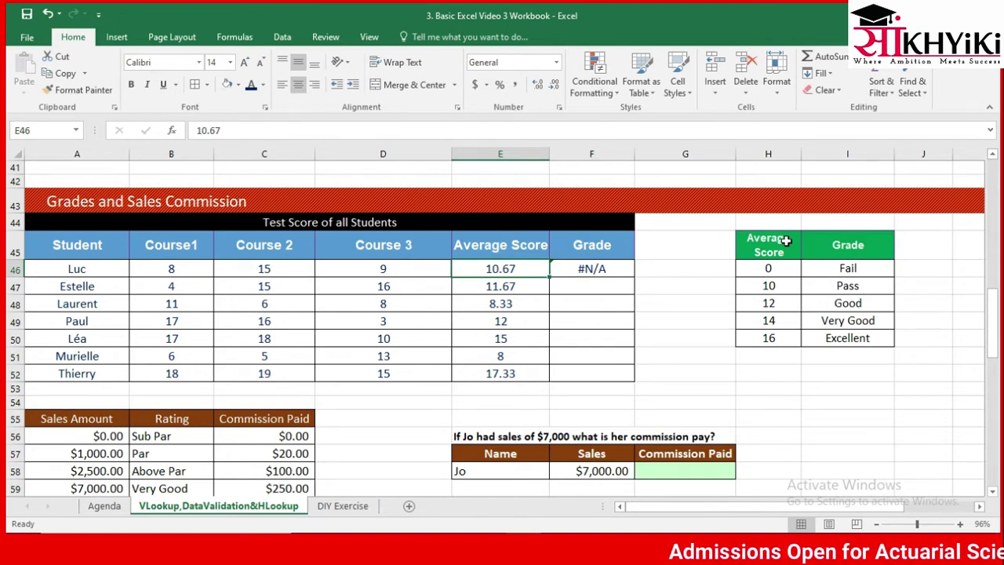
{"action": "key", "text": "Right"}
{"action": "key", "text": "Right"}
{"action": "key", "text": "Right"}
{"action": "key", "text": "Down"}
{"action": "key", "text": "Down"}
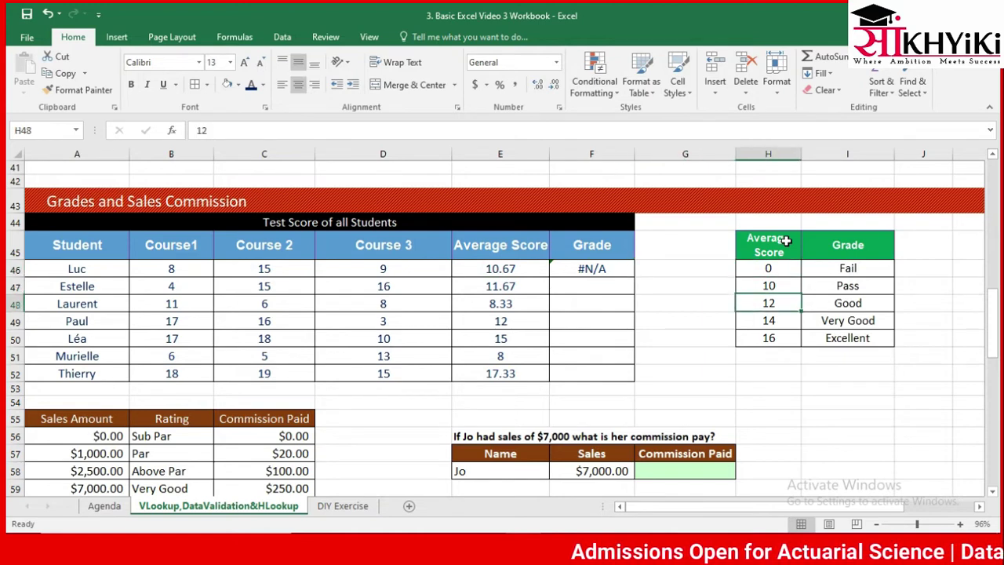
{"action": "key", "text": "Down"}
{"action": "key", "text": "Up"}
{"action": "key", "text": "Up"}
{"action": "key", "text": "Up"}
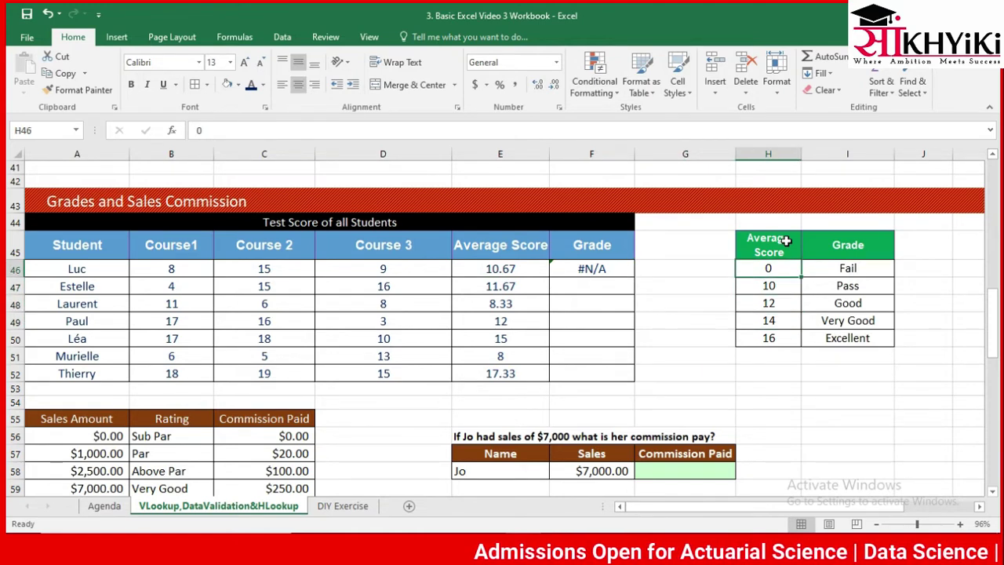
{"action": "key", "text": "Down"}
{"action": "key", "text": "Left"}
{"action": "key", "text": "Left"}
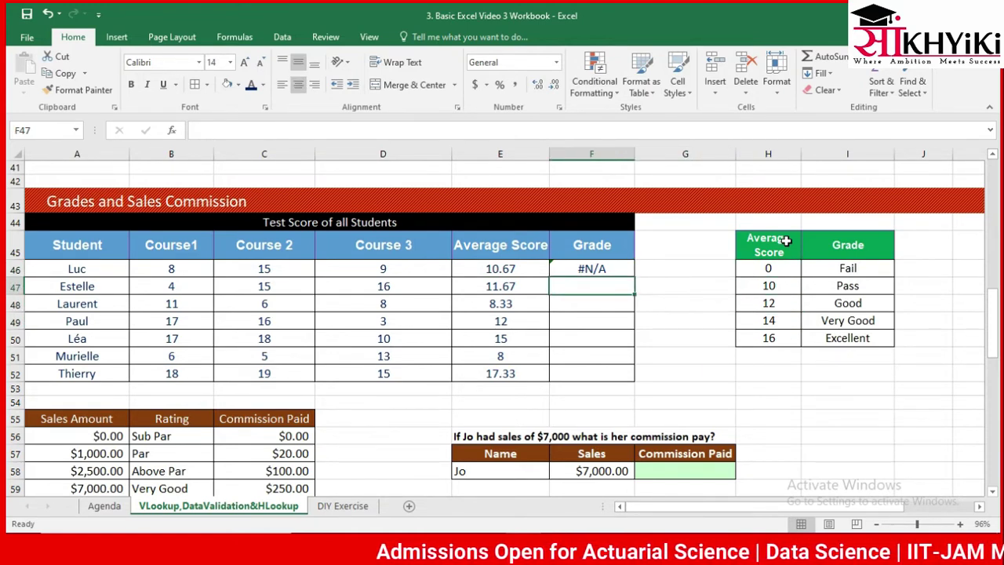
{"action": "key", "text": "Up"}
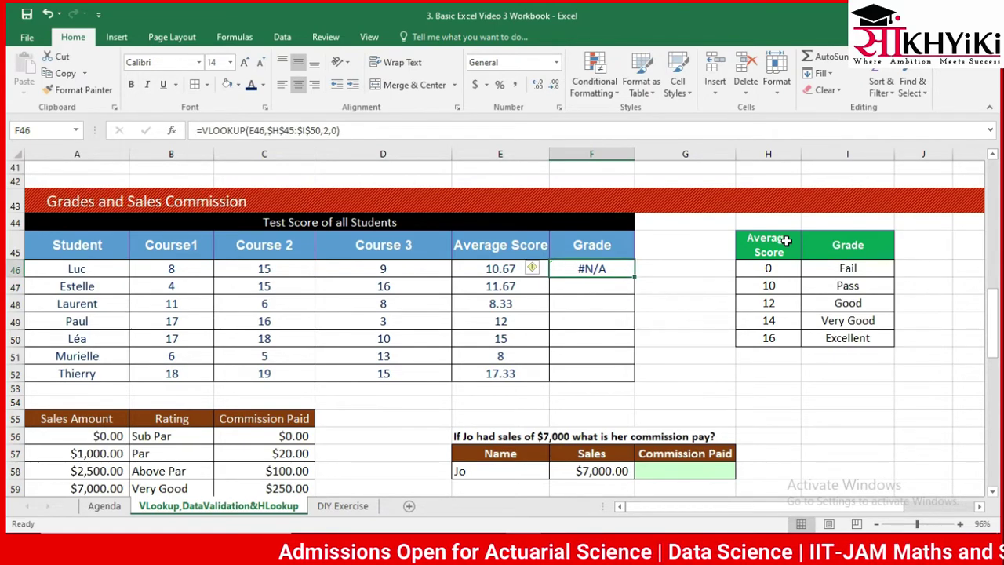
{"action": "key", "text": "Left"}
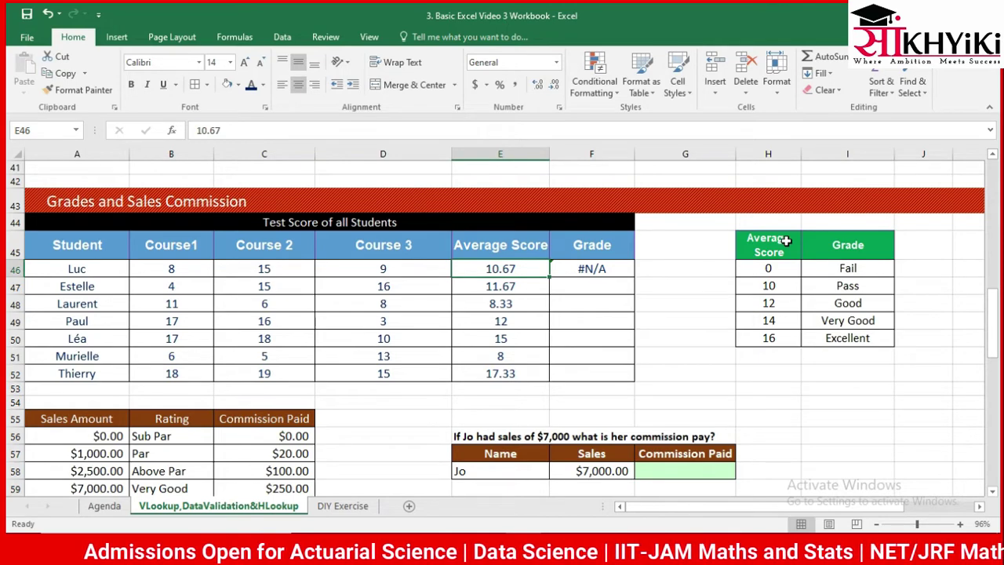
{"action": "key", "text": "Right"}
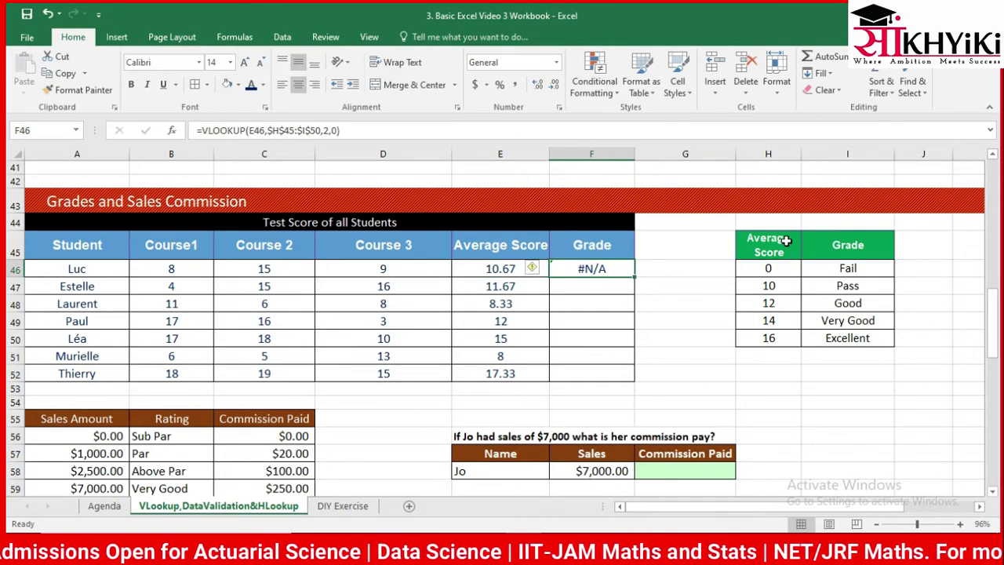
Change the F46 VLOOKUP's last argument from 0 to 1 so Luc's grade shows Pass.
{"action": "left_click", "coordinate": [339, 131]}
{"action": "key", "text": "BackSpace"}
{"action": "type", "text": "1"}
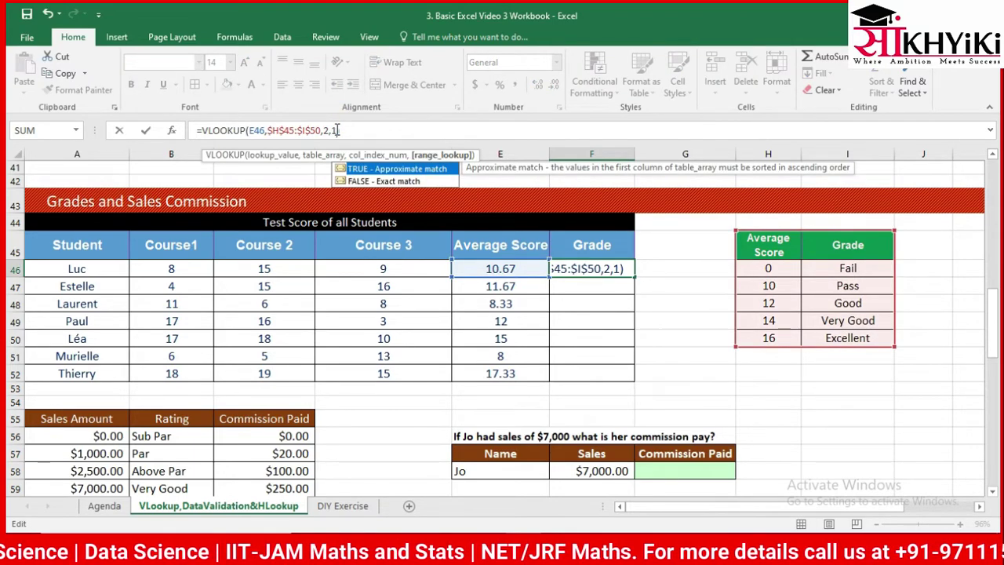
{"action": "key", "text": "BackSpace"}
{"action": "type", "text": "TU"}
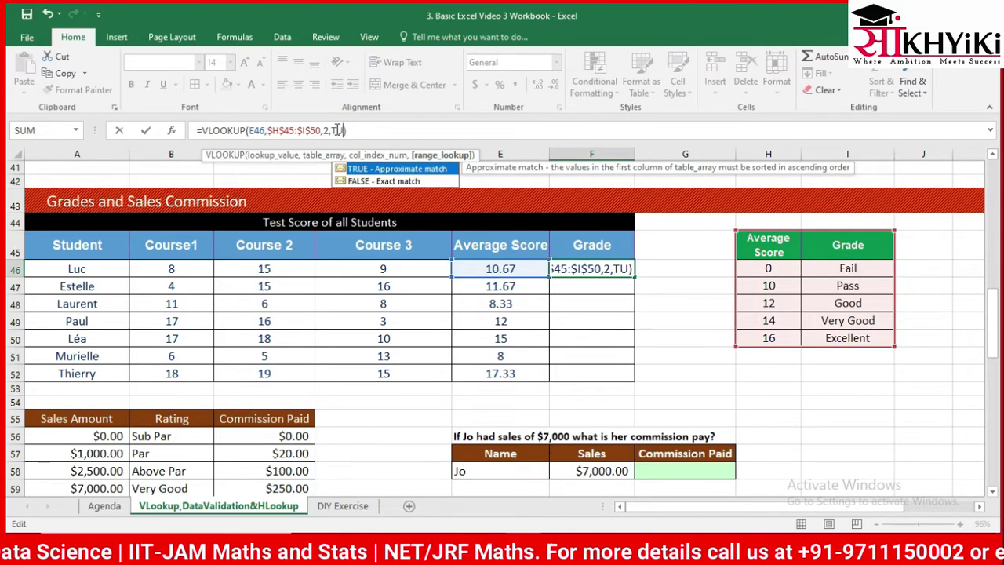
{"action": "key", "text": "Tab"}
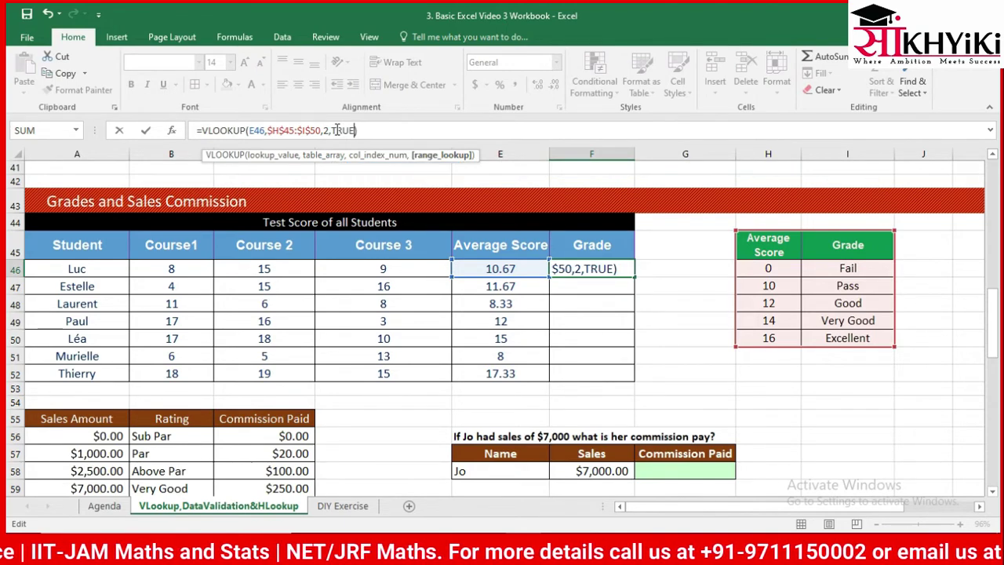
{"action": "key", "text": "BackSpace"}
{"action": "key", "text": "BackSpace"}
{"action": "key", "text": "BackSpace"}
{"action": "key", "text": "BackSpace"}
{"action": "type", "text": "1"}
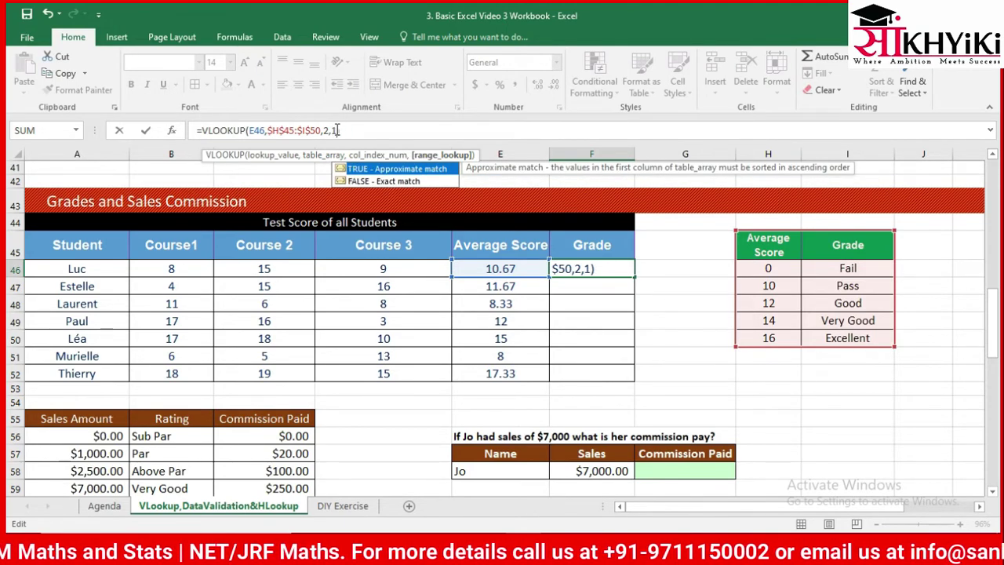
{"action": "key", "text": "Return"}
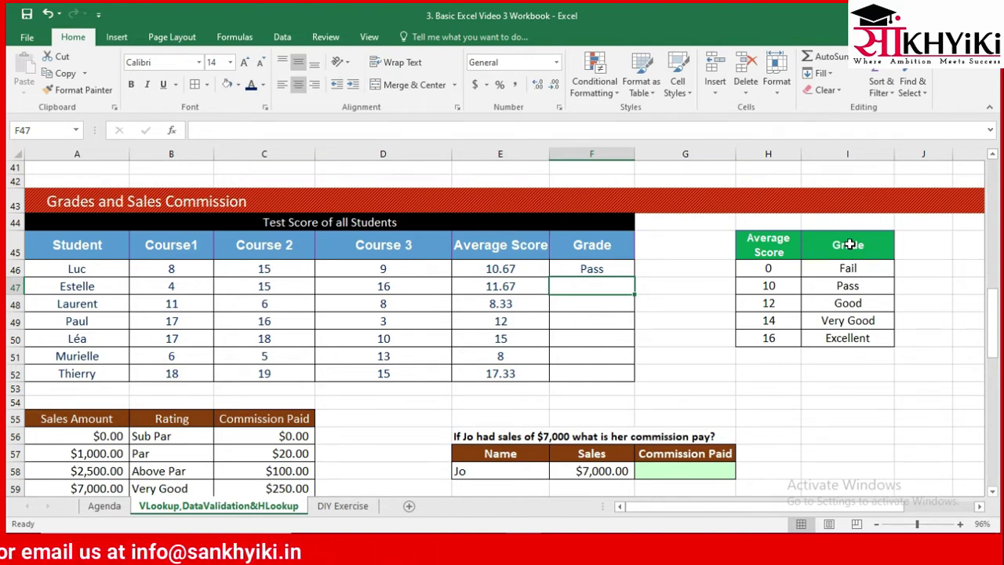
Fill the F46 lookup down to F52 with Ctrl+D and check the copied formulas in F47–F51.
{"action": "key", "text": "Up"}
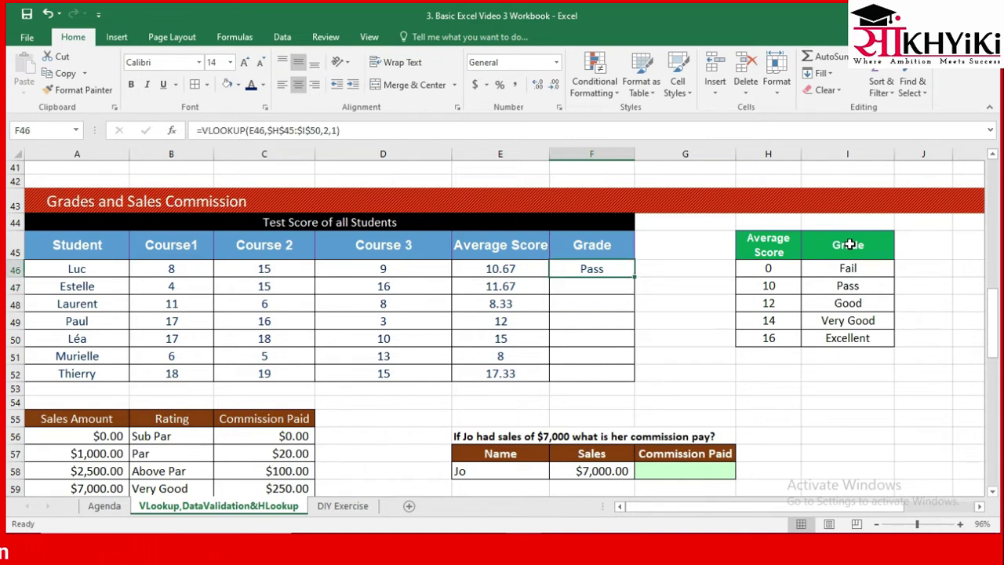
{"action": "key", "text": "shift+Down"}
{"action": "key", "text": "shift+Down"}
{"action": "key", "text": "shift+Down"}
{"action": "key", "text": "shift+Down"}
{"action": "key", "text": "shift+Down"}
{"action": "key", "text": "shift+Down"}
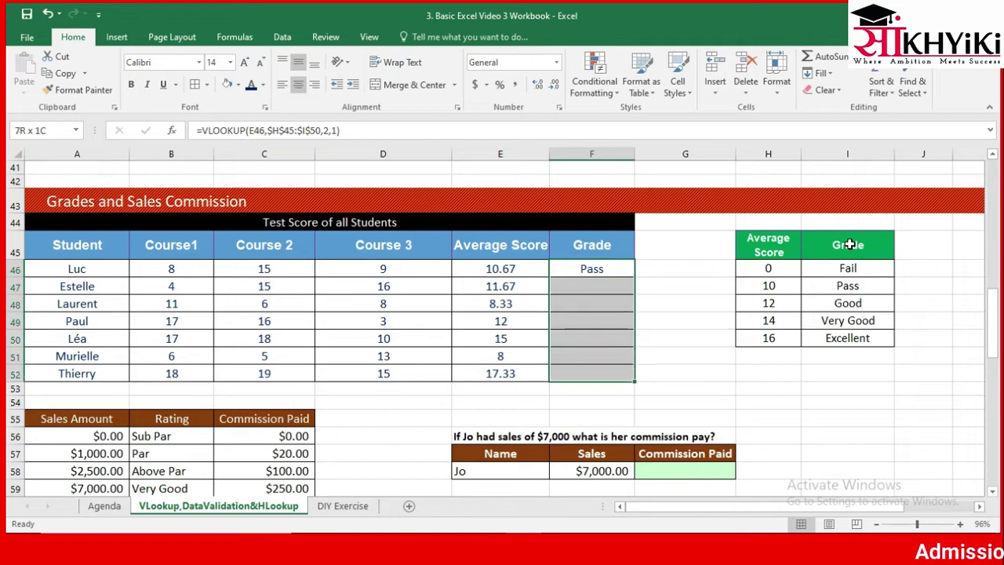
{"action": "key", "text": "ctrl+d"}
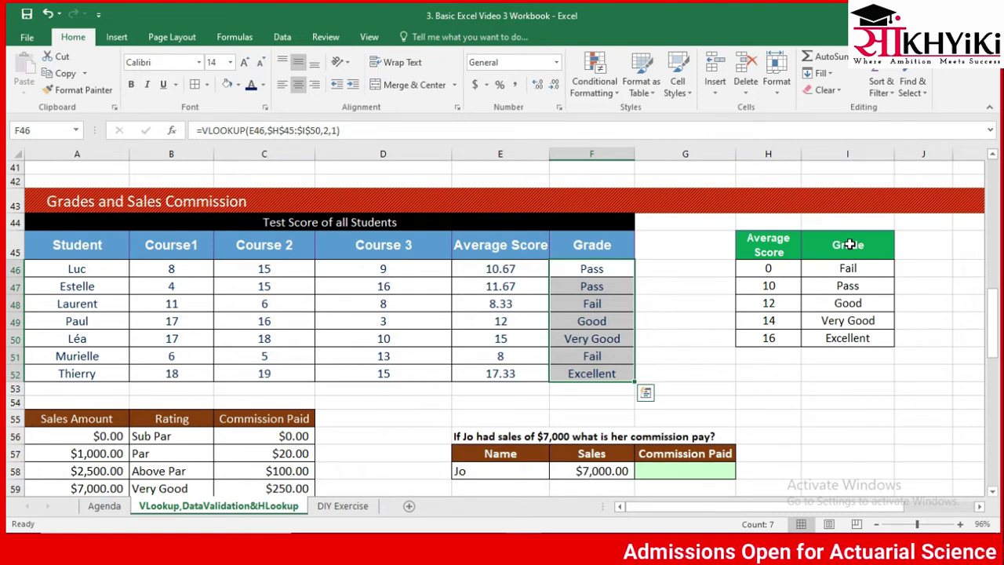
{"action": "key", "text": "Down"}
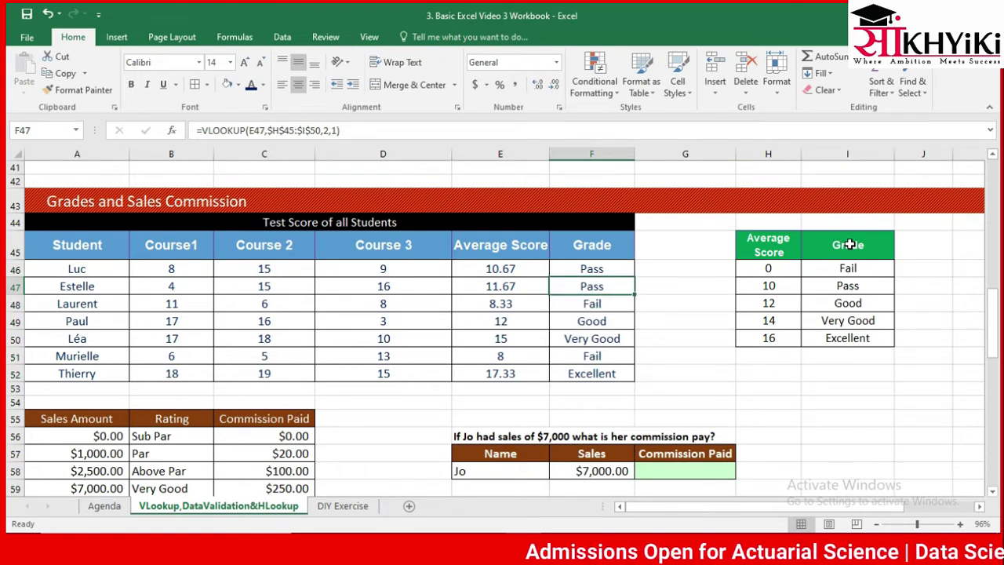
{"action": "key", "text": "Down"}
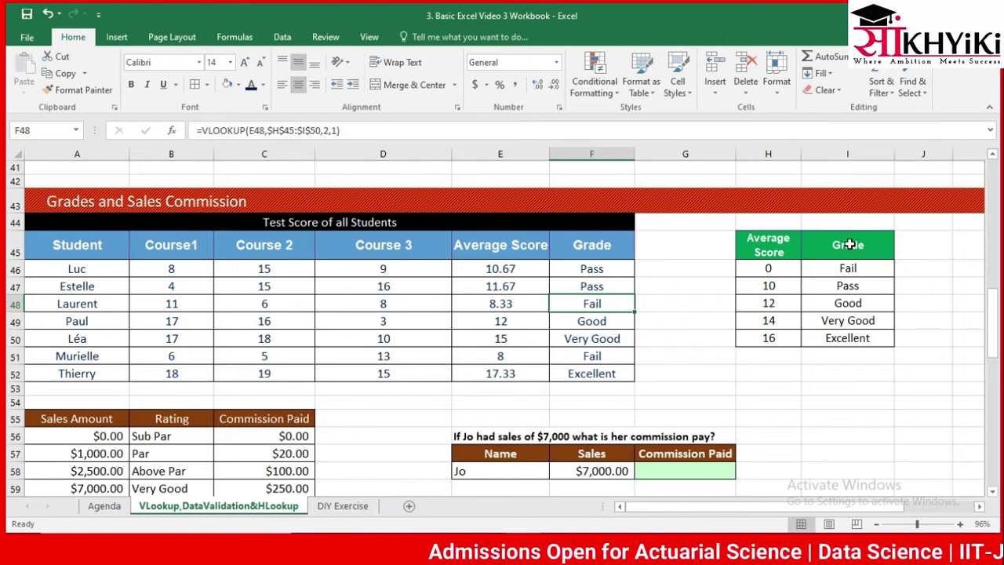
{"action": "key", "text": "Down"}
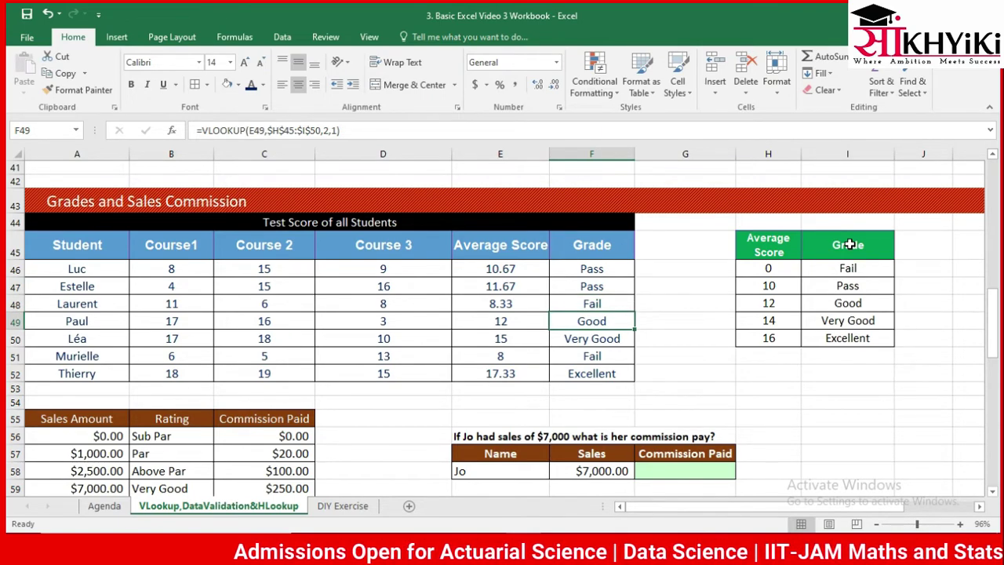
{"action": "key", "text": "Down"}
{"action": "key", "text": "Down"}
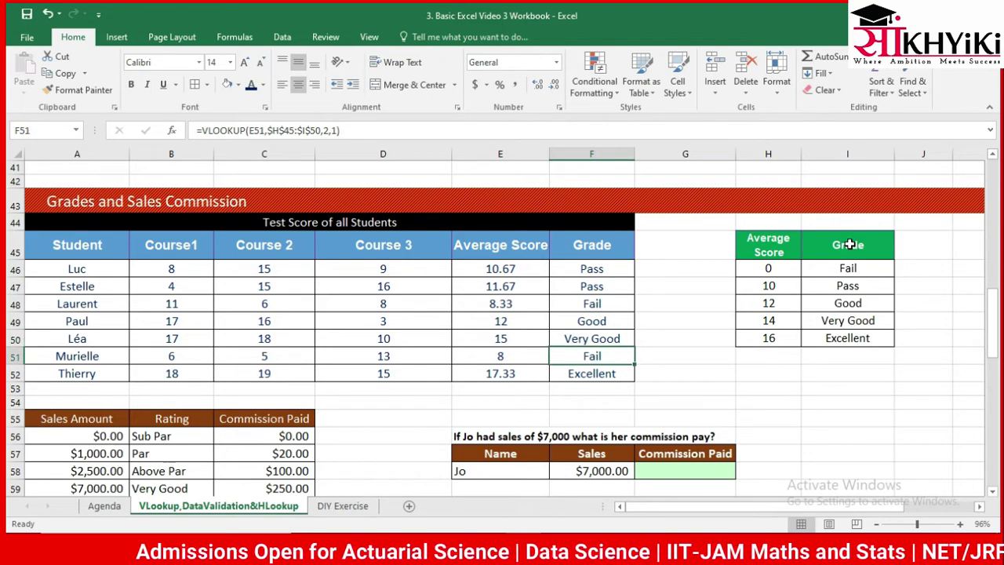
{"action": "key", "text": "Down"}
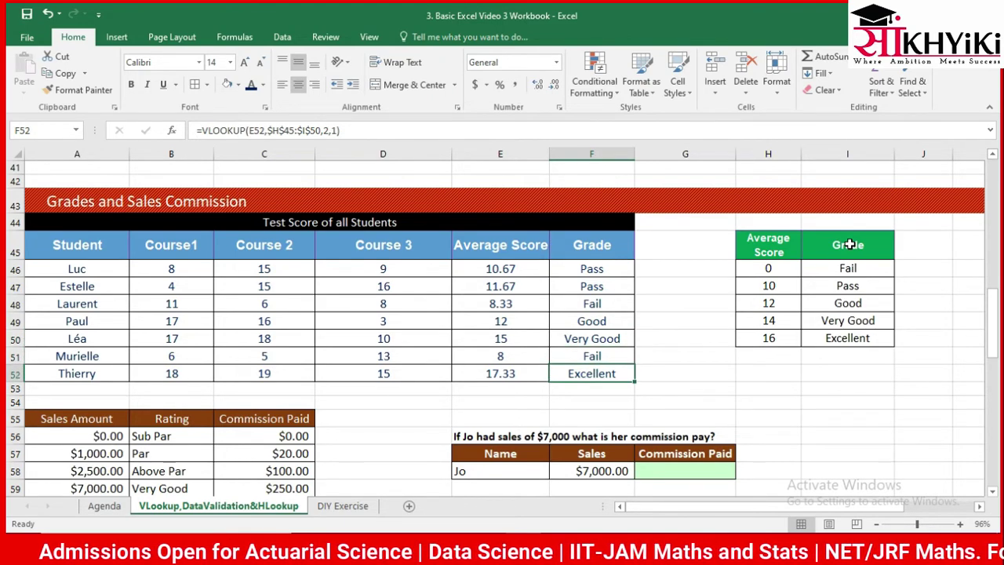
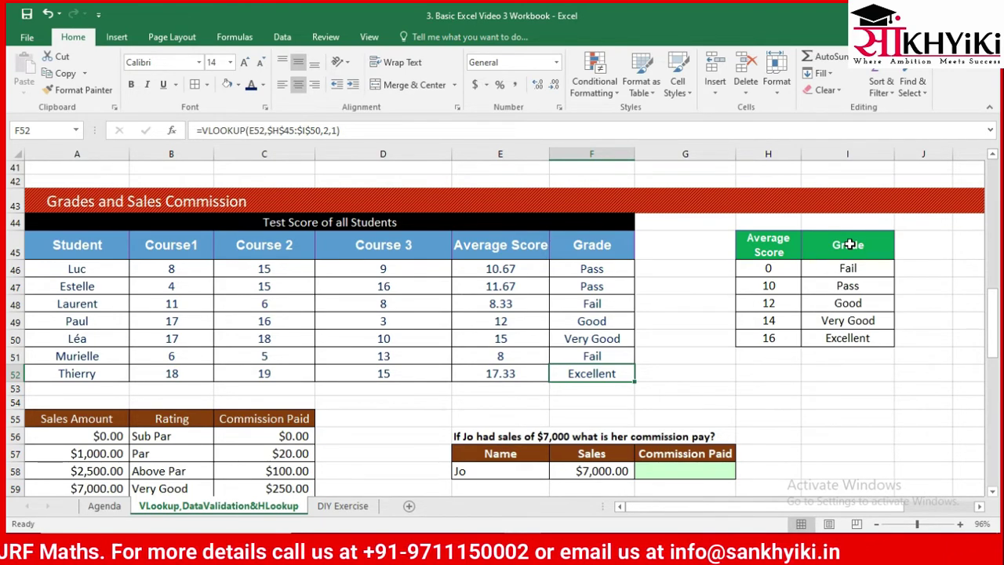
Review the commission table's thresholds and ratings, then move to Jo's empty Commission Paid cell G58.
{"action": "key", "text": "Down"}
{"action": "key", "text": "Down"}
{"action": "key", "text": "Down"}
{"action": "key", "text": "Down"}
{"action": "key", "text": "Down"}
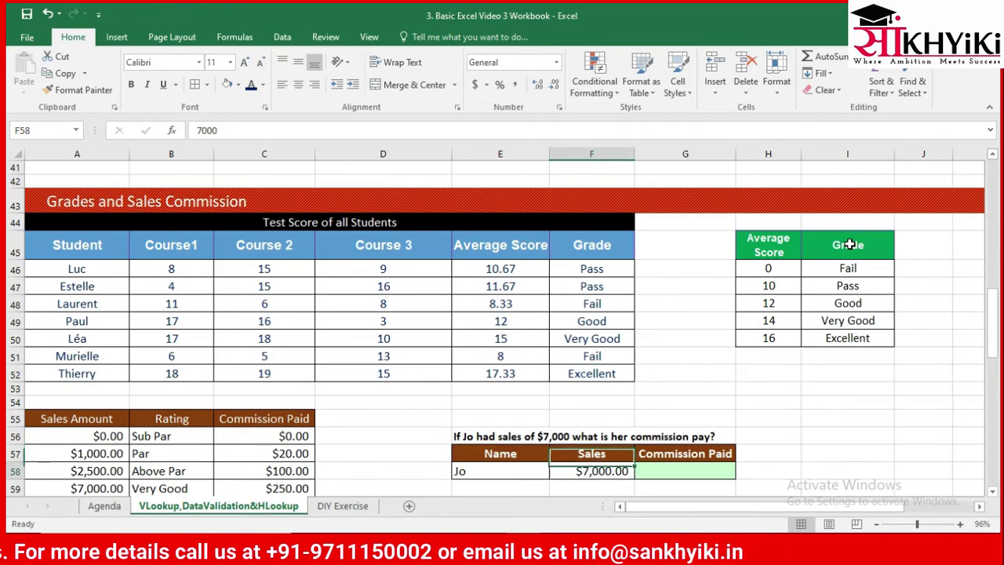
{"action": "key", "text": "Down"}
{"action": "key", "text": "Down"}
{"action": "key", "text": "Down"}
{"action": "key", "text": "Down"}
{"action": "key", "text": "Up"}
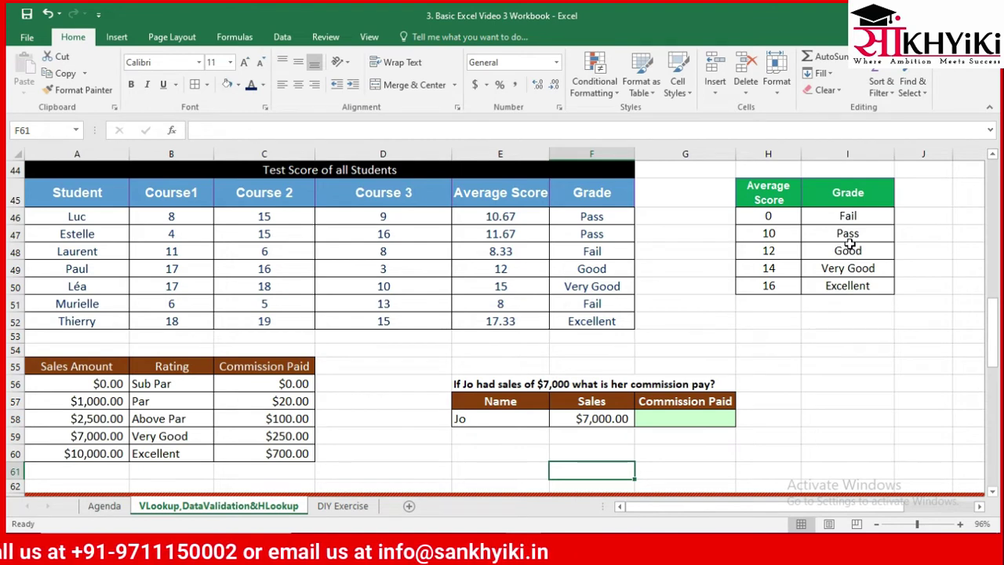
{"action": "key", "text": "Left"}
{"action": "key", "text": "Left"}
{"action": "key", "text": "Left"}
{"action": "key", "text": "Left"}
{"action": "key", "text": "Up"}
{"action": "key", "text": "Up"}
{"action": "key", "text": "Up"}
{"action": "key", "text": "Up"}
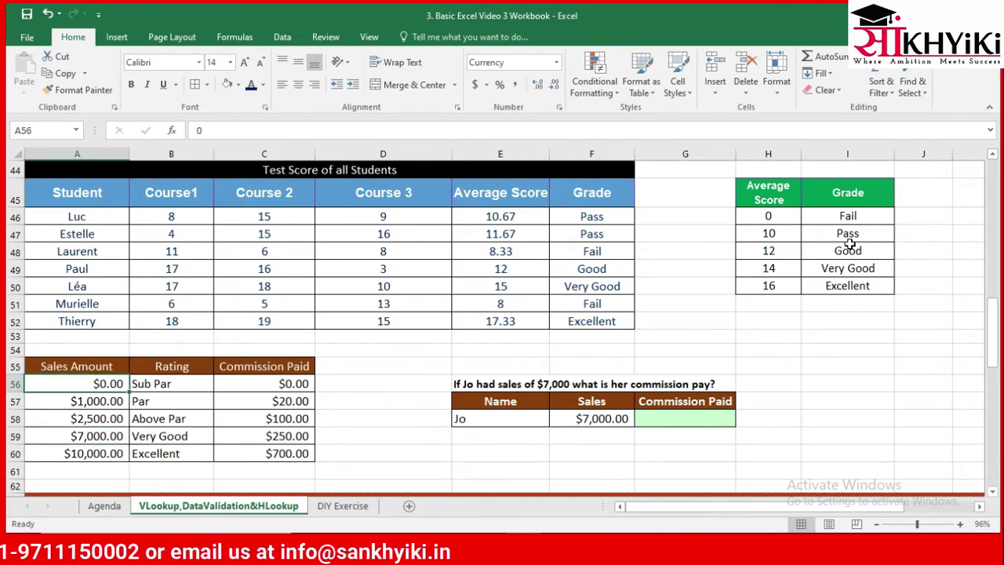
{"action": "key", "text": "Down"}
{"action": "key", "text": "Down"}
{"action": "key", "text": "Down"}
{"action": "key", "text": "Right"}
{"action": "key", "text": "Up"}
{"action": "key", "text": "Up"}
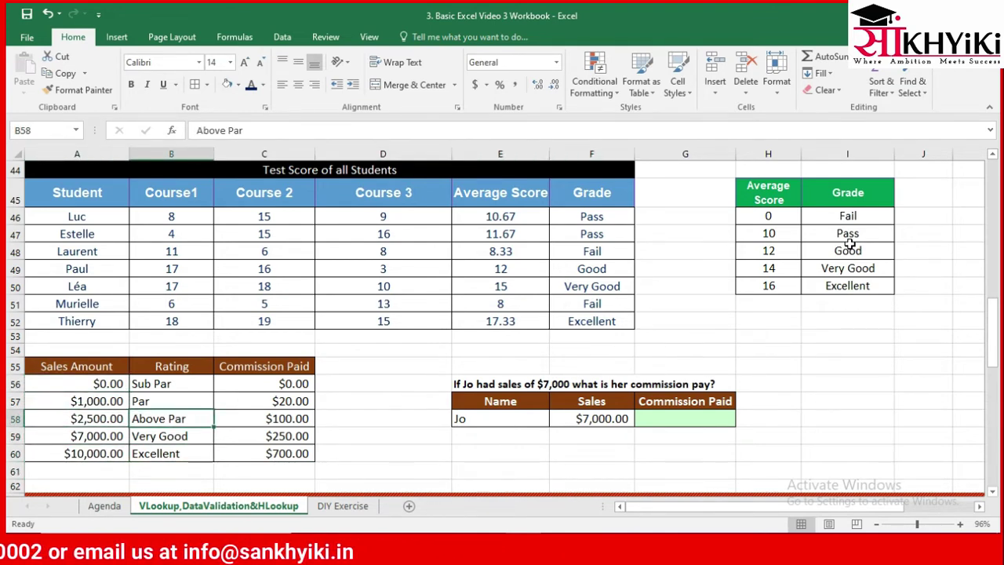
{"action": "key", "text": "Up"}
{"action": "key", "text": "Up"}
{"action": "key", "text": "Down"}
{"action": "key", "text": "Down"}
{"action": "key", "text": "Right"}
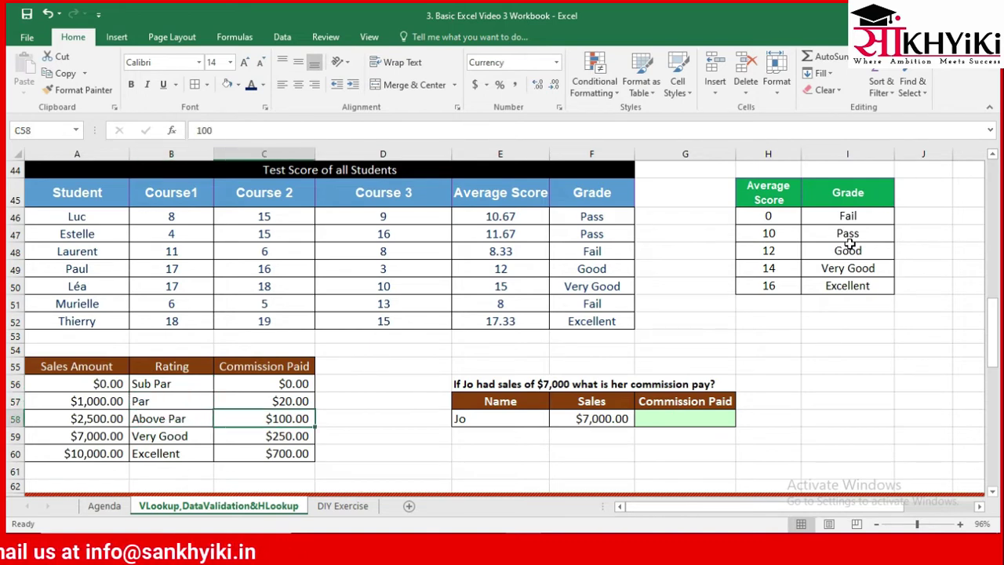
{"action": "key", "text": "Up"}
{"action": "key", "text": "Up"}
{"action": "key", "text": "Right"}
{"action": "key", "text": "Right"}
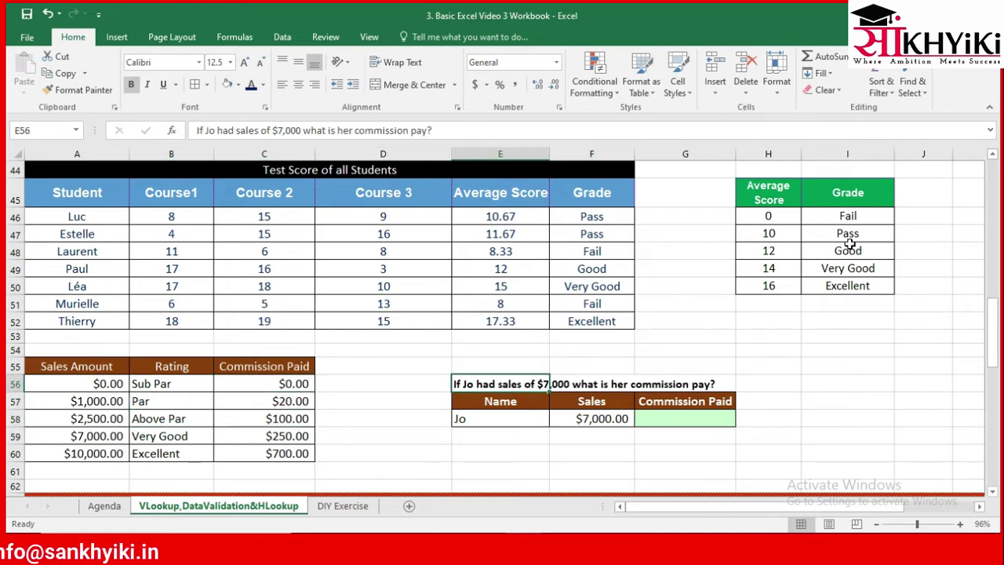
{"action": "key", "text": "Down"}
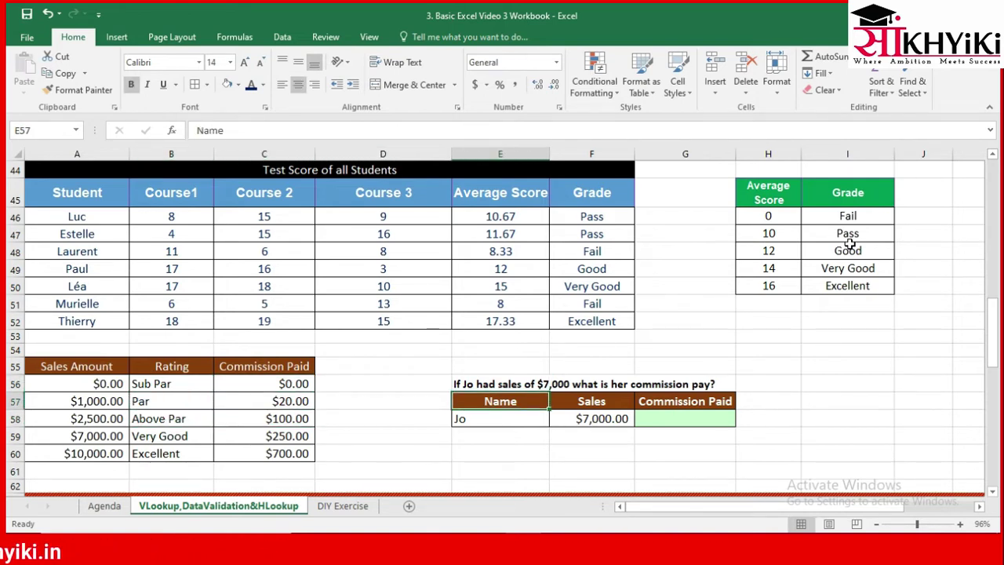
{"action": "key", "text": "Down"}
{"action": "key", "text": "Right"}
{"action": "key", "text": "Right"}
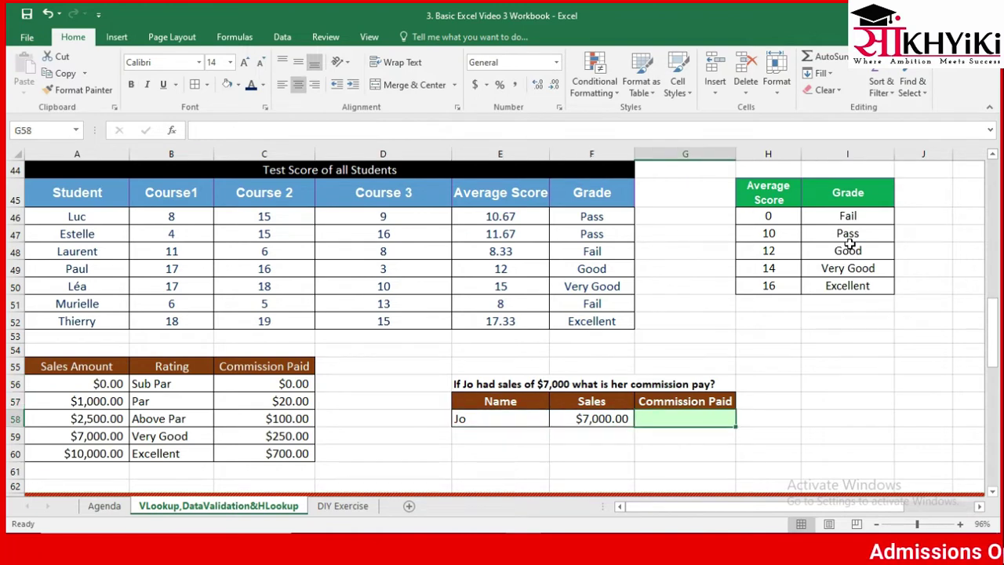
Start a VLOOKUP in G58 on Jo's sales F58 against the absolute range $A$55:$C$60.
{"action": "type", "text": "=vl"}
{"action": "key", "text": "Tab"}
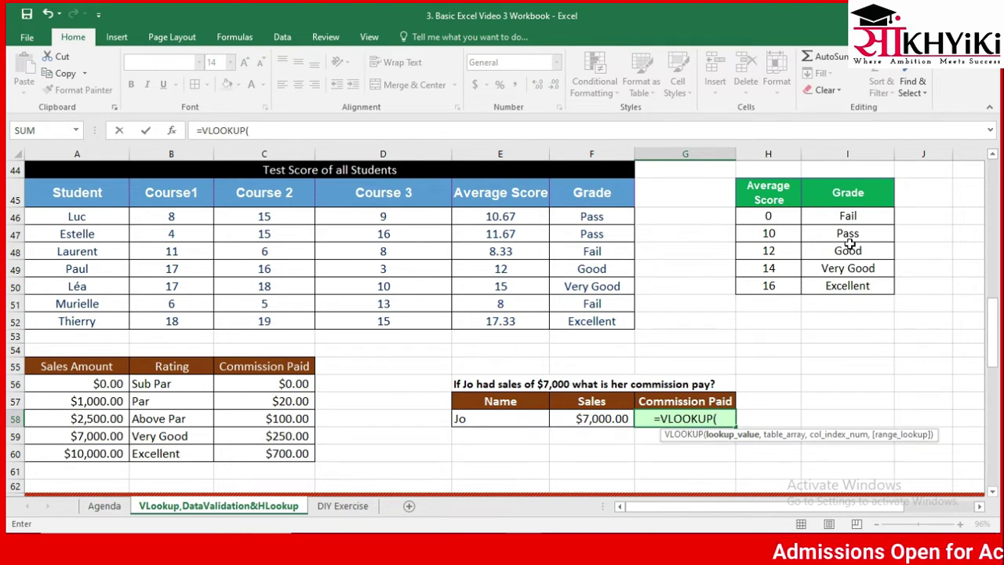
{"action": "key", "text": "Left"}
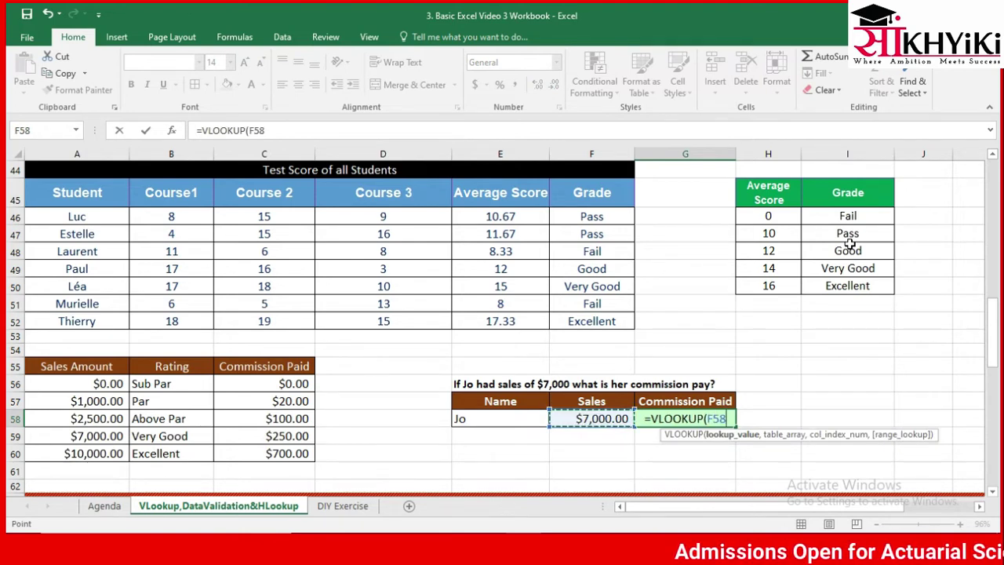
{"action": "type", "text": ","}
{"action": "key", "text": "Left"}
{"action": "key", "text": "Left"}
{"action": "key", "text": "Left"}
{"action": "key", "text": "Left"}
{"action": "key", "text": "Left"}
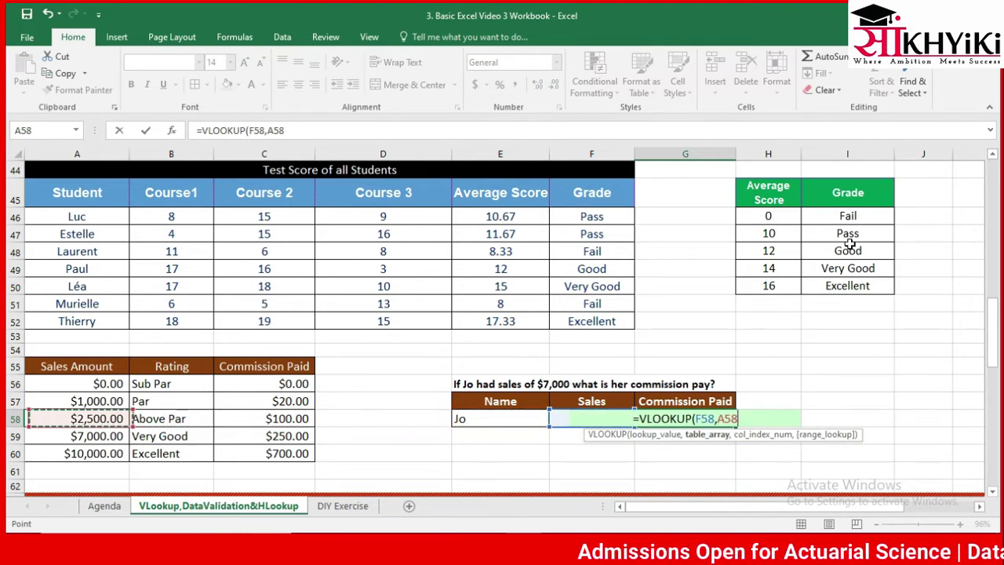
{"action": "key", "text": "Up"}
{"action": "key", "text": "Up"}
{"action": "key", "text": "Up"}
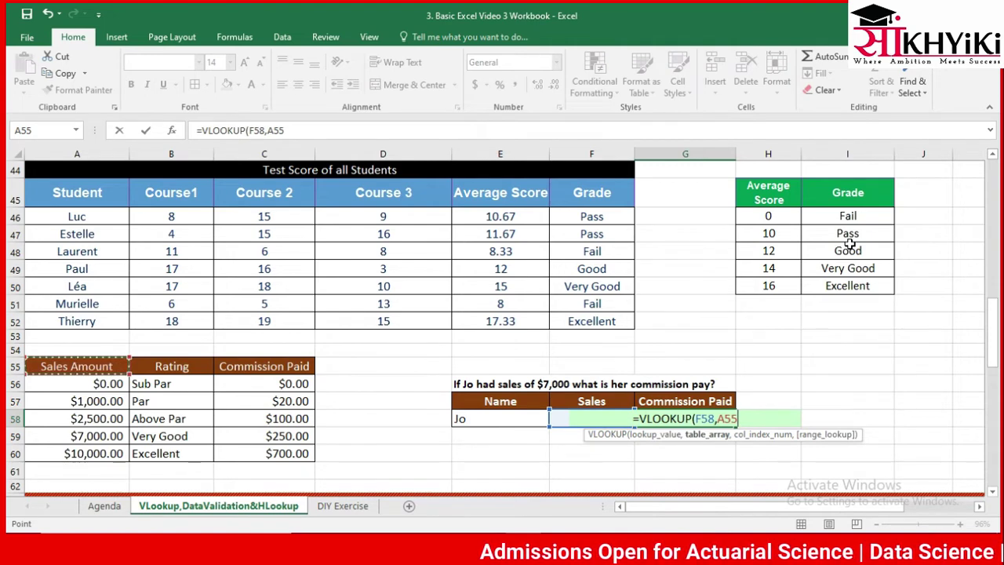
{"action": "key", "text": "ctrl+shift+Right"}
{"action": "key", "text": "ctrl+shift+Down"}
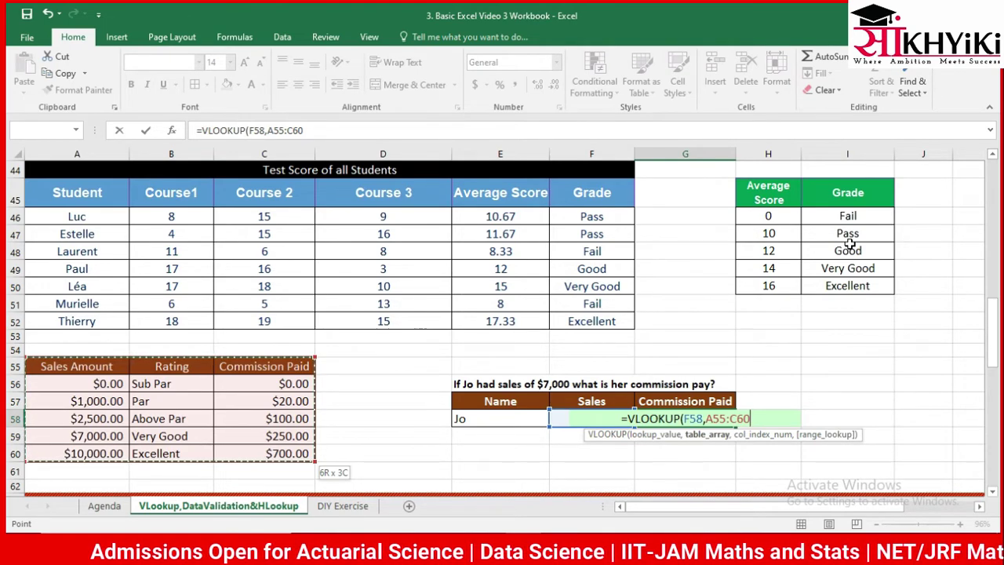
{"action": "key", "text": "F4"}
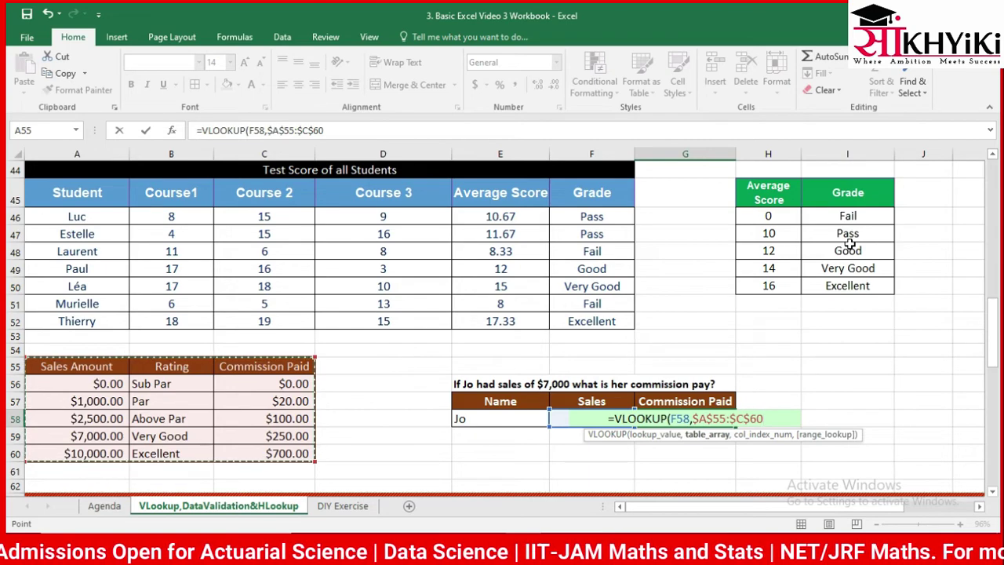
Finish the formula with return column 3 and exact match 0, giving 250.
{"action": "type", "text": ","}
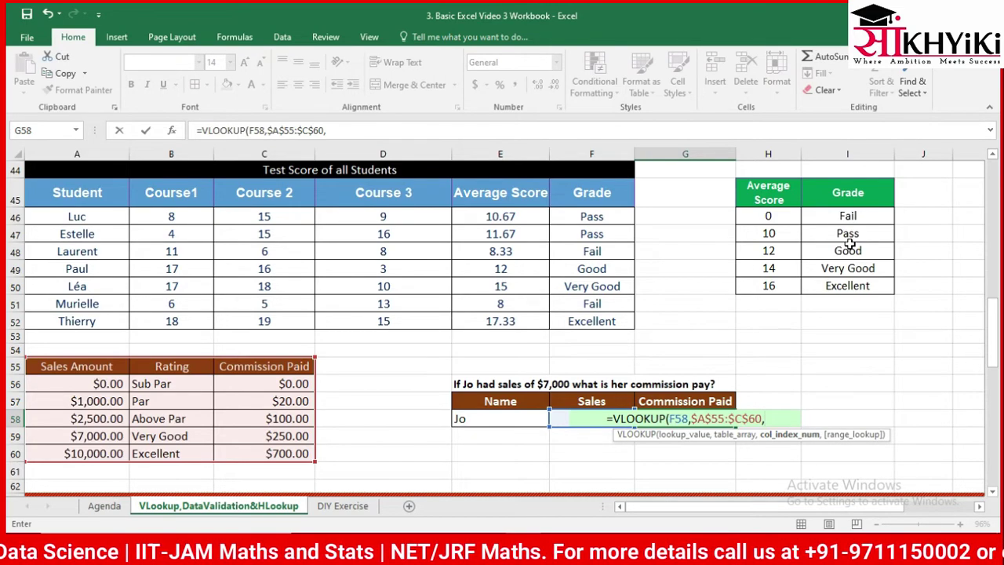
{"action": "type", "text": "3,"}
{"action": "key", "text": "BackSpace"}
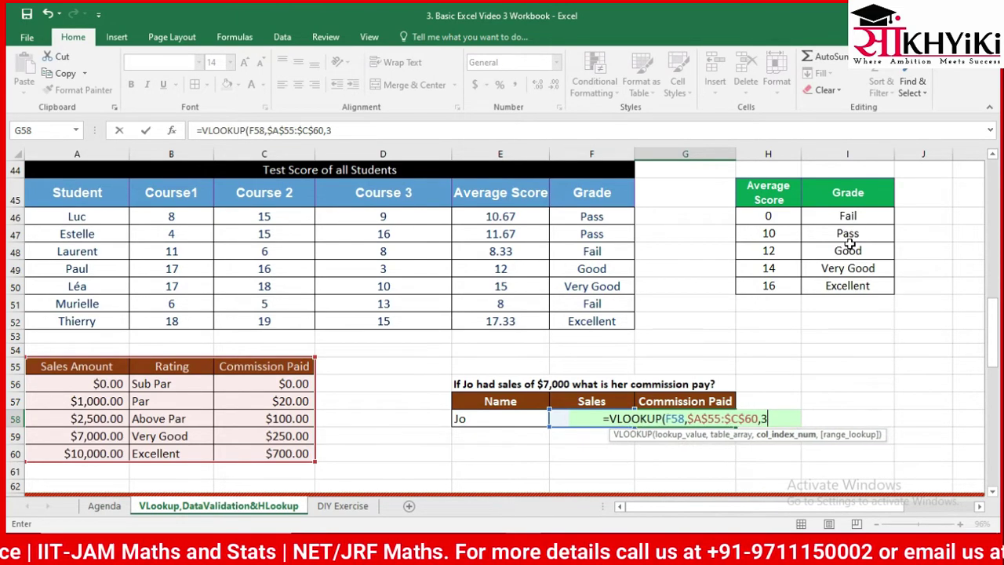
{"action": "type", "text": ",0"}
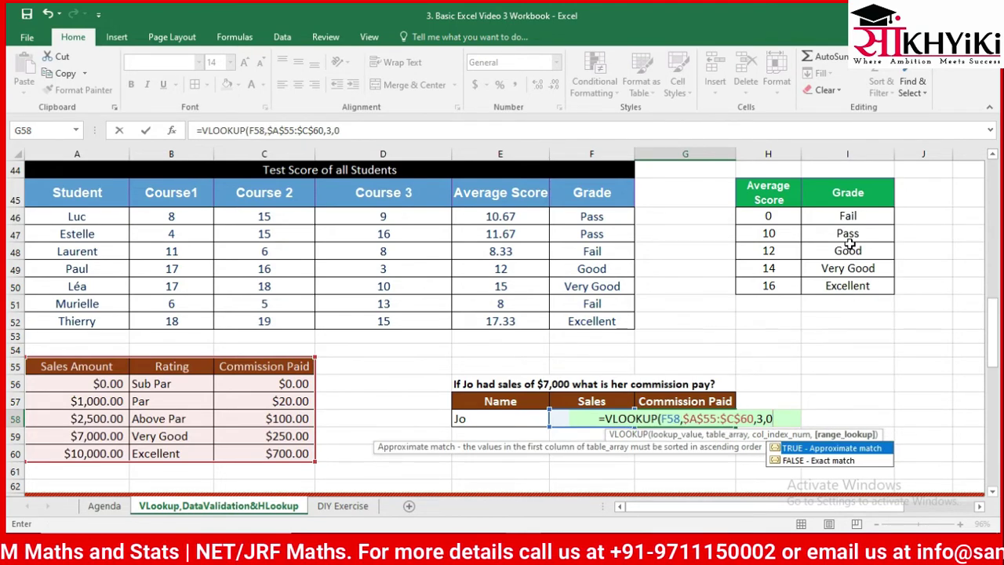
{"action": "type", "text": ")"}
{"action": "key", "text": "Return"}
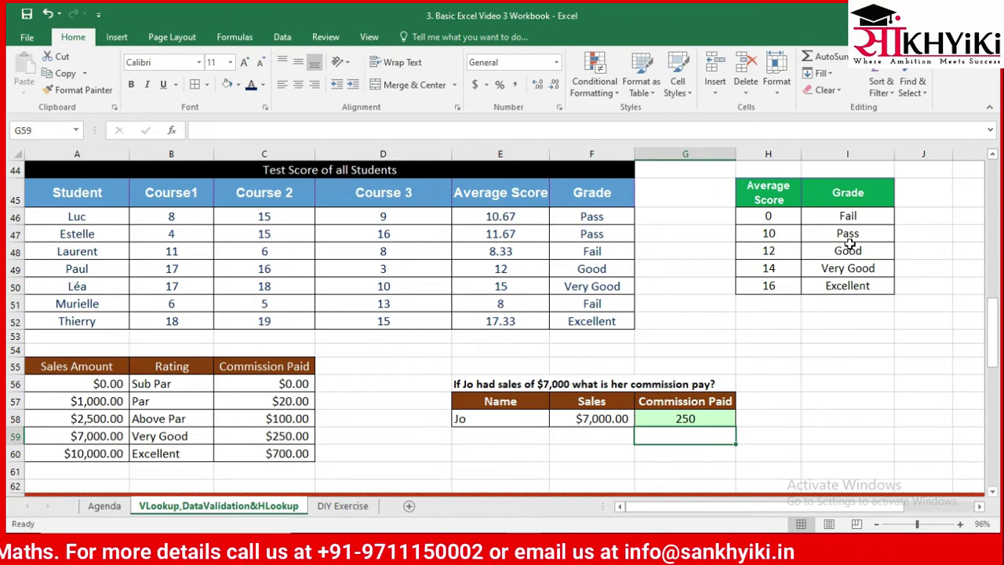
Change Jo's sales in F58 to 6000, making her commission show #N/A.
{"action": "key", "text": "Up"}
{"action": "key", "text": "Left"}
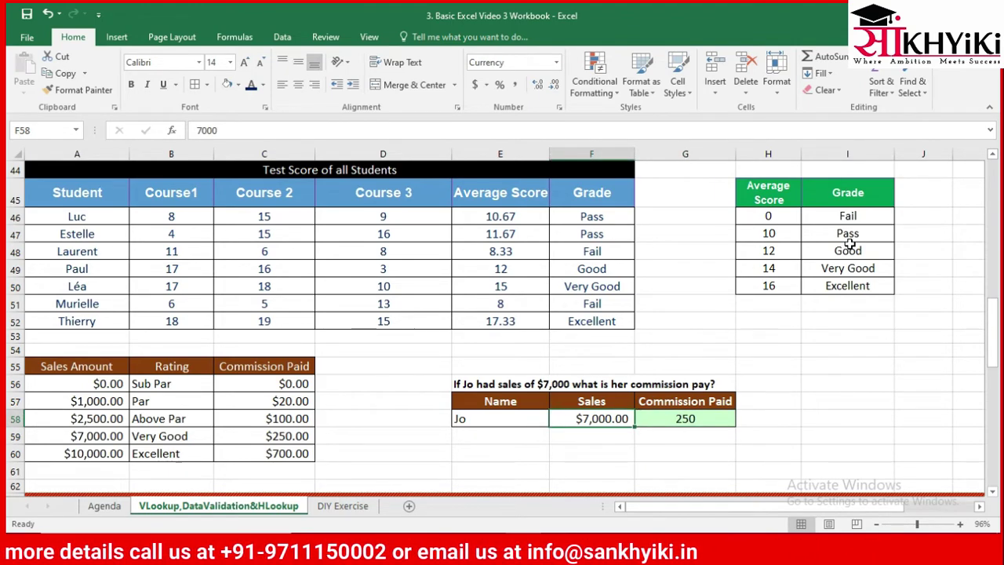
{"action": "type", "text": "6000"}
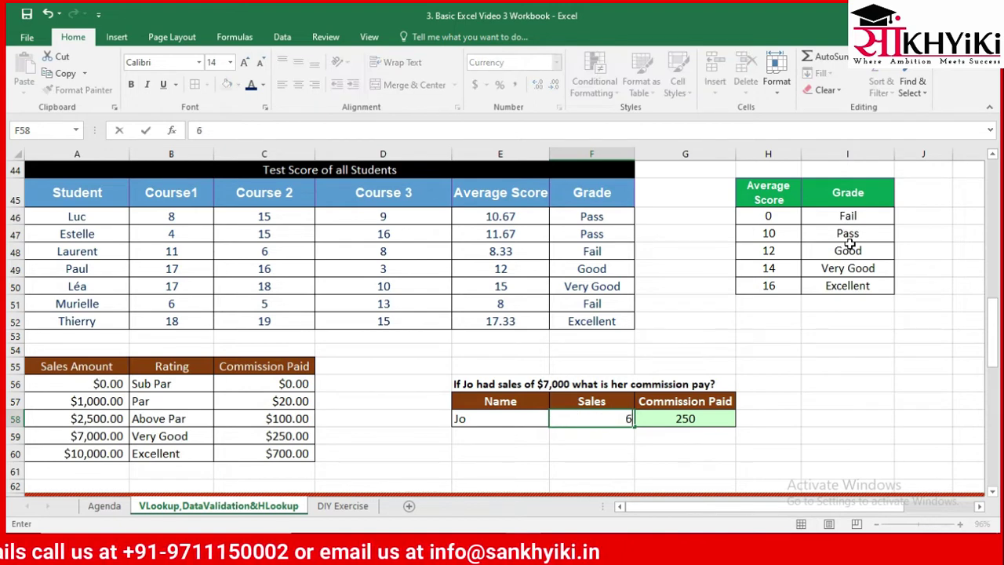
{"action": "key", "text": "Return"}
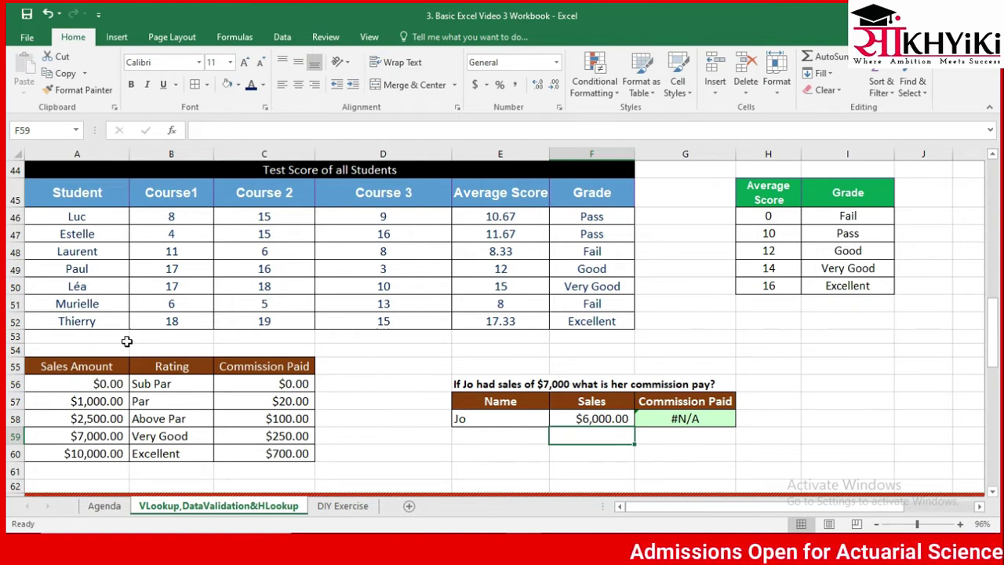
Inspect the Par and Above Par rows of the commission table, then return to G58.
{"action": "left_click", "coordinate": [112, 404]}
{"action": "key", "text": "Right"}
{"action": "key", "text": "Right"}
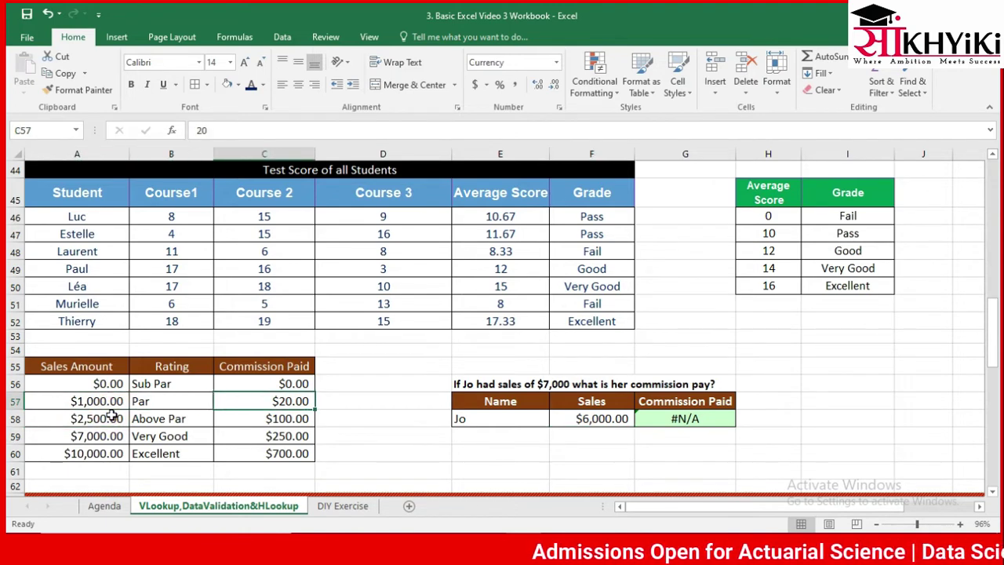
{"action": "key", "text": "Right"}
{"action": "key", "text": "Left"}
{"action": "key", "text": "Down"}
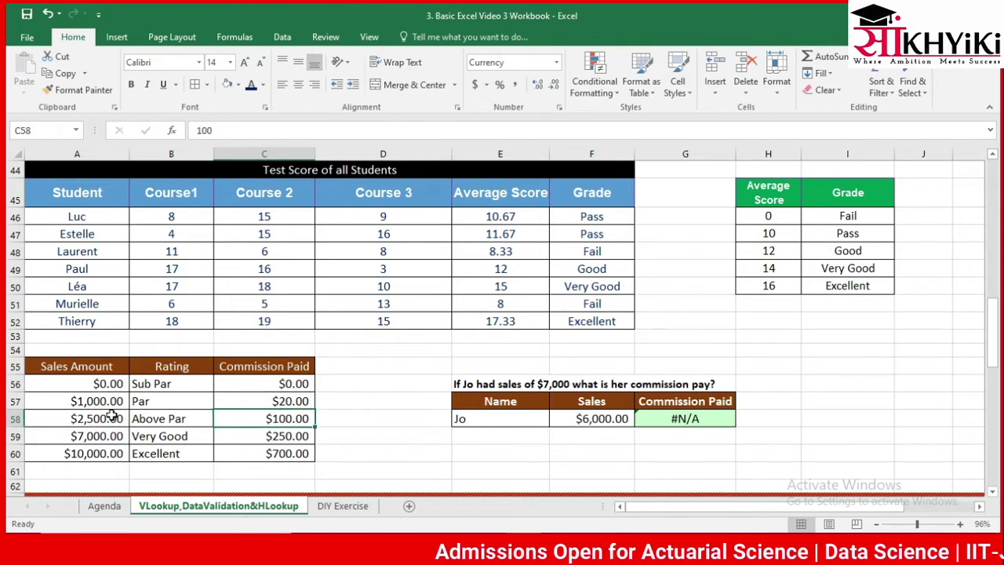
{"action": "key", "text": "Left"}
{"action": "key", "text": "Left"}
{"action": "key", "text": "Right"}
{"action": "key", "text": "Right"}
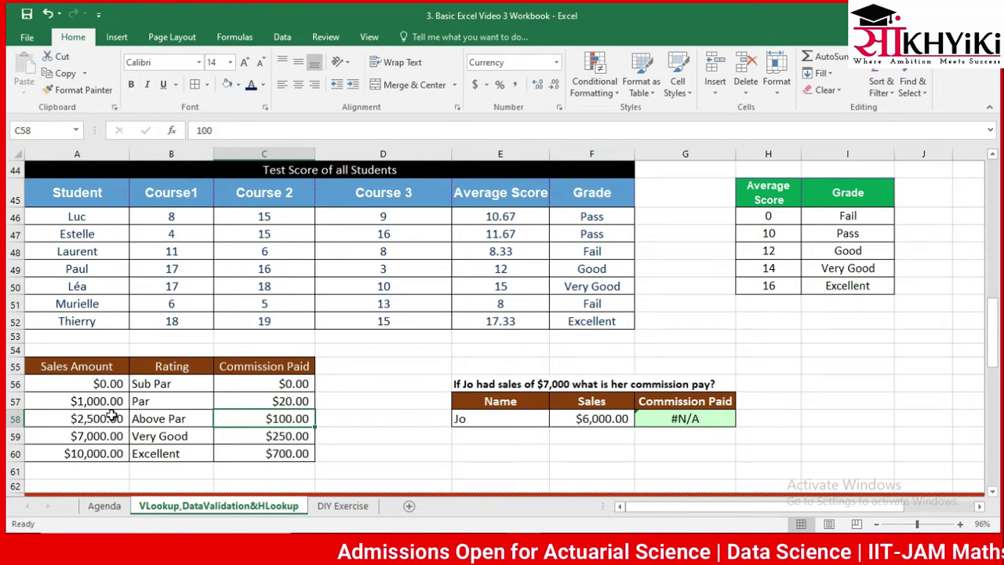
{"action": "key", "text": "Down"}
{"action": "key", "text": "Up"}
{"action": "key", "text": "Right"}
{"action": "key", "text": "Right"}
{"action": "key", "text": "Right"}
{"action": "key", "text": "Right"}
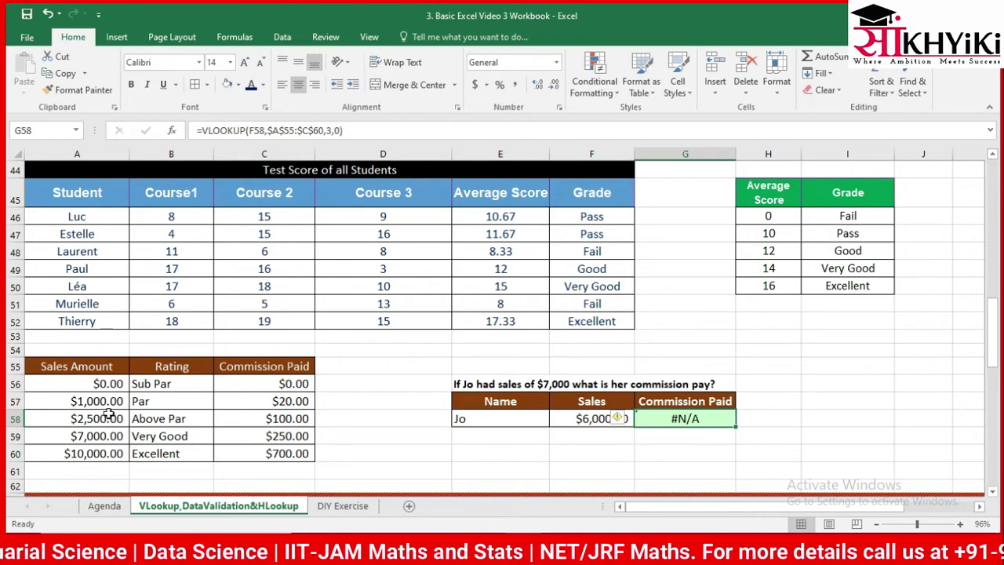
Change the VLOOKUP's match argument from 0 to 1 so $6,000 returns 100.
{"action": "double_click", "coordinate": [338, 131]}
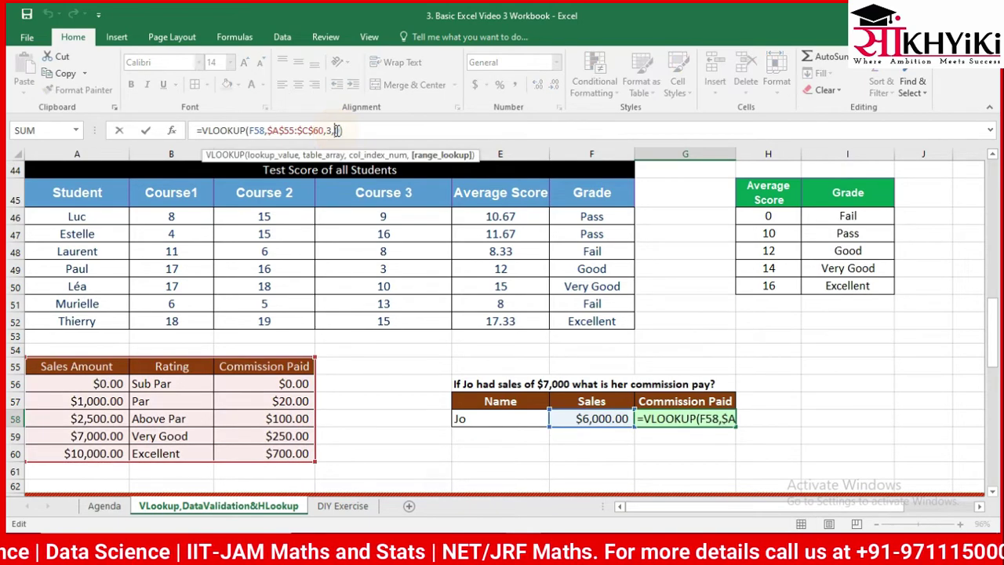
{"action": "type", "text": "1"}
{"action": "key", "text": "Return"}
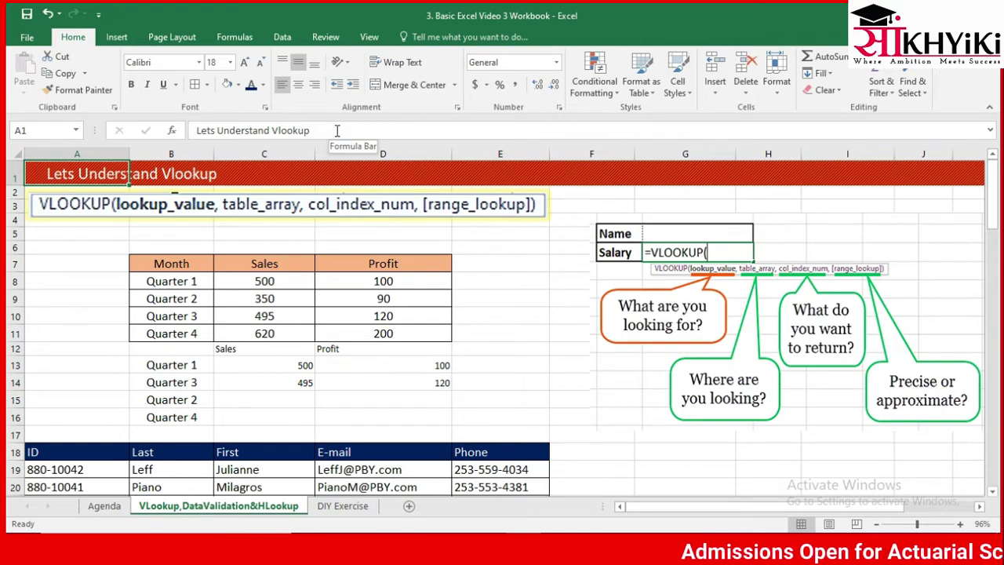
{"action": "key", "text": "ctrl+Down"}
{"action": "key", "text": "Down"}
{"action": "key", "text": "Down"}
{"action": "key", "text": "Down"}
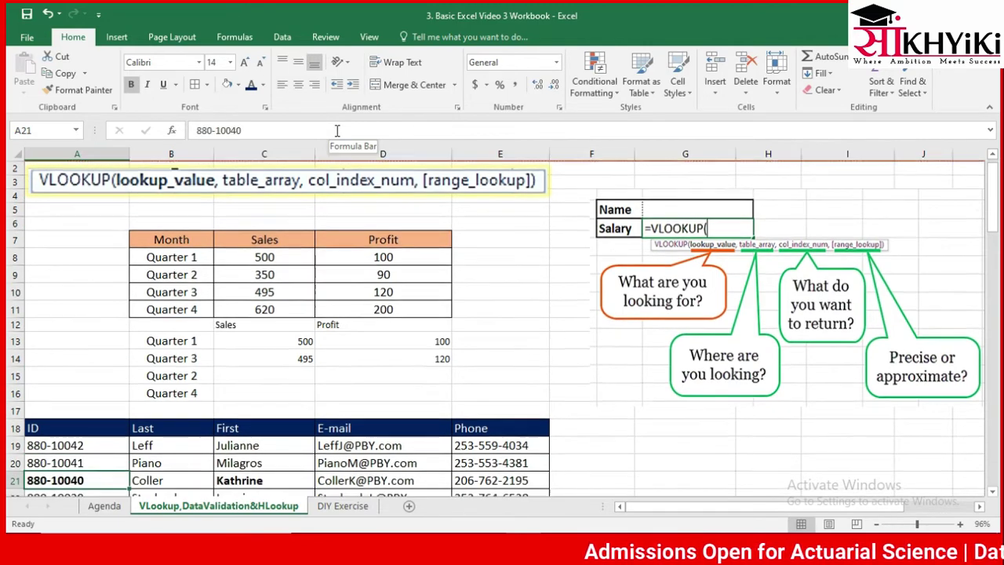
{"action": "key", "text": "Down"}
{"action": "key", "text": "Down"}
{"action": "key", "text": "Down"}
{"action": "key", "text": "Down"}
{"action": "key", "text": "Down"}
{"action": "key", "text": "Down"}
{"action": "key", "text": "Down"}
{"action": "key", "text": "Down"}
{"action": "key", "text": "Down"}
{"action": "key", "text": "Down"}
{"action": "key", "text": "Down"}
{"action": "key", "text": "Down"}
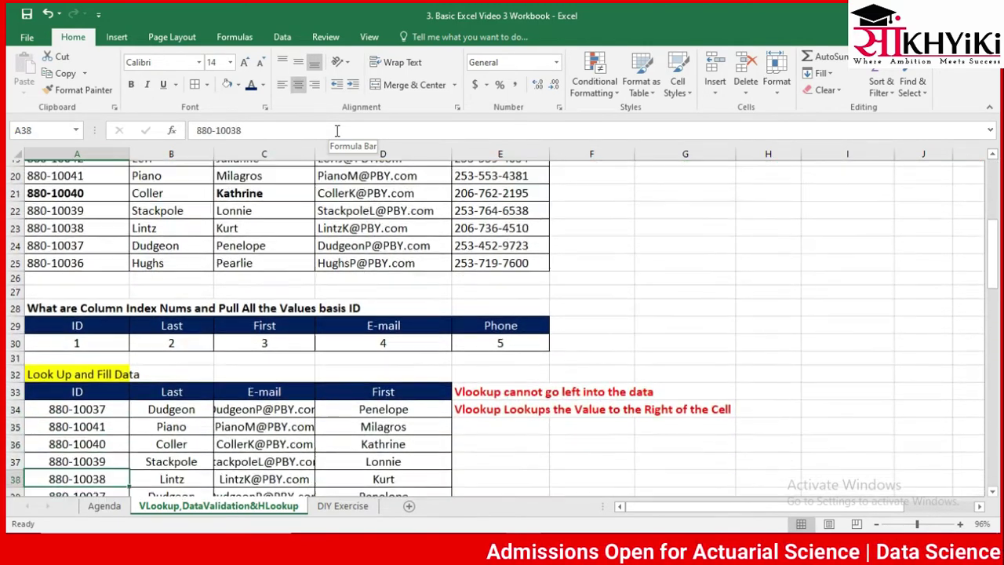
{"action": "key", "text": "Down"}
{"action": "key", "text": "Down"}
{"action": "key", "text": "Down"}
{"action": "key", "text": "Down"}
{"action": "key", "text": "Down"}
{"action": "key", "text": "Down"}
{"action": "key", "text": "Down"}
{"action": "key", "text": "Down"}
{"action": "key", "text": "Down"}
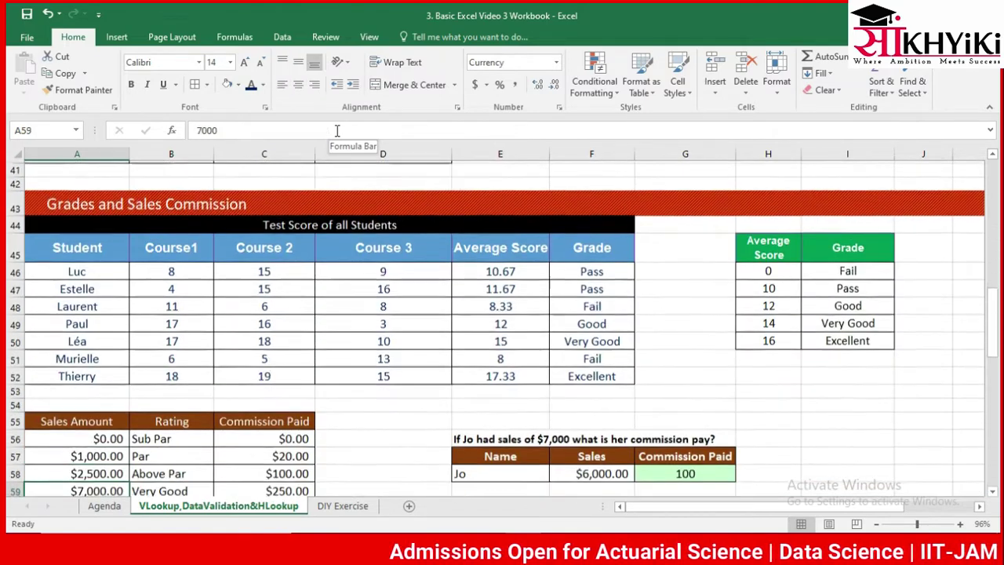
{"action": "key", "text": "Down"}
{"action": "key", "text": "Down"}
{"action": "key", "text": "Down"}
{"action": "key", "text": "Down"}
{"action": "key", "text": "Down"}
{"action": "key", "text": "Down"}
{"action": "key", "text": "Down"}
{"action": "key", "text": "Down"}
{"action": "key", "text": "Down"}
{"action": "key", "text": "Down"}
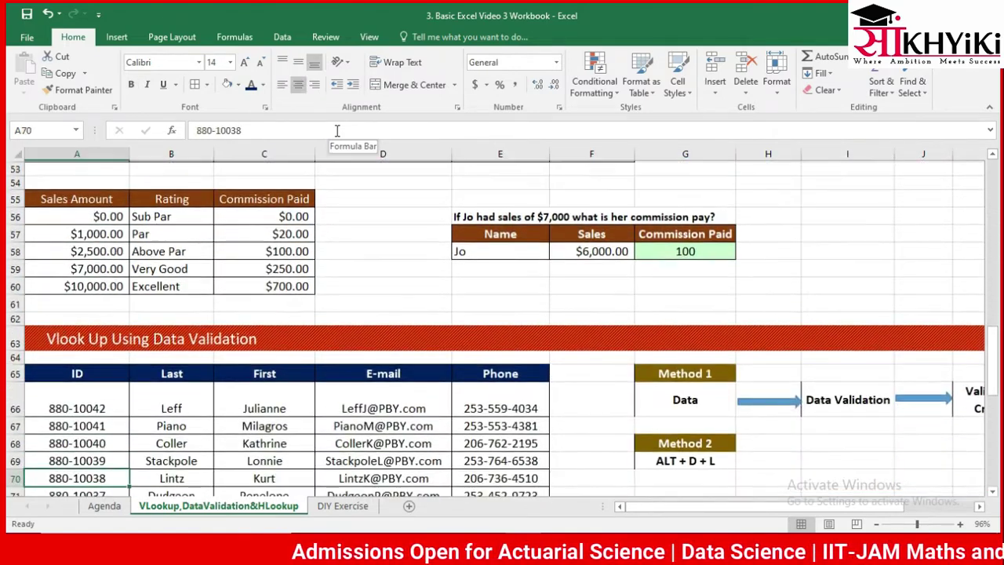
{"action": "key", "text": "Down"}
{"action": "key", "text": "Down"}
{"action": "key", "text": "Down"}
{"action": "key", "text": "Down"}
{"action": "key", "text": "Down"}
{"action": "key", "text": "Right"}
{"action": "key", "text": "Right"}
{"action": "key", "text": "Right"}
{"action": "key", "text": "Right"}
{"action": "key", "text": "Right"}
{"action": "key", "text": "Right"}
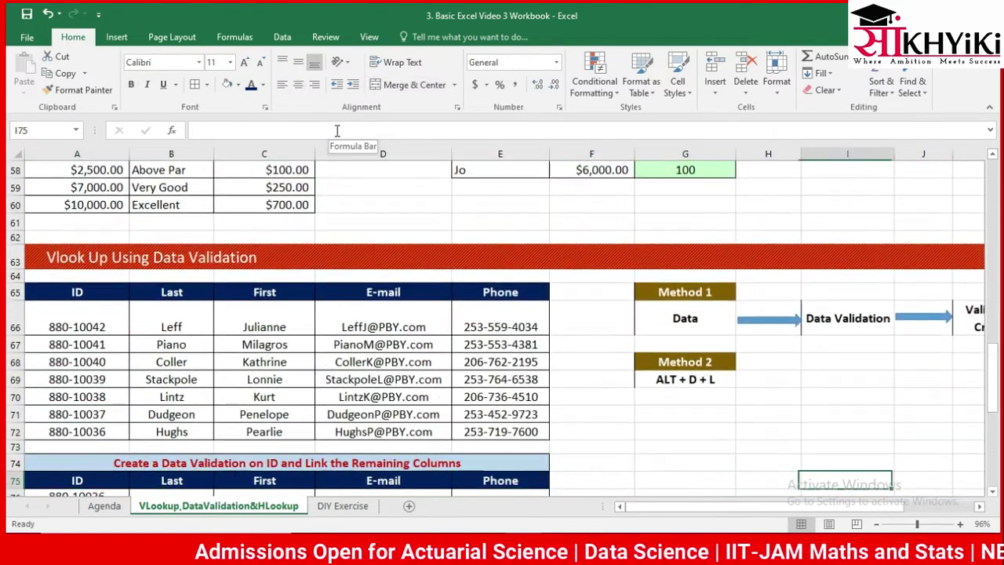
{"action": "key", "text": "Right"}
{"action": "key", "text": "Right"}
{"action": "key", "text": "Right"}
{"action": "key", "text": "Right"}
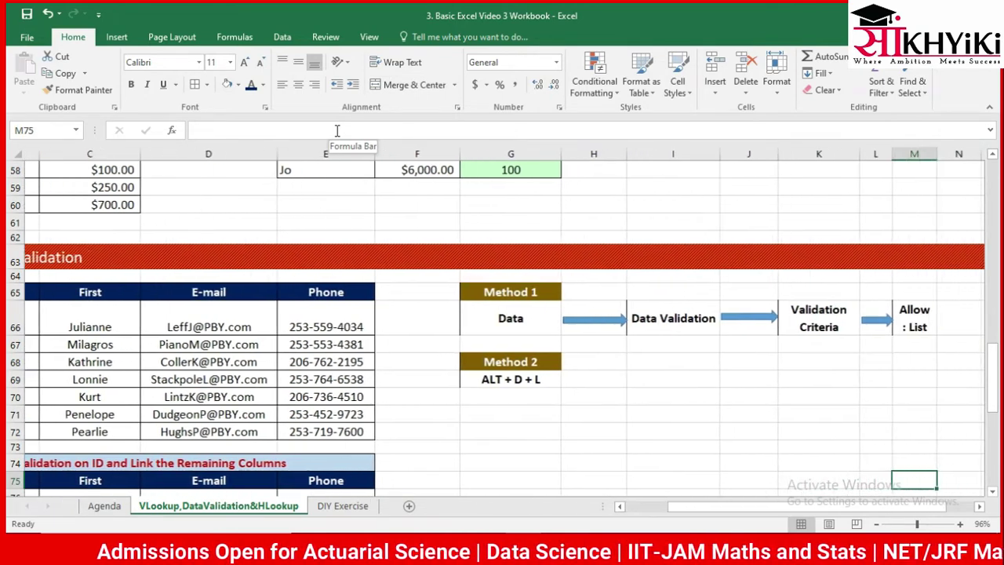
{"action": "key", "text": "Right"}
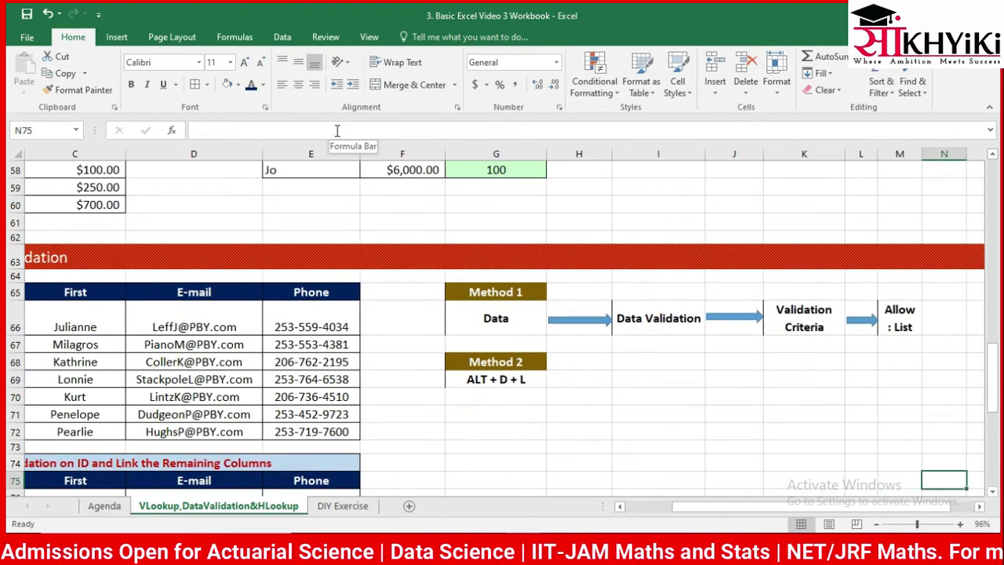
{"action": "key", "text": "Left"}
{"action": "key", "text": "Left"}
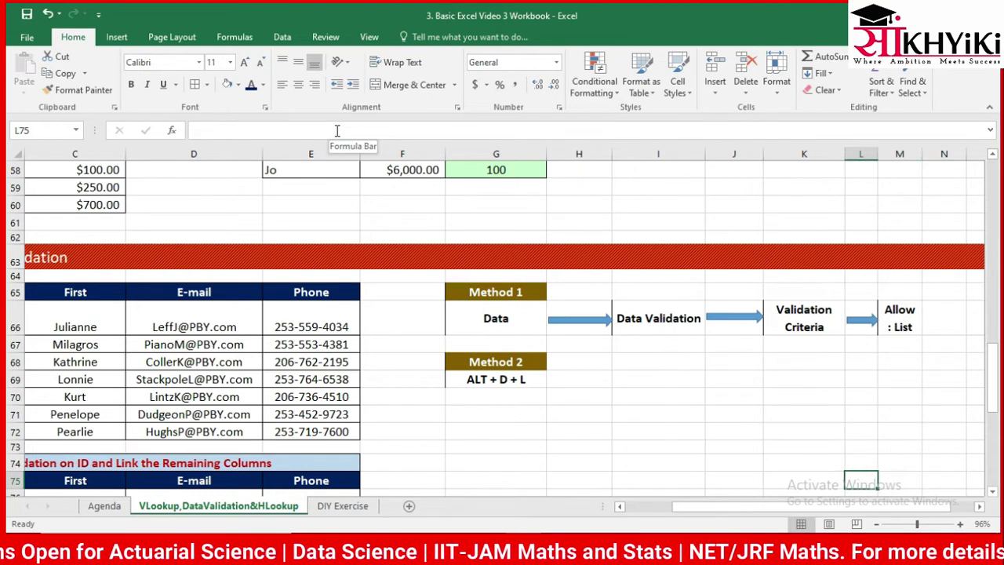
{"action": "key", "text": "Left"}
{"action": "key", "text": "Left"}
{"action": "key", "text": "Left"}
{"action": "key", "text": "Left"}
{"action": "key", "text": "Up"}
{"action": "key", "text": "Up"}
{"action": "key", "text": "Up"}
{"action": "key", "text": "Up"}
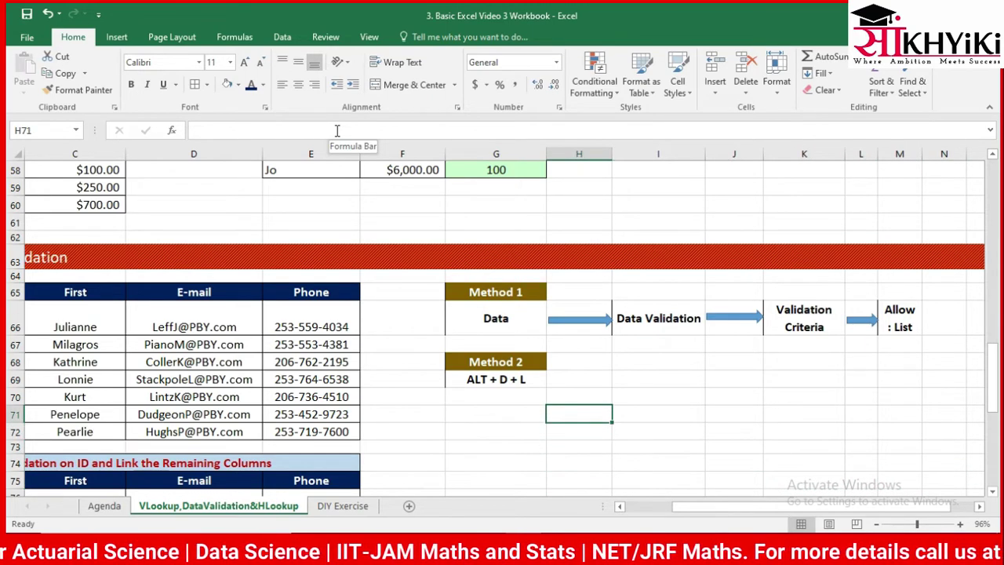
{"action": "key", "text": "Left"}
{"action": "key", "text": "Left"}
{"action": "key", "text": "Up"}
{"action": "key", "text": "Up"}
{"action": "key", "text": "Up"}
{"action": "key", "text": "Up"}
{"action": "key", "text": "Right"}
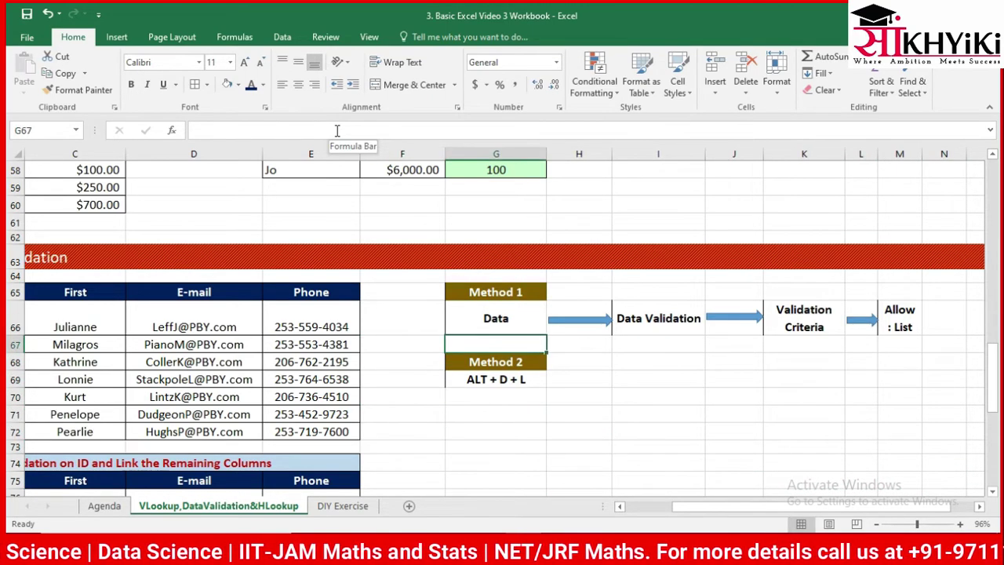
{"action": "key", "text": "Up"}
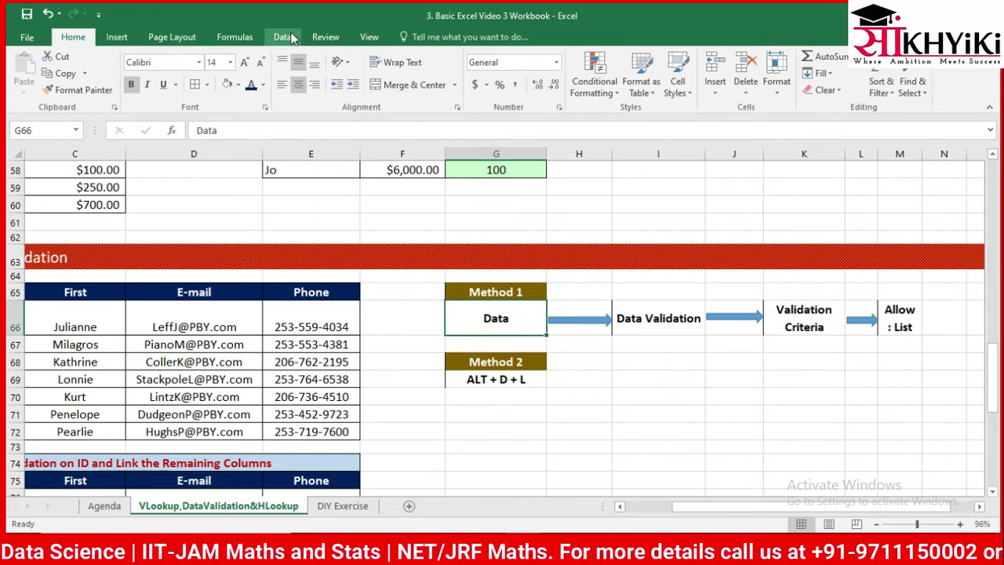
Open Data Validation from the Data tab, choose List, then dismiss it with Esc.
{"action": "left_click", "coordinate": [290, 38]}
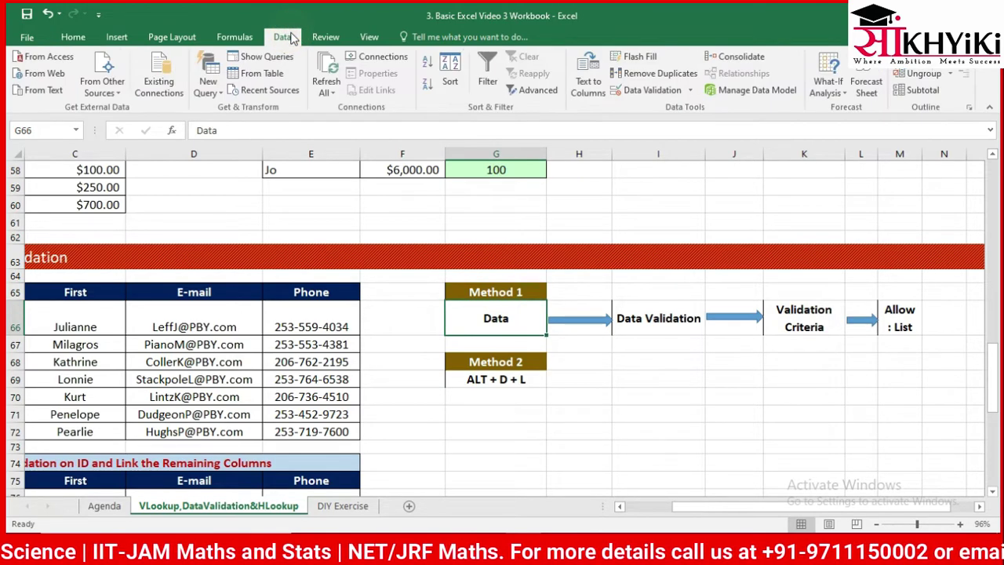
{"action": "left_click", "coordinate": [639, 93]}
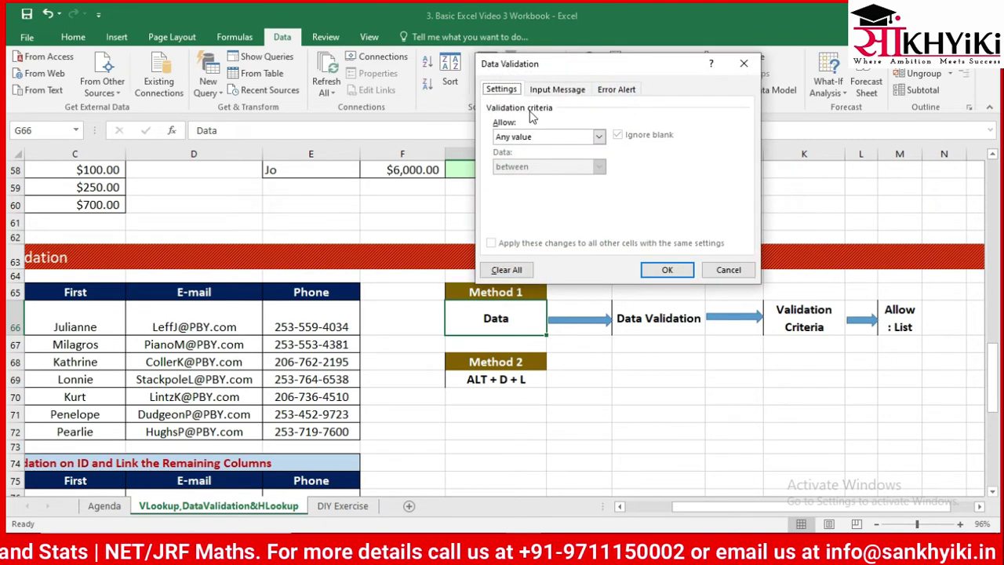
{"action": "left_click", "coordinate": [532, 140]}
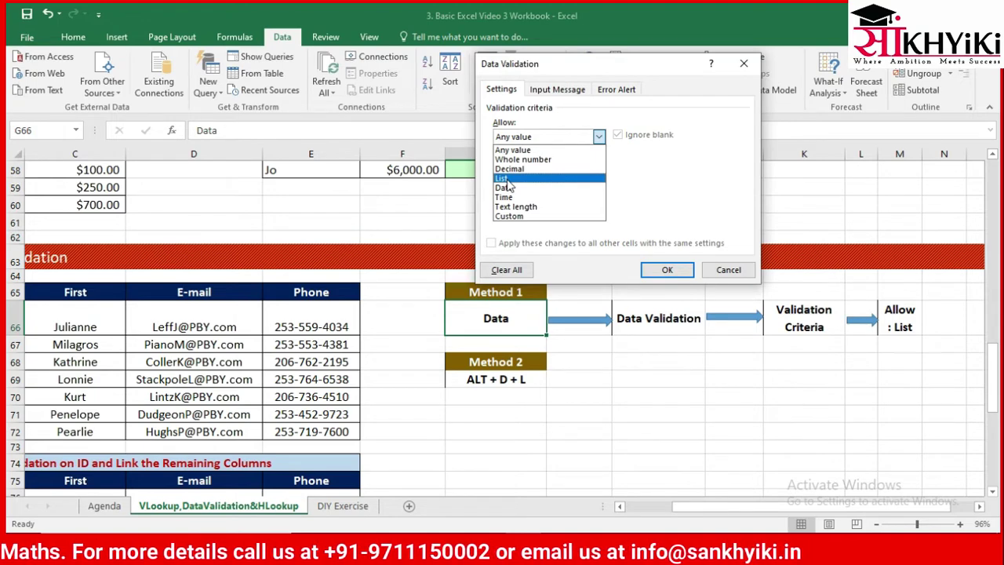
{"action": "left_click", "coordinate": [505, 179]}
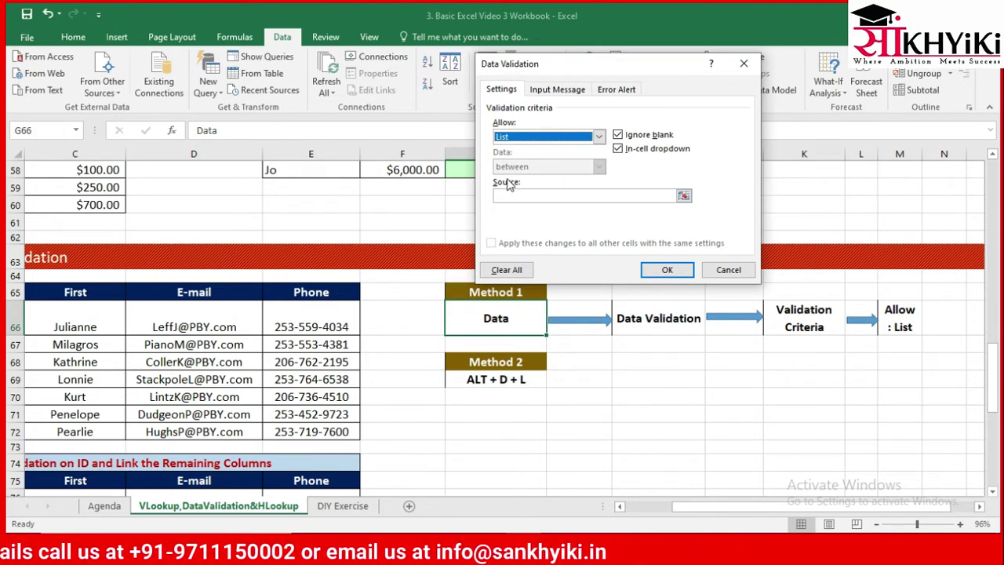
{"action": "key", "text": "Escape"}
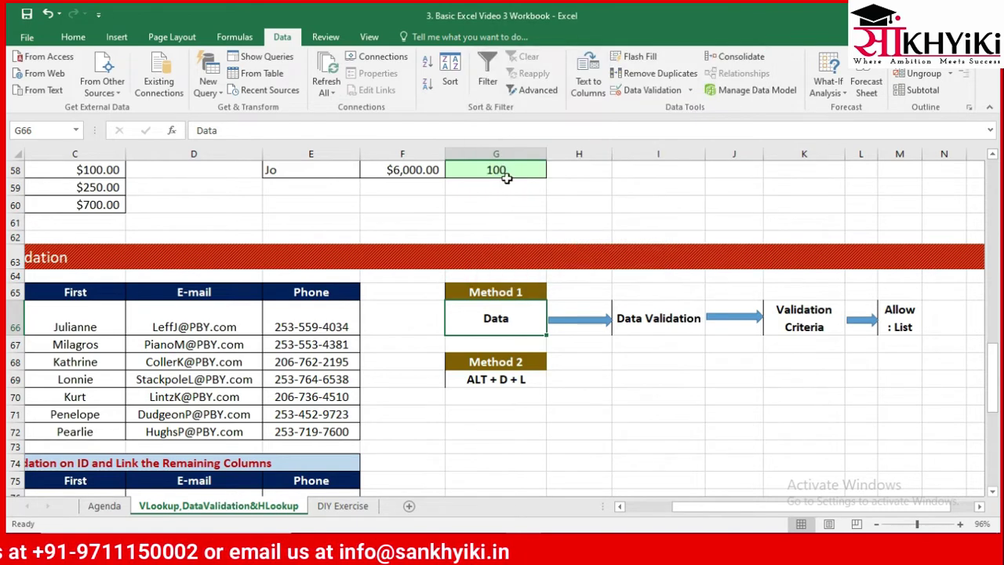
Reopen Data Validation with Alt+D+L, choose List again, then cancel without applying.
{"action": "key", "text": "alt"}
{"action": "key", "text": "d"}
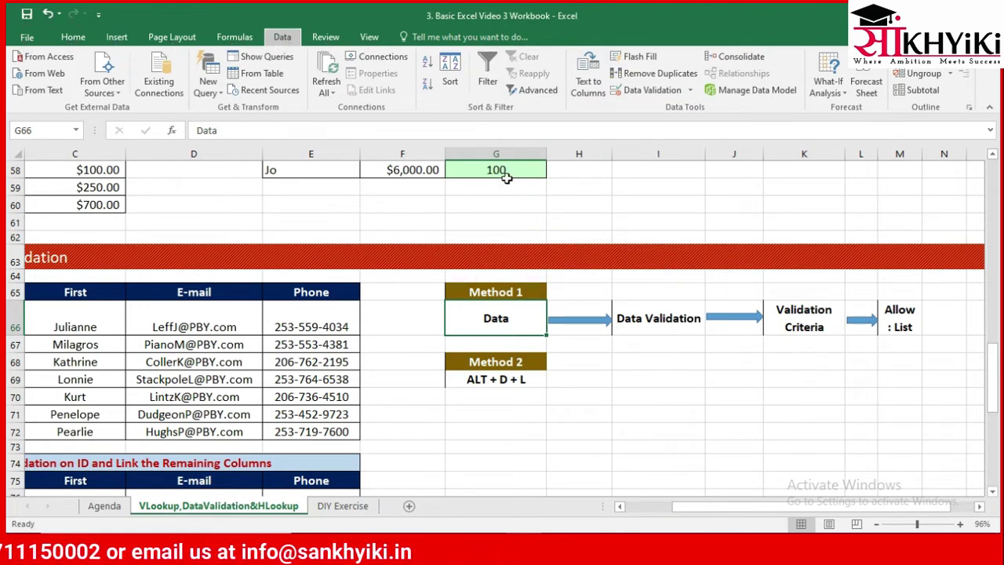
{"action": "key", "text": "l"}
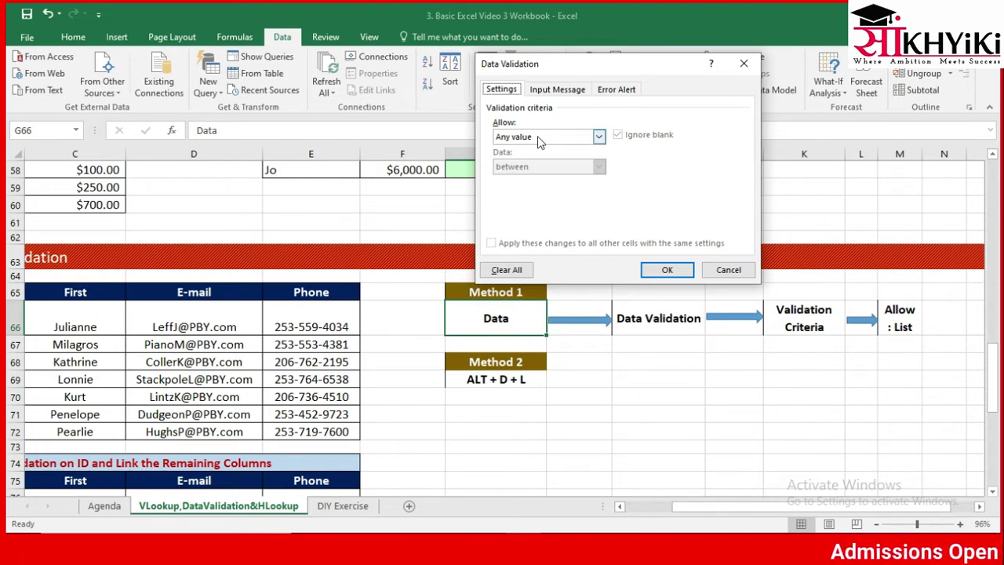
{"action": "left_click", "coordinate": [537, 135]}
{"action": "left_click", "coordinate": [516, 182]}
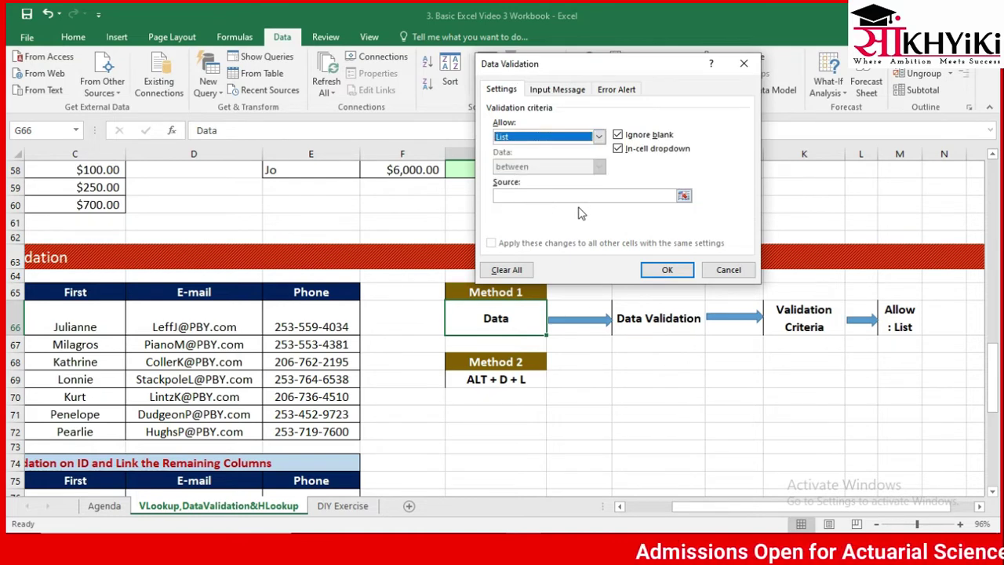
{"action": "left_click", "coordinate": [726, 270]}
{"action": "key", "text": "Left"}
{"action": "key", "text": "Left"}
Select the ID cell A76 holding 880-10036 under the Create a Data Validation heading.
{"action": "key", "text": "Left"}
{"action": "key", "text": "Left"}
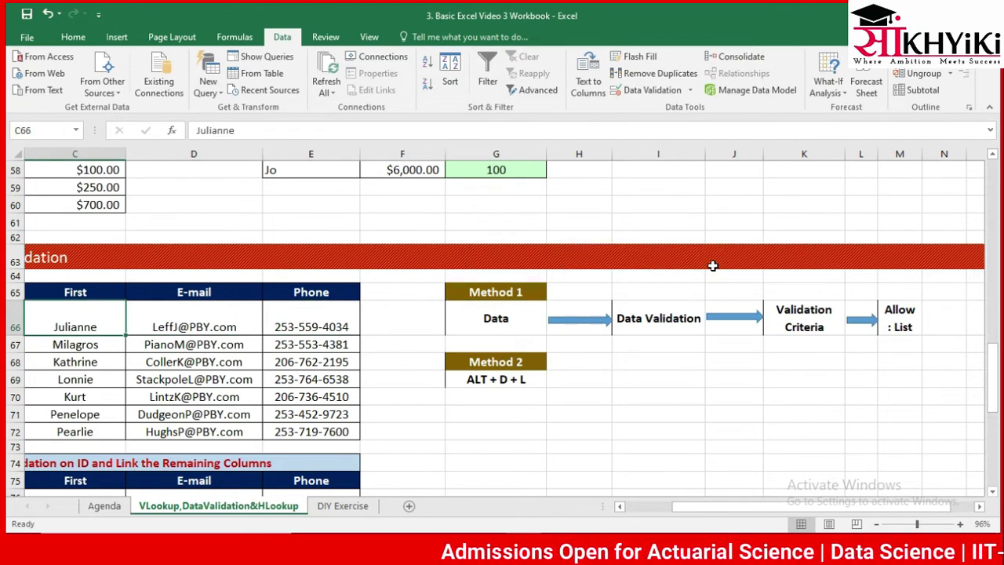
{"action": "key", "text": "Left"}
{"action": "key", "text": "Left"}
{"action": "key", "text": "Down"}
{"action": "key", "text": "Down"}
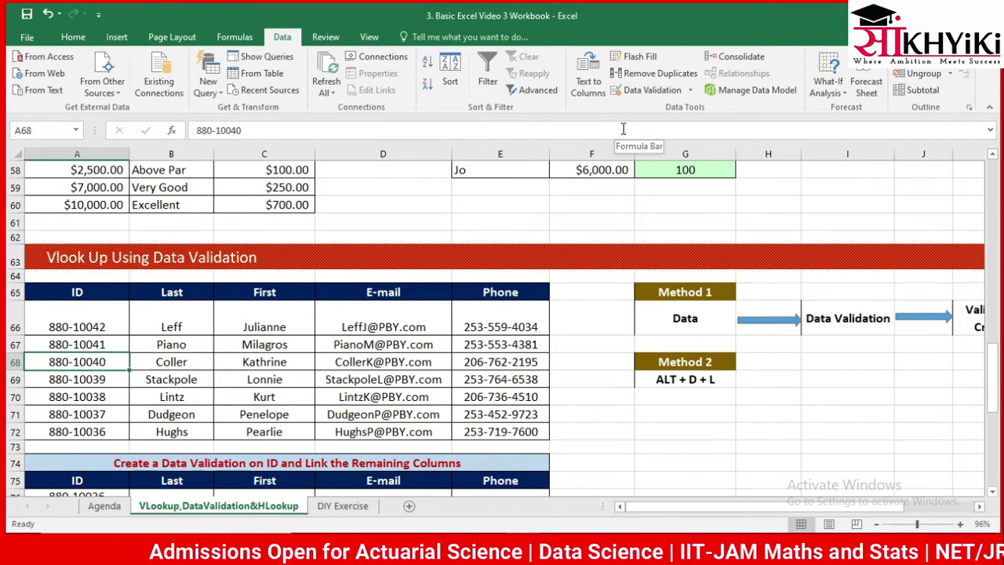
{"action": "key", "text": "Down"}
{"action": "key", "text": "Down"}
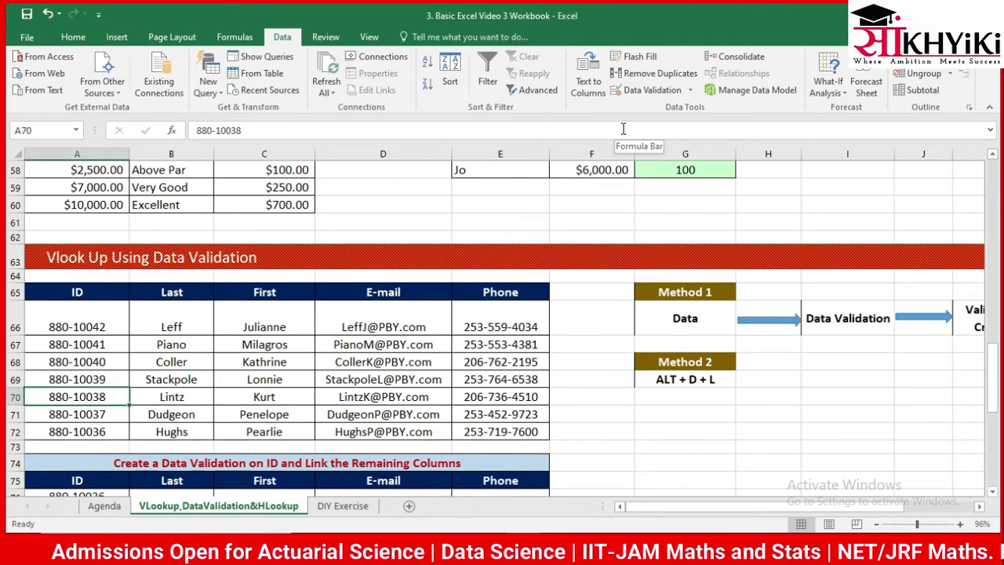
{"action": "key", "text": "Down"}
{"action": "key", "text": "Down"}
{"action": "key", "text": "Down"}
{"action": "key", "text": "Down"}
{"action": "key", "text": "Down"}
{"action": "key", "text": "Down"}
{"action": "scroll", "coordinate": [623, 129], "scroll_direction": "down", "scroll_amount": 1}
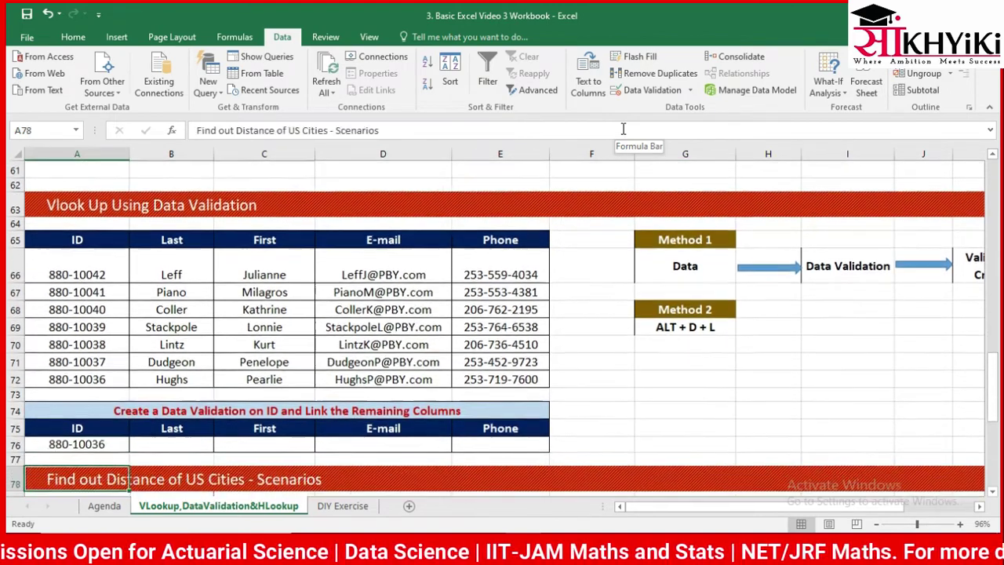
{"action": "key", "text": "Up"}
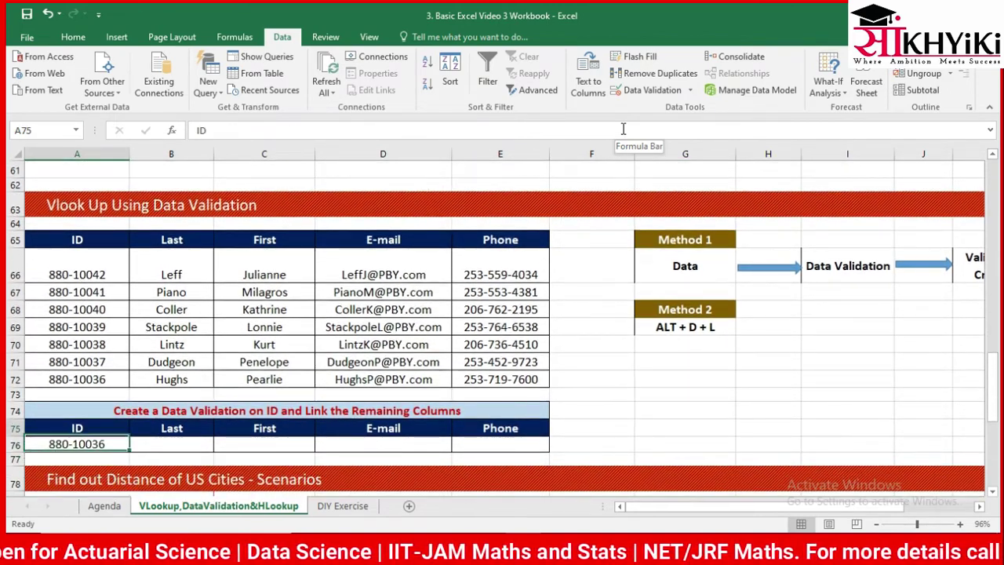
{"action": "key", "text": "Up"}
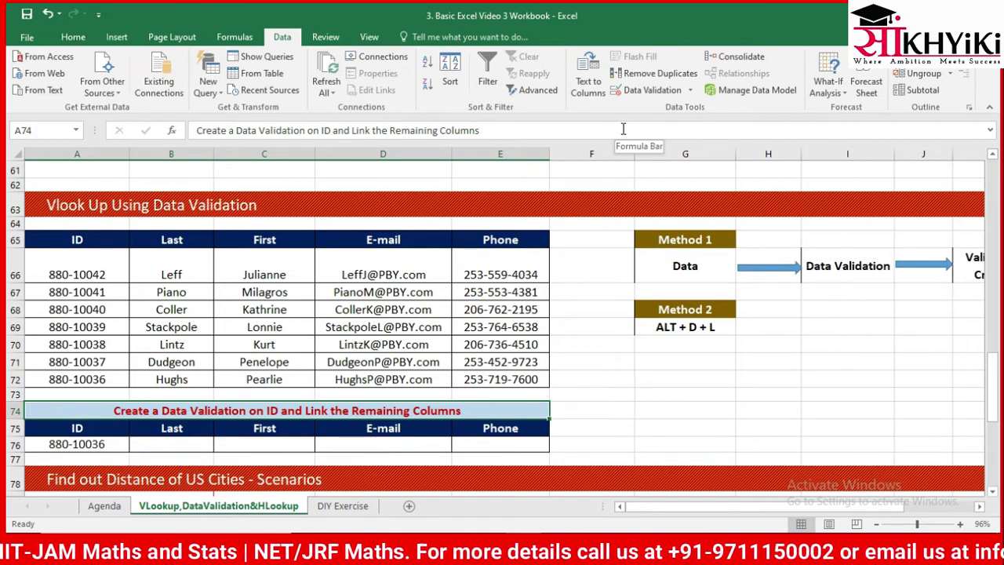
{"action": "key", "text": "Down"}
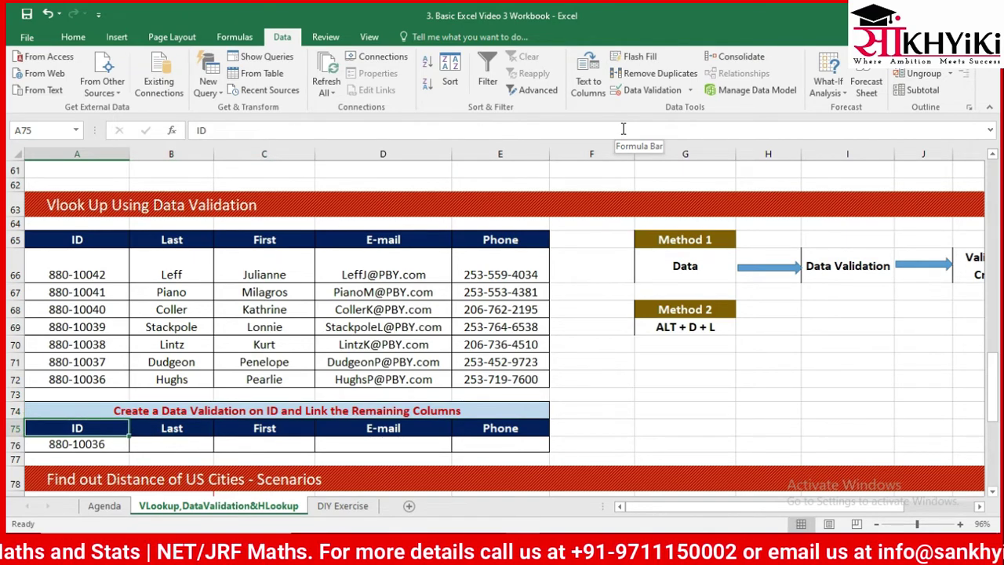
{"action": "key", "text": "Down"}
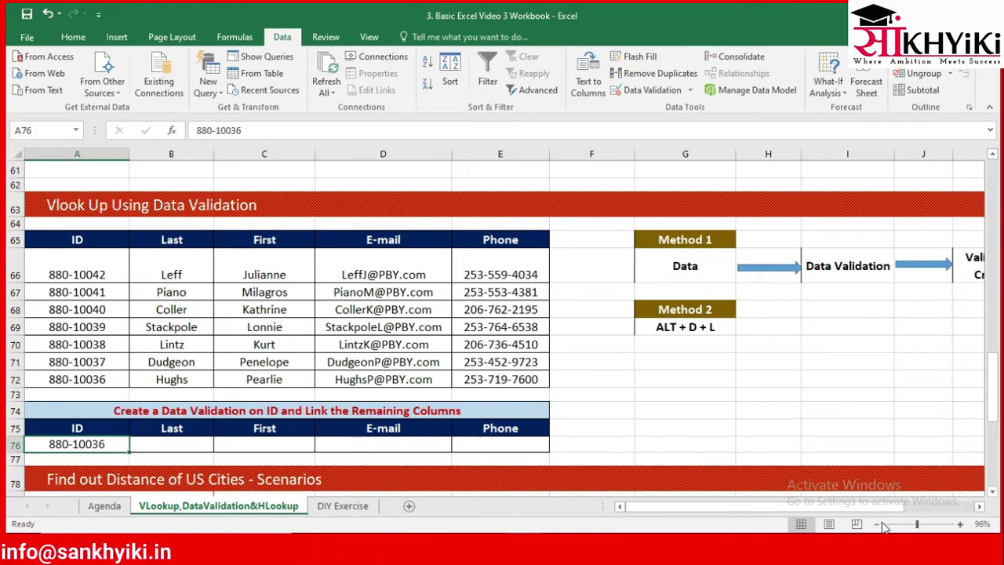
Zoom the sheet to 136% and open Data Validation for A76 with Alt+D+L.
{"action": "left_click", "coordinate": [924, 526]}
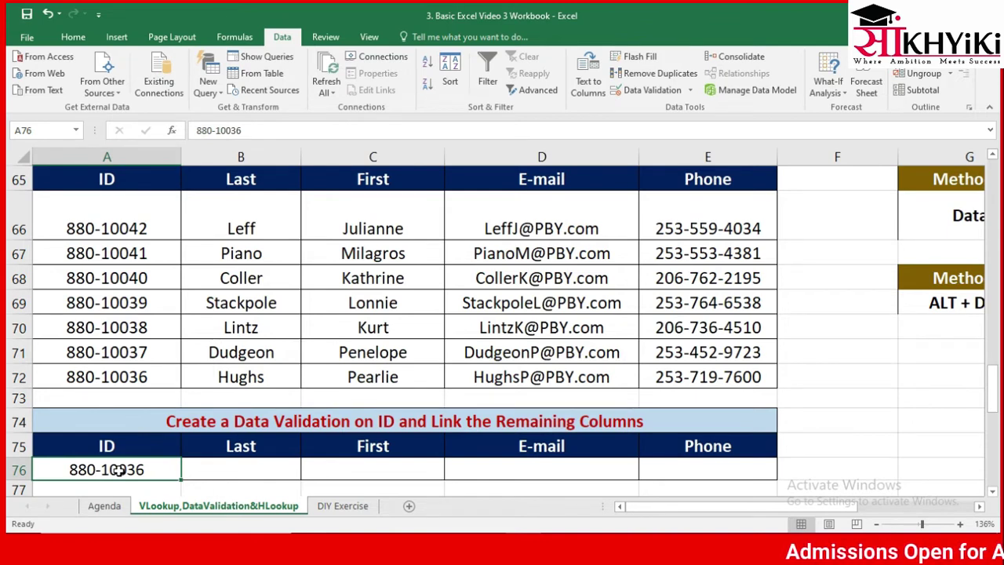
{"action": "key", "text": "alt"}
{"action": "key", "text": "d"}
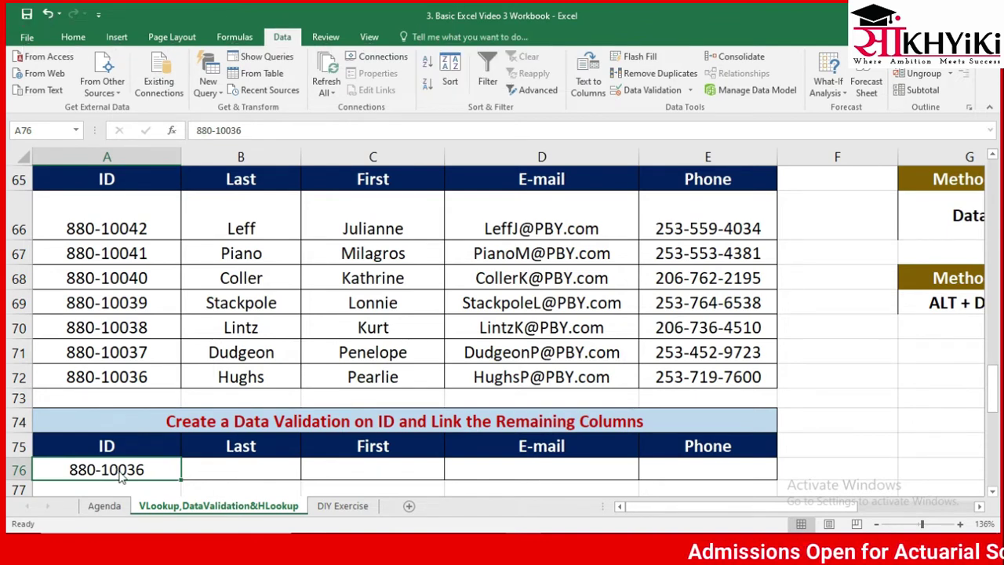
{"action": "key", "text": "l"}
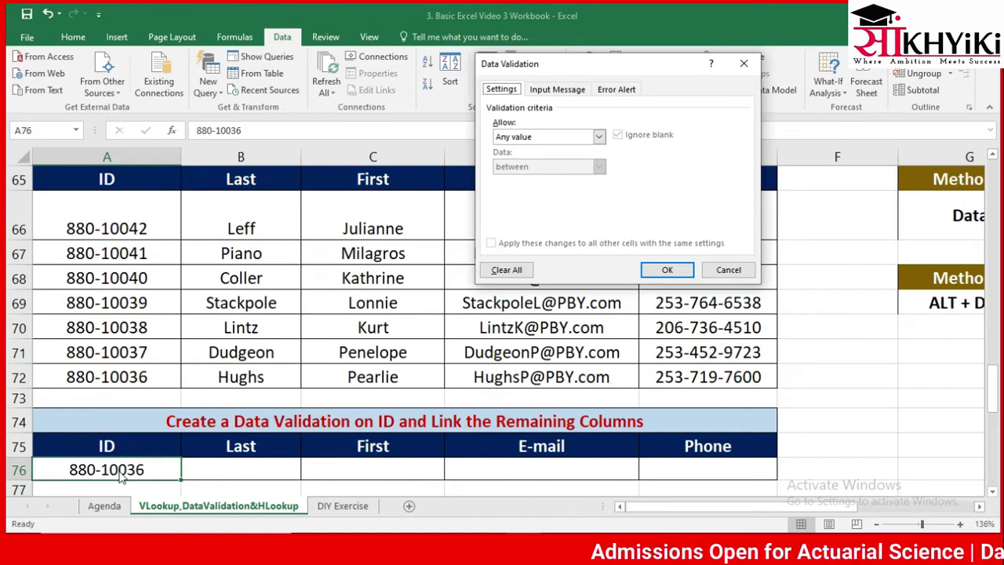
Set A76's validation to Allow List with source =$A$66:$A$72 and confirm.
{"action": "left_click", "coordinate": [597, 137]}
{"action": "left_click", "coordinate": [535, 179]}
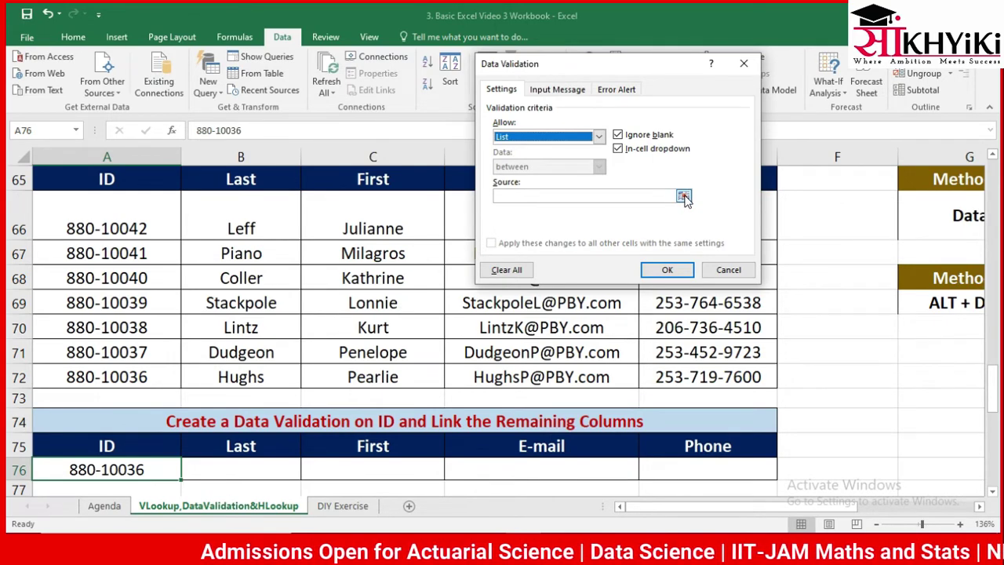
{"action": "left_click", "coordinate": [683, 196]}
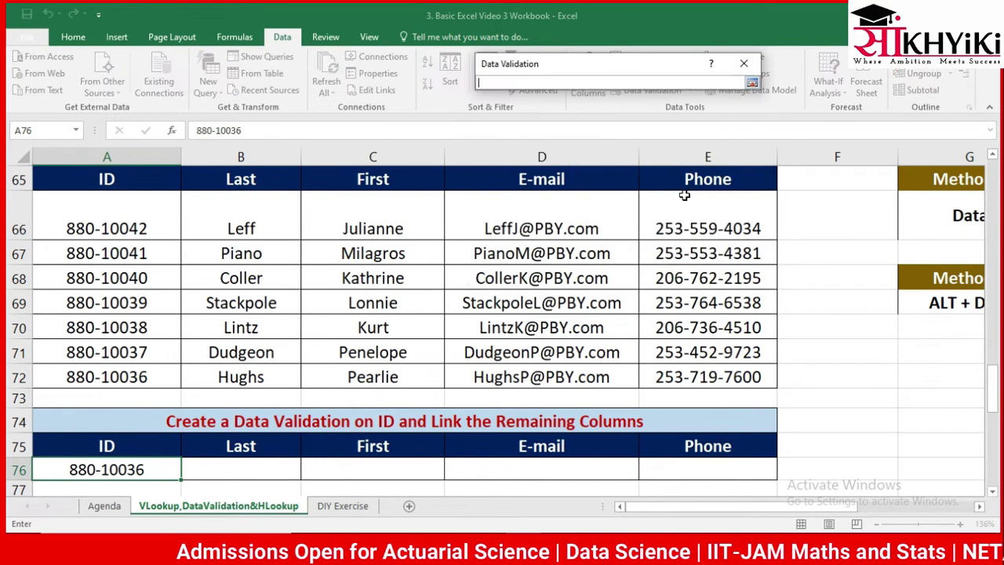
{"action": "left_click", "coordinate": [112, 202]}
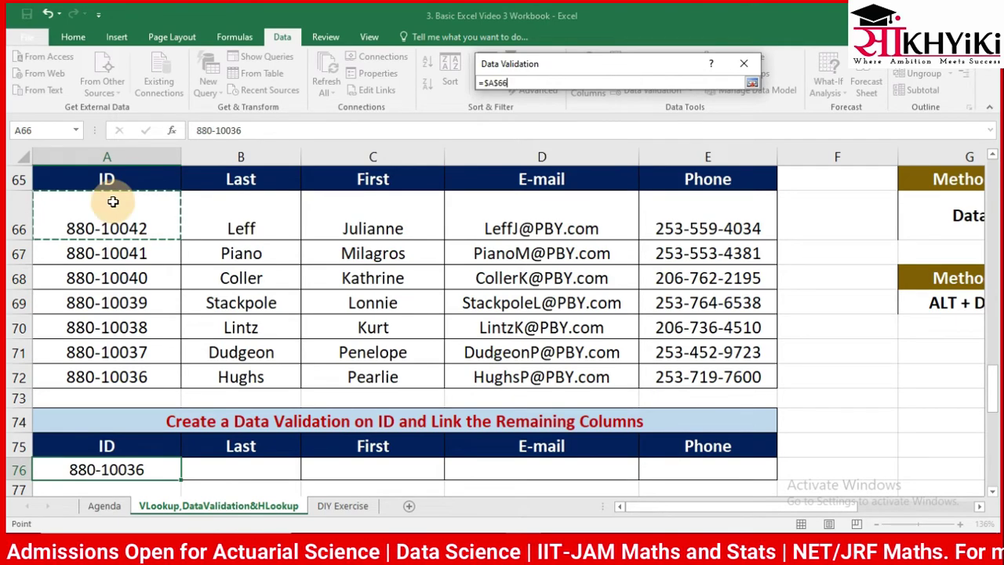
{"action": "key", "text": "shift+Down"}
{"action": "key", "text": "shift+Down"}
{"action": "key", "text": "shift+Down"}
{"action": "key", "text": "shift+Down"}
{"action": "key", "text": "shift+Down"}
{"action": "key", "text": "shift+Down"}
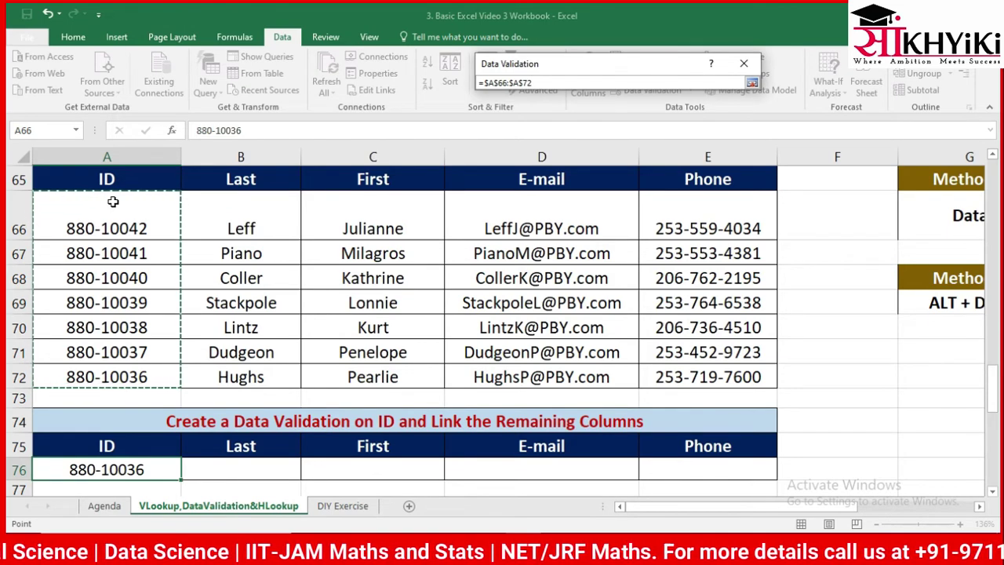
{"action": "key", "text": "Return"}
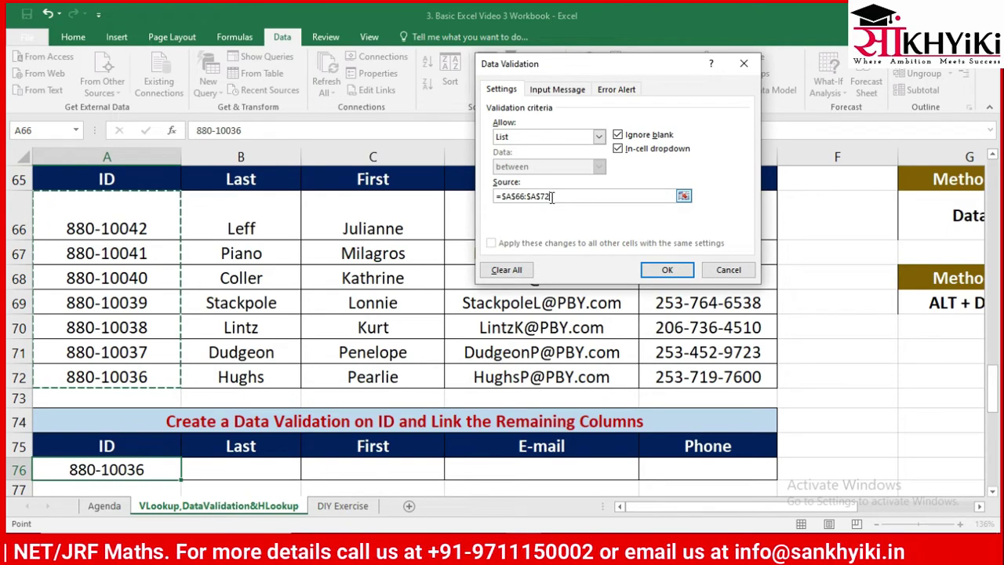
{"action": "left_click", "coordinate": [665, 269]}
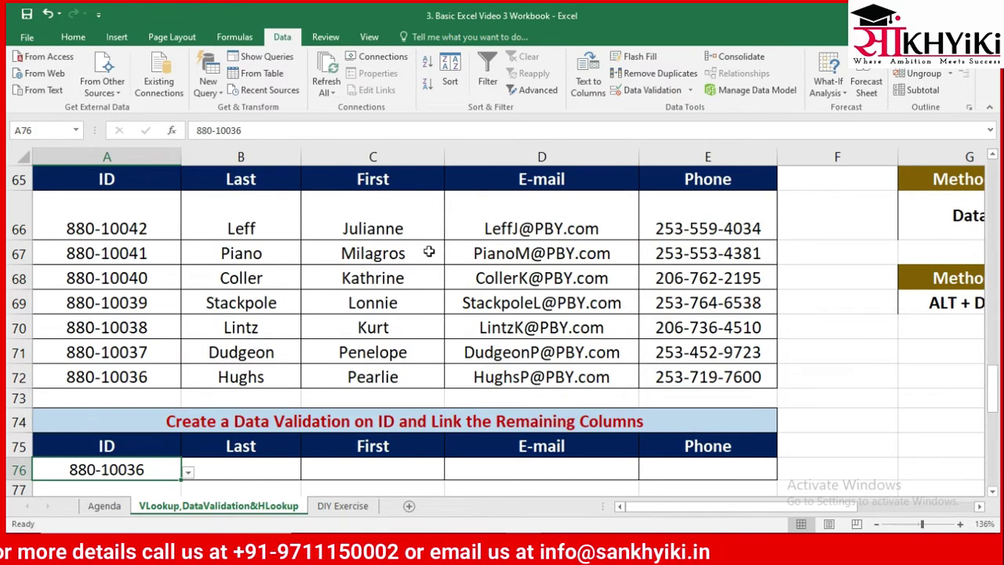
Try IDs from A76's dropdown, picking 880-10041 and then settling on 880-10039.
{"action": "scroll", "coordinate": [262, 424], "scroll_direction": "down", "scroll_amount": 1}
{"action": "scroll", "coordinate": [263, 425], "scroll_direction": "down", "scroll_amount": 2}
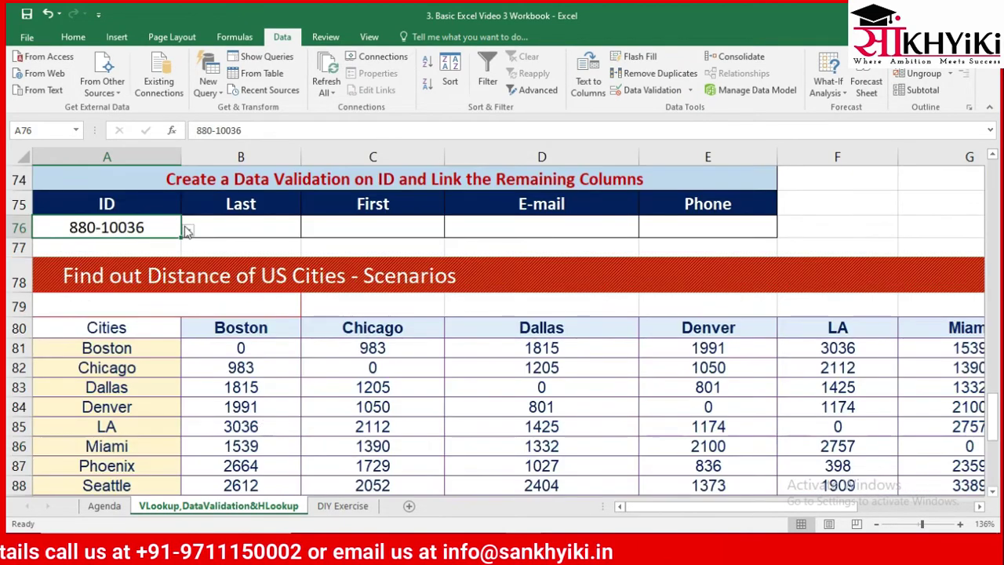
{"action": "left_click", "coordinate": [188, 229]}
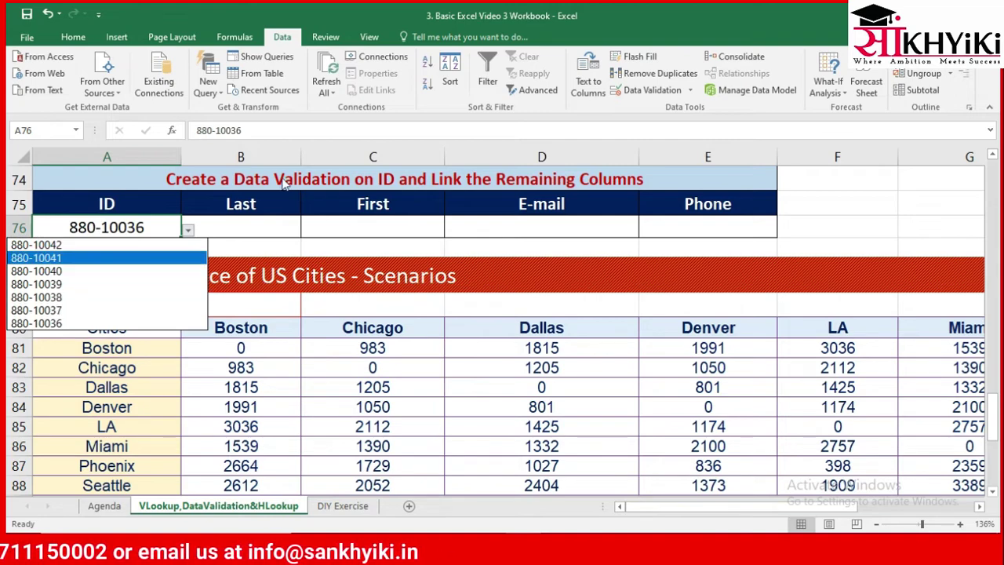
{"action": "left_click", "coordinate": [274, 223]}
{"action": "scroll", "coordinate": [142, 230], "scroll_direction": "up", "scroll_amount": 2}
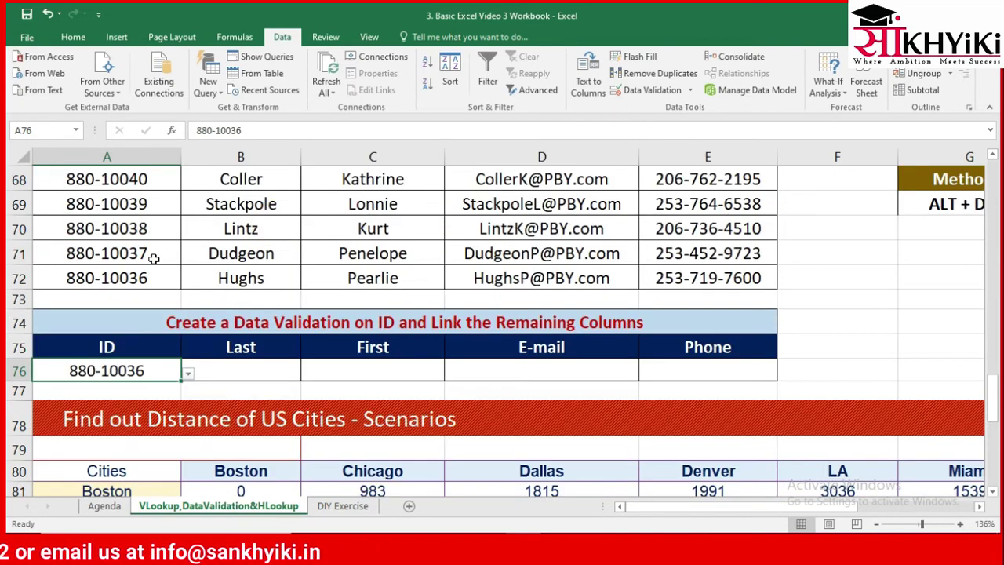
{"action": "left_click", "coordinate": [188, 374]}
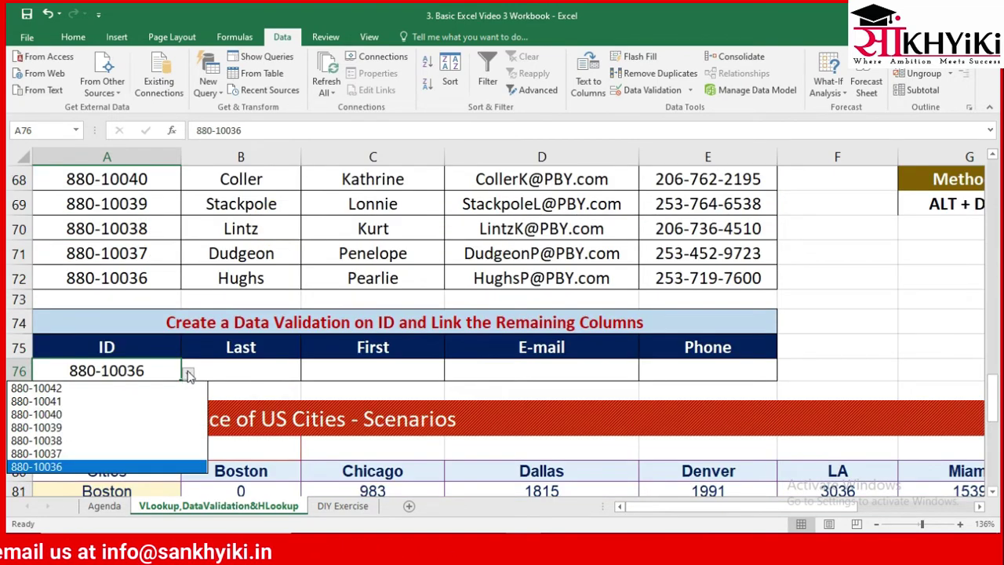
{"action": "left_click", "coordinate": [86, 400]}
{"action": "left_click", "coordinate": [190, 375]}
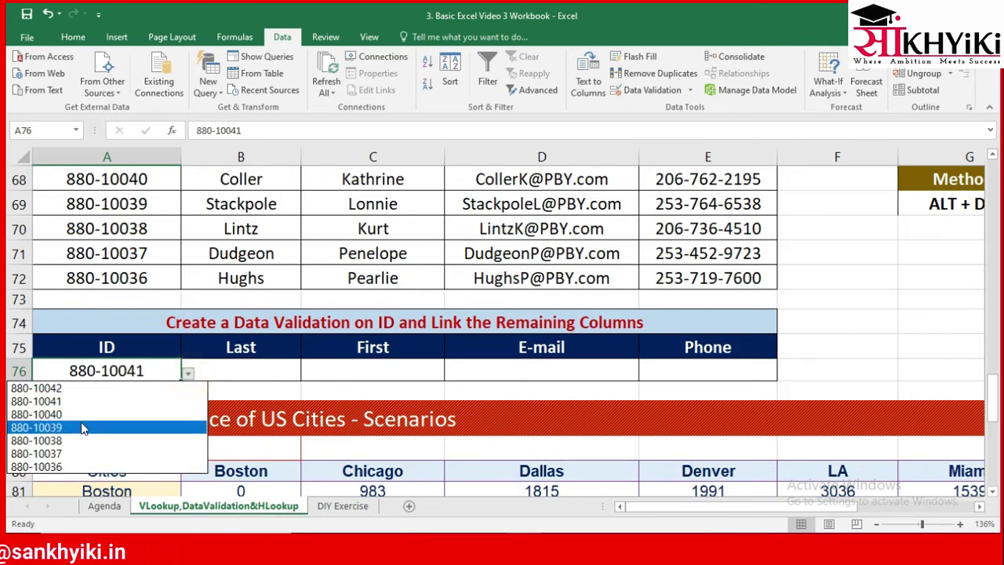
{"action": "left_click", "coordinate": [79, 428]}
{"action": "left_click", "coordinate": [189, 375]}
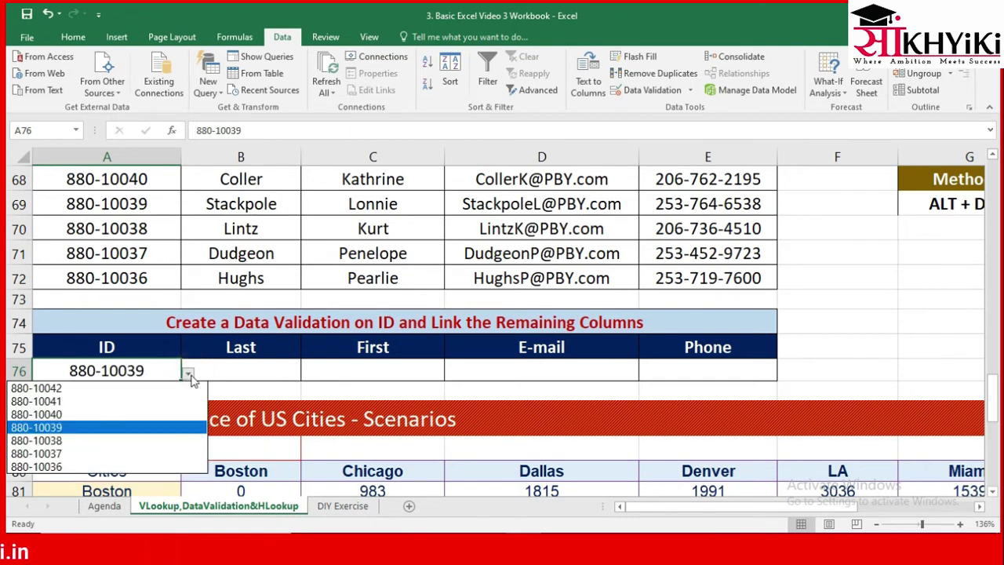
Return to cell A76 and reopen its Data Validation settings showing the List rule.
{"action": "scroll", "coordinate": [99, 407], "scroll_direction": "up", "scroll_amount": 2}
{"action": "scroll", "coordinate": [99, 407], "scroll_direction": "up", "scroll_amount": 7}
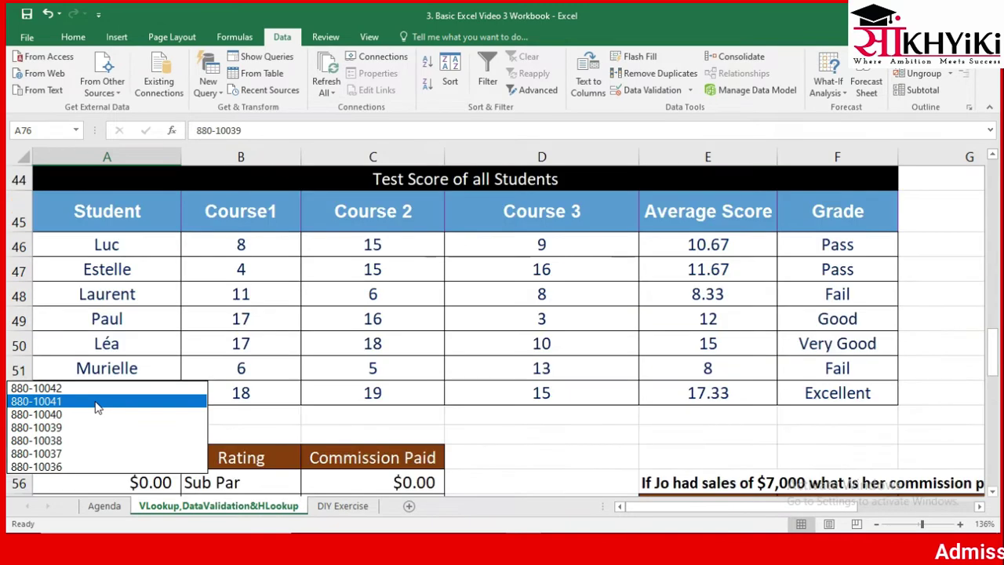
{"action": "scroll", "coordinate": [98, 407], "scroll_direction": "up", "scroll_amount": 12}
{"action": "scroll", "coordinate": [99, 407], "scroll_direction": "down", "scroll_amount": 1}
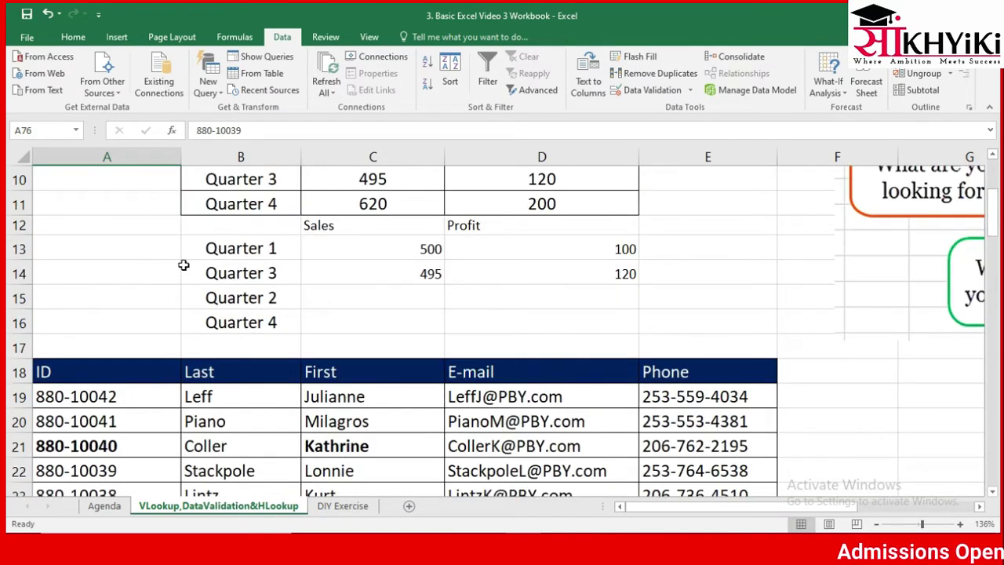
{"action": "scroll", "coordinate": [182, 266], "scroll_direction": "down", "scroll_amount": 8}
{"action": "scroll", "coordinate": [176, 290], "scroll_direction": "down", "scroll_amount": 1}
{"action": "scroll", "coordinate": [172, 313], "scroll_direction": "down", "scroll_amount": 2}
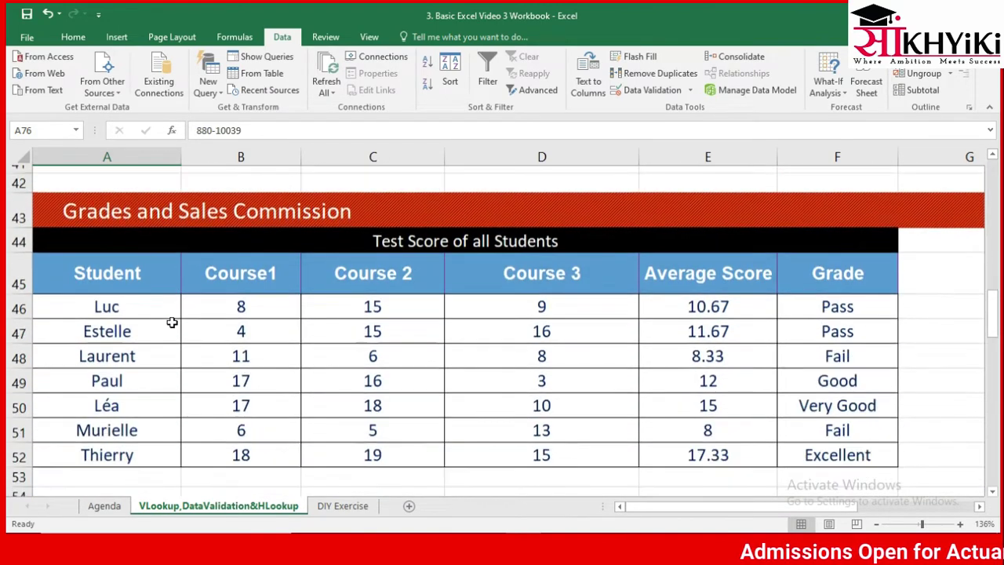
{"action": "scroll", "coordinate": [171, 322], "scroll_direction": "up", "scroll_amount": 2}
{"action": "left_click", "coordinate": [145, 268]}
{"action": "key", "text": "Down"}
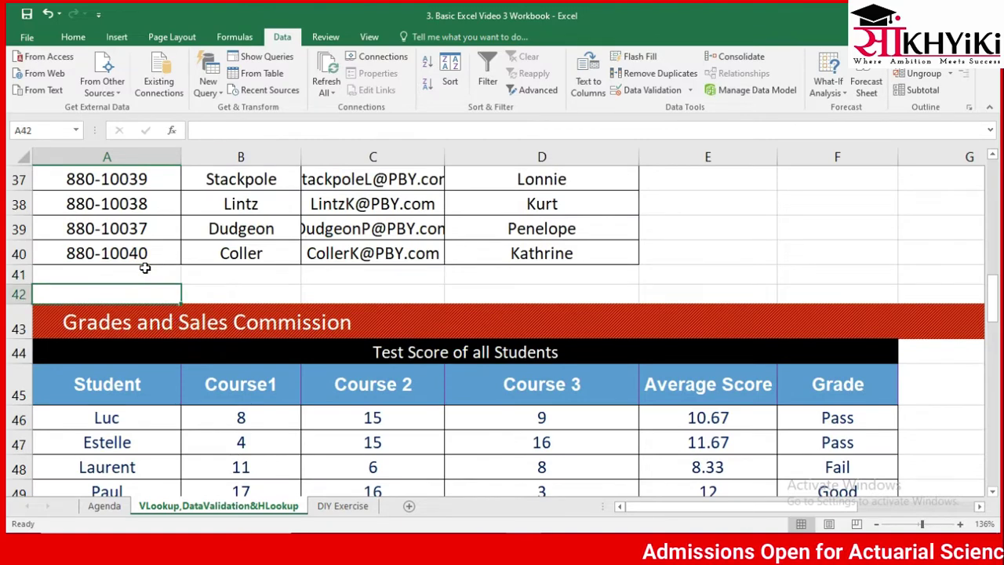
{"action": "key", "text": "Down"}
{"action": "key", "text": "Down"}
{"action": "key", "text": "Down"}
{"action": "key", "text": "Down"}
{"action": "key", "text": "Down"}
{"action": "key", "text": "Down"}
{"action": "key", "text": "Down"}
{"action": "key", "text": "Down"}
{"action": "key", "text": "Down"}
{"action": "key", "text": "Down"}
{"action": "key", "text": "Down"}
{"action": "key", "text": "Down"}
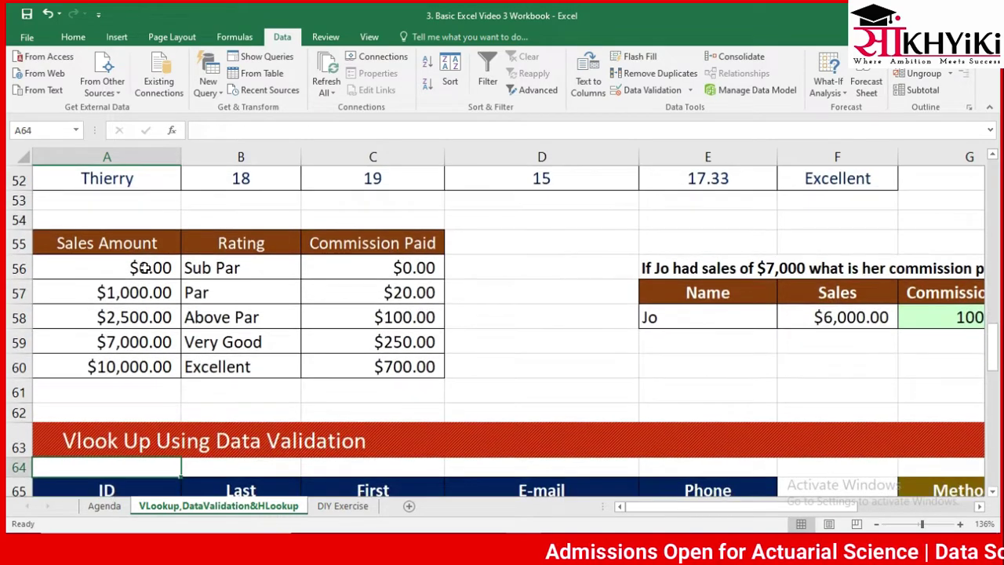
{"action": "key", "text": "Down"}
{"action": "key", "text": "Down"}
{"action": "key", "text": "Down"}
{"action": "key", "text": "Down"}
{"action": "key", "text": "Down"}
{"action": "key", "text": "Down"}
{"action": "key", "text": "Down"}
{"action": "key", "text": "Down"}
{"action": "key", "text": "Down"}
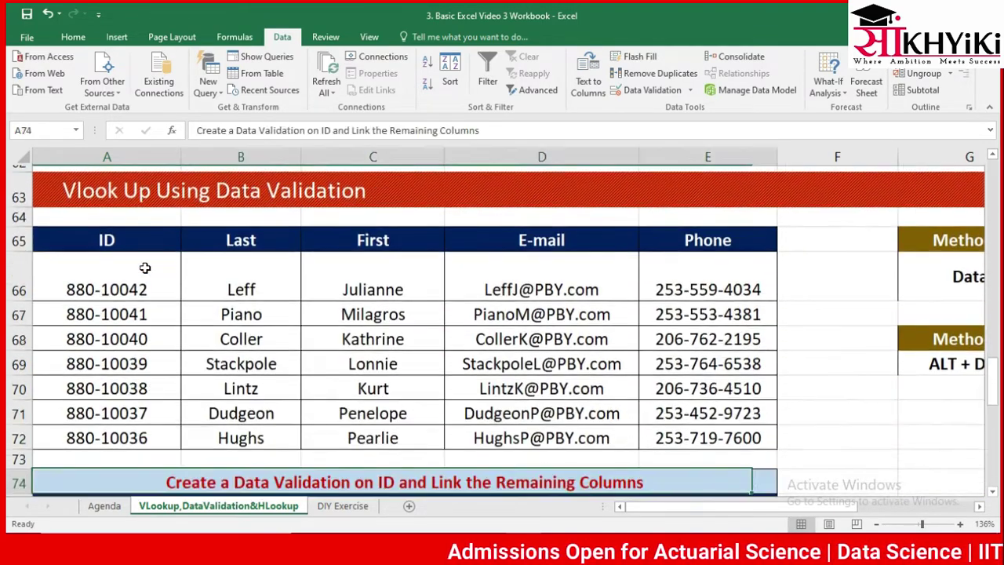
{"action": "key", "text": "Down"}
{"action": "key", "text": "Down"}
{"action": "key", "text": "Down"}
{"action": "key", "text": "Up"}
{"action": "key", "text": "Up"}
{"action": "key", "text": "Up"}
{"action": "key", "text": "Up"}
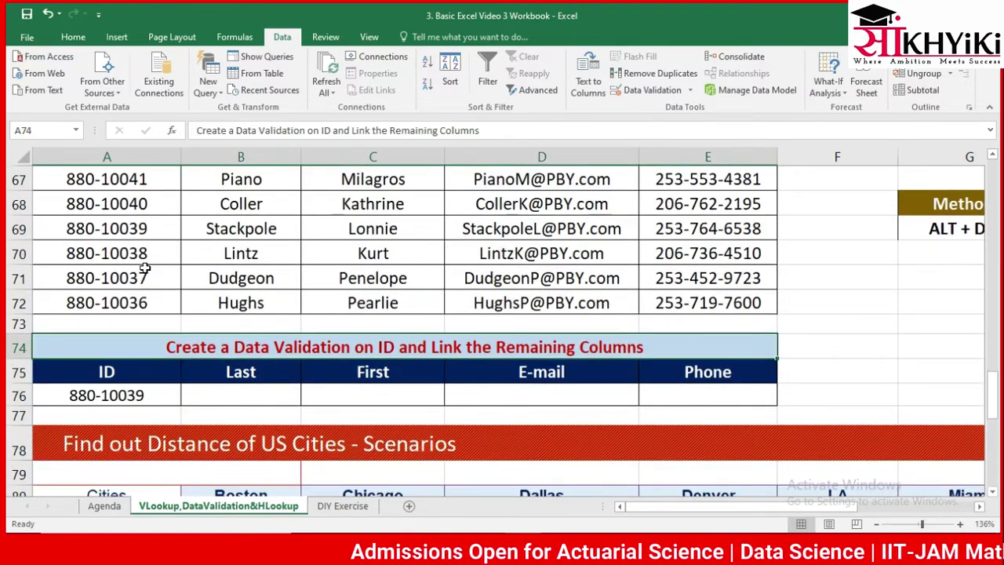
{"action": "key", "text": "Down"}
{"action": "key", "text": "Down"}
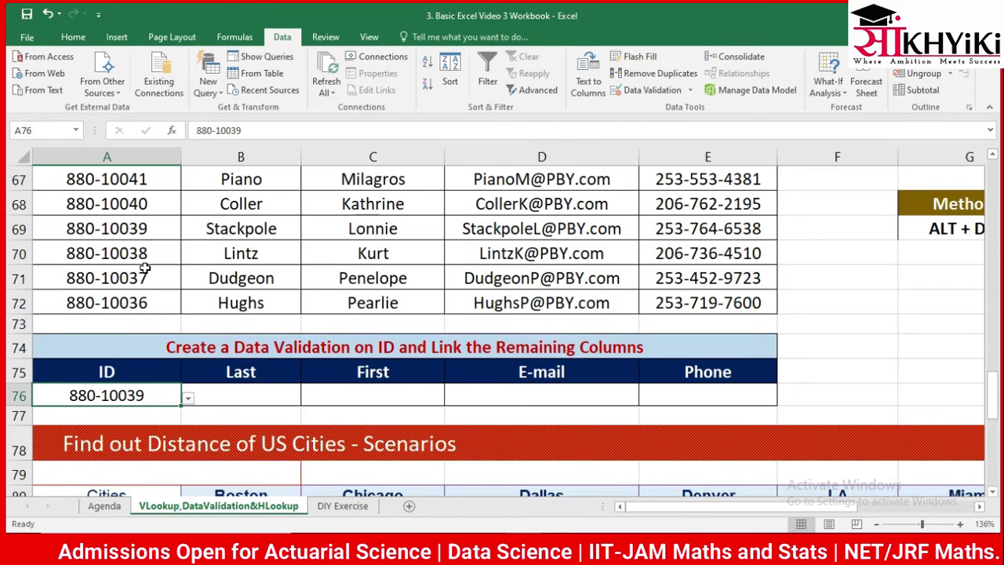
{"action": "key", "text": "alt+d"}
{"action": "key", "text": "l"}
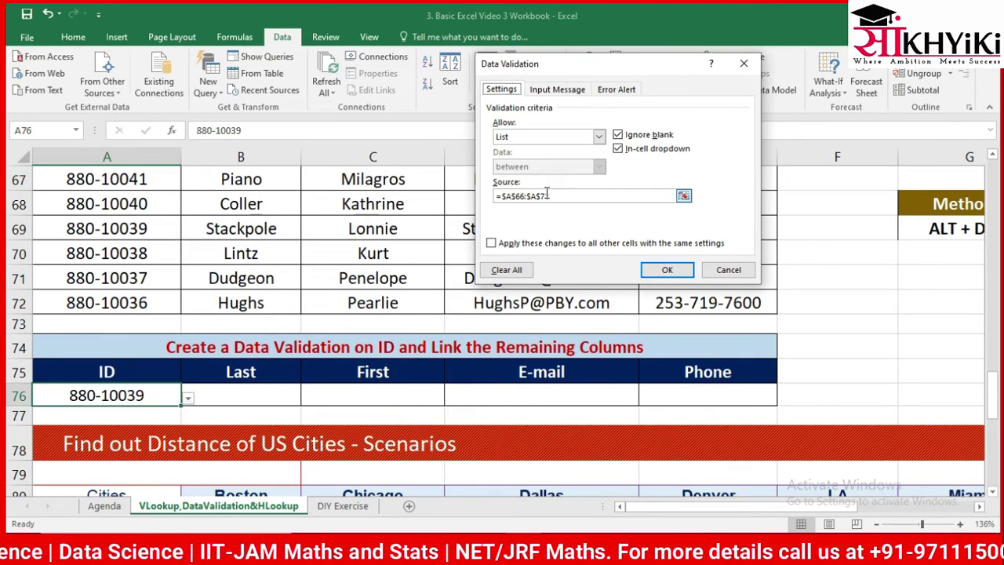
Close the validation dialog and select B76 after an aborted first formula attempt.
{"action": "left_click", "coordinate": [730, 268]}
{"action": "key", "text": "Right"}
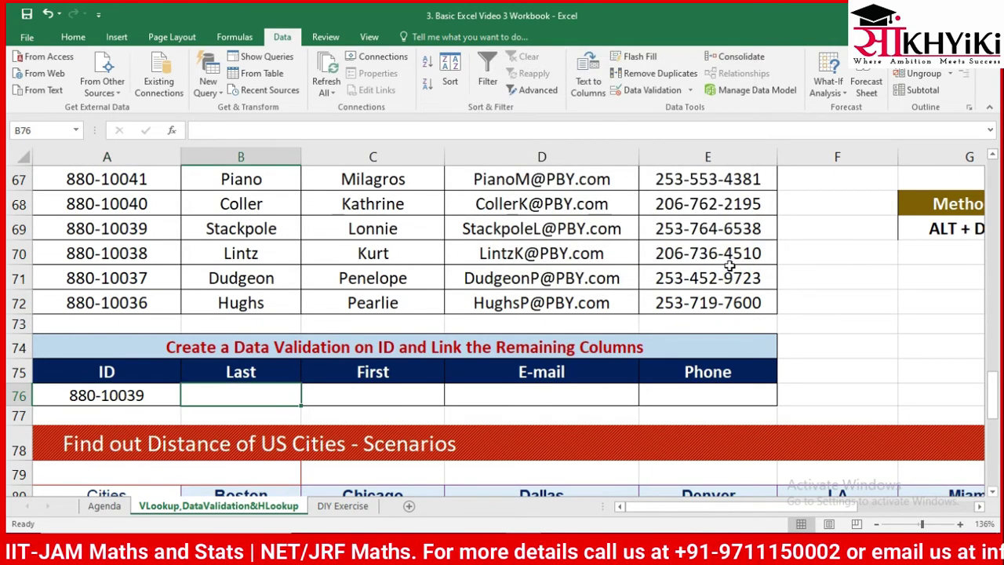
{"action": "type", "text": "=vl"}
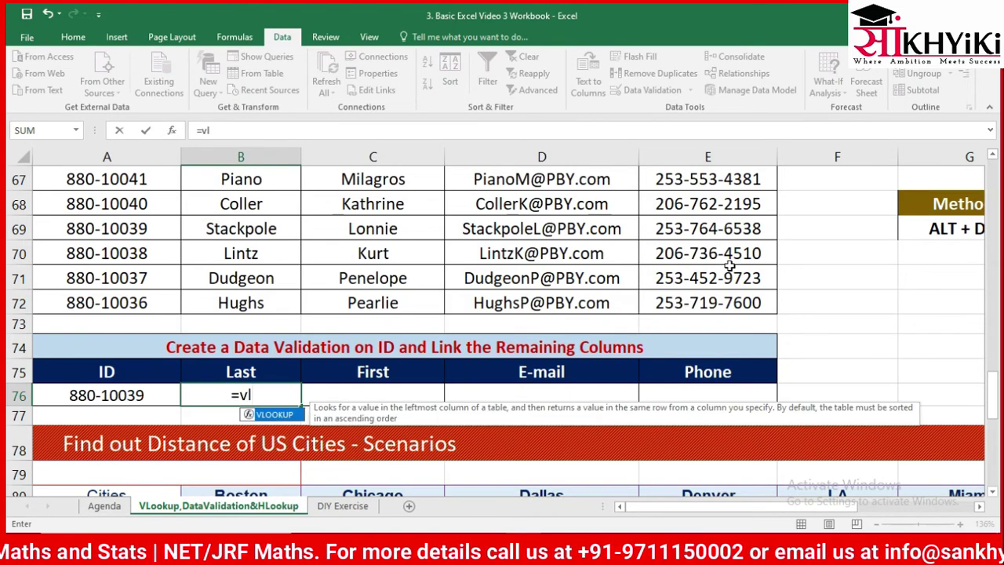
{"action": "key", "text": "Left"}
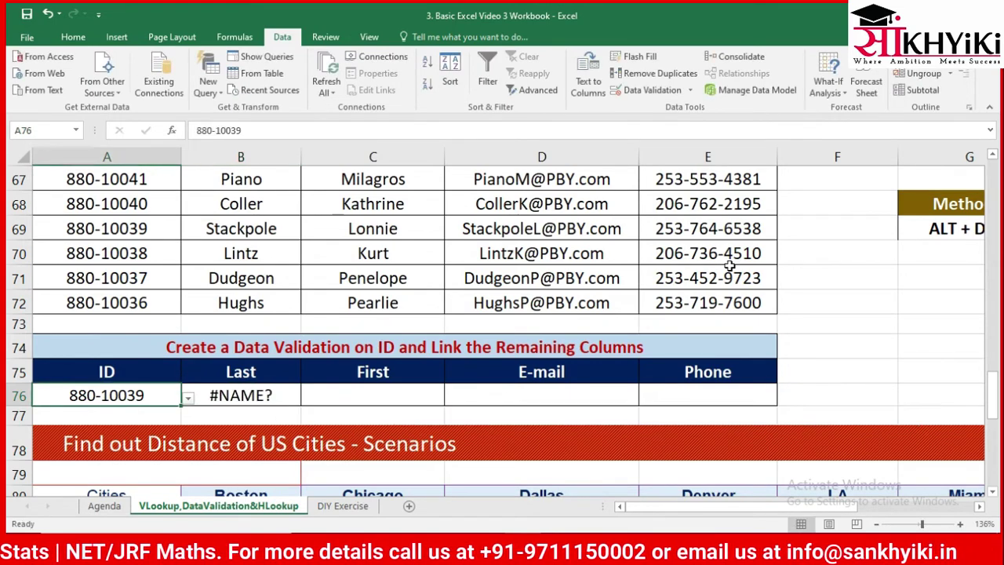
{"action": "key", "text": "Right"}
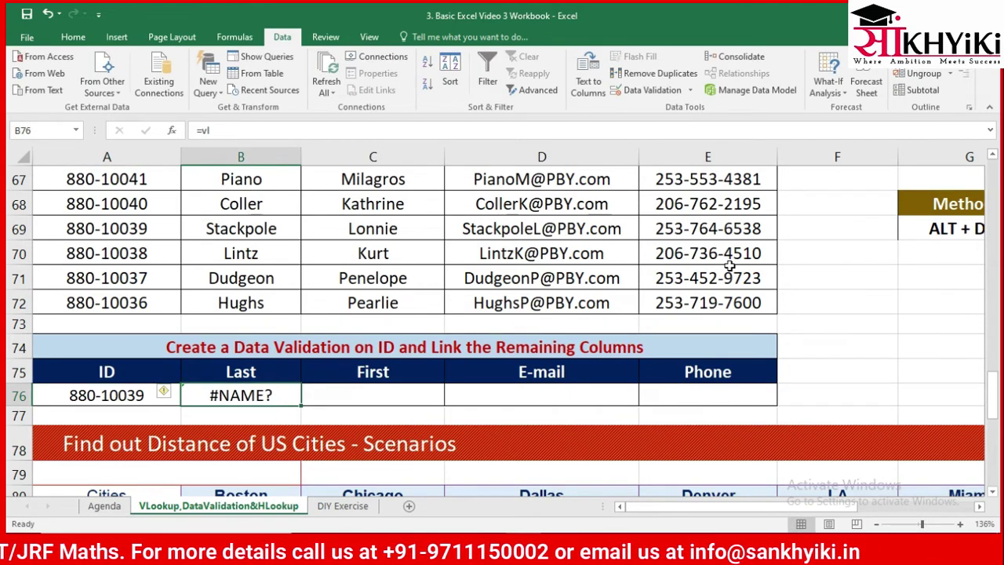
Enter =VLOOKUP(A76,$A$65:$E$72,2,0) in B76 to return the contact's last name.
{"action": "type", "text": "=vl"}
{"action": "key", "text": "Tab"}
{"action": "key", "text": "Left"}
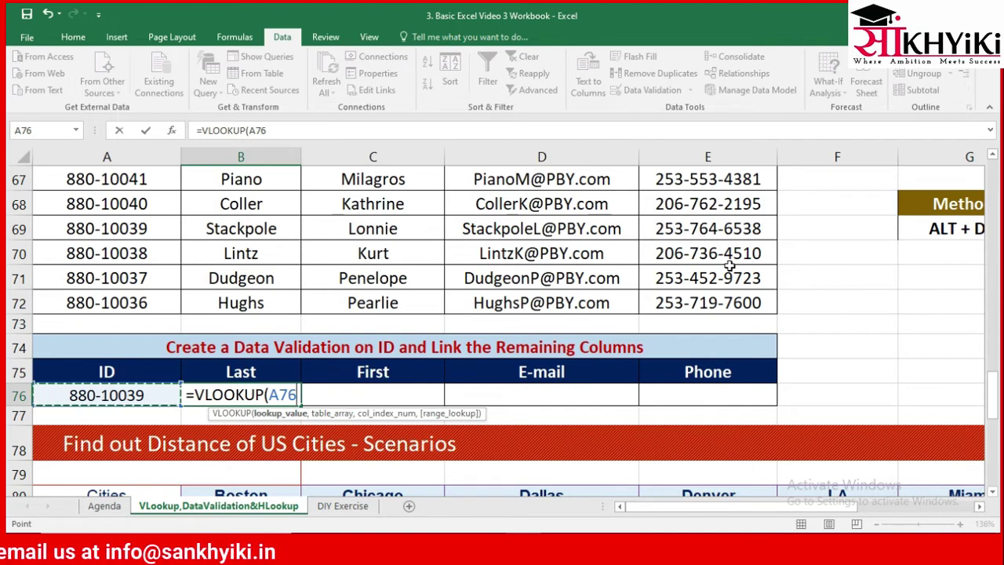
{"action": "type", "text": ","}
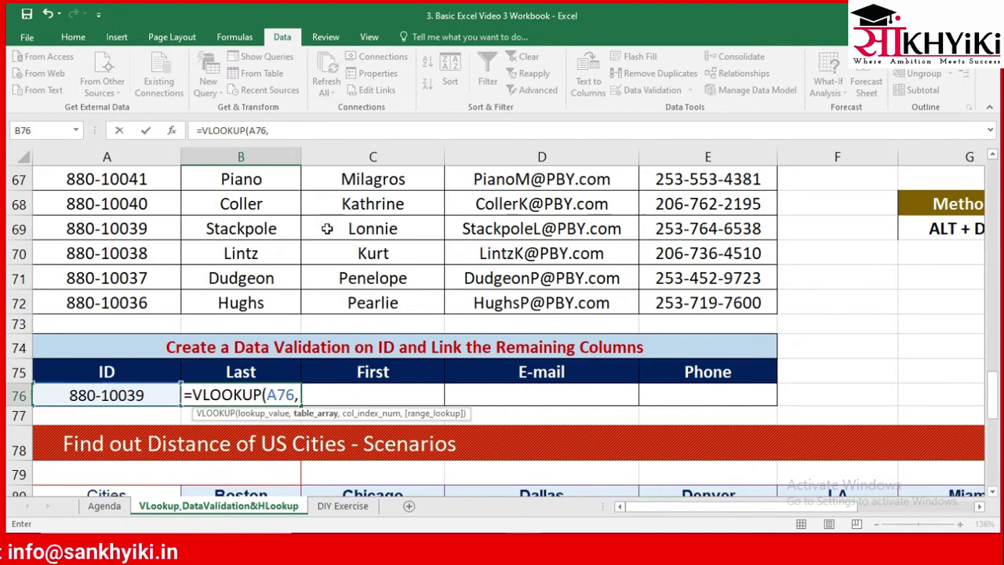
{"action": "left_click", "coordinate": [90, 200]}
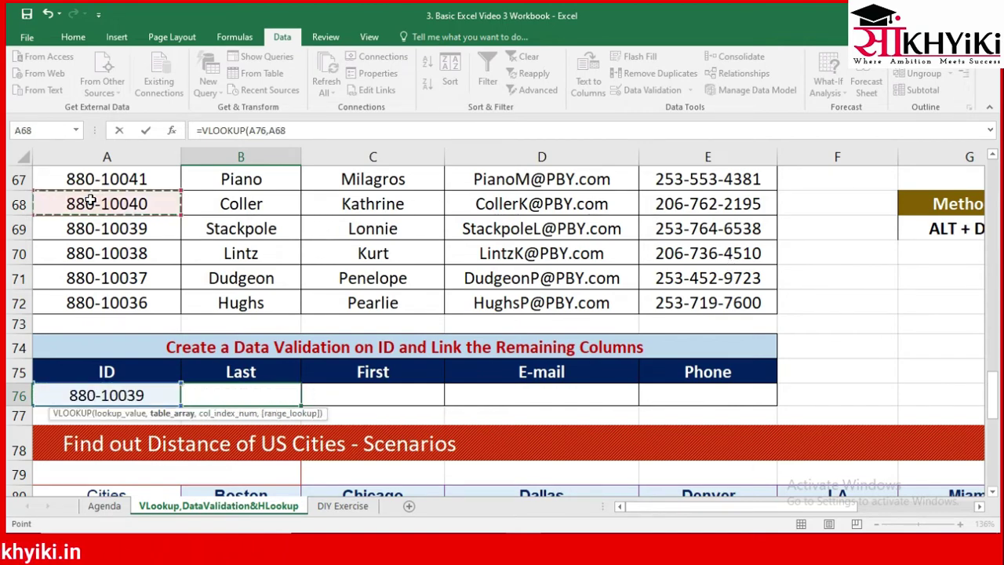
{"action": "key", "text": "Up"}
{"action": "key", "text": "Up"}
{"action": "key", "text": "Up"}
{"action": "key", "text": "ctrl+shift+Right"}
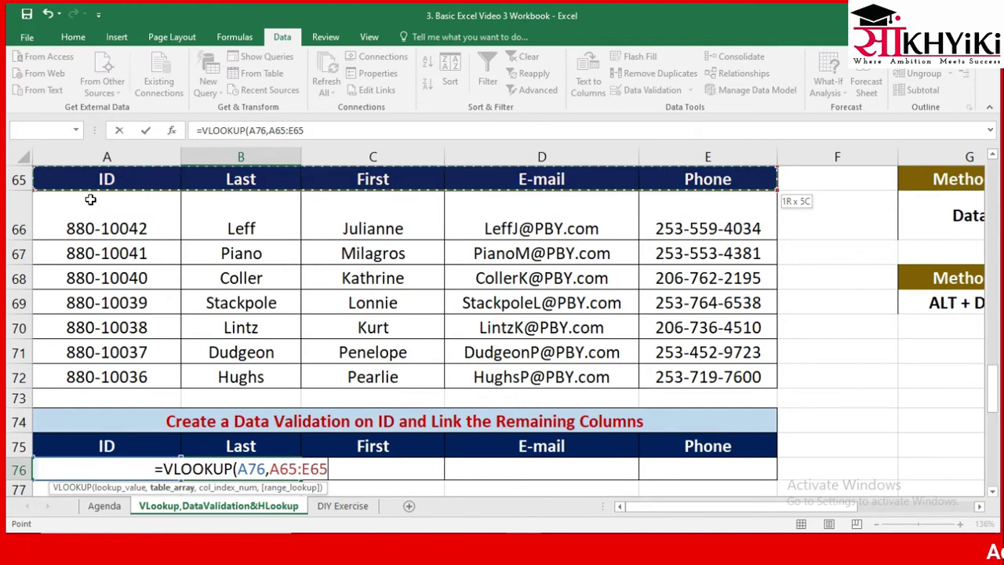
{"action": "key", "text": "ctrl+shift+Down"}
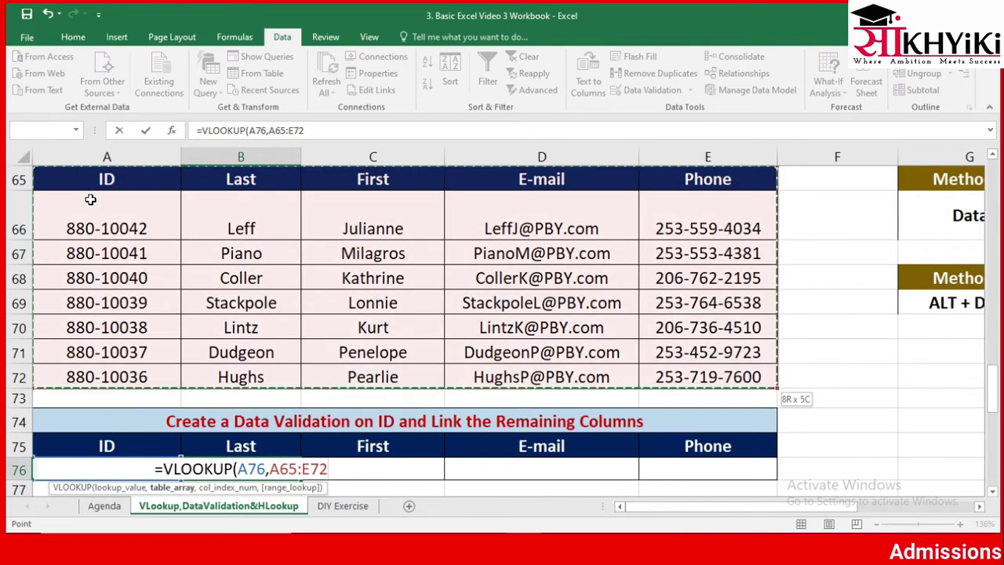
{"action": "key", "text": "F4"}
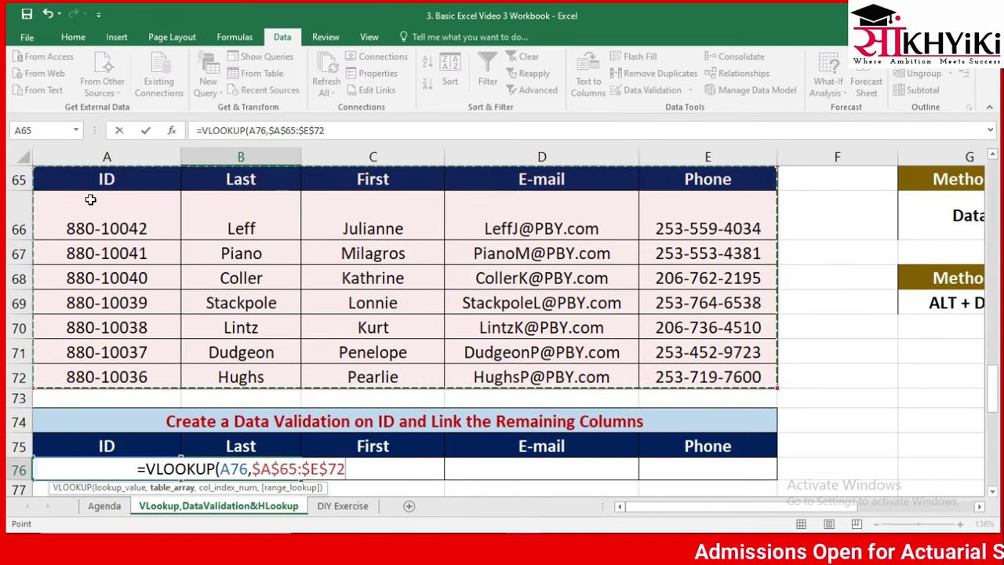
{"action": "type", "text": ","}
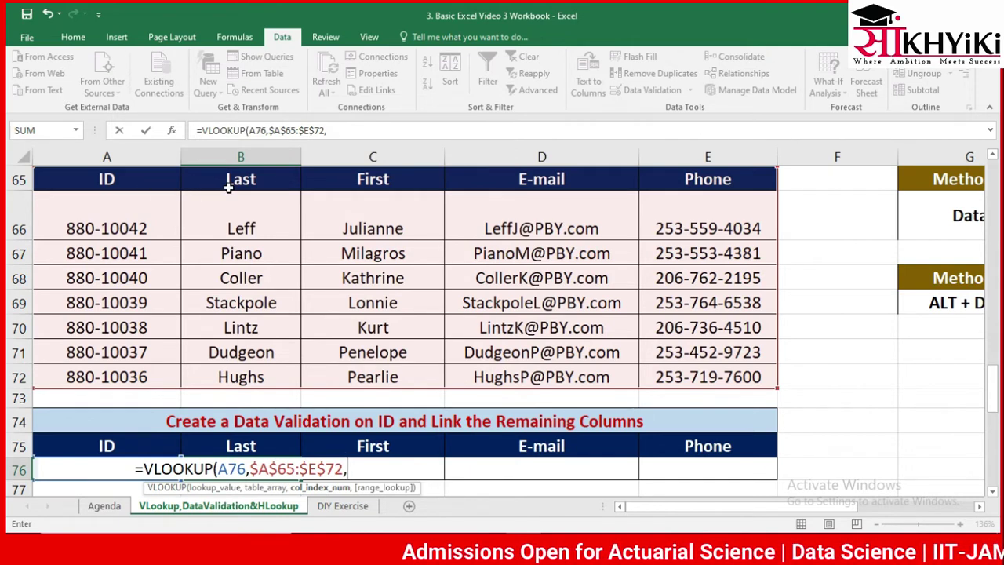
{"action": "type", "text": "2,0"}
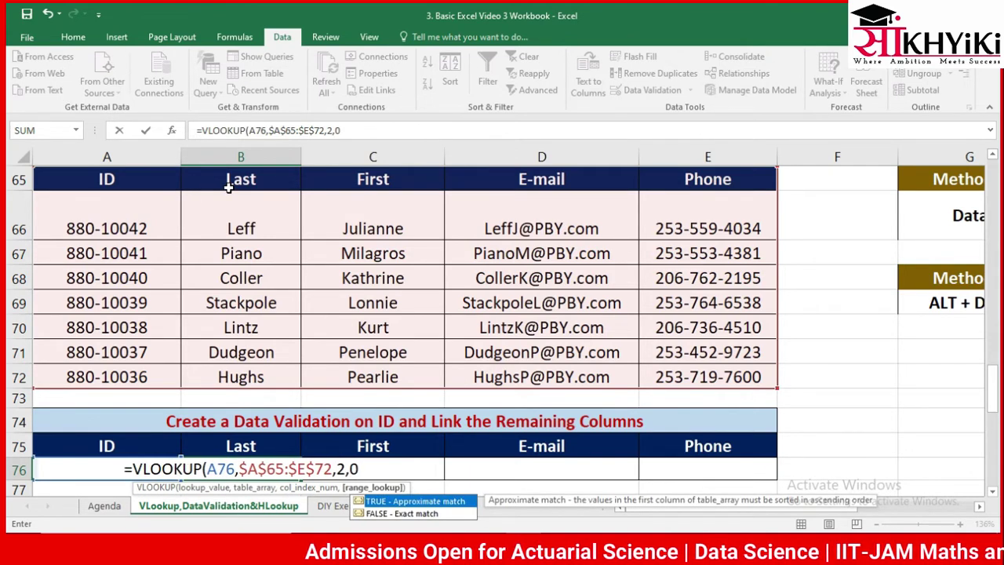
{"action": "type", "text": ")"}
{"action": "key", "text": "ctrl+Return"}
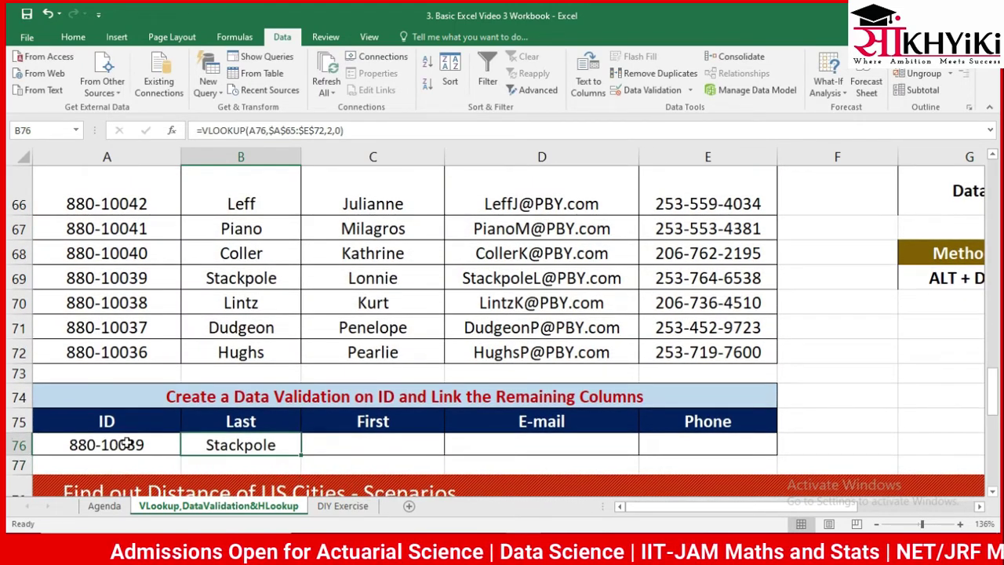
Compare the 880-10039 row, then try IDs 880-10040 and 880-10036 in A76.
{"action": "left_click", "coordinate": [143, 275]}
{"action": "key", "text": "Right"}
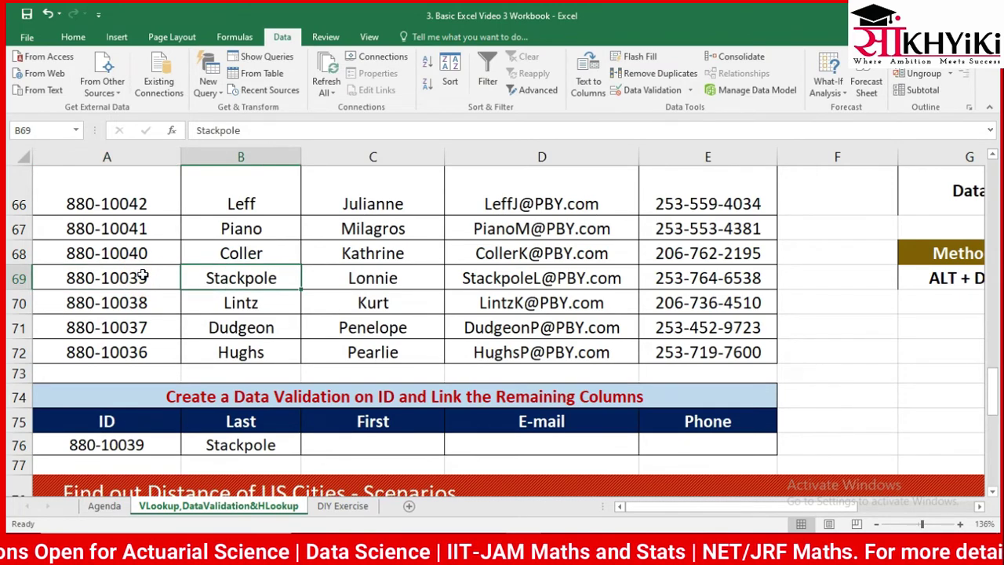
{"action": "left_click", "coordinate": [80, 447]}
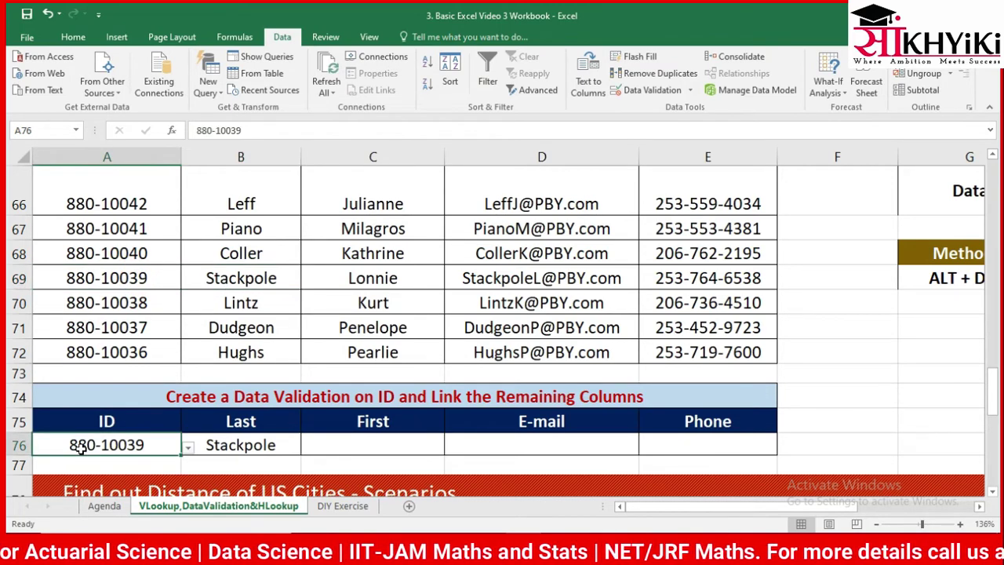
{"action": "left_click", "coordinate": [188, 450]}
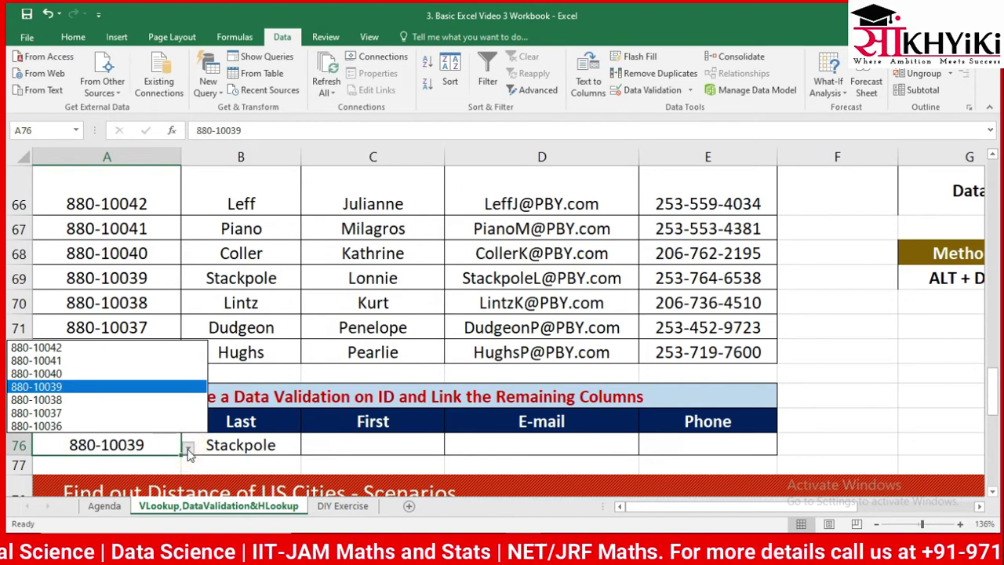
{"action": "left_click", "coordinate": [78, 373]}
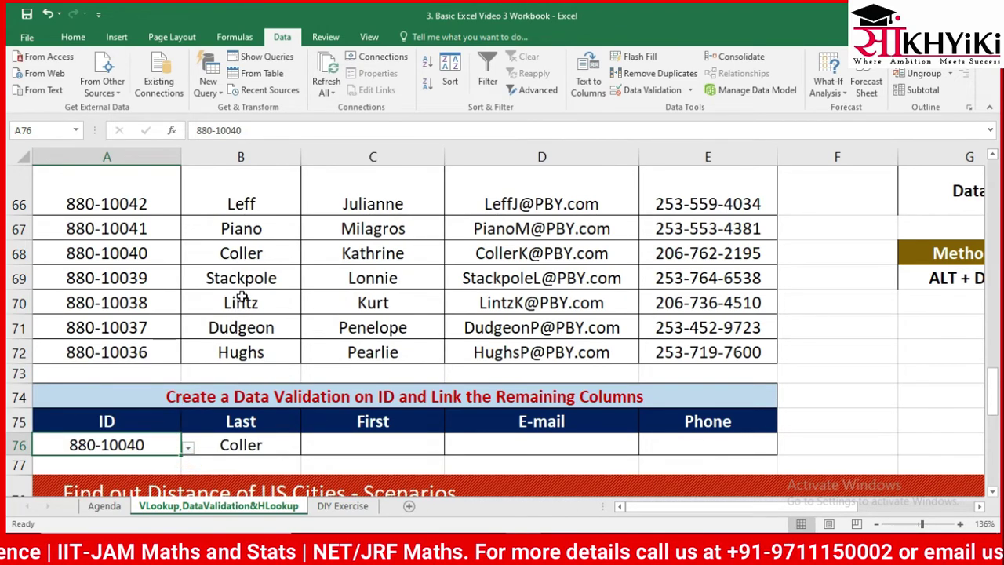
{"action": "left_click", "coordinate": [188, 446]}
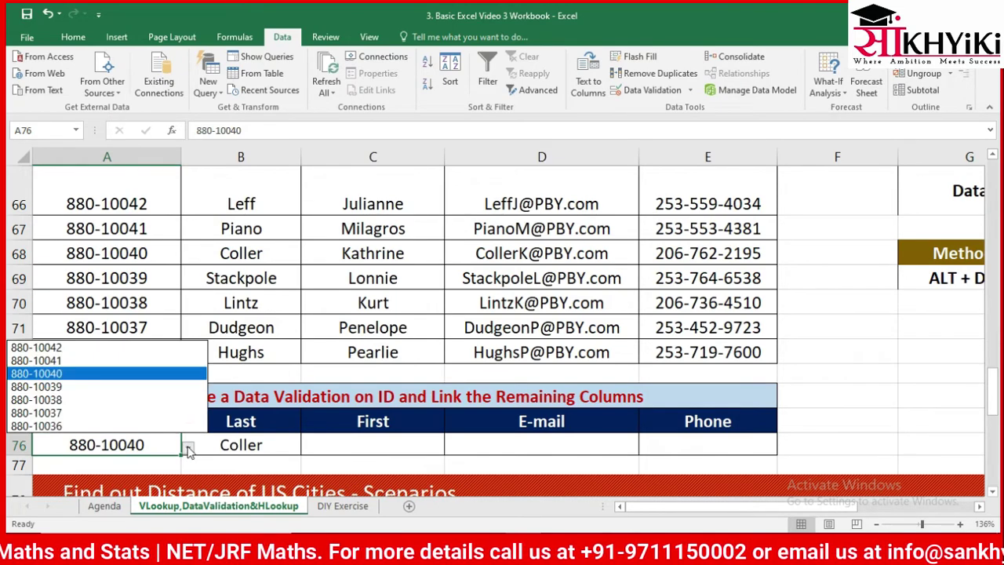
{"action": "left_click", "coordinate": [94, 426]}
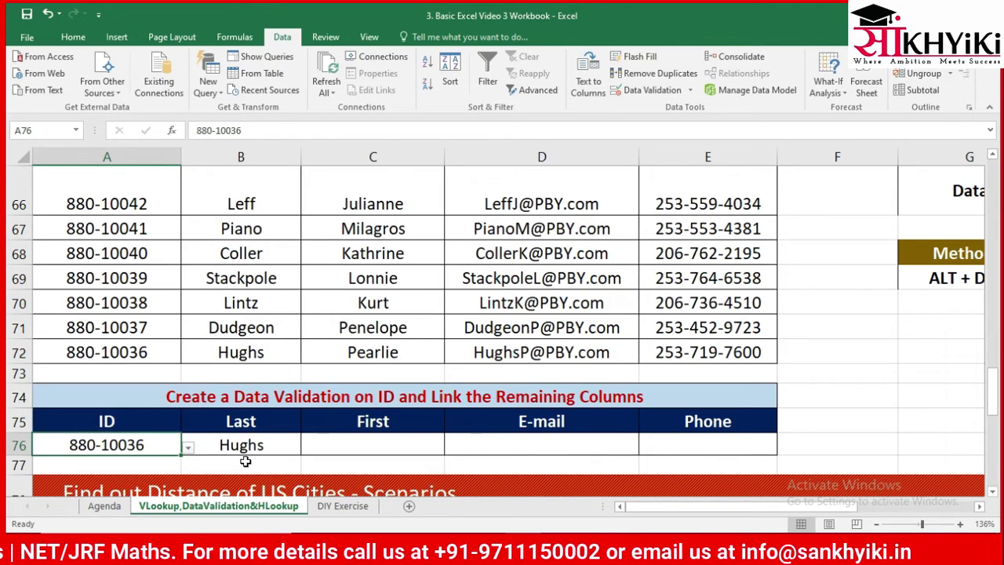
Check the lookup table above, then set A76 to 880-10041 so Last shows Piano.
{"action": "scroll", "coordinate": [246, 373], "scroll_direction": "up", "scroll_amount": 2}
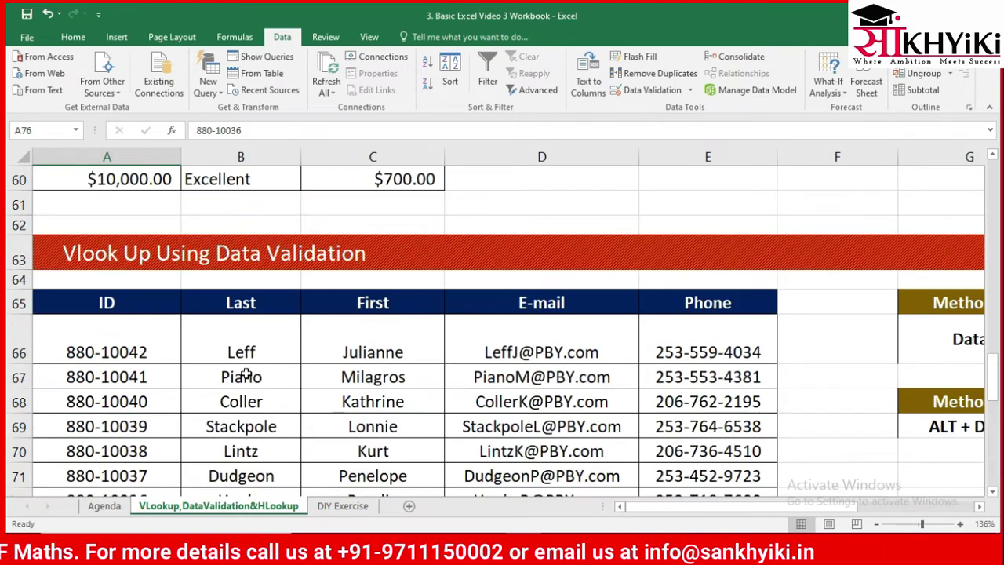
{"action": "scroll", "coordinate": [246, 373], "scroll_direction": "up", "scroll_amount": 3}
{"action": "scroll", "coordinate": [246, 374], "scroll_direction": "up", "scroll_amount": 3}
{"action": "scroll", "coordinate": [246, 373], "scroll_direction": "up", "scroll_amount": 2}
{"action": "scroll", "coordinate": [246, 373], "scroll_direction": "up", "scroll_amount": 1}
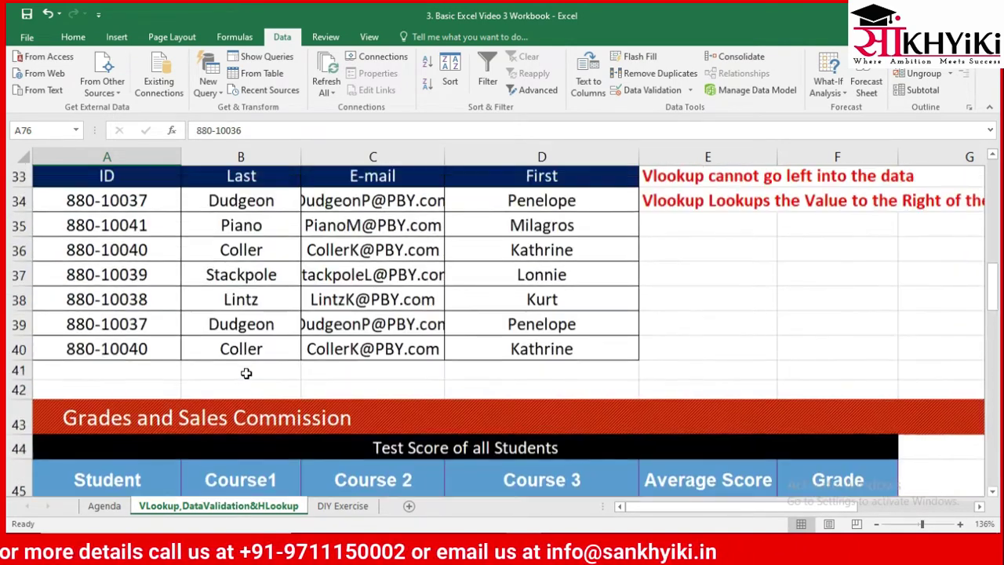
{"action": "scroll", "coordinate": [246, 373], "scroll_direction": "up", "scroll_amount": 1}
{"action": "left_click", "coordinate": [225, 274]}
{"action": "key", "text": "Down"}
{"action": "key", "text": "Down"}
{"action": "key", "text": "Down"}
{"action": "key", "text": "Down"}
{"action": "key", "text": "Down"}
{"action": "key", "text": "Down"}
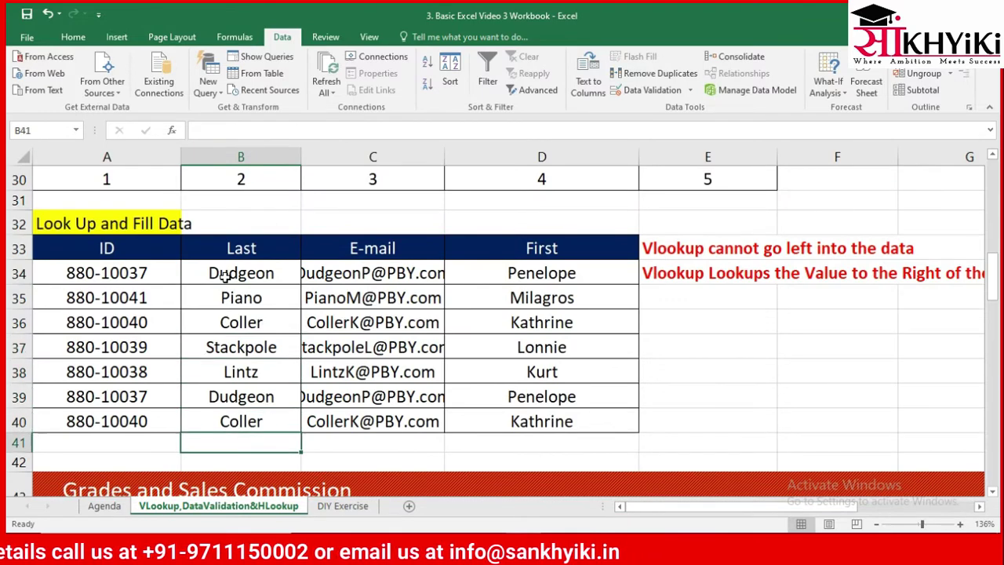
{"action": "key", "text": "Down"}
{"action": "key", "text": "Down"}
{"action": "key", "text": "Down"}
{"action": "key", "text": "Down"}
{"action": "key", "text": "Down"}
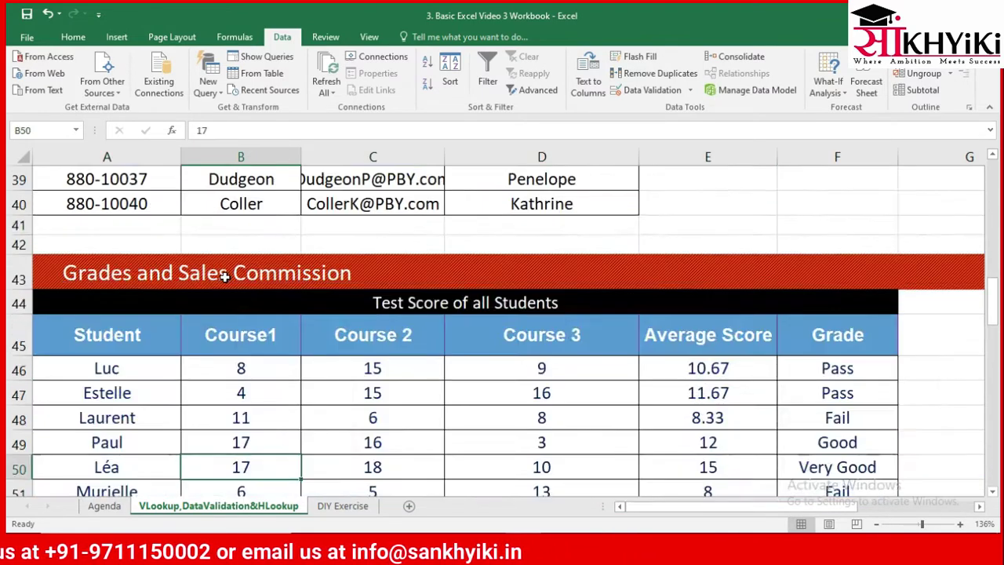
{"action": "key", "text": "Down"}
{"action": "key", "text": "Down"}
{"action": "key", "text": "Down"}
{"action": "key", "text": "Down"}
{"action": "key", "text": "Down"}
{"action": "key", "text": "Down"}
{"action": "key", "text": "Down"}
{"action": "key", "text": "Down"}
{"action": "key", "text": "Down"}
{"action": "key", "text": "Down"}
{"action": "key", "text": "Down"}
{"action": "key", "text": "Down"}
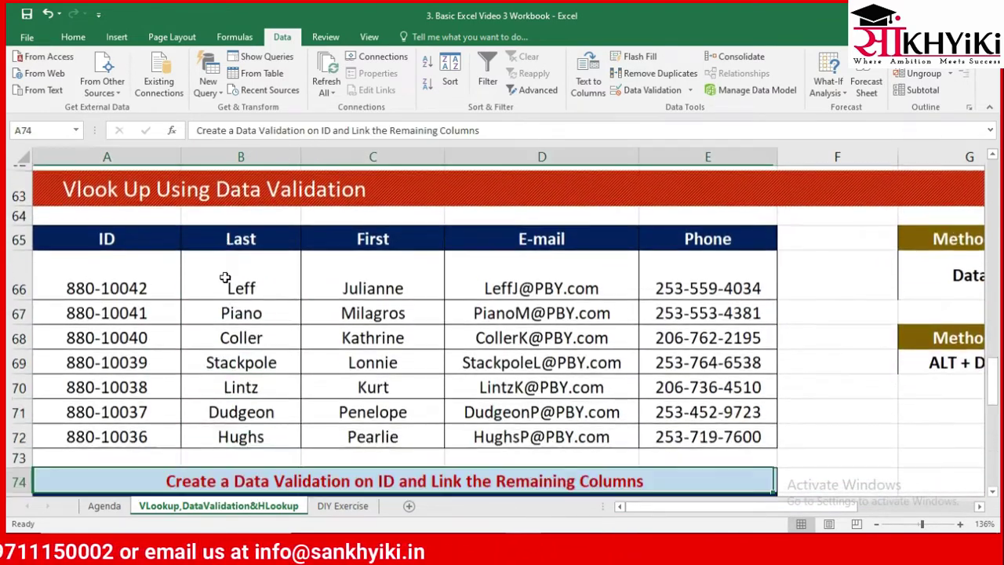
{"action": "key", "text": "Down"}
{"action": "key", "text": "Down"}
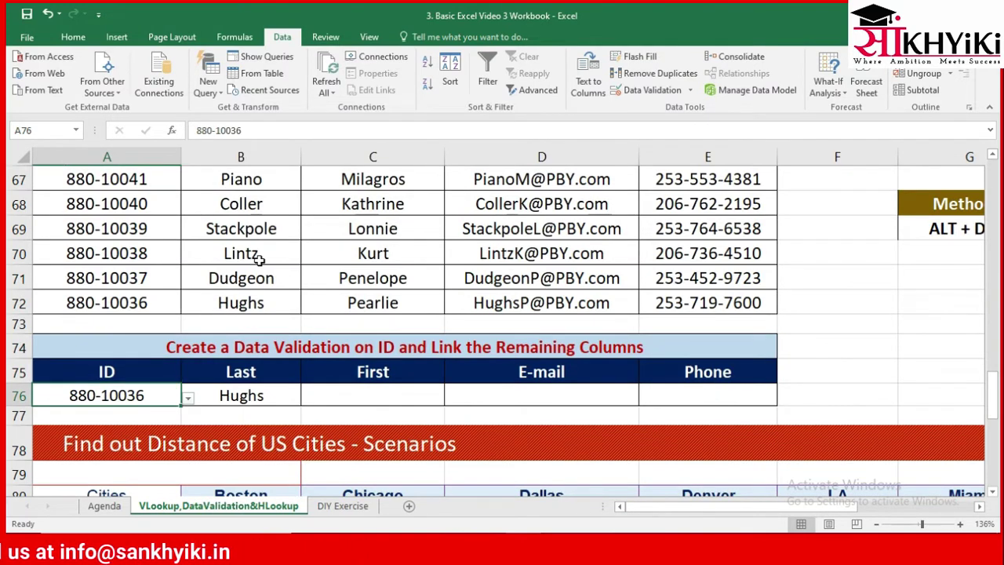
{"action": "left_click", "coordinate": [188, 398]}
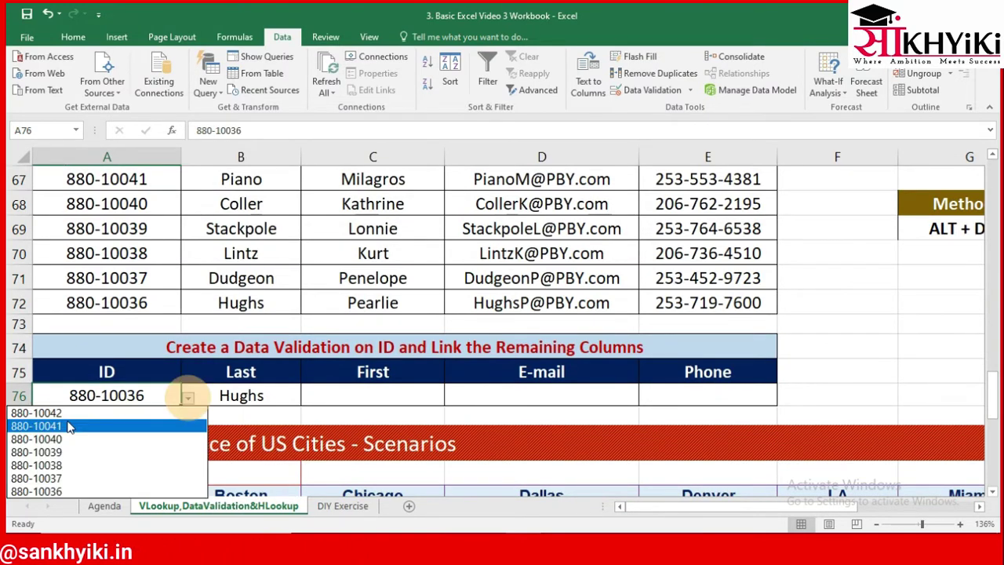
{"action": "left_click", "coordinate": [67, 413]}
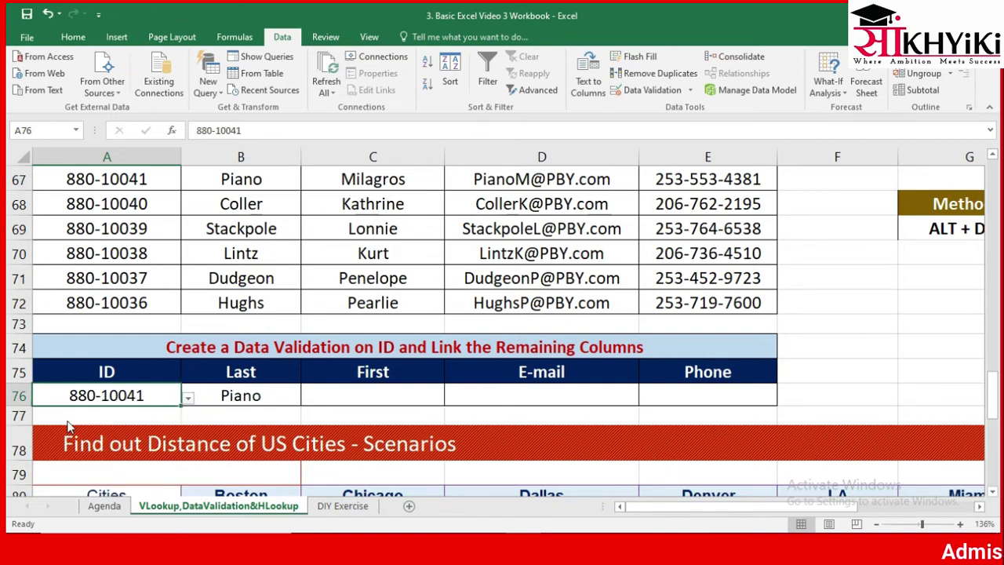
{"action": "key", "text": "Right"}
{"action": "key", "text": "Right"}
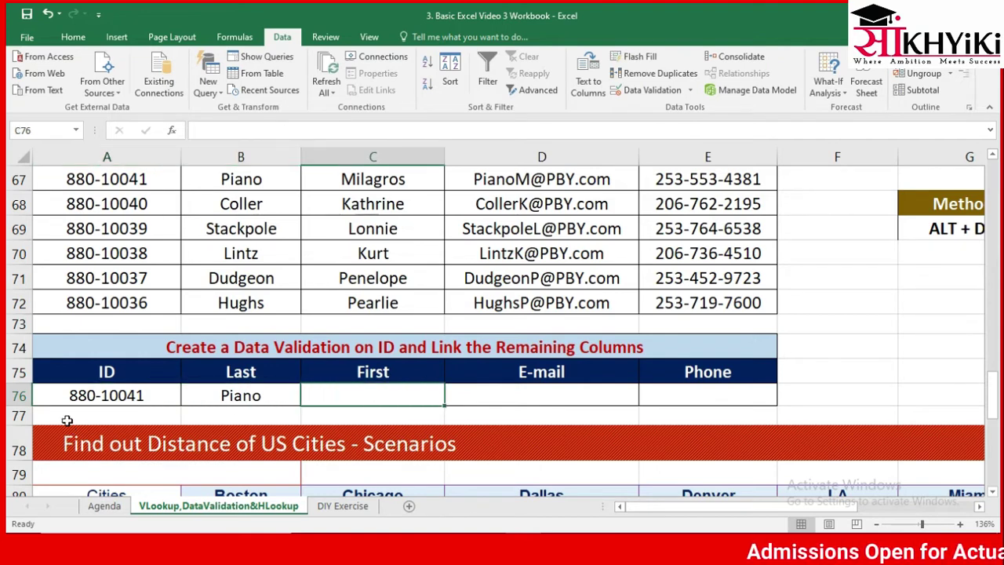
{"action": "key", "text": "Right"}
{"action": "key", "text": "Right"}
{"action": "key", "text": "Left"}
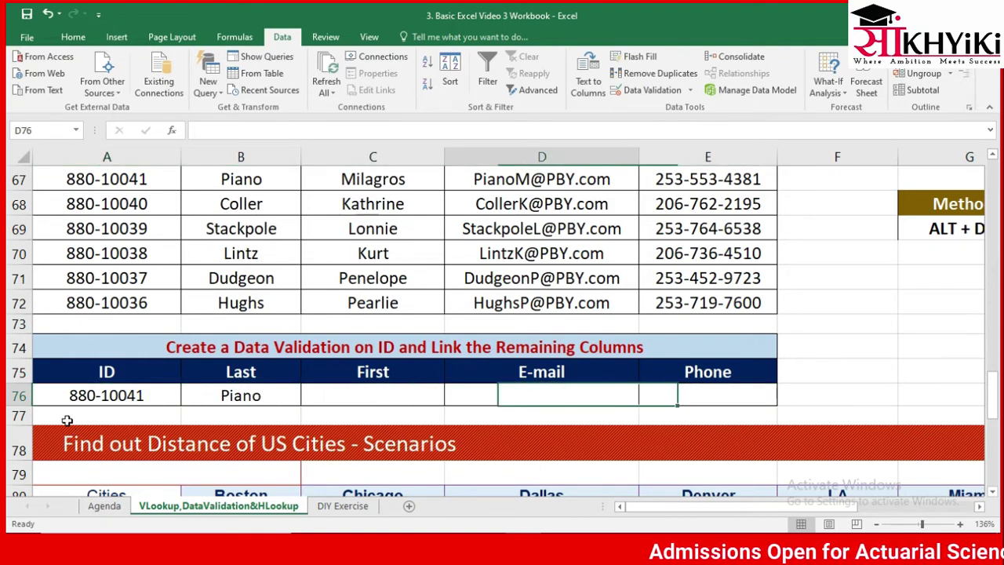
{"action": "key", "text": "Left"}
{"action": "key", "text": "Right"}
{"action": "key", "text": "Right"}
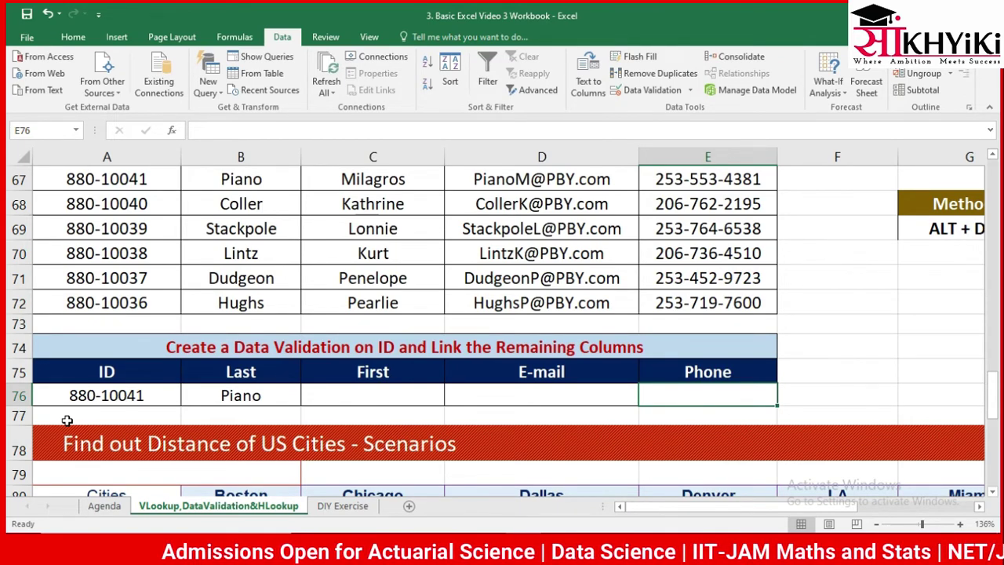
{"action": "key", "text": "Left"}
{"action": "key", "text": "Left"}
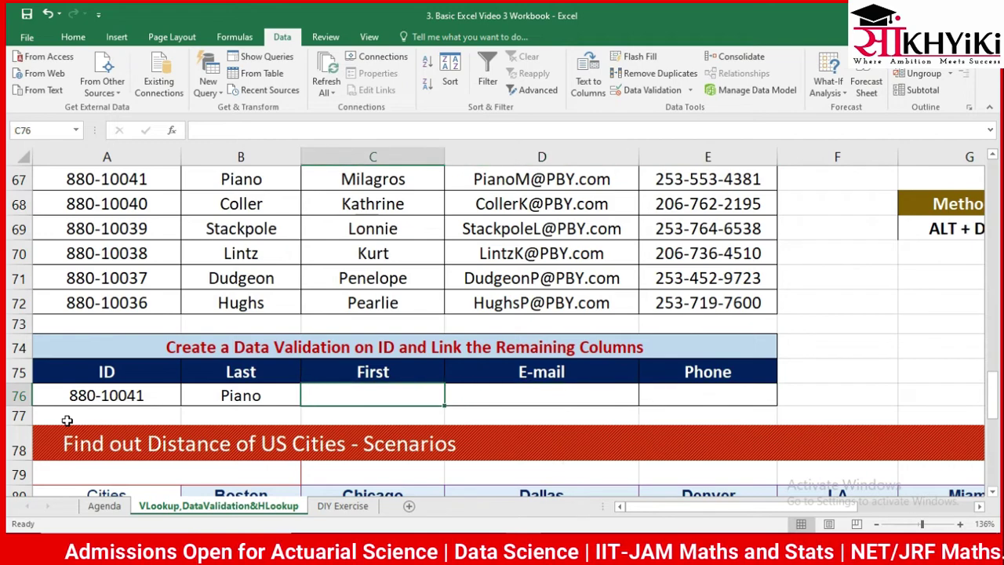
{"action": "type", "text": "=vl"}
{"action": "key", "text": "Tab"}
{"action": "key", "text": "Left"}
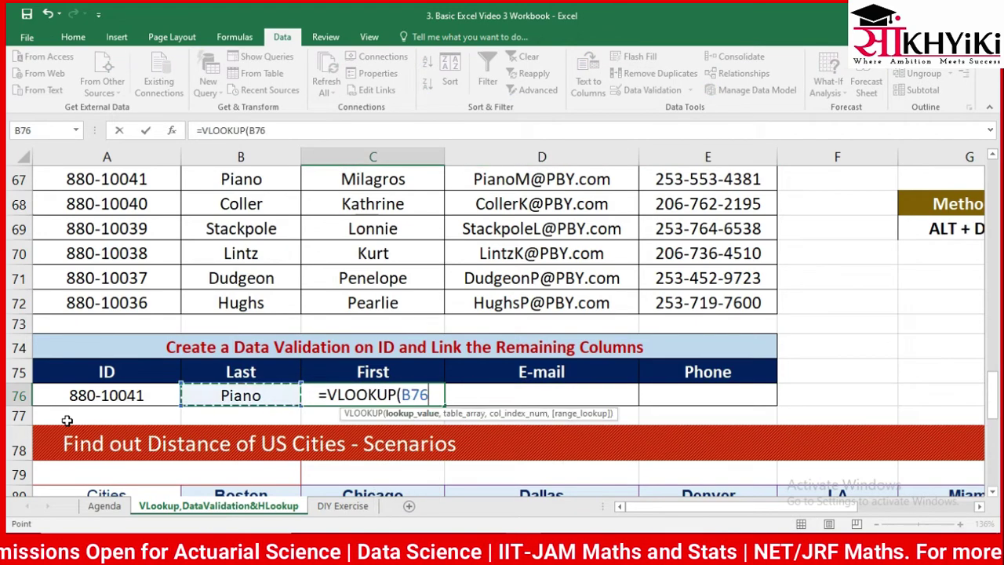
{"action": "key", "text": "Left"}
{"action": "type", "text": ","}
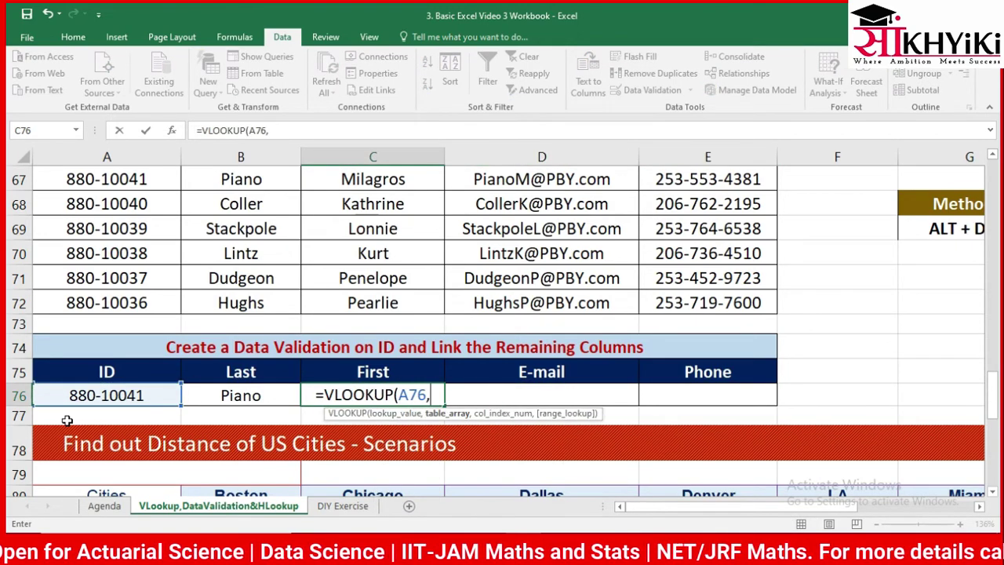
{"action": "scroll", "coordinate": [79, 290], "scroll_direction": "up", "scroll_amount": 1}
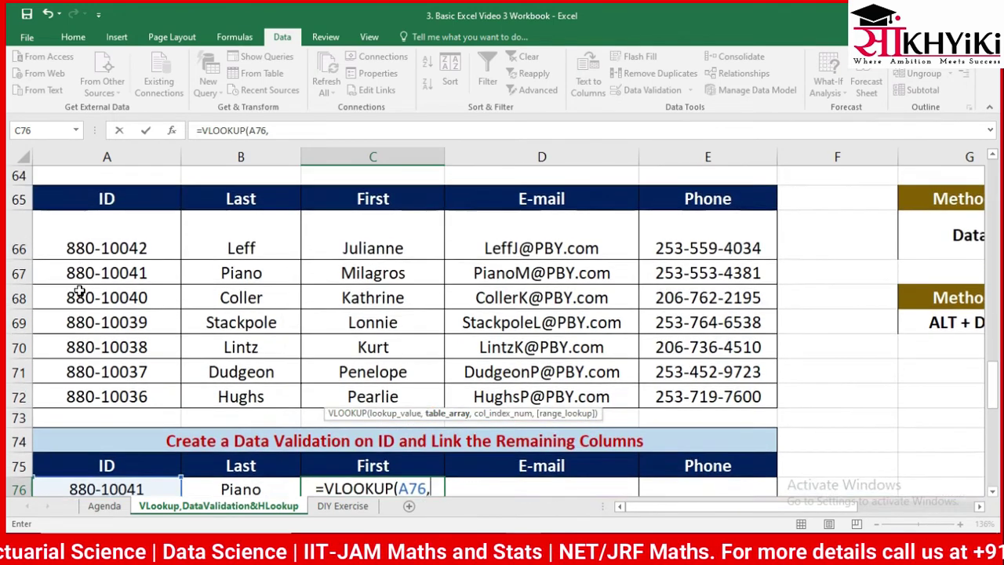
{"action": "left_click_drag", "start_coordinate": [80, 200], "coordinate": [776, 399]}
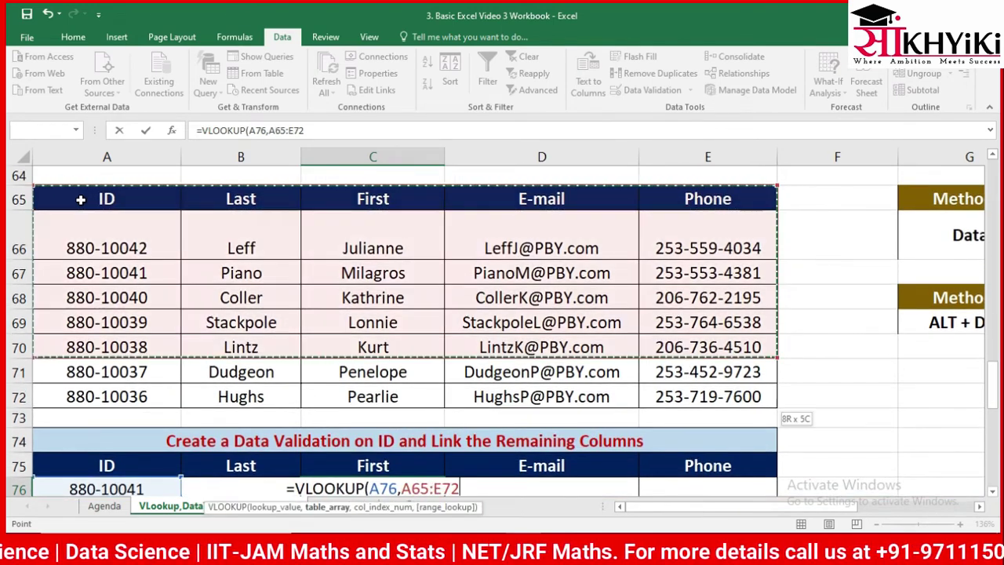
{"action": "type", "text": ","}
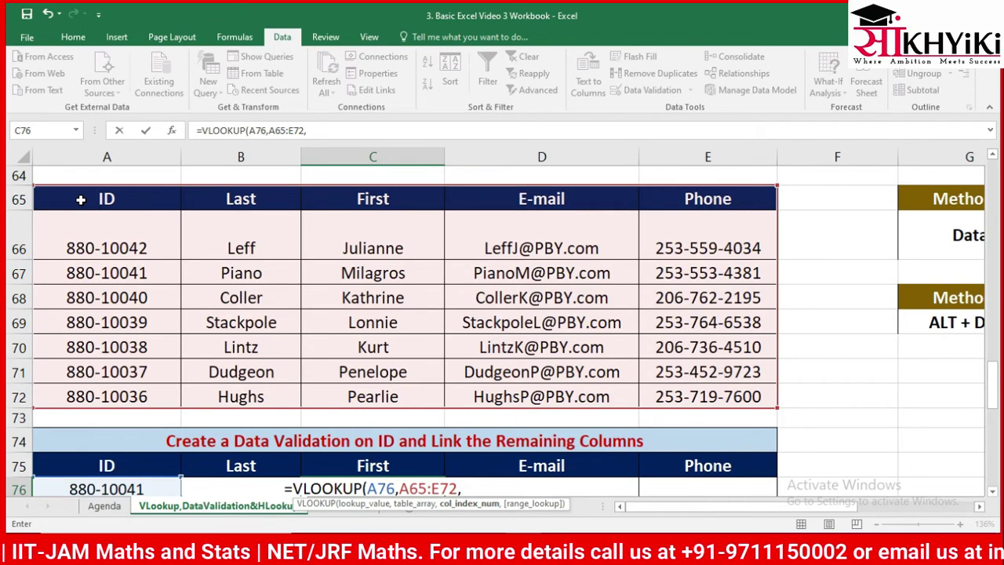
{"action": "type", "text": "3,0"}
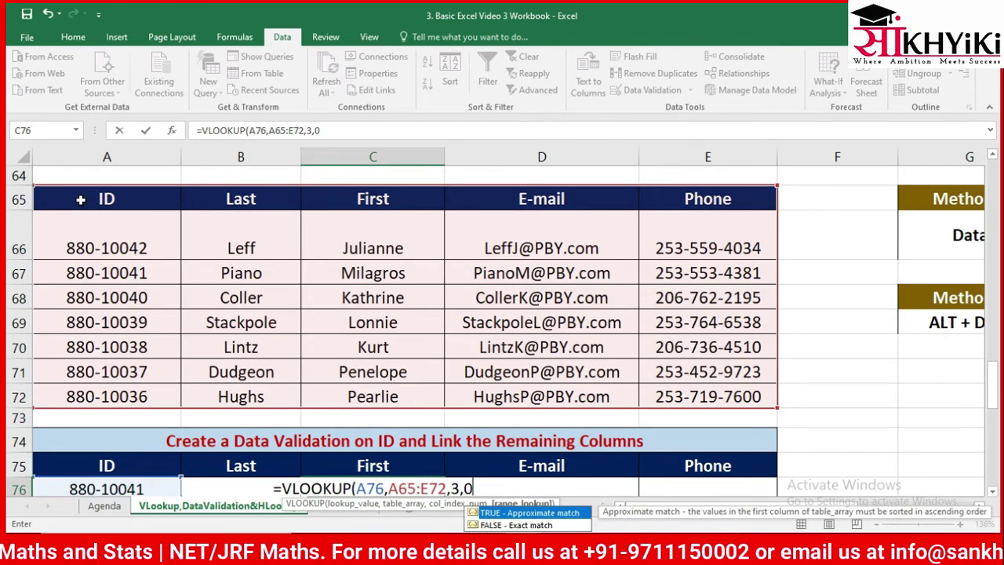
{"action": "type", "text": ")"}
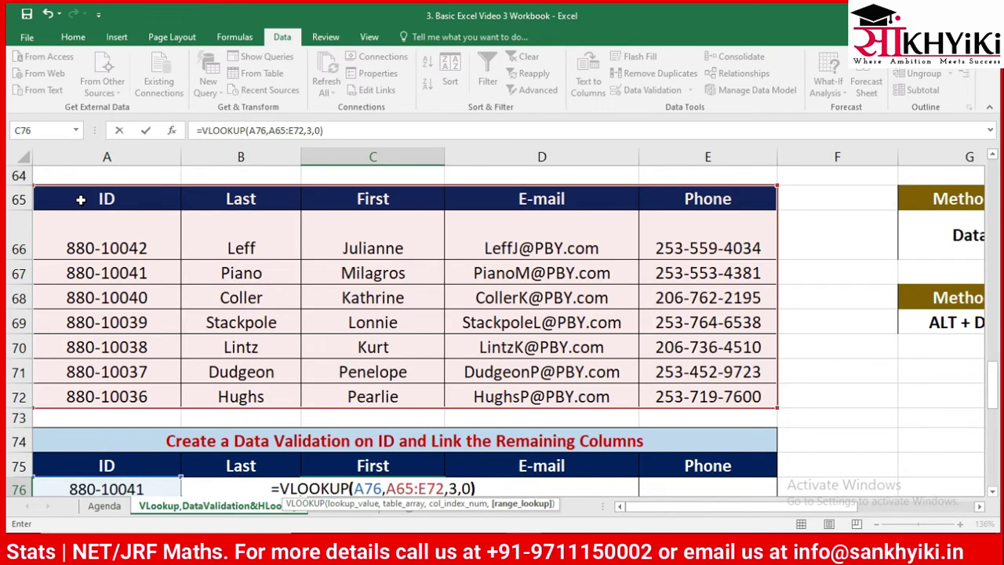
{"action": "key", "text": "Return"}
{"action": "key", "text": "Up"}
{"action": "key", "text": "Right"}
Enter =VLOOKUP(A76,A65:E72,4,0) in D76 to return the contact's e-mail.
{"action": "type", "text": "="}
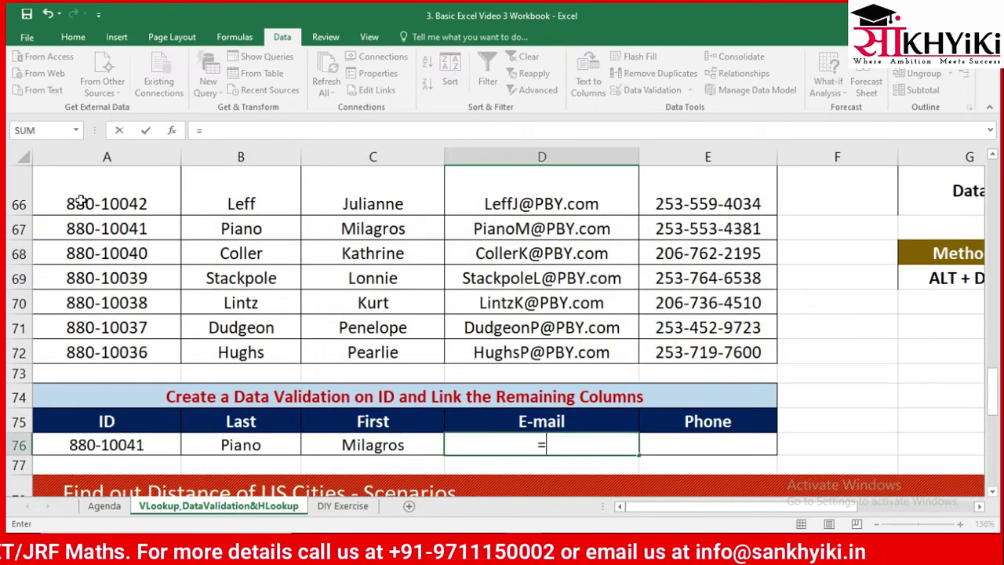
{"action": "type", "text": "vl"}
{"action": "key", "text": "Tab"}
{"action": "key", "text": "Left"}
{"action": "key", "text": "Left"}
{"action": "key", "text": "Left"}
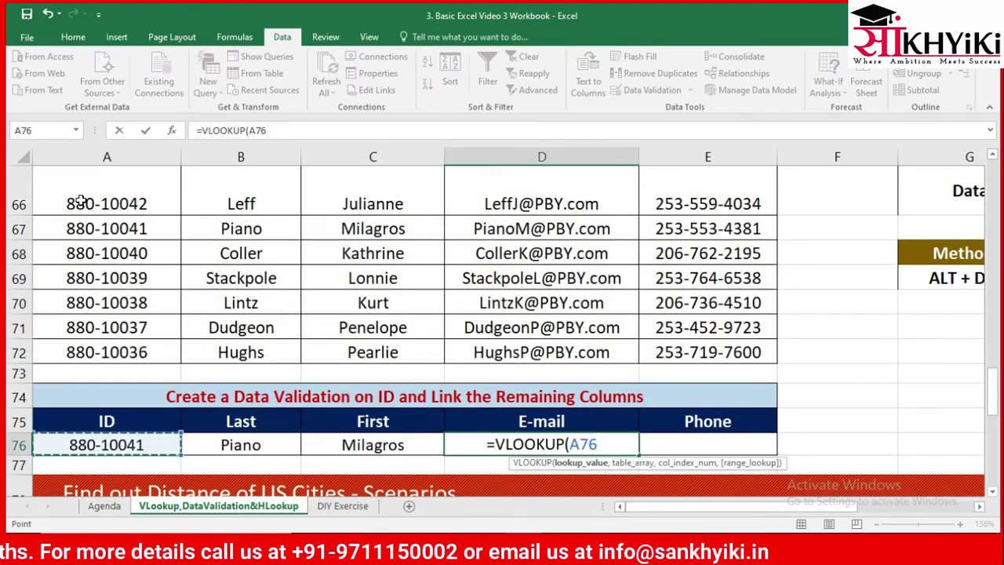
{"action": "type", "text": ","}
{"action": "key", "text": "Up"}
{"action": "key", "text": "Up"}
{"action": "key", "text": "Up"}
{"action": "key", "text": "Up"}
{"action": "key", "text": "Up"}
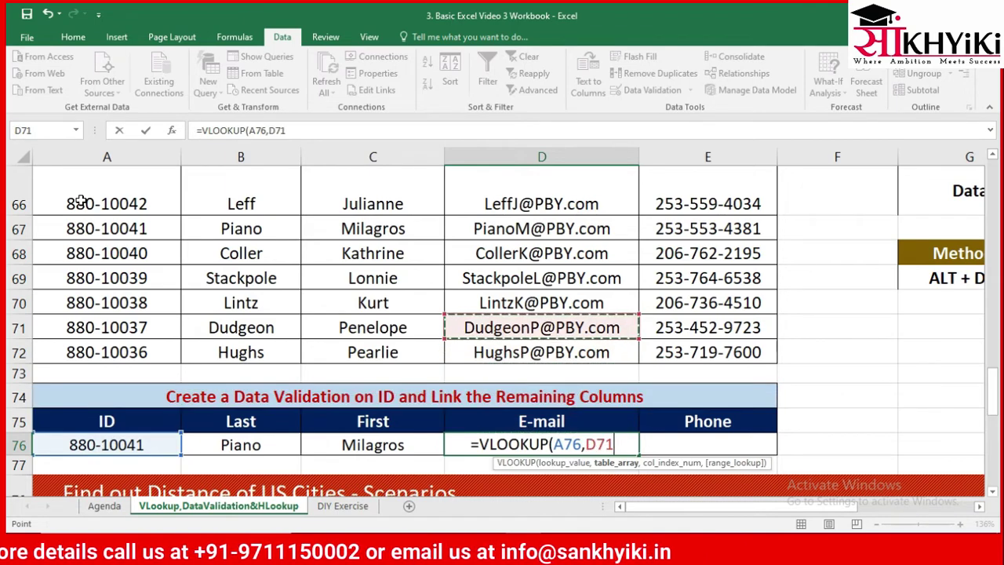
{"action": "key", "text": "Left"}
{"action": "key", "text": "Left"}
{"action": "key", "text": "Left"}
{"action": "key", "text": "Up"}
{"action": "key", "text": "Up"}
{"action": "key", "text": "Up"}
{"action": "key", "text": "shift+Right"}
{"action": "key", "text": "shift+Right"}
{"action": "key", "text": "shift+Right"}
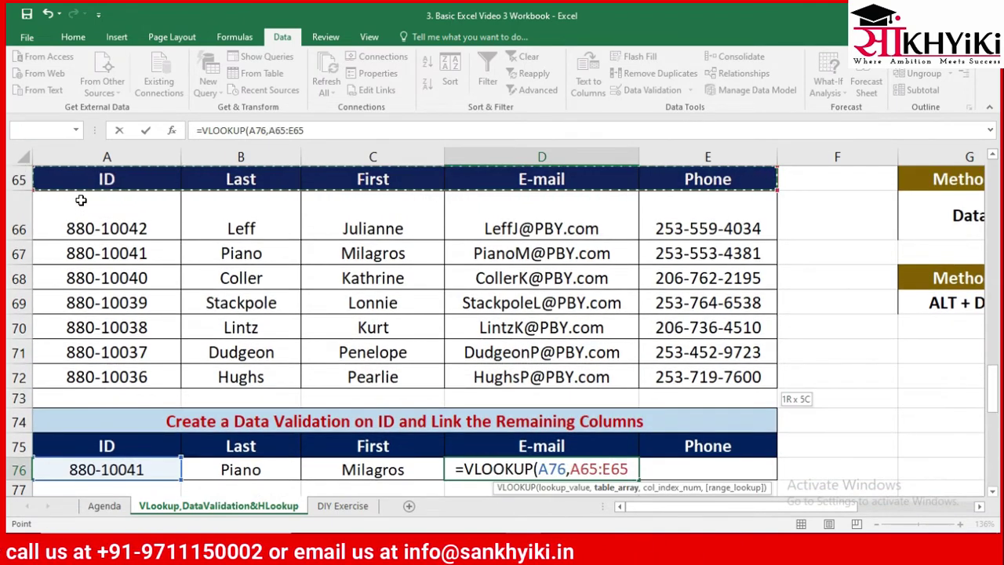
{"action": "key", "text": "ctrl+shift+Down"}
{"action": "type", "text": ","}
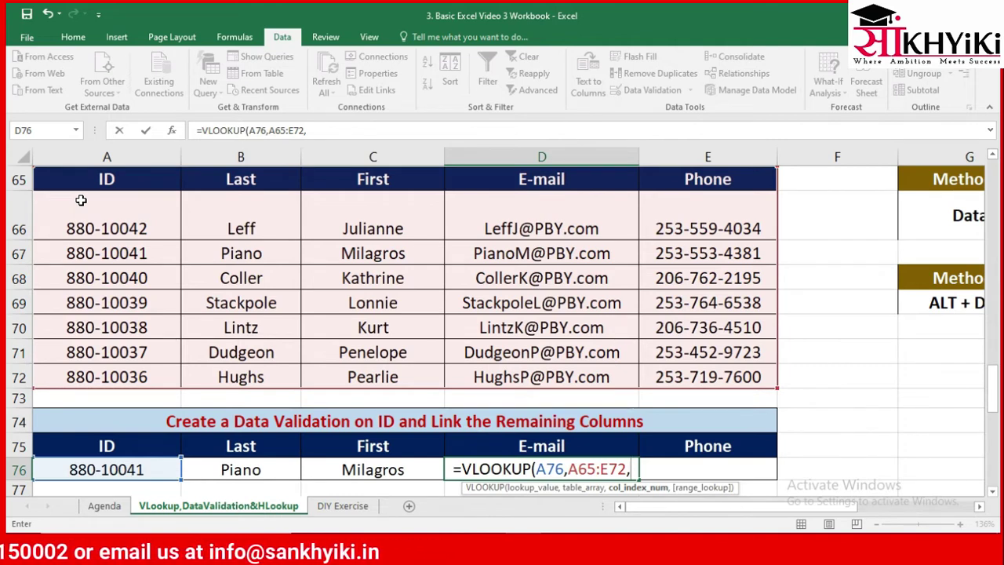
{"action": "type", "text": "4,"}
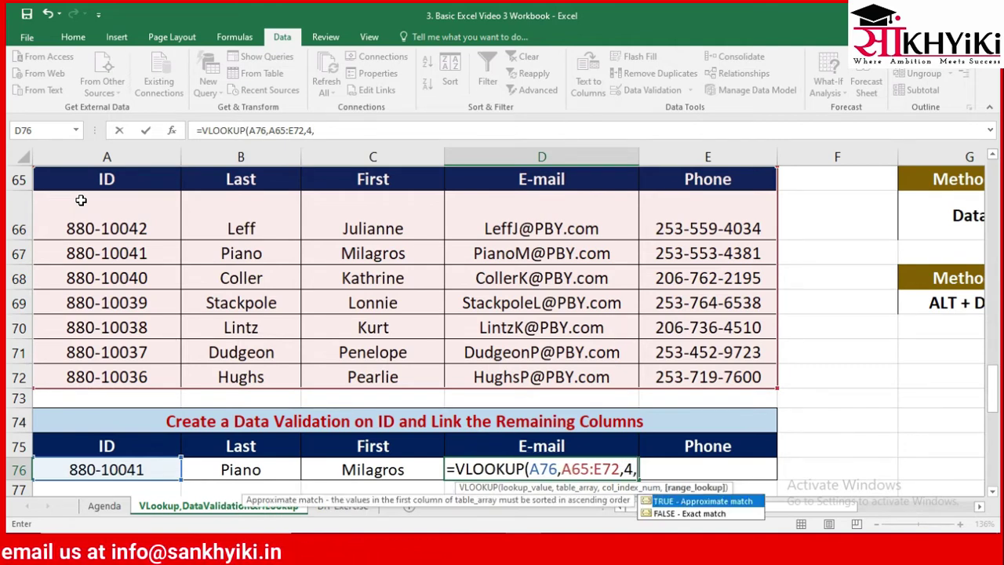
{"action": "type", "text": "0)"}
{"action": "key", "text": "Return"}
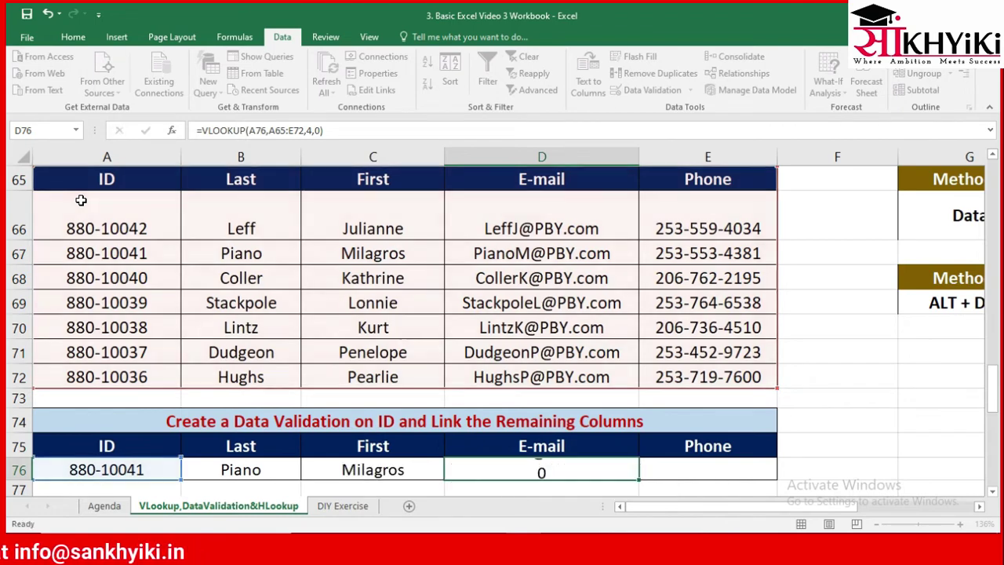
{"action": "key", "text": "Up"}
{"action": "key", "text": "Right"}
Enter =VLOOKUP(A76,A65:E72,5,0) in E76 to return the phone number.
{"action": "type", "text": "=vl"}
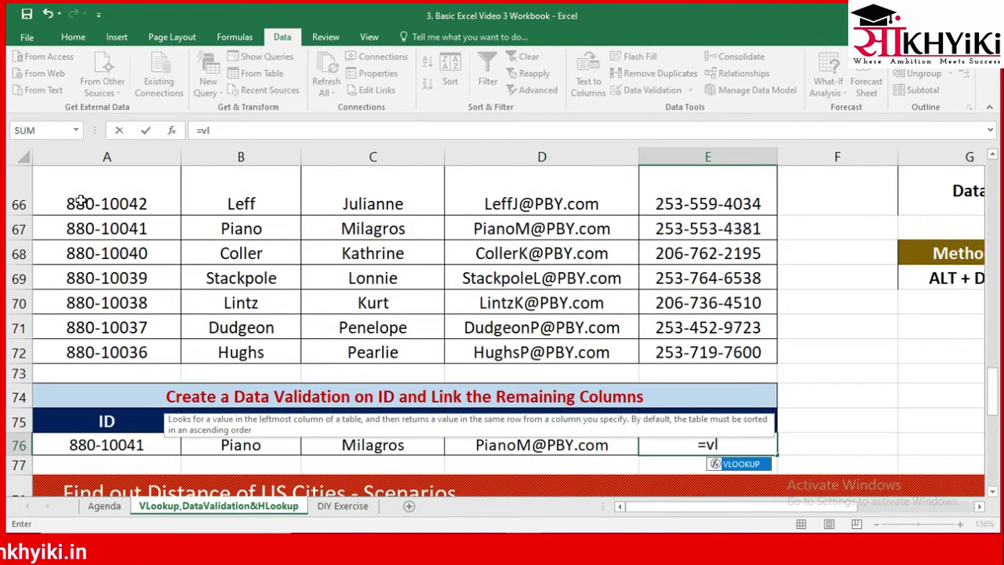
{"action": "key", "text": "Tab"}
{"action": "key", "text": "Left"}
{"action": "key", "text": "Left"}
{"action": "key", "text": "Left"}
{"action": "key", "text": "Left"}
{"action": "type", "text": ","}
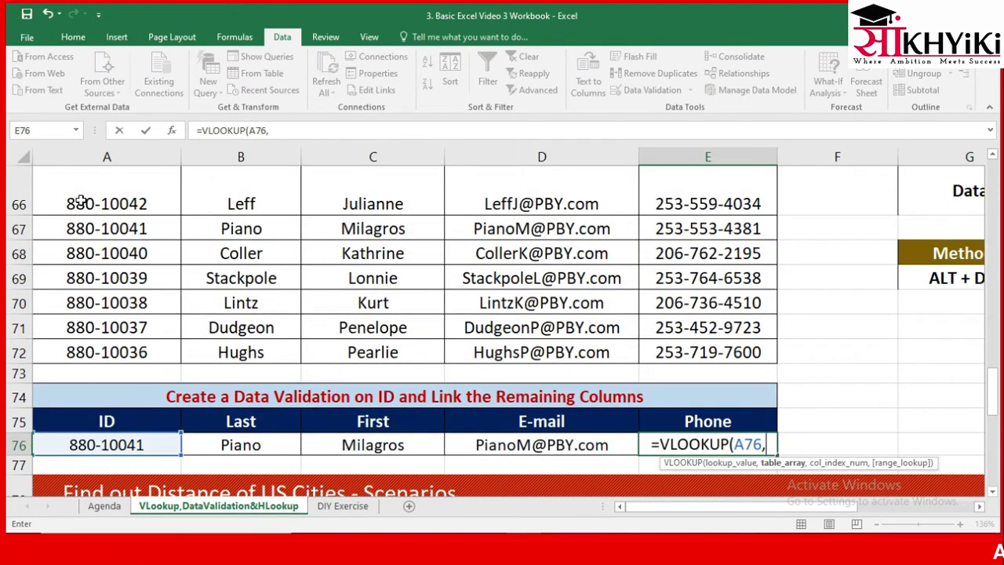
{"action": "key", "text": "Up"}
{"action": "key", "text": "Up"}
{"action": "key", "text": "Up"}
{"action": "key", "text": "Up"}
{"action": "key", "text": "ctrl+Left"}
{"action": "key", "text": "Up"}
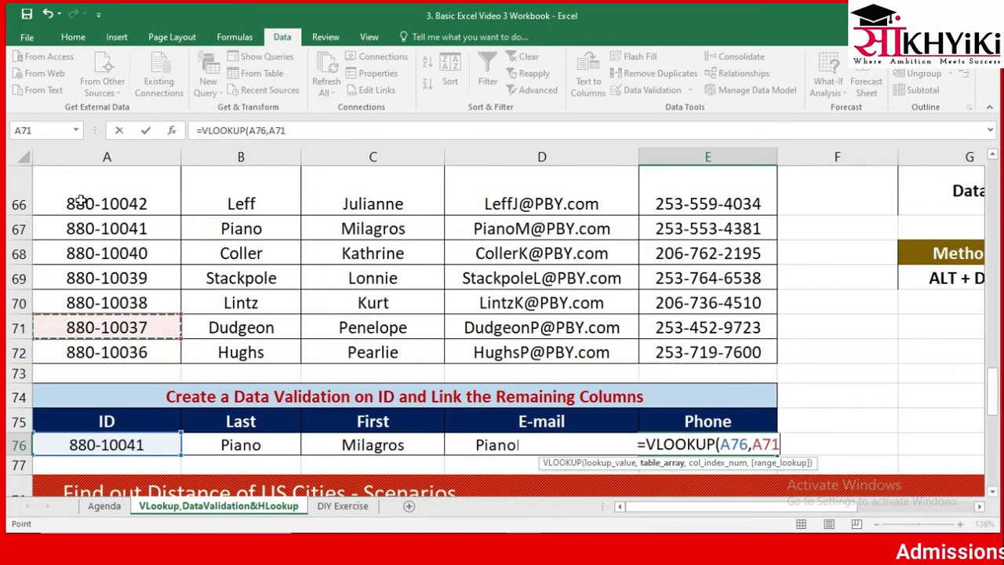
{"action": "key", "text": "ctrl+Up"}
{"action": "key", "text": "ctrl+shift+Right"}
{"action": "key", "text": "ctrl+shift+Down"}
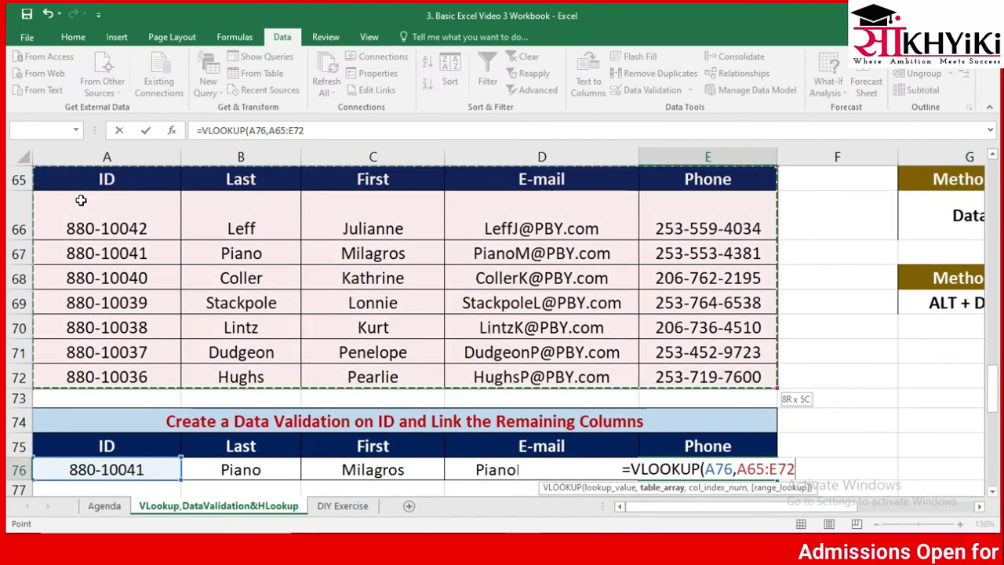
{"action": "type", "text": ","}
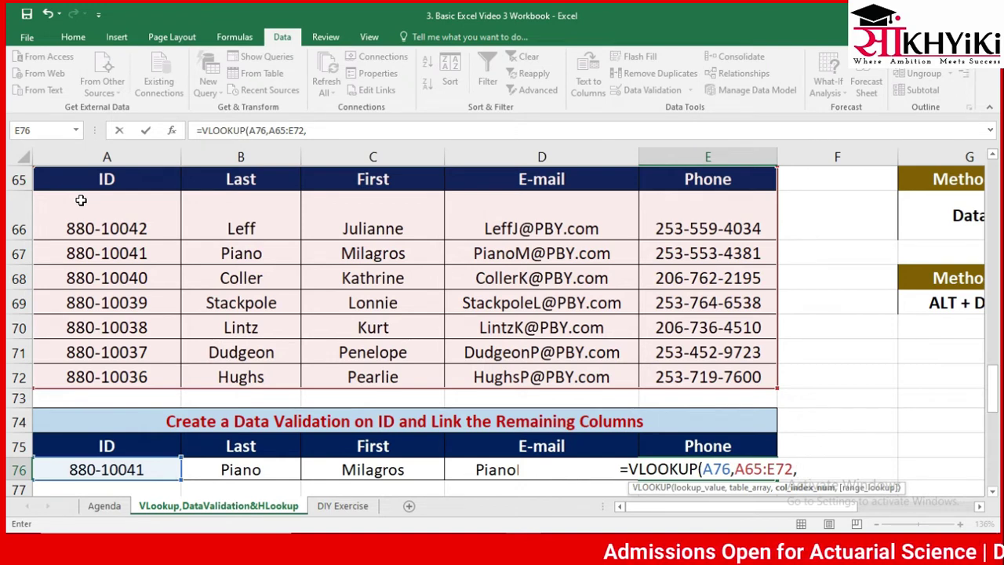
{"action": "type", "text": "5,"}
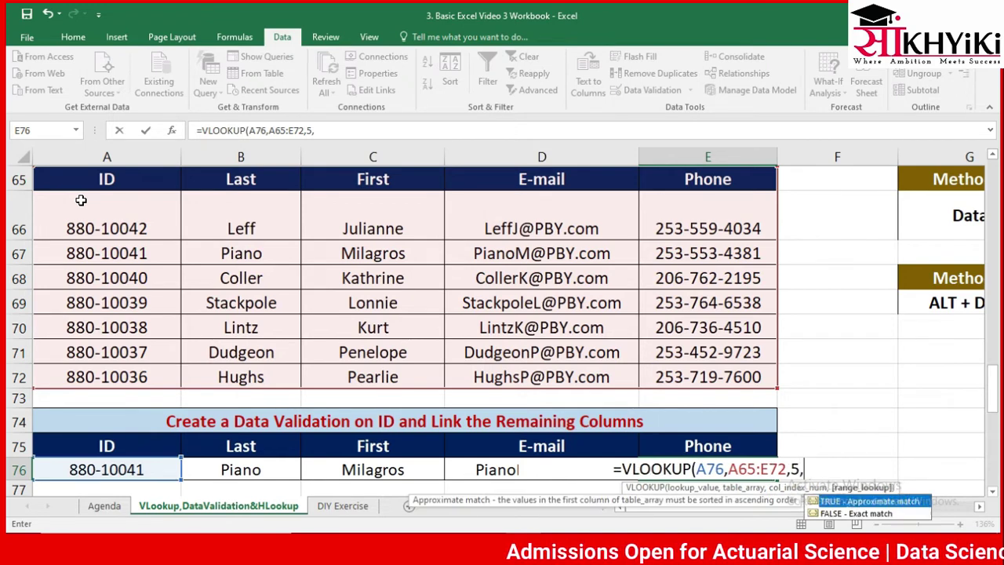
{"action": "type", "text": "0)"}
{"action": "key", "text": "Return"}
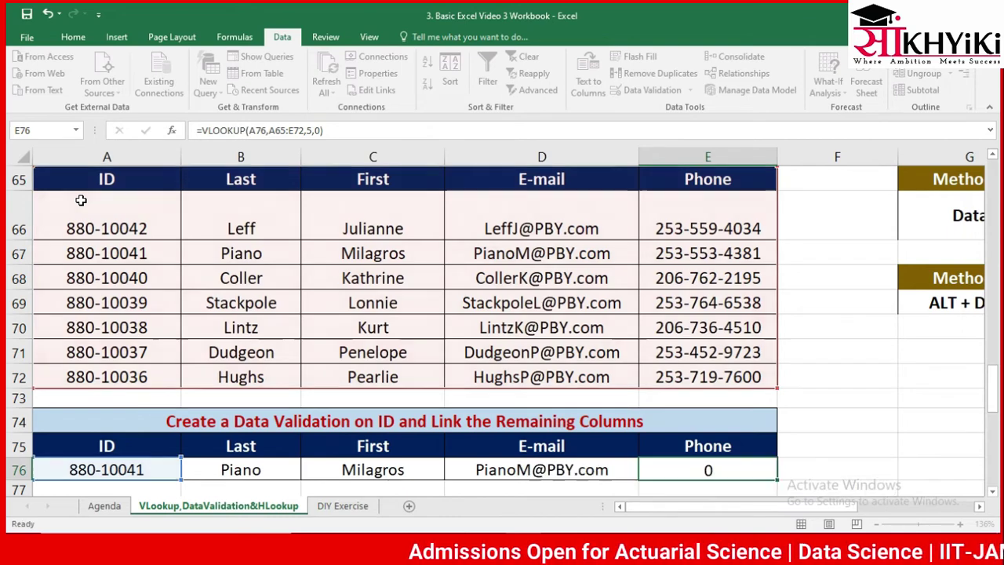
{"action": "key", "text": "Up"}
{"action": "key", "text": "Left"}
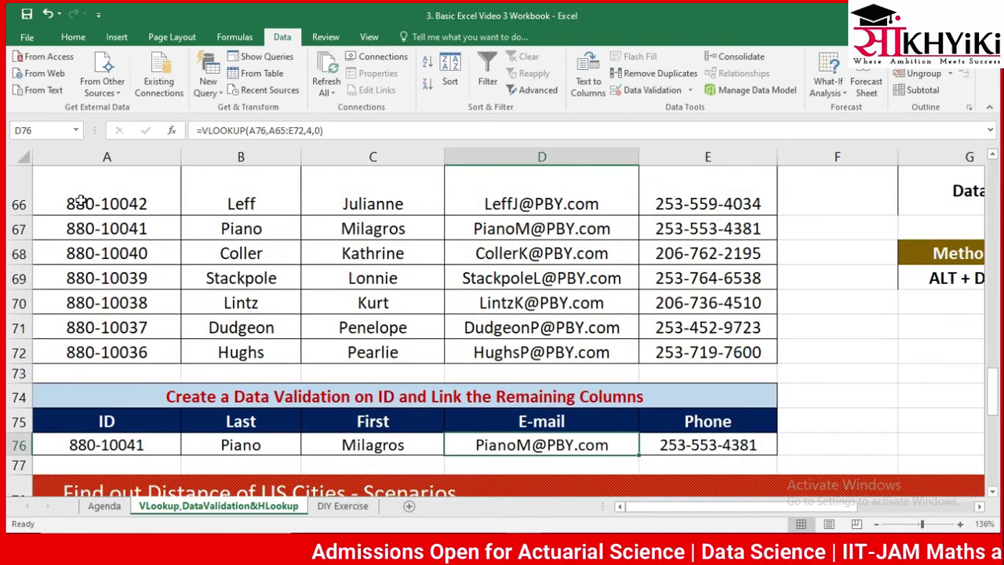
{"action": "key", "text": "Left"}
{"action": "key", "text": "Left"}
{"action": "key", "text": "Left"}
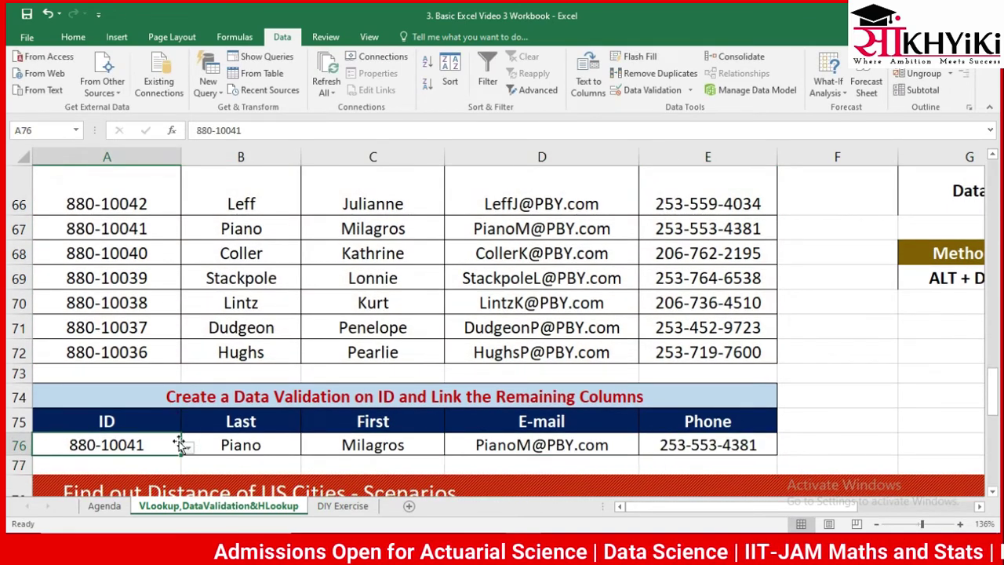
Test the linked row by picking 880-10042, then 880-10036 from A76's ID list.
{"action": "left_click", "coordinate": [188, 448]}
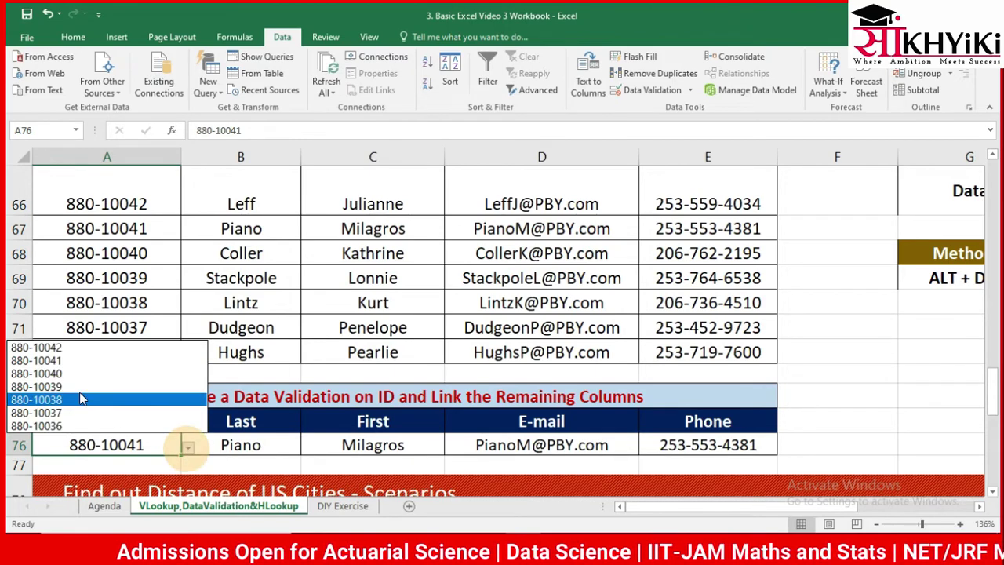
{"action": "left_click", "coordinate": [39, 347]}
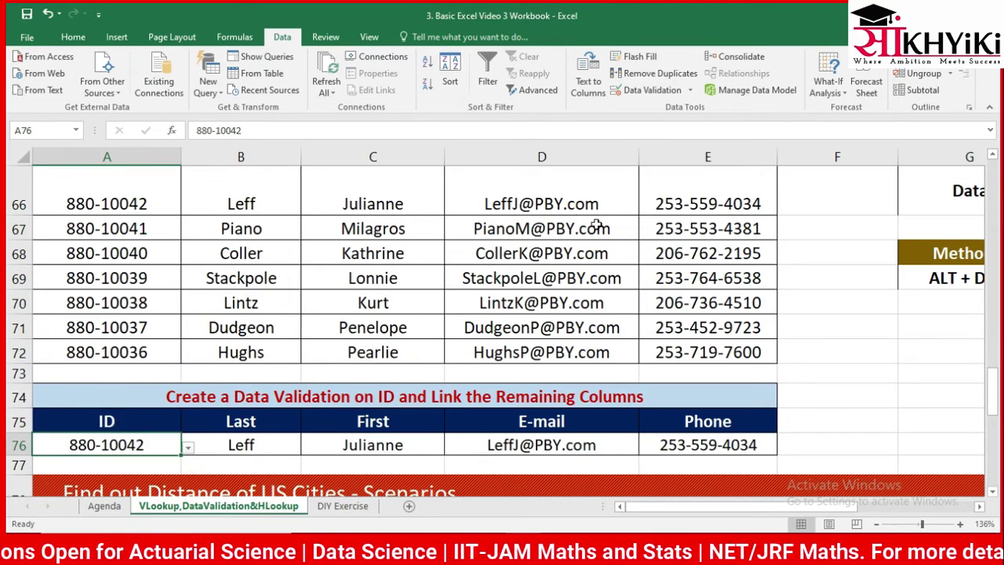
{"action": "left_click", "coordinate": [188, 446]}
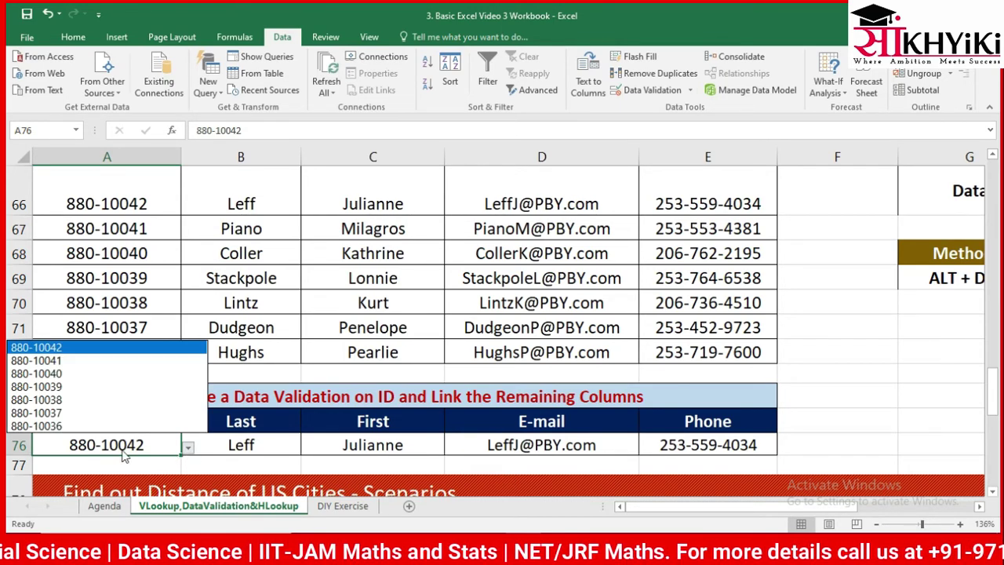
{"action": "left_click", "coordinate": [90, 426]}
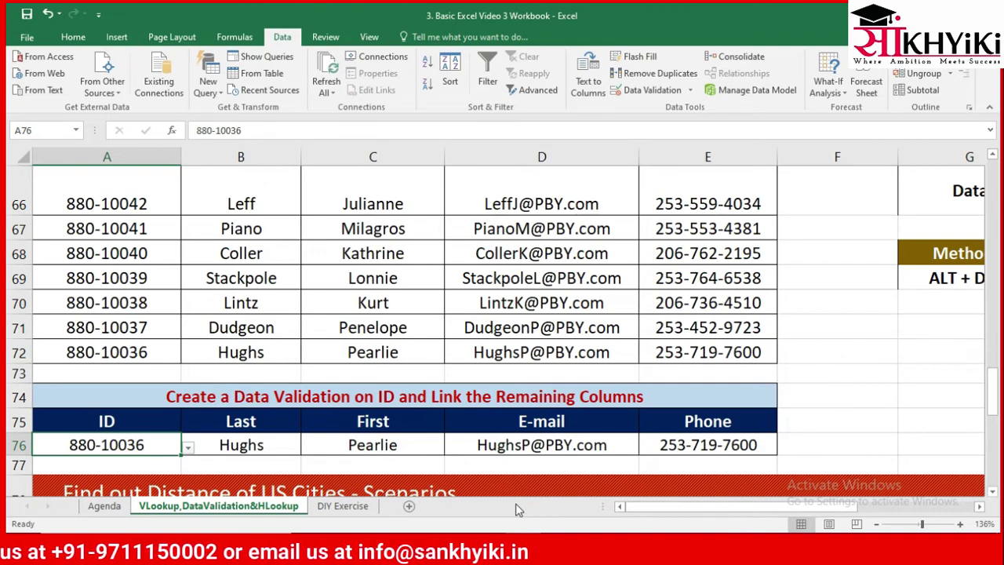
{"action": "key", "text": "Right"}
{"action": "key", "text": "Right"}
{"action": "key", "text": "Right"}
{"action": "key", "text": "Right"}
Move down from the contact table to the US city distance grid.
{"action": "key", "text": "Left"}
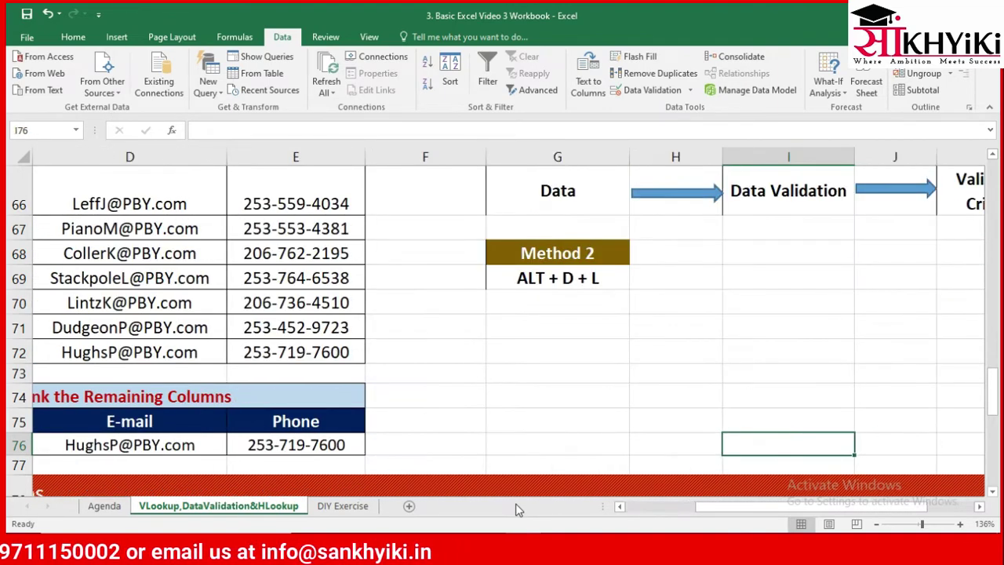
{"action": "key", "text": "Left"}
{"action": "key", "text": "Left"}
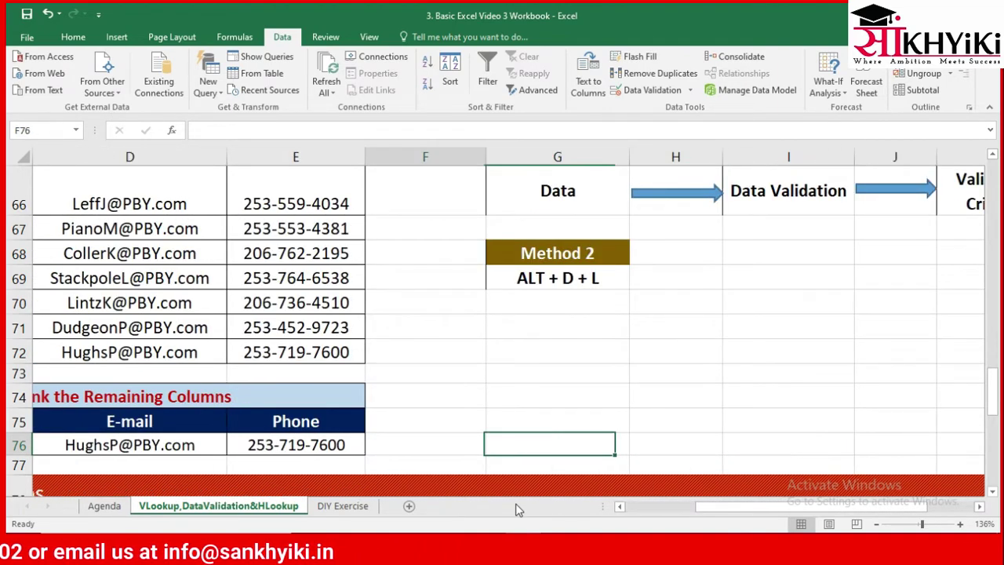
{"action": "key", "text": "Left"}
{"action": "key", "text": "Left"}
{"action": "key", "text": "Left"}
{"action": "key", "text": "Down"}
{"action": "key", "text": "Down"}
{"action": "key", "text": "Down"}
{"action": "key", "text": "Down"}
{"action": "key", "text": "Down"}
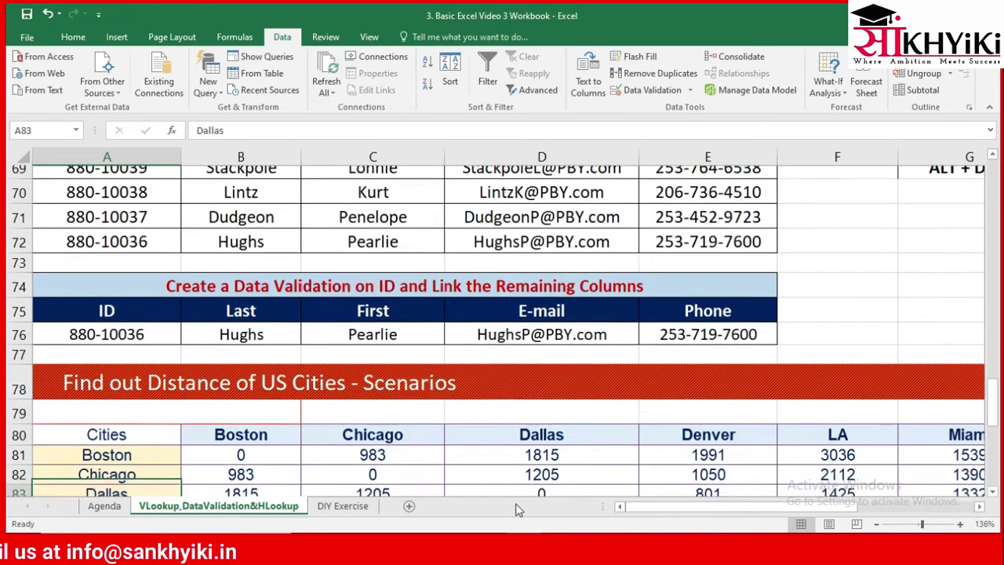
{"action": "key", "text": "Down"}
{"action": "key", "text": "Down"}
{"action": "key", "text": "Down"}
{"action": "key", "text": "Down"}
{"action": "key", "text": "Down"}
{"action": "key", "text": "Down"}
{"action": "key", "text": "Down"}
{"action": "key", "text": "Down"}
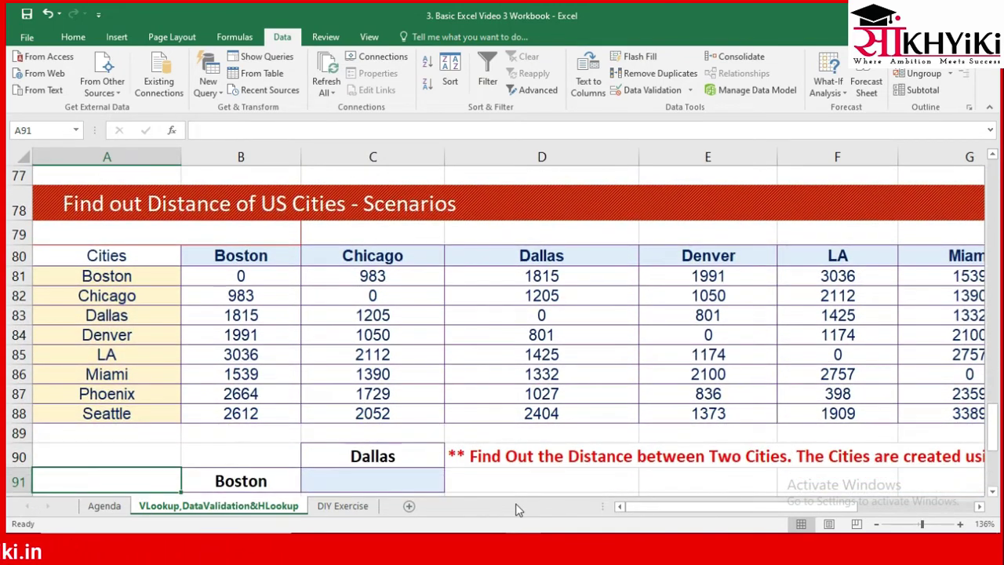
{"action": "key", "text": "Up"}
{"action": "key", "text": "Up"}
{"action": "key", "text": "Up"}
{"action": "key", "text": "Up"}
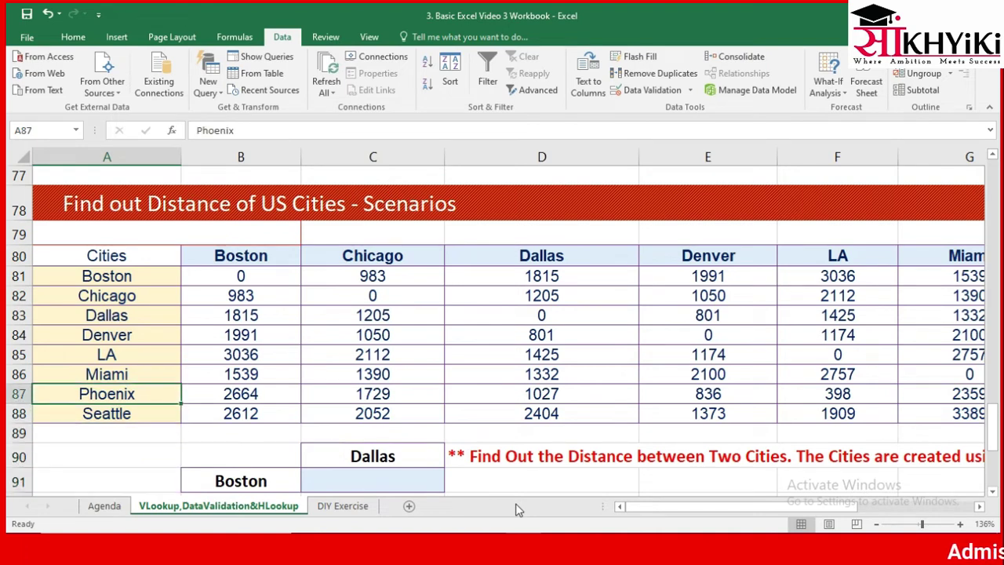
{"action": "key", "text": "Right"}
{"action": "key", "text": "Right"}
{"action": "key", "text": "Left"}
Trace the Chicago row distances, then stop on the Boston city cell B91.
{"action": "key", "text": "Up"}
{"action": "key", "text": "Up"}
{"action": "key", "text": "Up"}
{"action": "key", "text": "Left"}
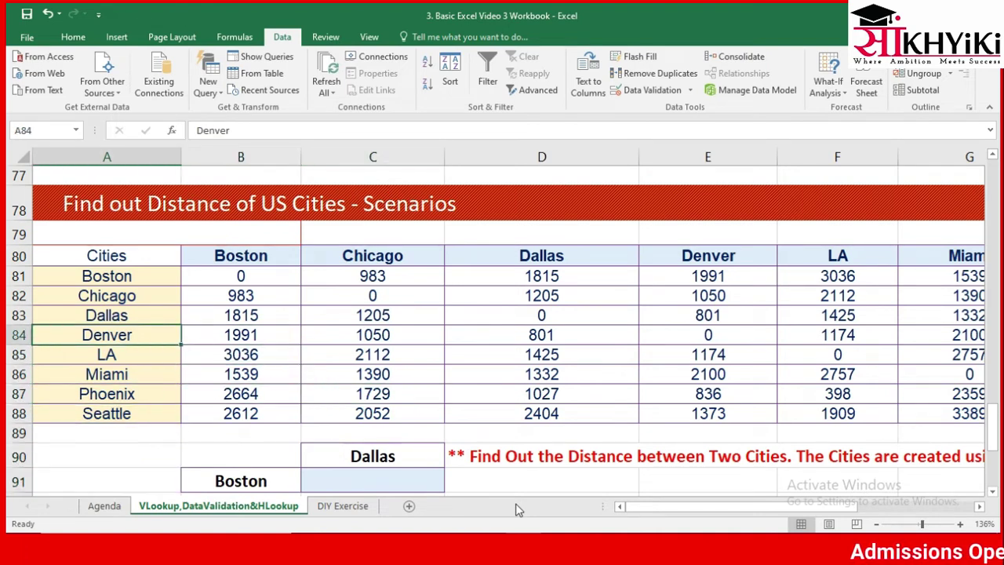
{"action": "key", "text": "Up"}
{"action": "key", "text": "Up"}
{"action": "key", "text": "Right"}
{"action": "key", "text": "Right"}
{"action": "key", "text": "Right"}
{"action": "key", "text": "Right"}
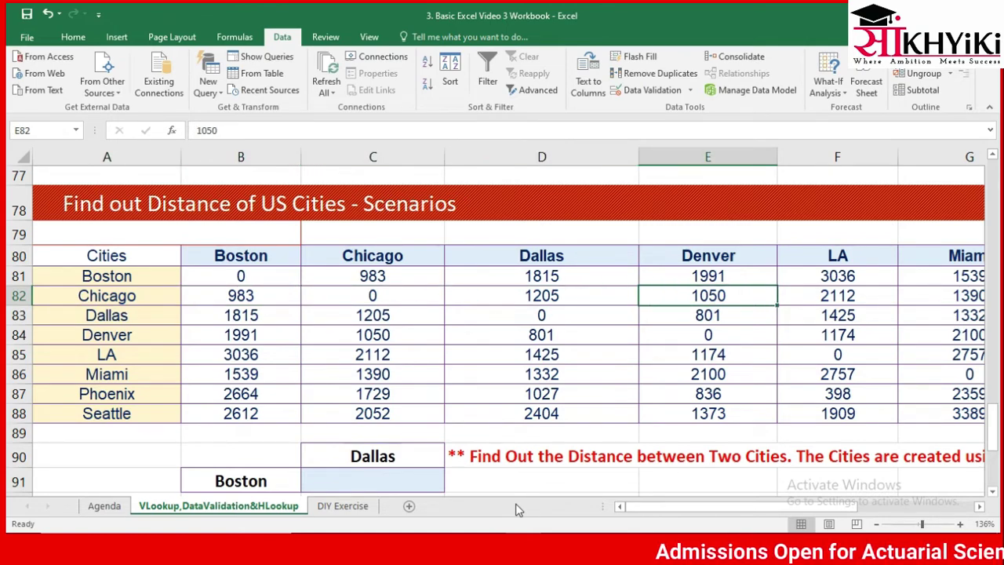
{"action": "key", "text": "Right"}
{"action": "key", "text": "Right"}
{"action": "key", "text": "Right"}
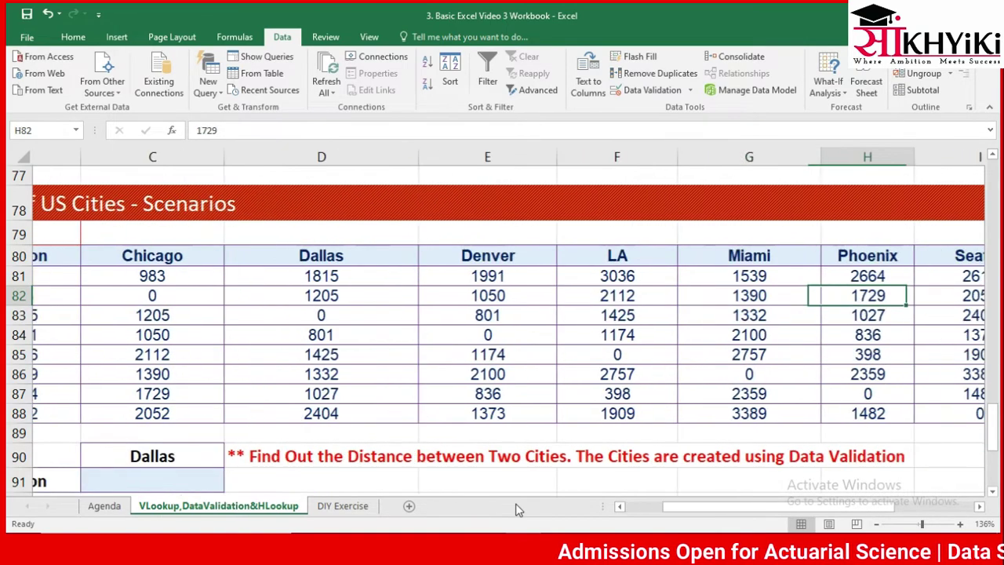
{"action": "key", "text": "Right"}
{"action": "key", "text": "Right"}
{"action": "key", "text": "Left"}
{"action": "key", "text": "Left"}
{"action": "key", "text": "Left"}
{"action": "key", "text": "Left"}
{"action": "key", "text": "Down"}
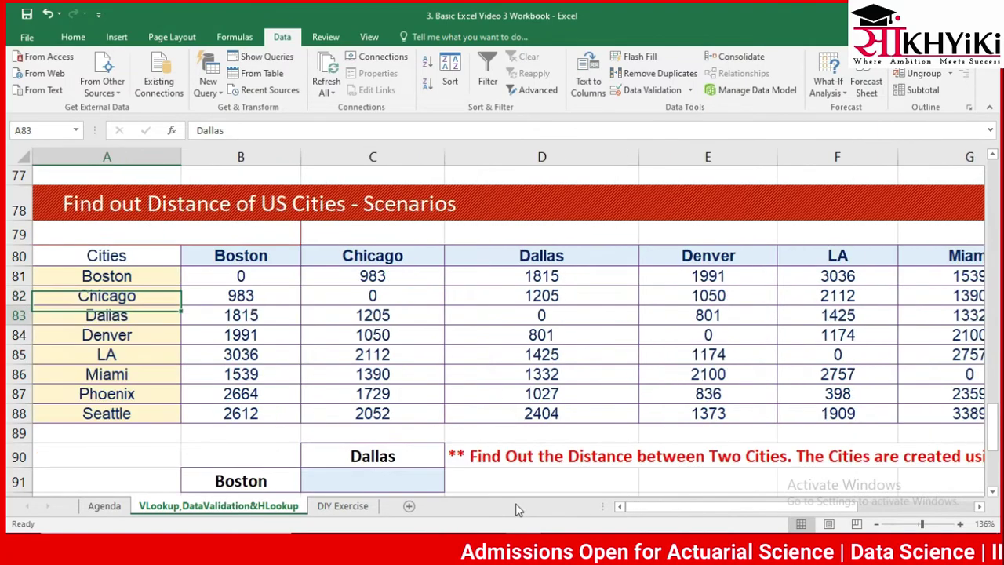
{"action": "key", "text": "Down"}
{"action": "key", "text": "Down"}
{"action": "key", "text": "Down"}
{"action": "key", "text": "Down"}
{"action": "key", "text": "Down"}
{"action": "key", "text": "Down"}
{"action": "key", "text": "Down"}
{"action": "key", "text": "Down"}
{"action": "key", "text": "Down"}
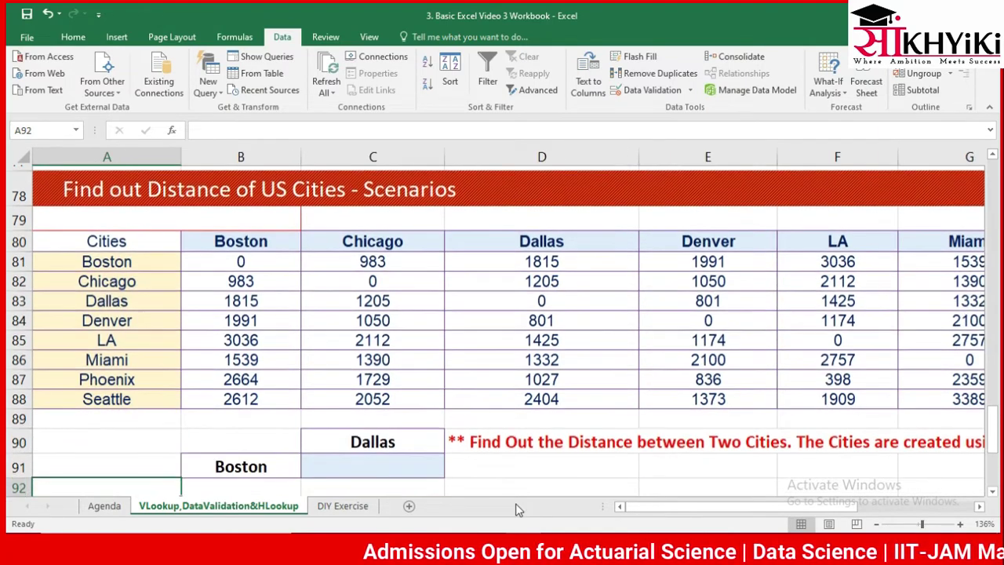
{"action": "key", "text": "Up"}
{"action": "key", "text": "Right"}
{"action": "key", "text": "Right"}
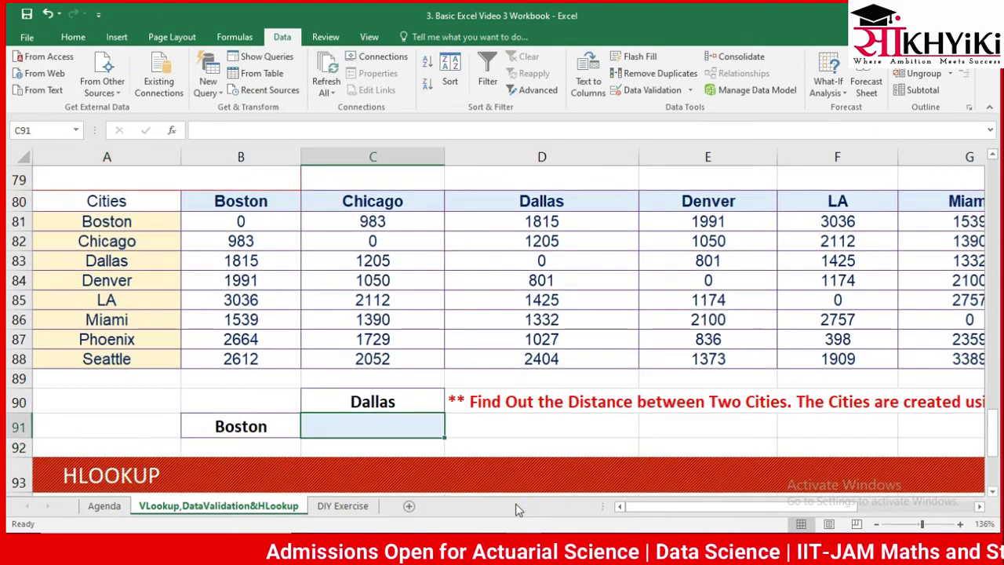
Point out the Boston and Dallas input cells and the empty distance result cell.
{"action": "key", "text": "Left"}
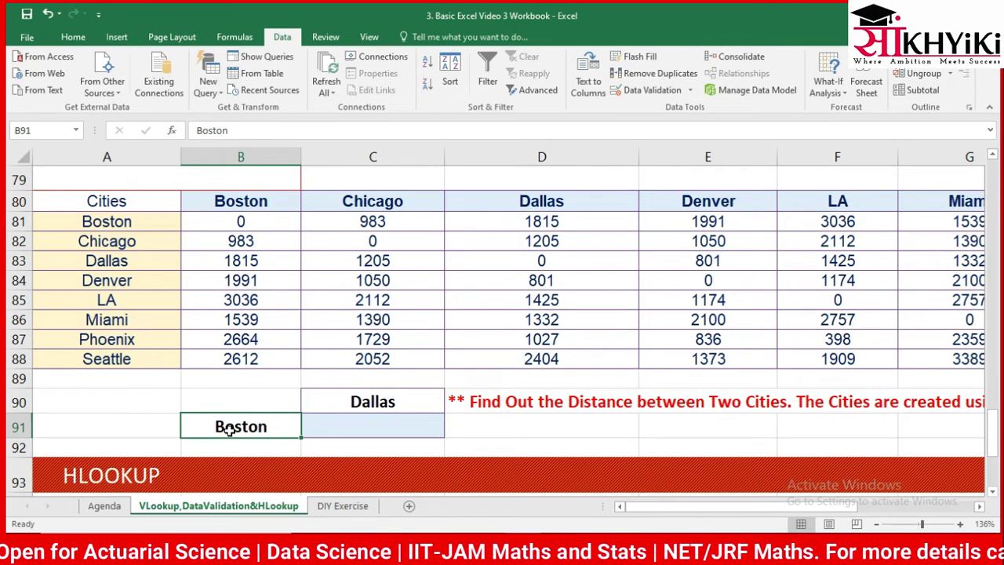
{"action": "left_click", "coordinate": [404, 402]}
{"action": "key", "text": "Left"}
{"action": "key", "text": "Left"}
{"action": "key", "text": "Down"}
{"action": "key", "text": "Right"}
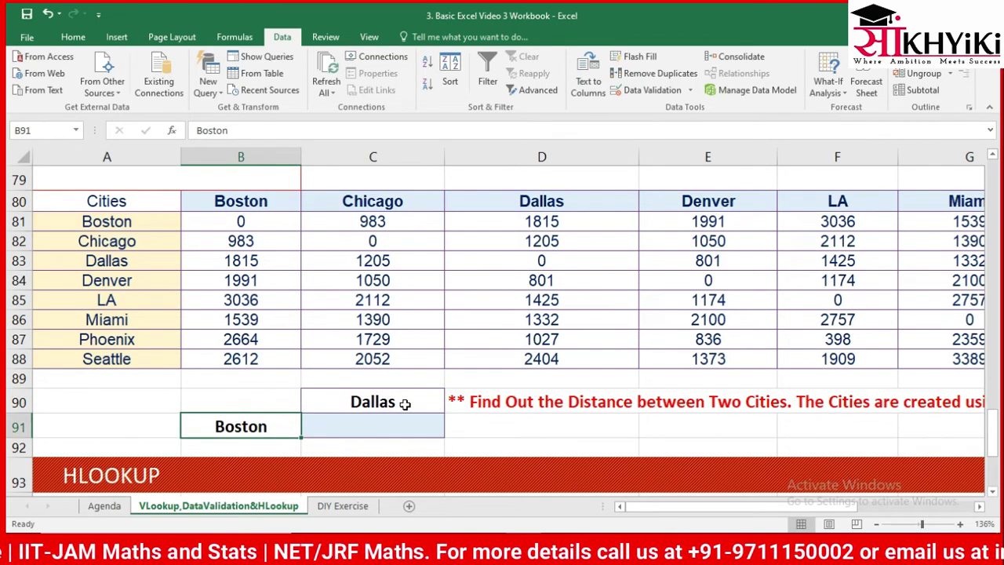
{"action": "key", "text": "Right"}
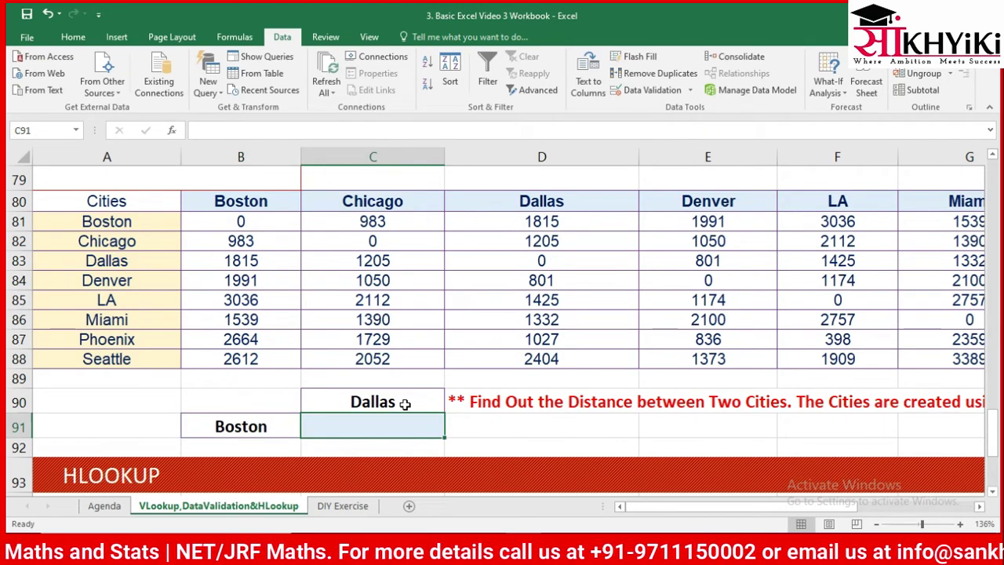
{"action": "key", "text": "Left"}
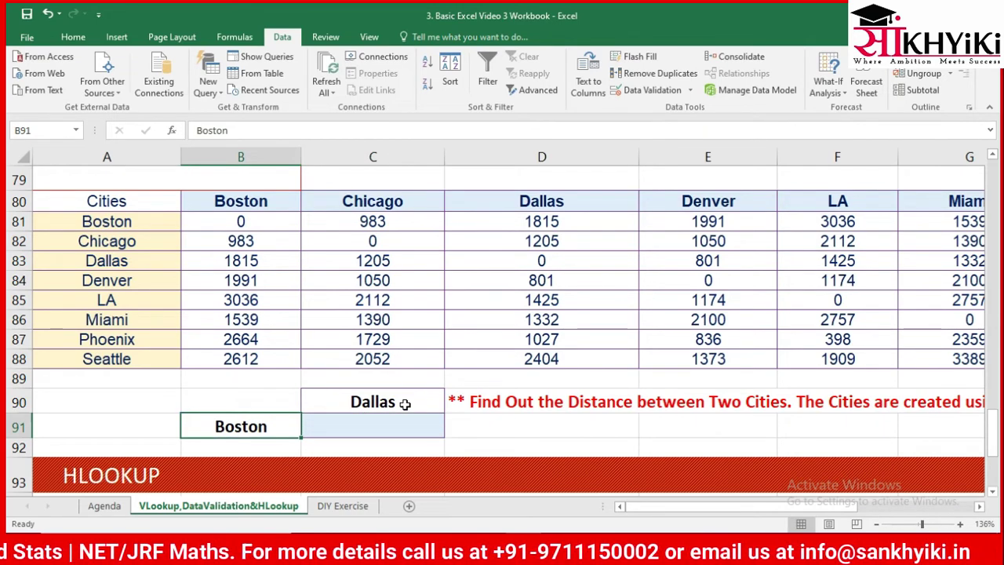
{"action": "key", "text": "Right"}
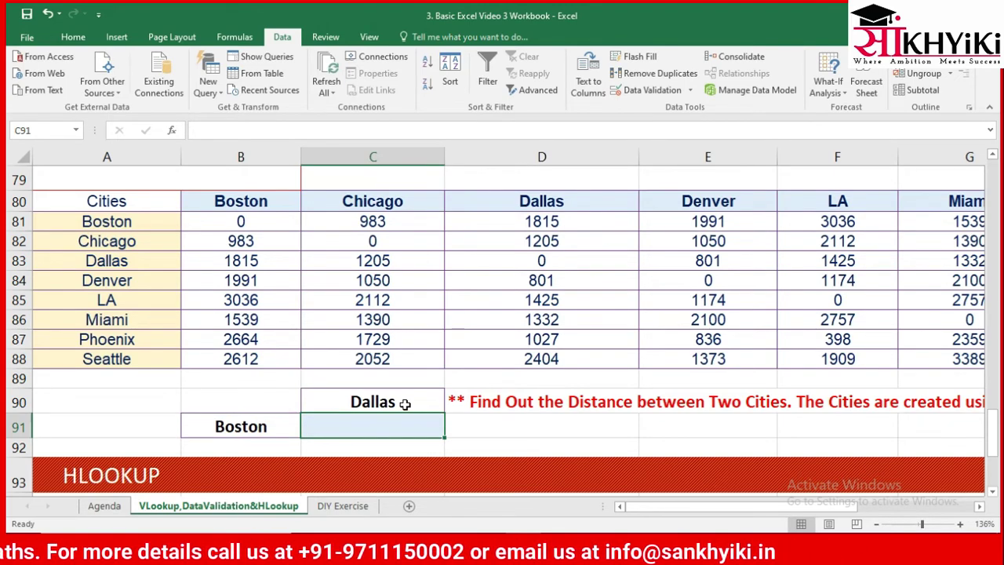
Show the Phoenix-to-Chicago distance 1729, then return to B91 and begin Alt-D-L.
{"action": "key", "text": "Up"}
{"action": "key", "text": "Up"}
{"action": "key", "text": "Up"}
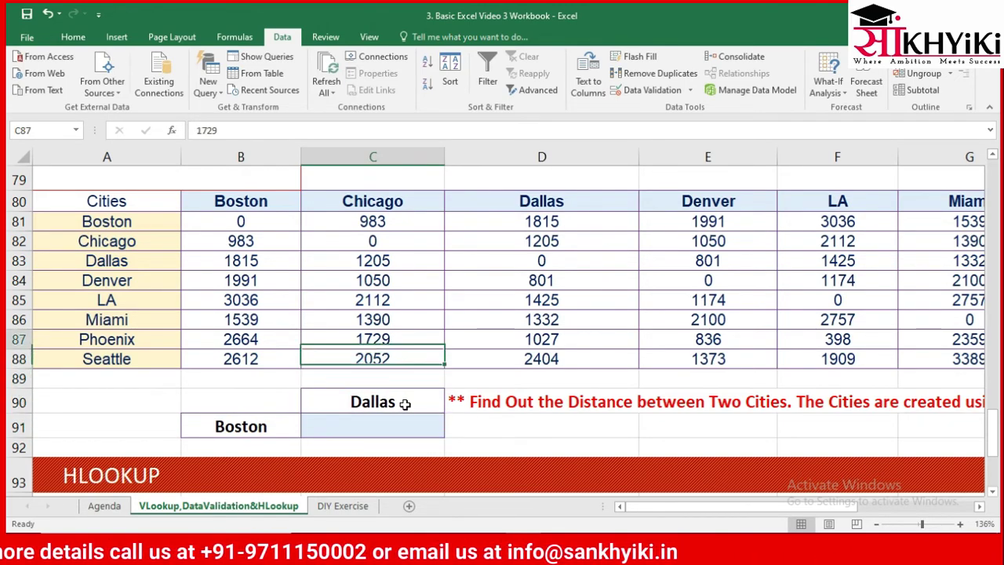
{"action": "key", "text": "Right"}
{"action": "key", "text": "Right"}
{"action": "key", "text": "Right"}
{"action": "key", "text": "Left"}
{"action": "key", "text": "Left"}
{"action": "key", "text": "Left"}
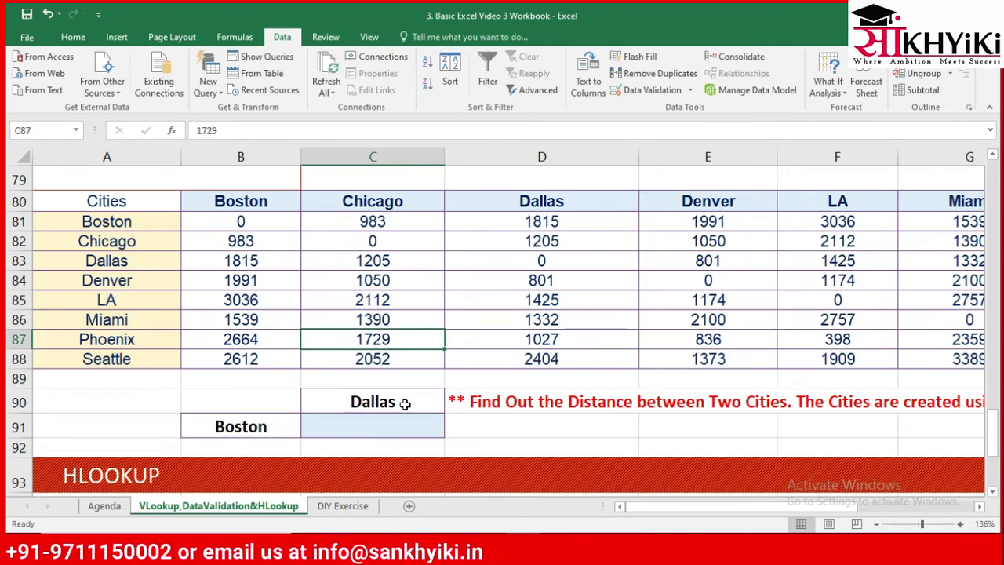
{"action": "key", "text": "Down"}
{"action": "key", "text": "Down"}
{"action": "key", "text": "Down"}
{"action": "key", "text": "Down"}
{"action": "key", "text": "Left"}
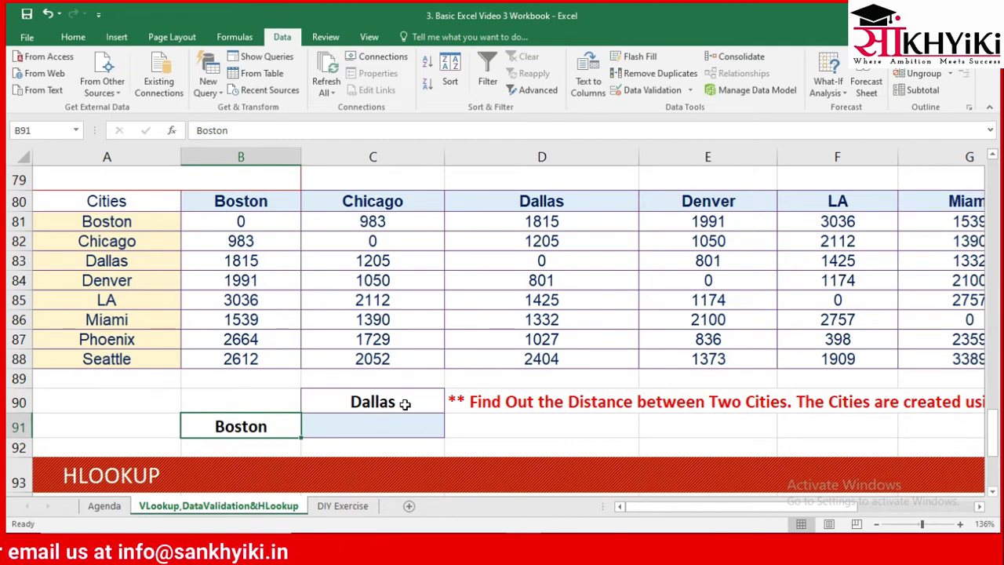
{"action": "key", "text": "Right"}
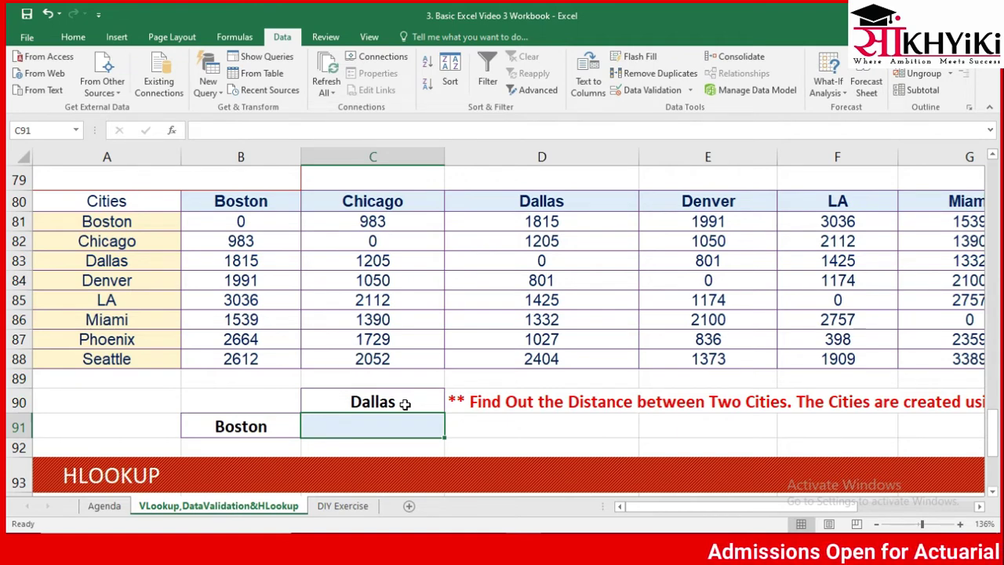
{"action": "key", "text": "Left"}
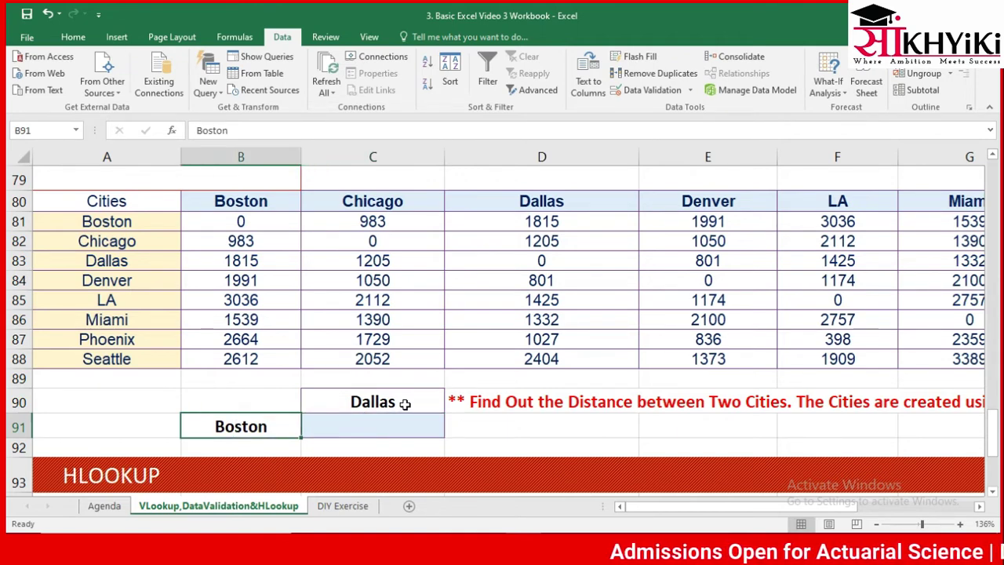
{"action": "key", "text": "alt"}
Make B91 a List validation with source =$A$81:$A$88.
{"action": "key", "text": "d"}
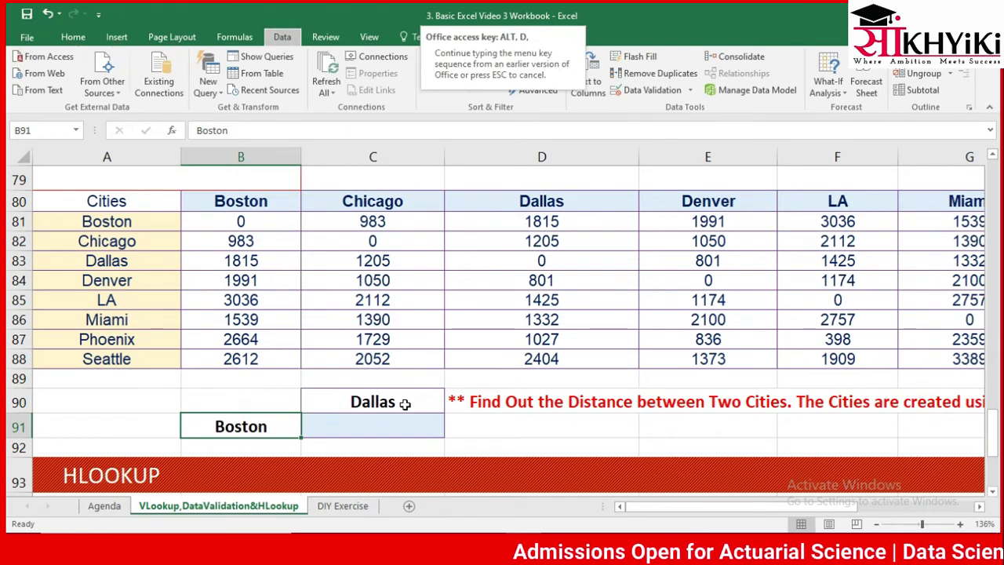
{"action": "key", "text": "l"}
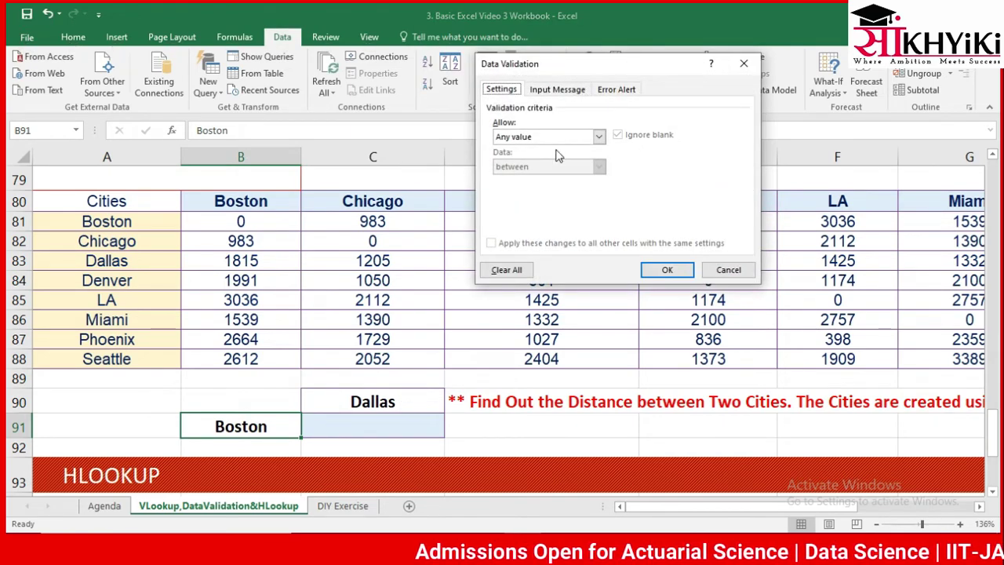
{"action": "left_click", "coordinate": [598, 138]}
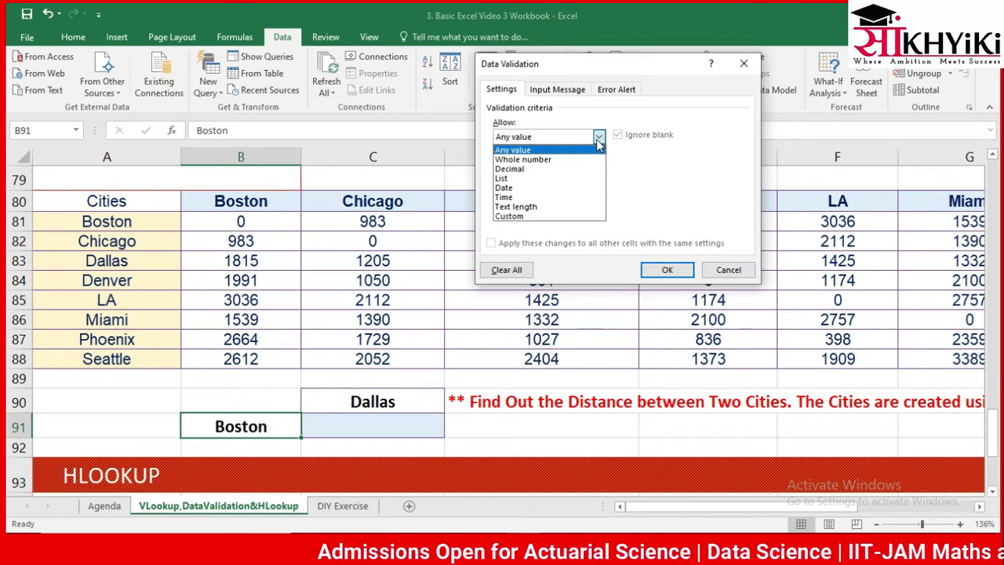
{"action": "left_click", "coordinate": [533, 178]}
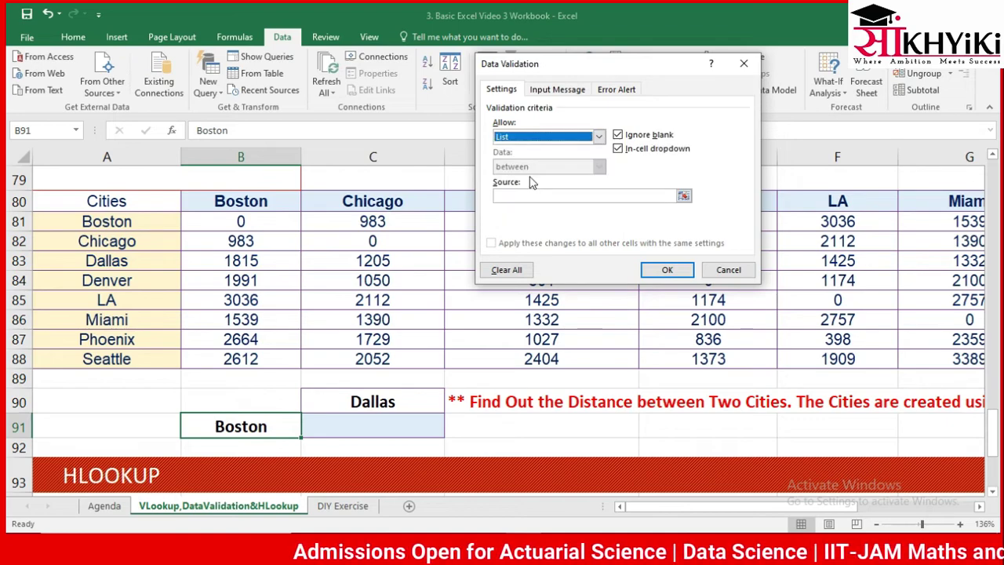
{"action": "left_click", "coordinate": [683, 197]}
{"action": "left_click", "coordinate": [86, 222]}
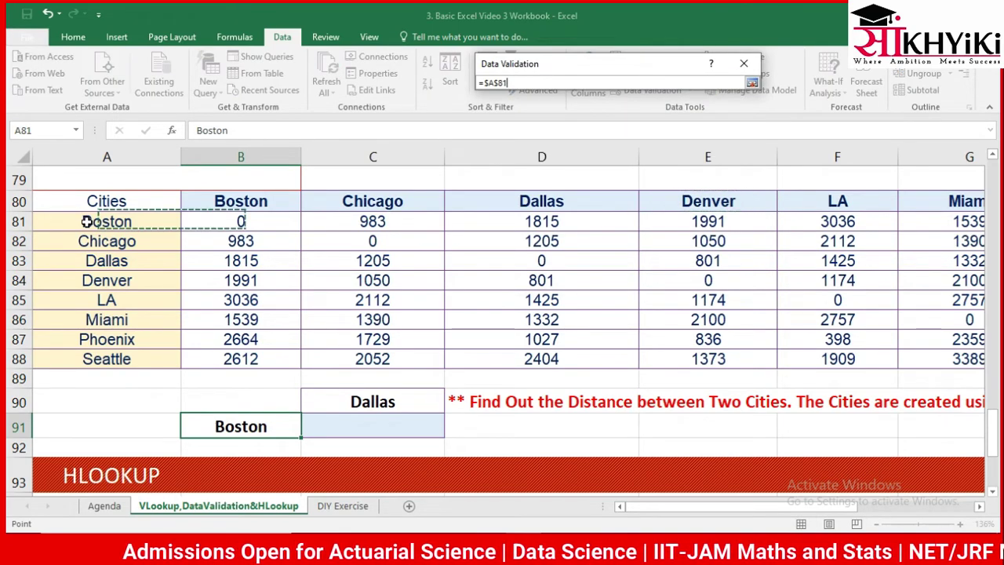
{"action": "key", "text": "ctrl+shift+Down"}
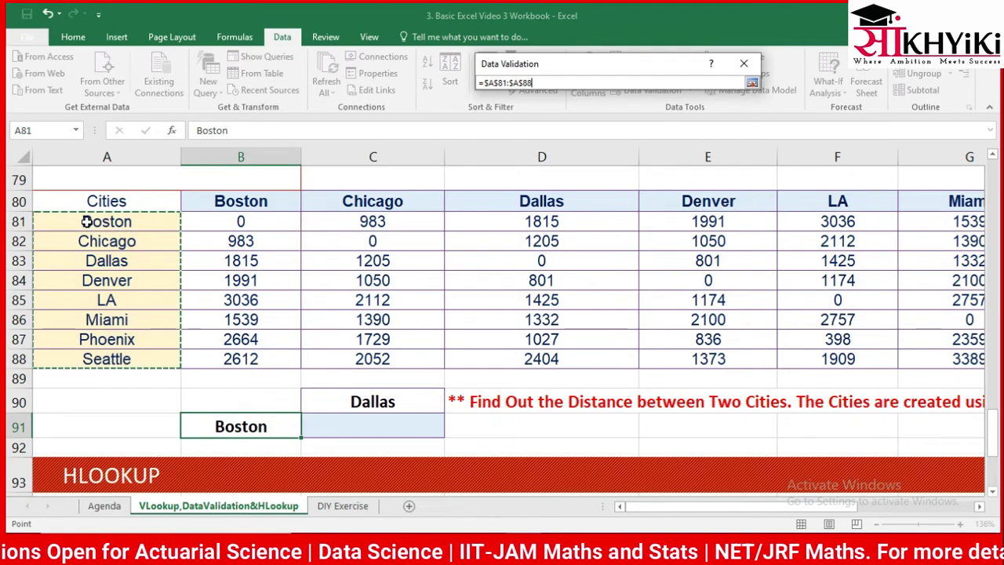
{"action": "key", "text": "Return"}
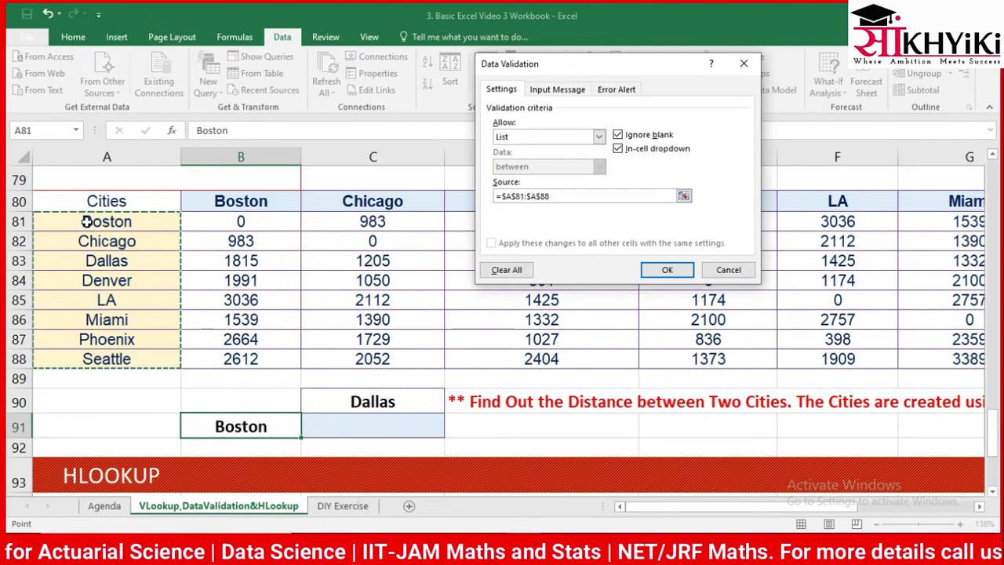
{"action": "left_click", "coordinate": [665, 271]}
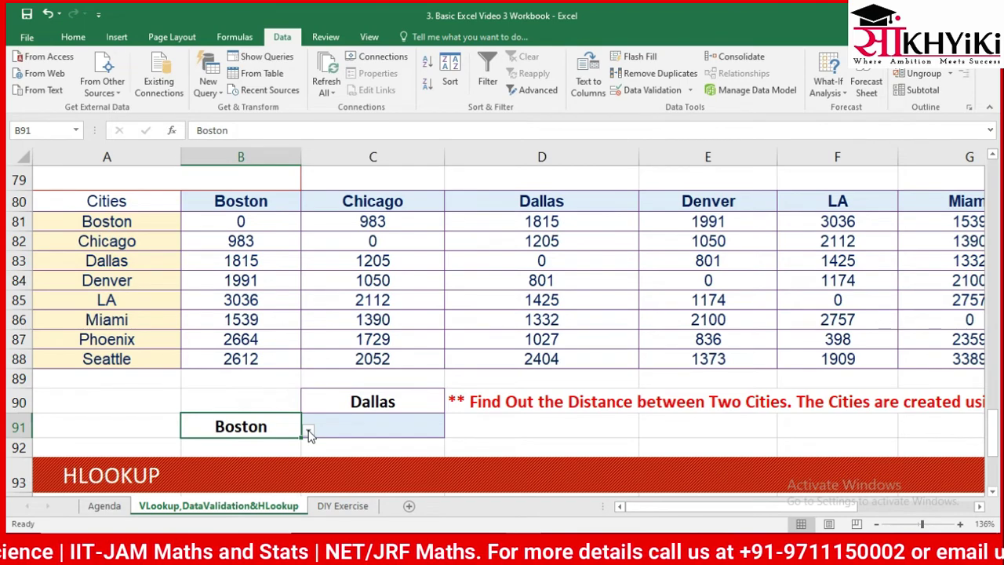
Choose LA from B91's new city dropdown.
{"action": "left_click", "coordinate": [308, 430]}
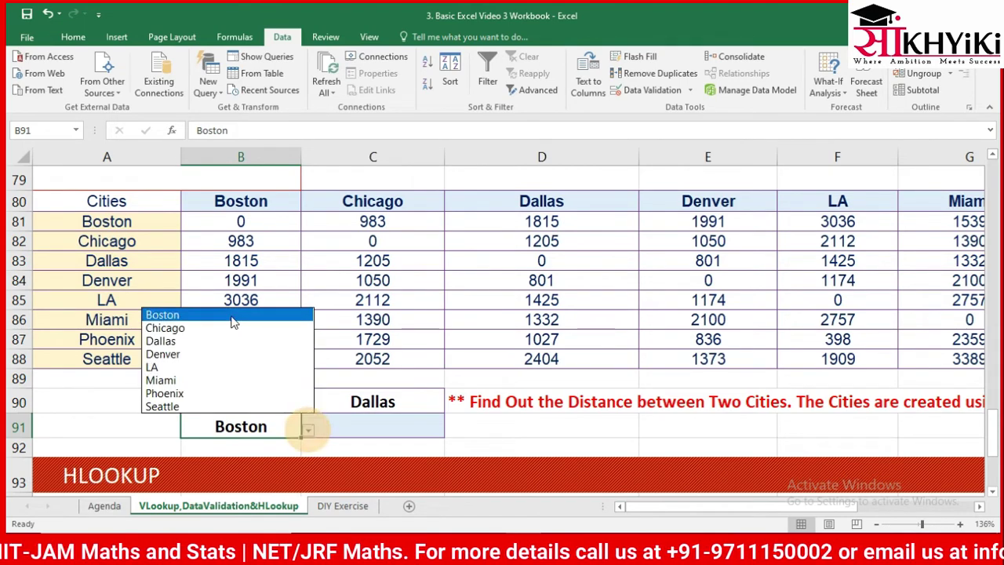
{"action": "left_click", "coordinate": [210, 372]}
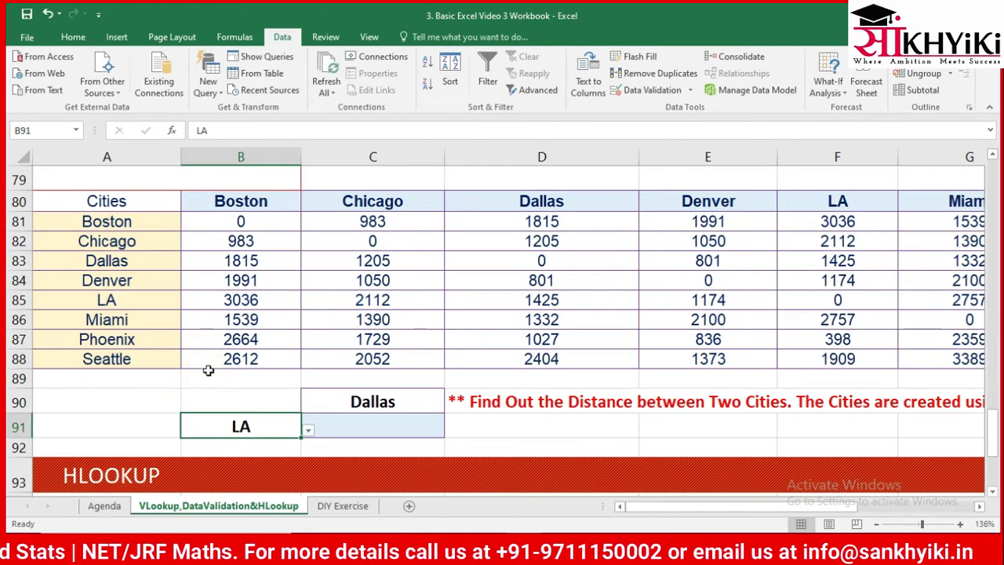
{"action": "left_click", "coordinate": [323, 426]}
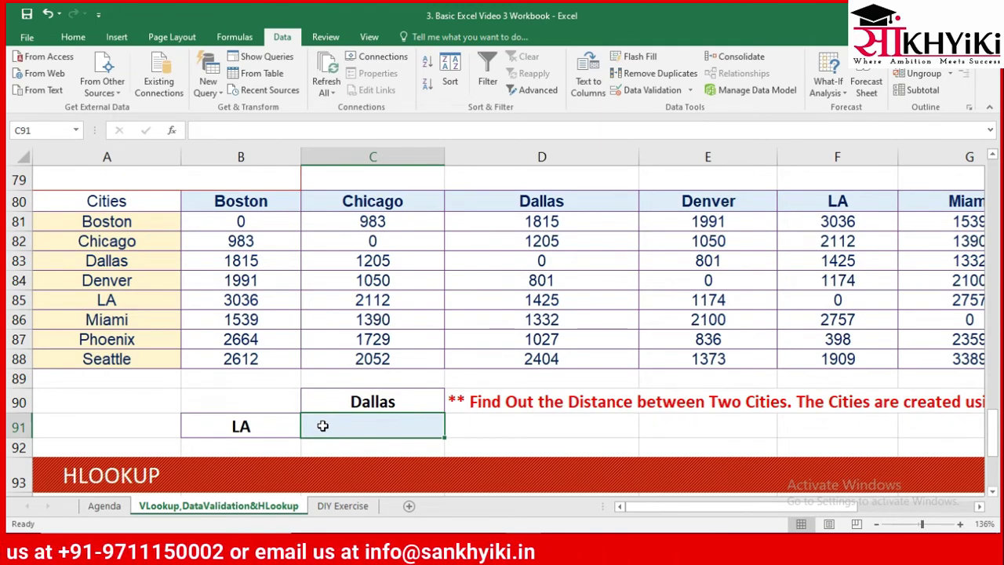
Enter =VLOOKUP(B91,A80:I88,4,0) in C91, giving 1425 miles from LA to Dallas.
{"action": "type", "text": "=v"}
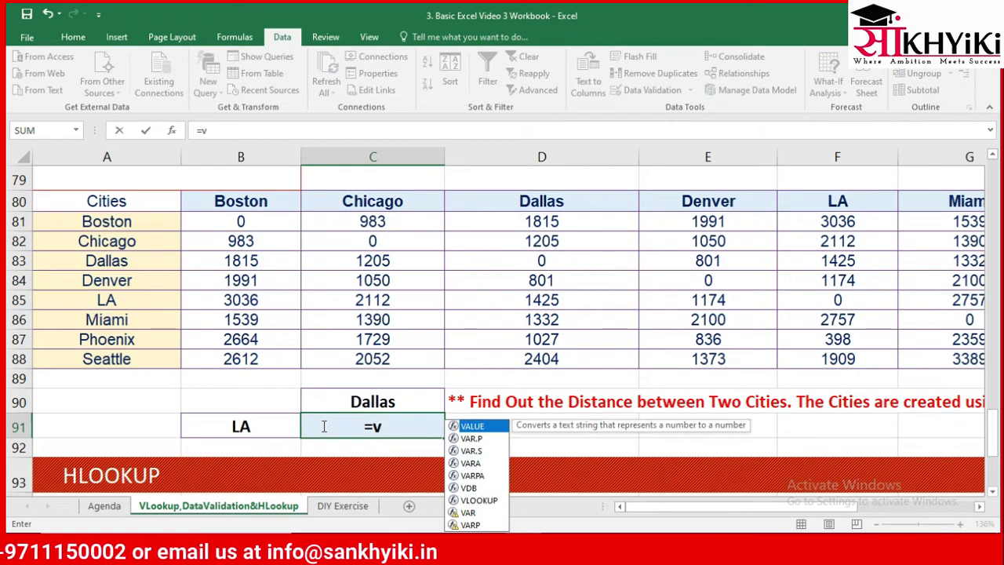
{"action": "type", "text": "l"}
{"action": "key", "text": "Tab"}
{"action": "key", "text": "Left"}
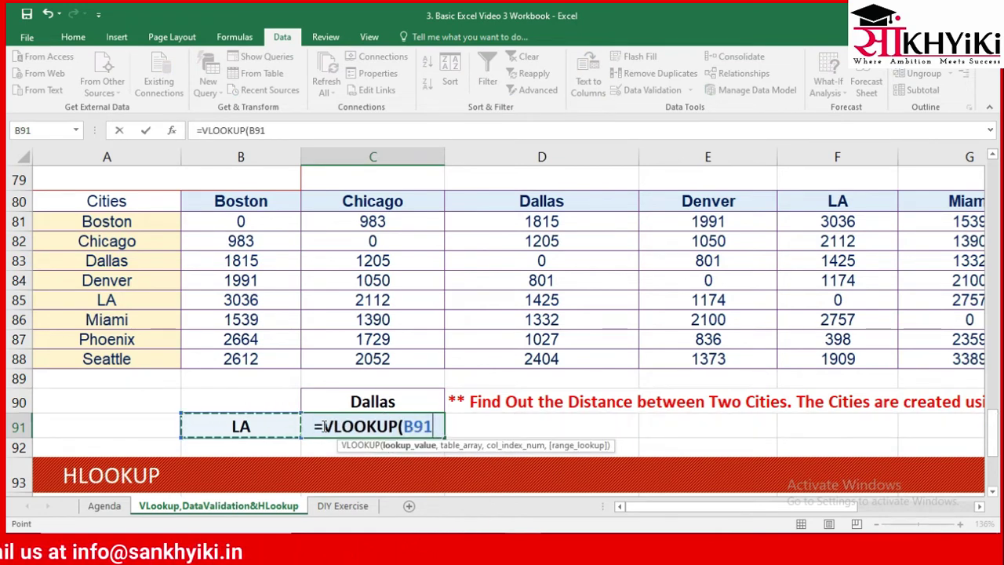
{"action": "type", "text": ","}
{"action": "key", "text": "Up"}
{"action": "key", "text": "Up"}
{"action": "key", "text": "Up"}
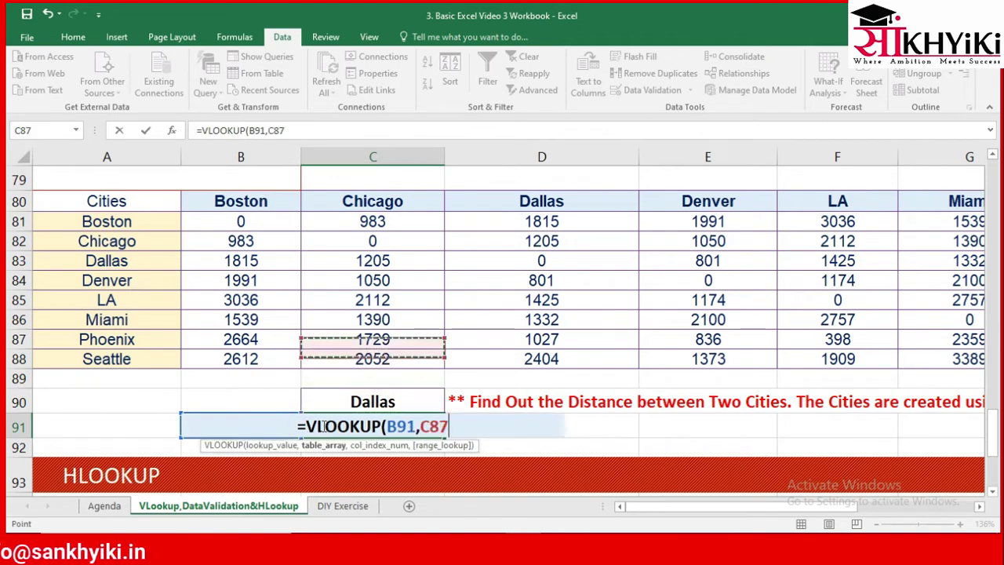
{"action": "key", "text": "Left"}
{"action": "key", "text": "Left"}
{"action": "key", "text": "Up"}
{"action": "key", "text": "Up"}
{"action": "key", "text": "Up"}
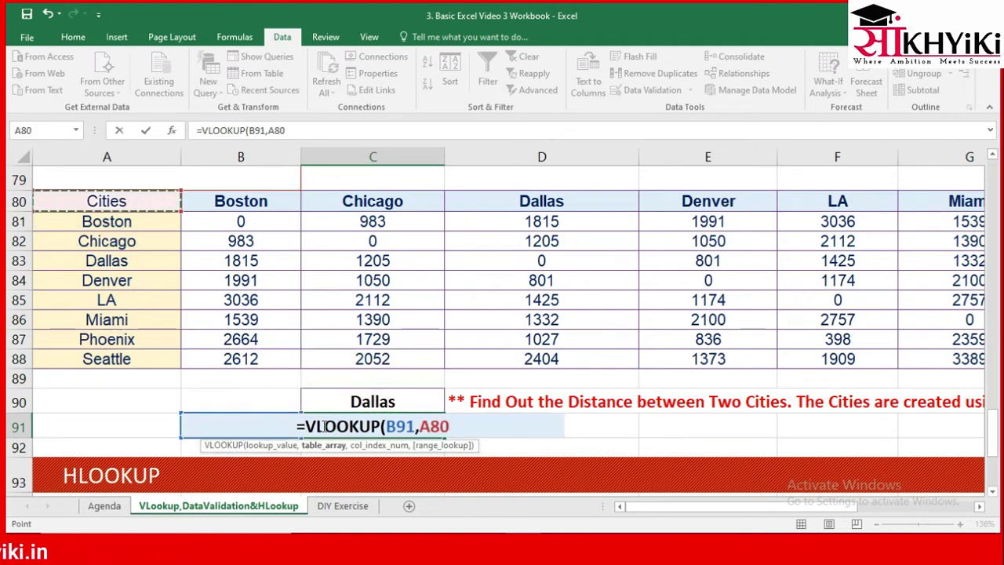
{"action": "key", "text": "ctrl+shift+Right"}
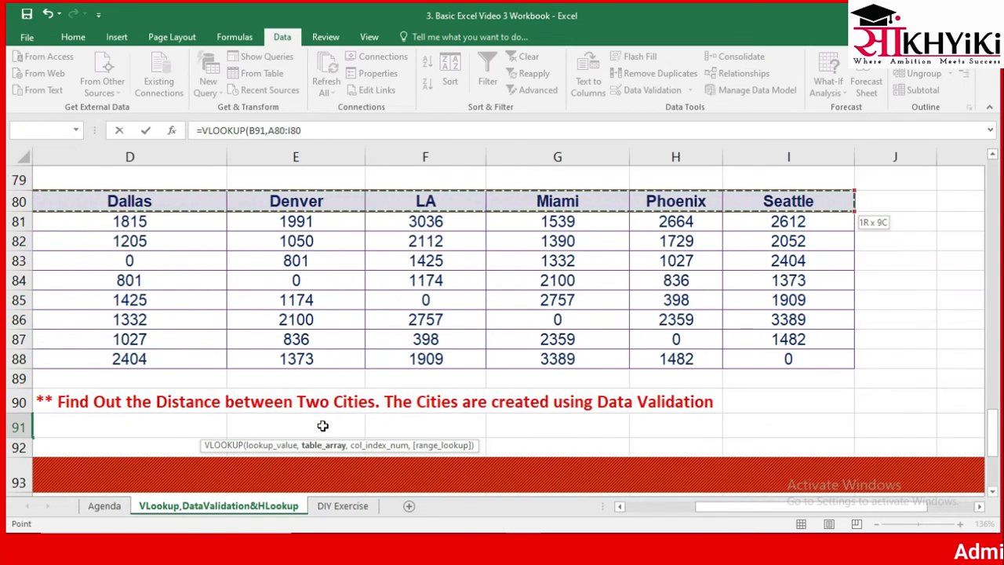
{"action": "key", "text": "ctrl+shift+Down"}
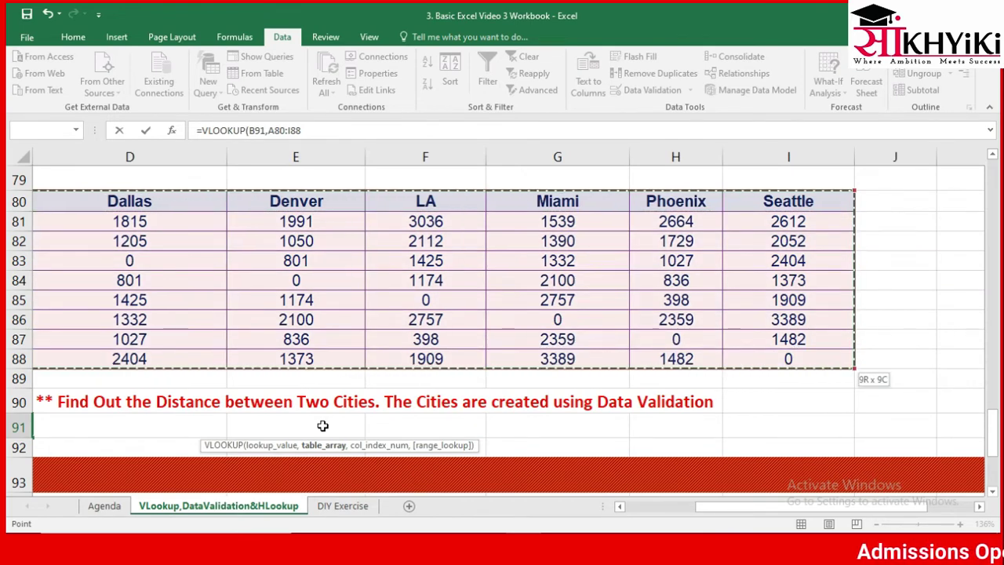
{"action": "type", "text": ","}
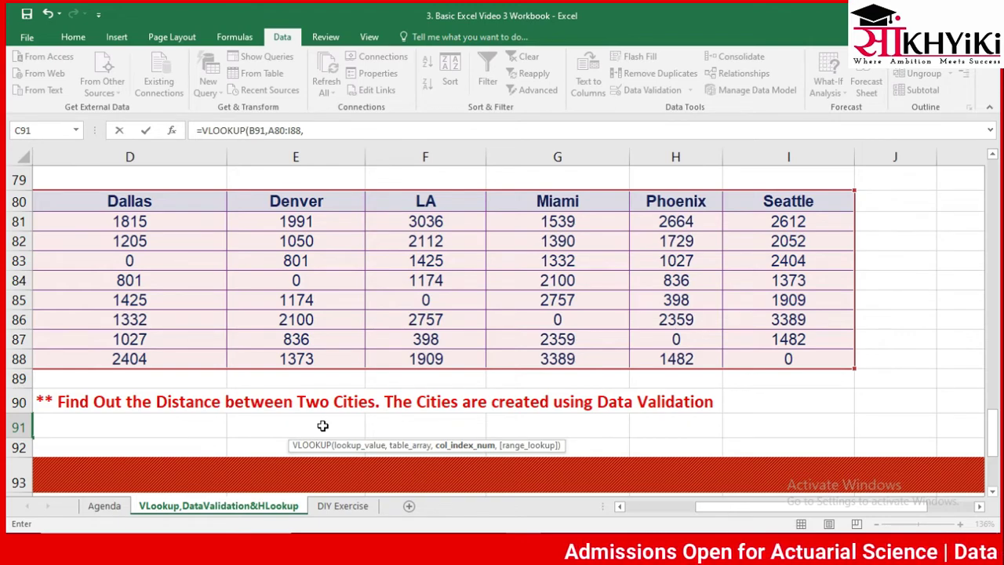
{"action": "key", "text": "Left"}
{"action": "key", "text": "Left"}
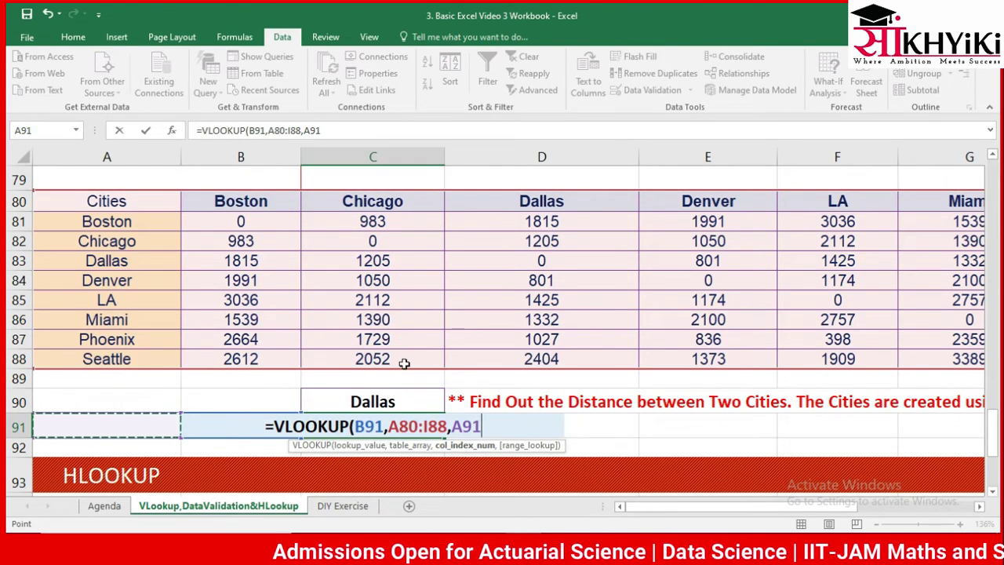
{"action": "left_click", "coordinate": [340, 133]}
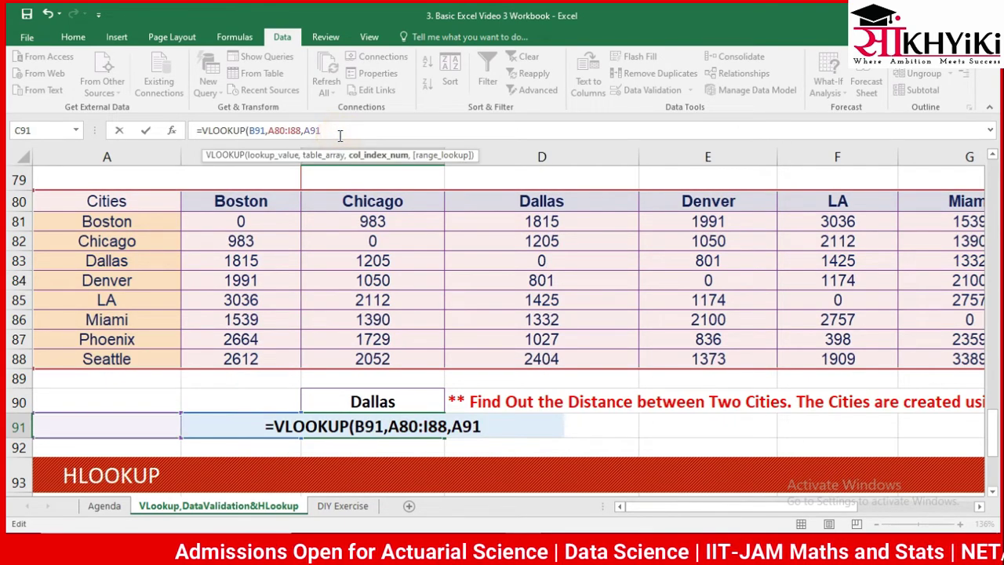
{"action": "key", "text": "BackSpace"}
{"action": "key", "text": "BackSpace"}
{"action": "key", "text": "BackSpace"}
{"action": "type", "text": "4"}
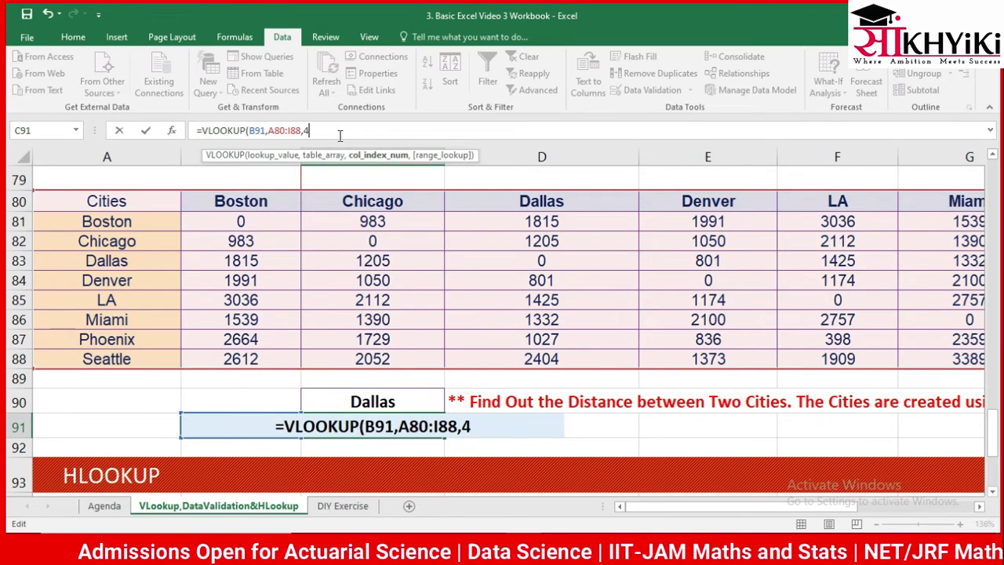
{"action": "type", "text": ",0"}
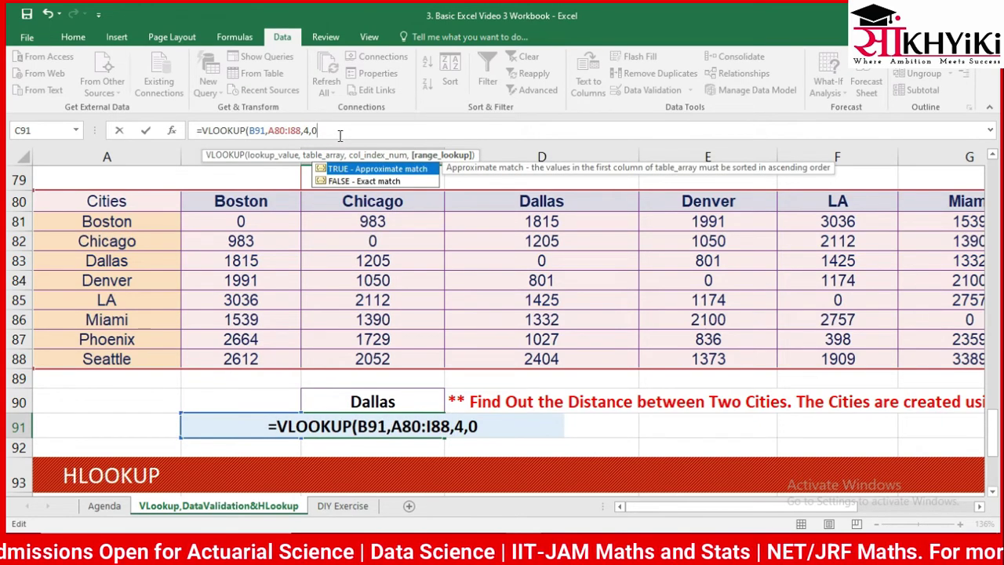
{"action": "type", "text": ")"}
{"action": "key", "text": "Return"}
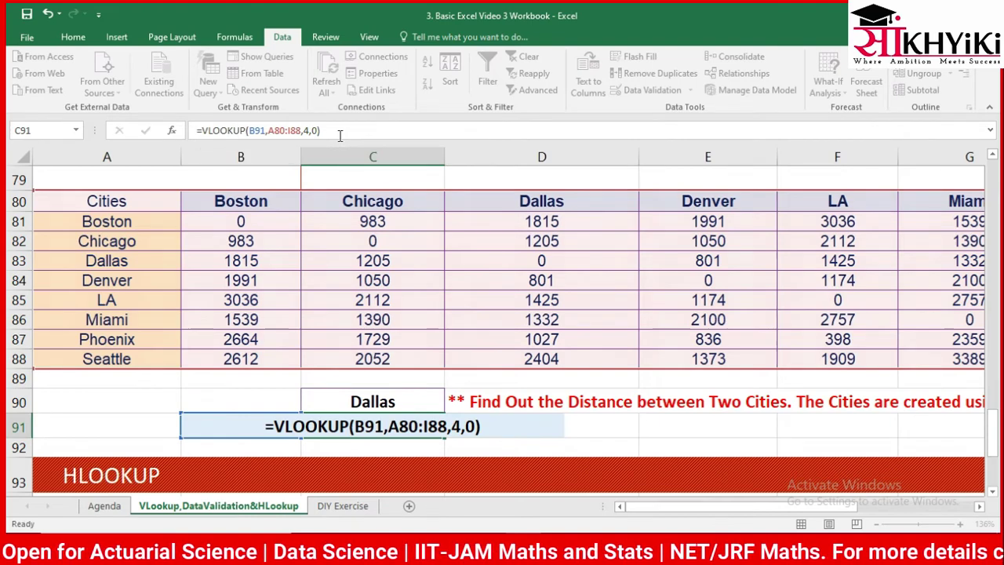
{"action": "key", "text": "Up"}
Check the LA–Dallas distance of 1425 in the city distance table.
{"action": "key", "text": "Up"}
{"action": "key", "text": "Up"}
{"action": "key", "text": "Up"}
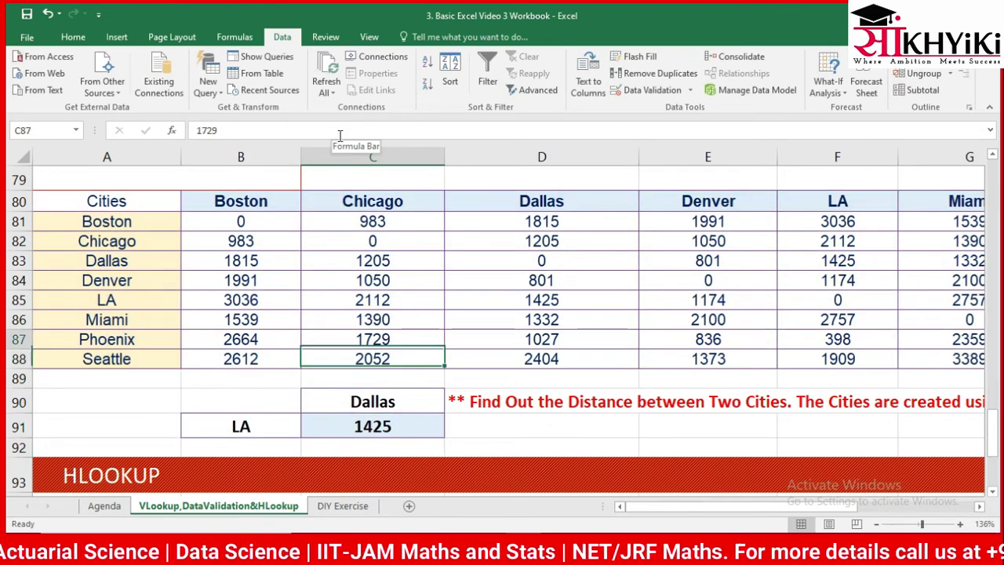
{"action": "key", "text": "Up"}
{"action": "key", "text": "Up"}
{"action": "key", "text": "Left"}
{"action": "key", "text": "Left"}
{"action": "key", "text": "Right"}
{"action": "key", "text": "Right"}
{"action": "key", "text": "Right"}
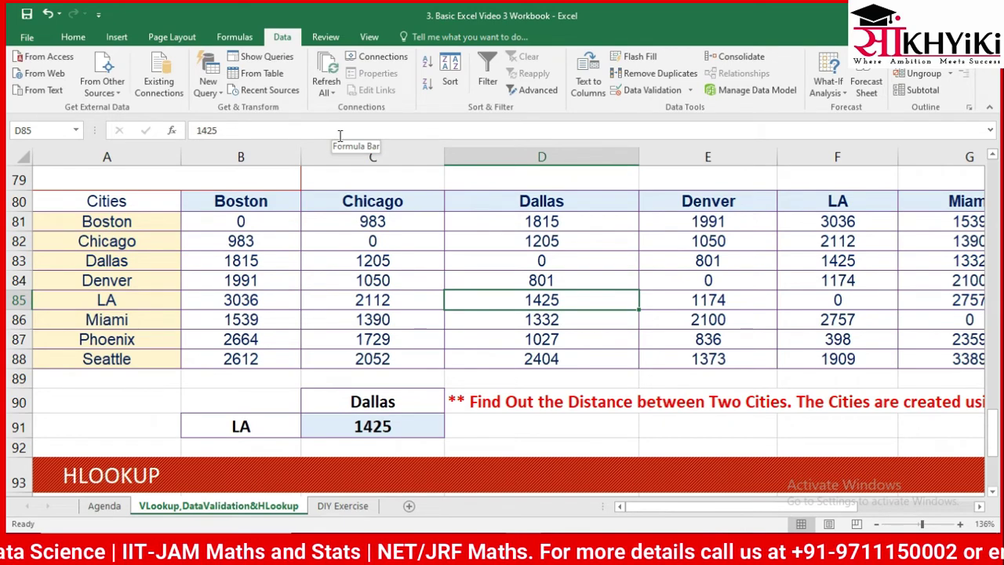
{"action": "key", "text": "Left"}
{"action": "key", "text": "Left"}
{"action": "key", "text": "Down"}
{"action": "key", "text": "Down"}
{"action": "key", "text": "Down"}
{"action": "key", "text": "Down"}
{"action": "key", "text": "Down"}
{"action": "key", "text": "Down"}
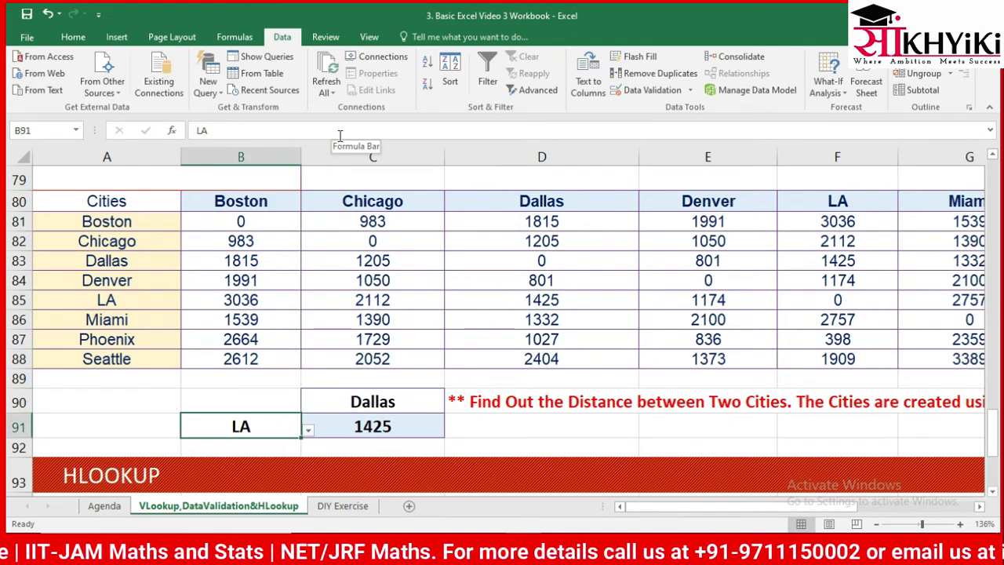
Change the first city in B91 to Boston, then to Miami, which shows 1332.
{"action": "left_click", "coordinate": [307, 430]}
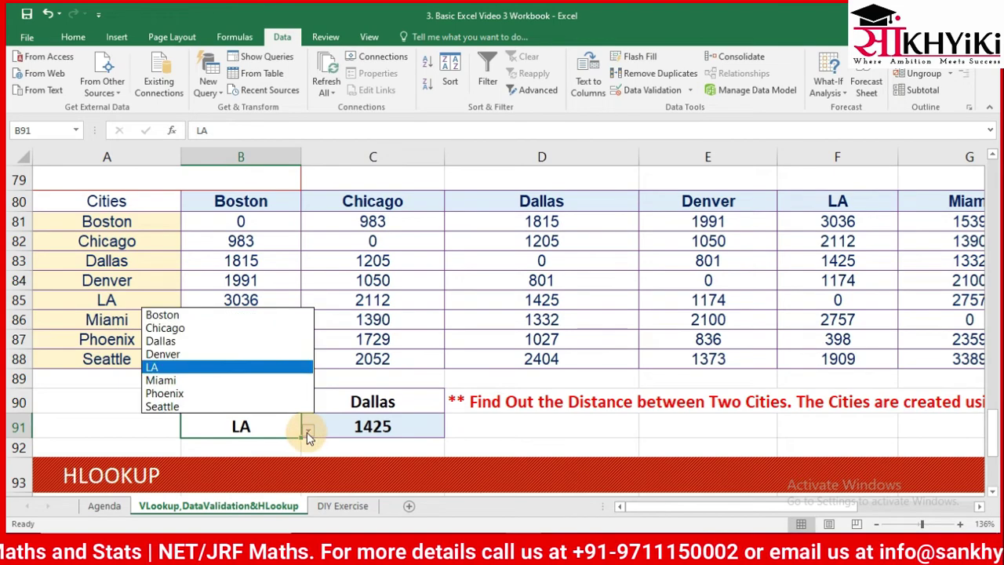
{"action": "left_click", "coordinate": [196, 316]}
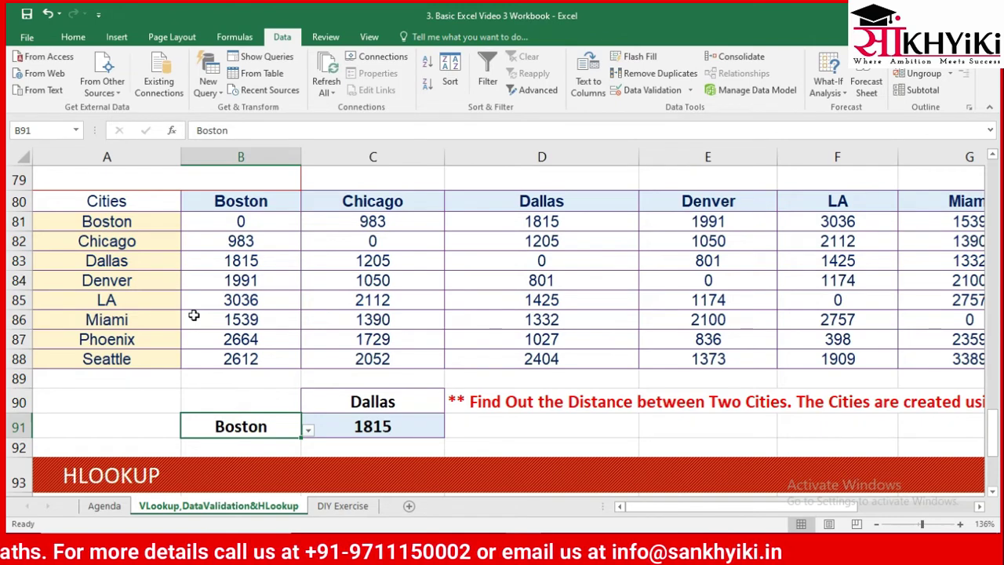
{"action": "left_click", "coordinate": [307, 431]}
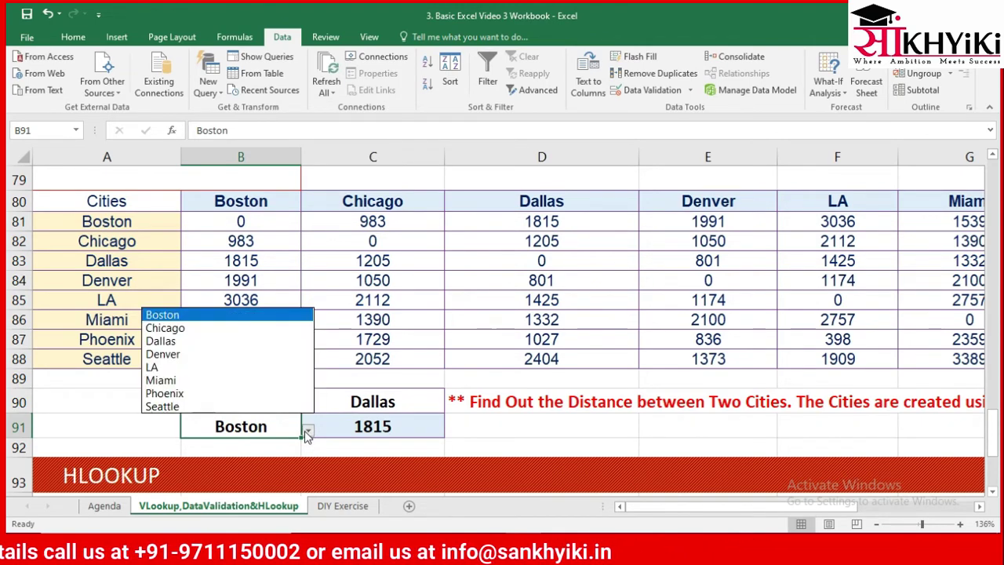
{"action": "left_click", "coordinate": [202, 383]}
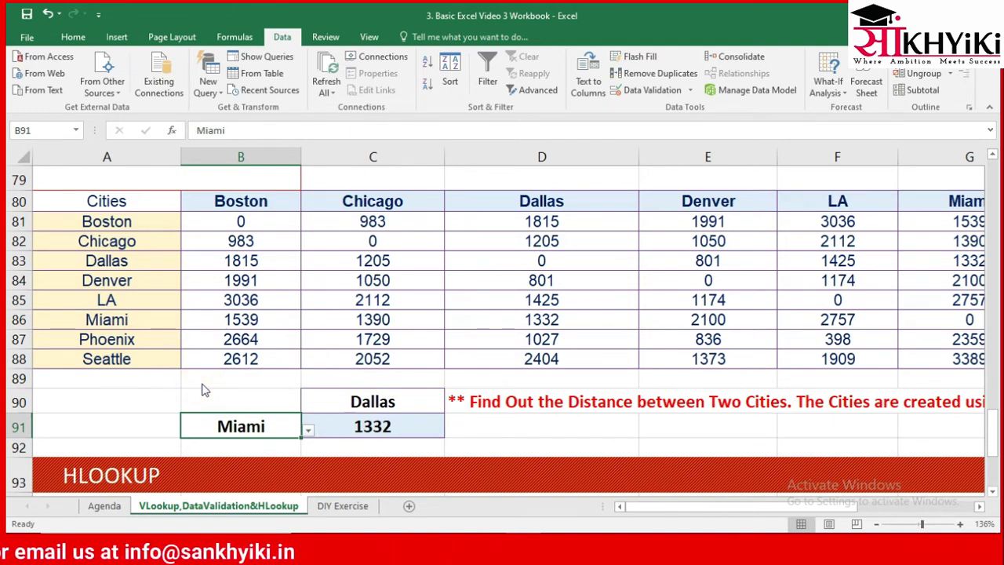
{"action": "key", "text": "Right"}
{"action": "key", "text": "Up"}
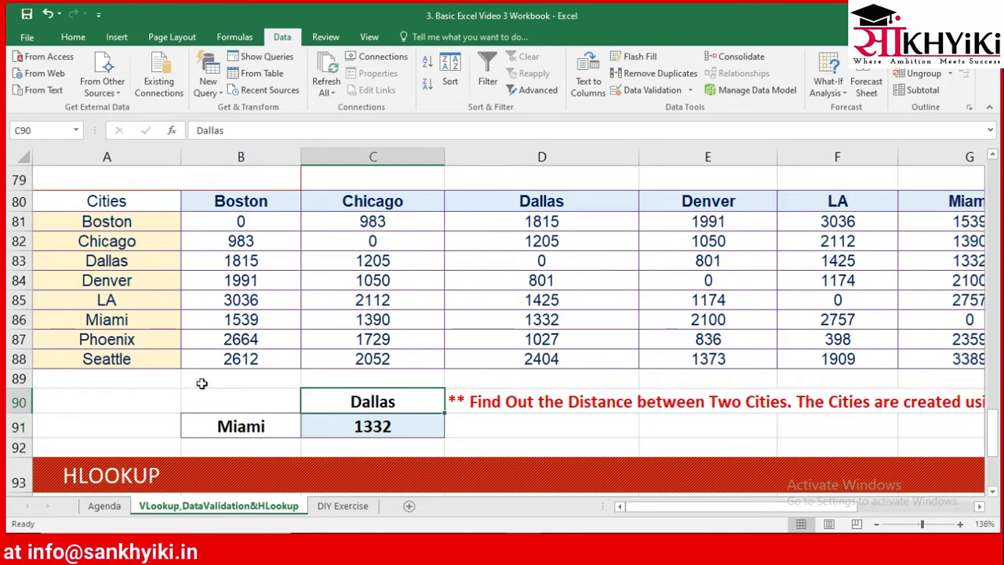
Inspect the distance formula in C91, then pick Dallas as the first city for a distance of 0.
{"action": "left_click", "coordinate": [265, 425]}
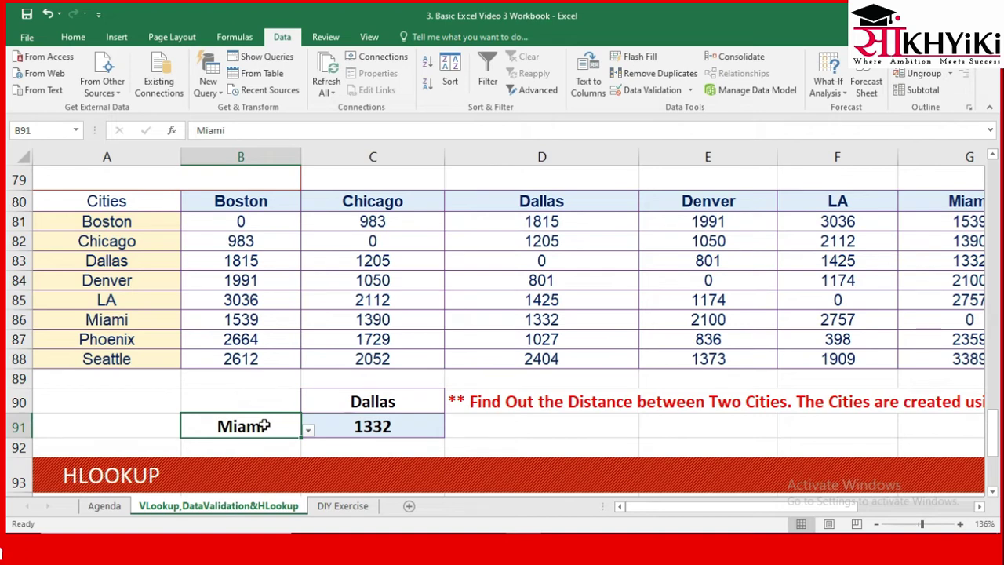
{"action": "left_click", "coordinate": [373, 428]}
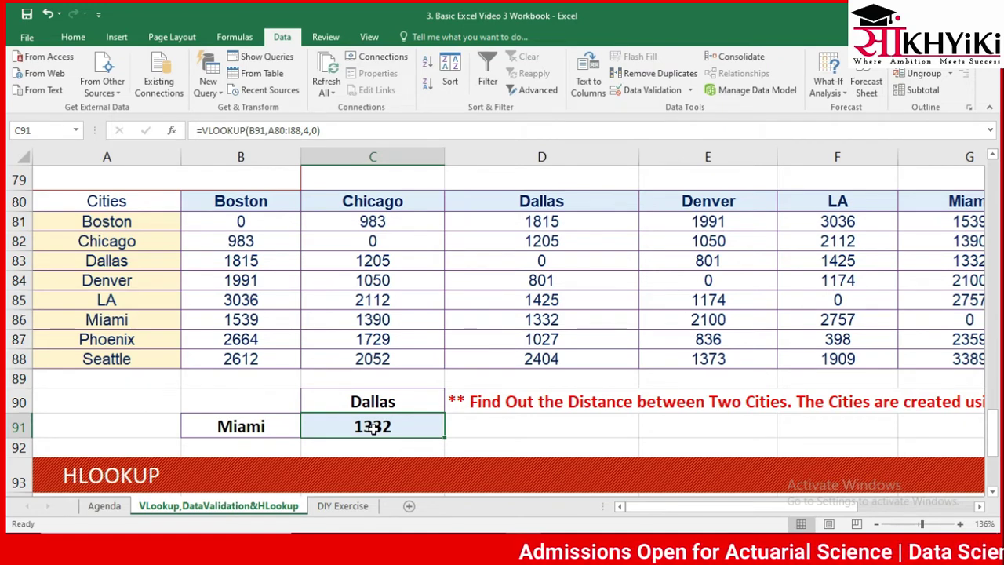
{"action": "key", "text": "Left"}
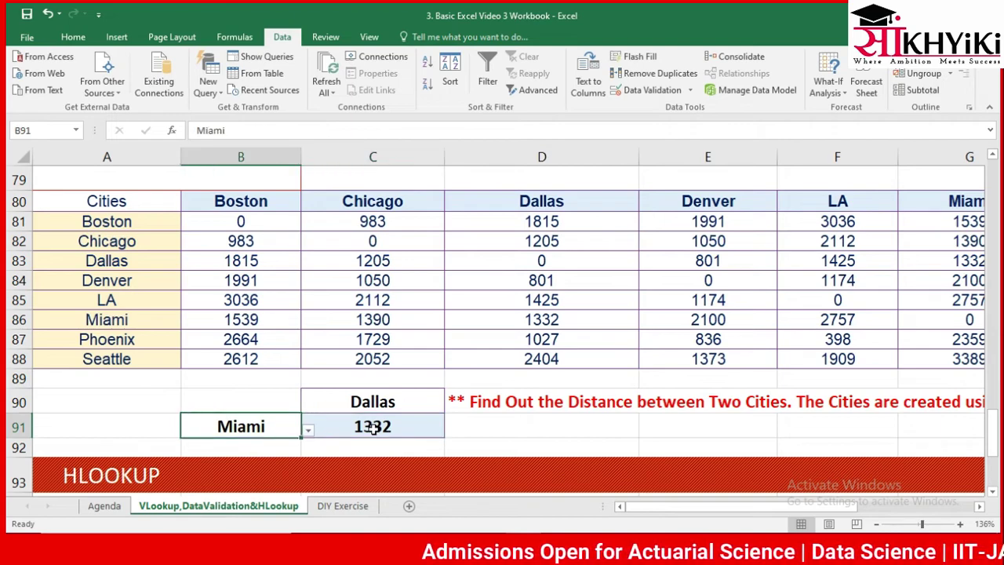
{"action": "key", "text": "Right"}
{"action": "key", "text": "Up"}
{"action": "key", "text": "Left"}
{"action": "key", "text": "Down"}
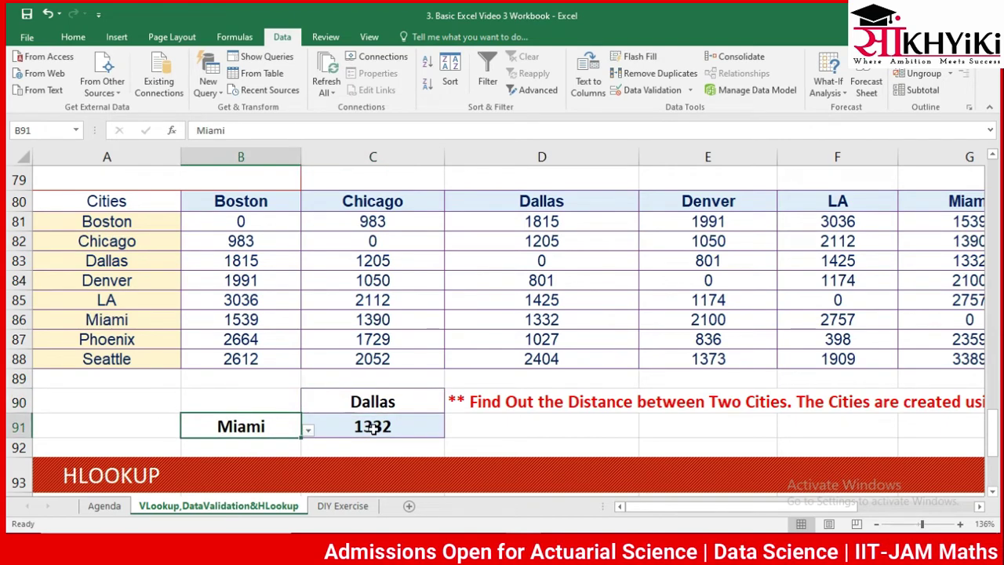
{"action": "left_click", "coordinate": [308, 432]}
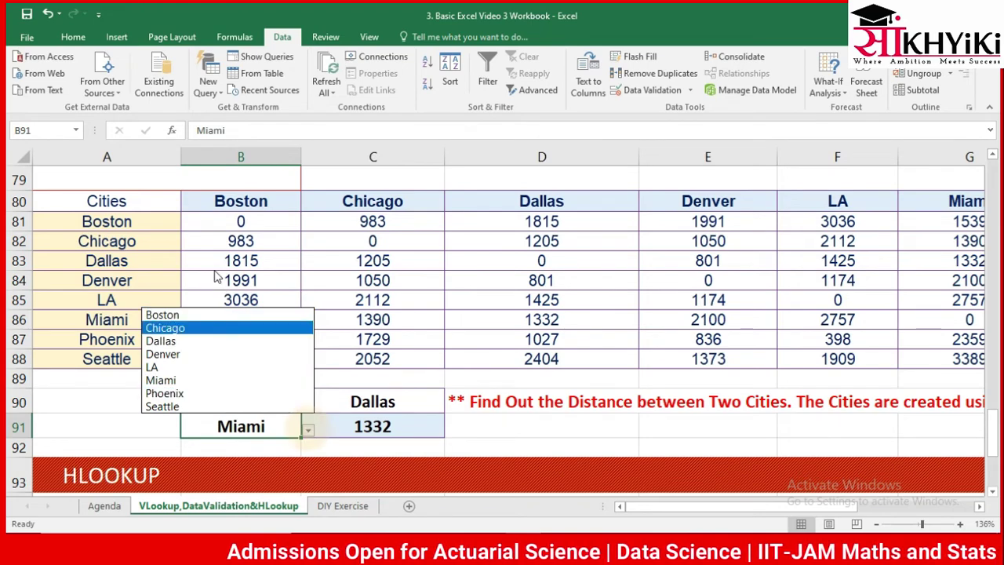
{"action": "left_click", "coordinate": [179, 343]}
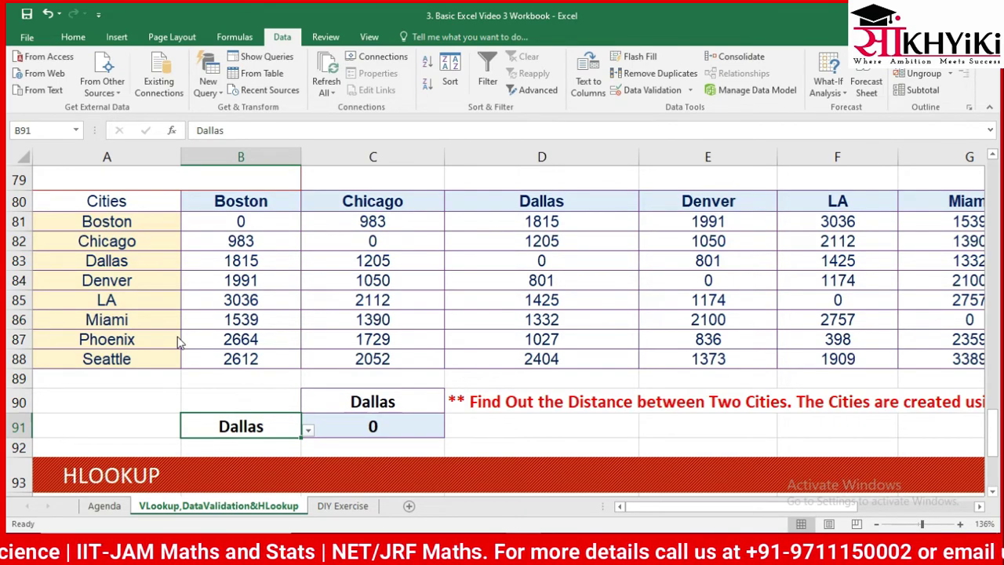
Select the whole city distance table starting from the Cities header in A80.
{"action": "key", "text": "Down"}
{"action": "key", "text": "Down"}
{"action": "key", "text": "Down"}
{"action": "key", "text": "Down"}
{"action": "key", "text": "Down"}
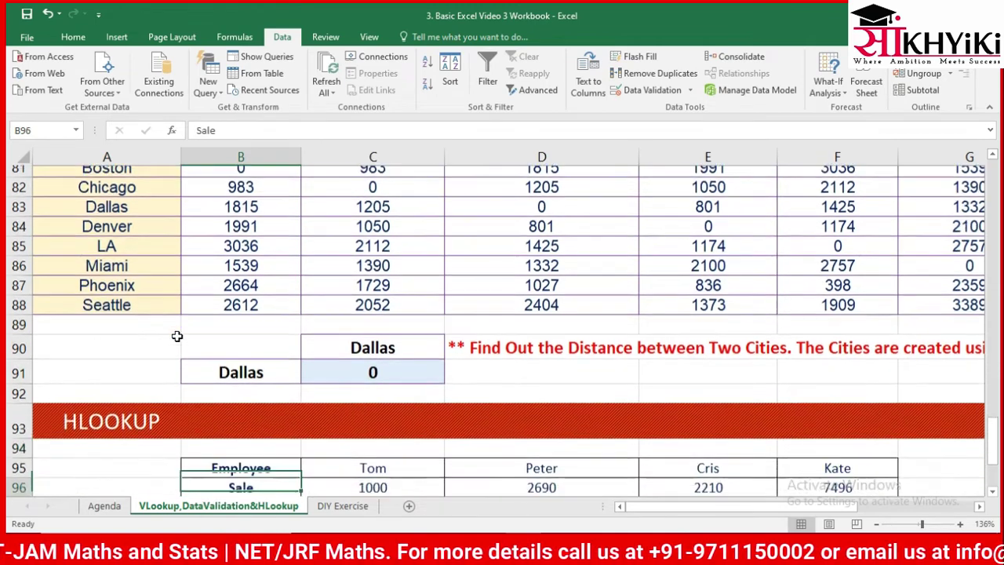
{"action": "key", "text": "Down"}
{"action": "key", "text": "Down"}
{"action": "key", "text": "Down"}
{"action": "key", "text": "Down"}
{"action": "key", "text": "Down"}
{"action": "key", "text": "Down"}
{"action": "key", "text": "Down"}
{"action": "key", "text": "Down"}
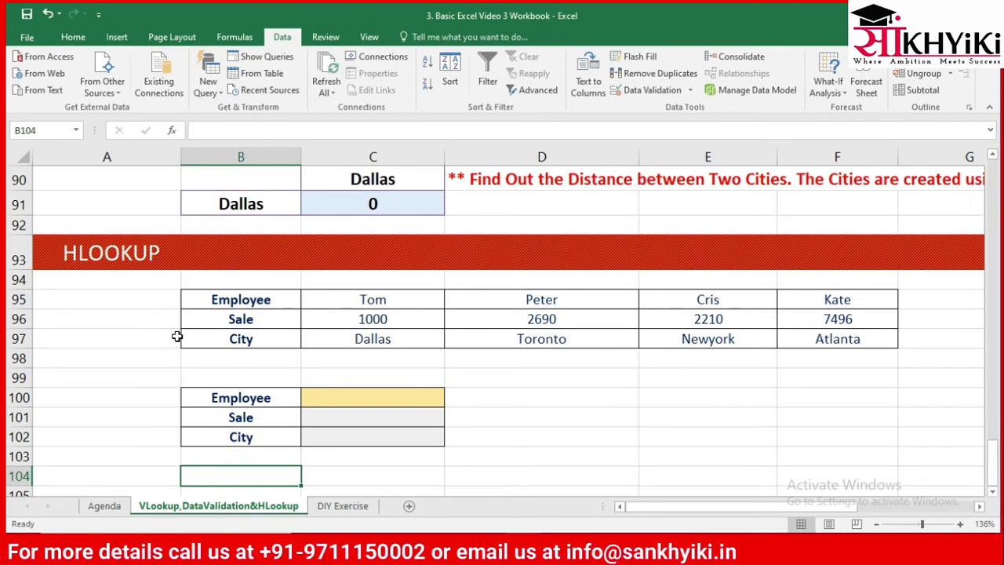
{"action": "key", "text": "Up"}
{"action": "key", "text": "Up"}
{"action": "key", "text": "Up"}
{"action": "key", "text": "Up"}
{"action": "key", "text": "Up"}
{"action": "key", "text": "Up"}
{"action": "key", "text": "Up"}
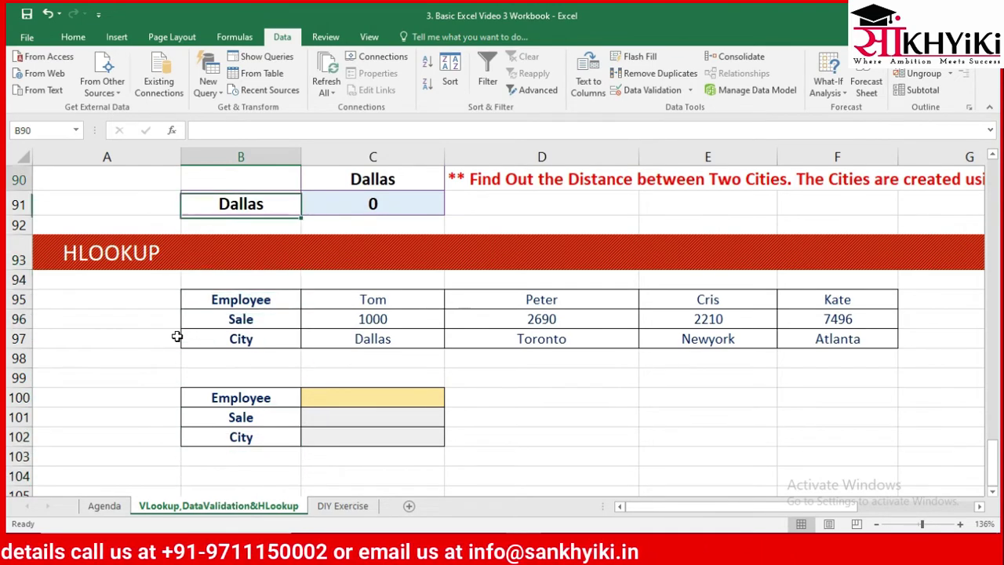
{"action": "key", "text": "Up"}
{"action": "key", "text": "Up"}
{"action": "key", "text": "Up"}
{"action": "key", "text": "Down"}
{"action": "key", "text": "ctrl+shift+Right"}
{"action": "key", "text": "ctrl+shift+Down"}
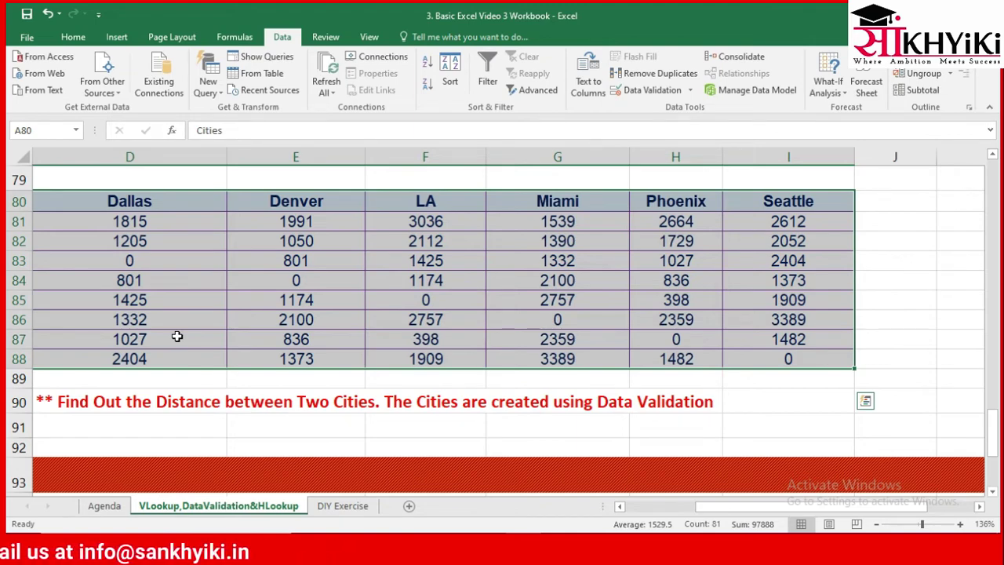
Select the empty Employee input cell C100 and start Data Validation with Alt+D.
{"action": "key", "text": "Down"}
{"action": "key", "text": "Down"}
{"action": "key", "text": "Down"}
{"action": "key", "text": "Down"}
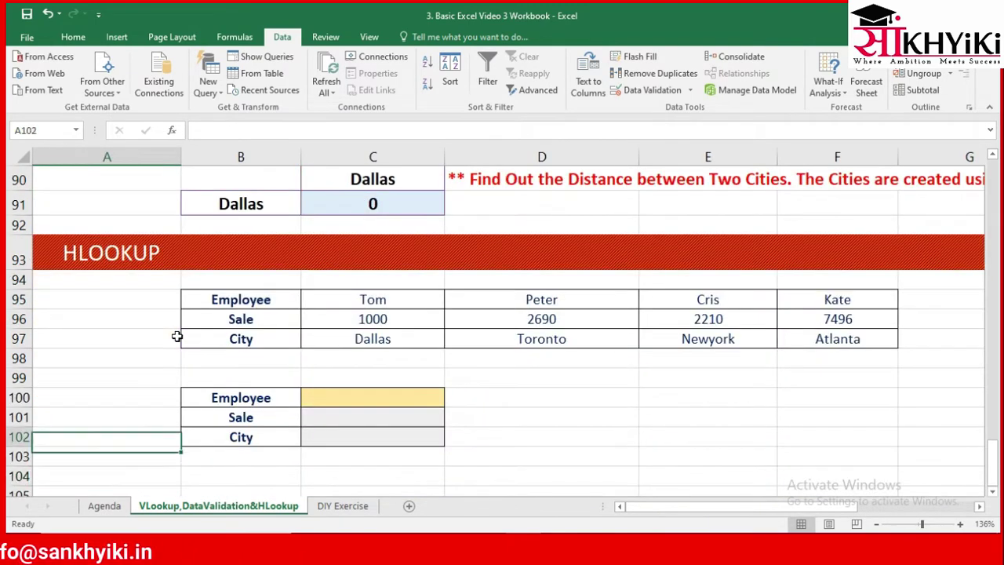
{"action": "key", "text": "Right"}
{"action": "key", "text": "Right"}
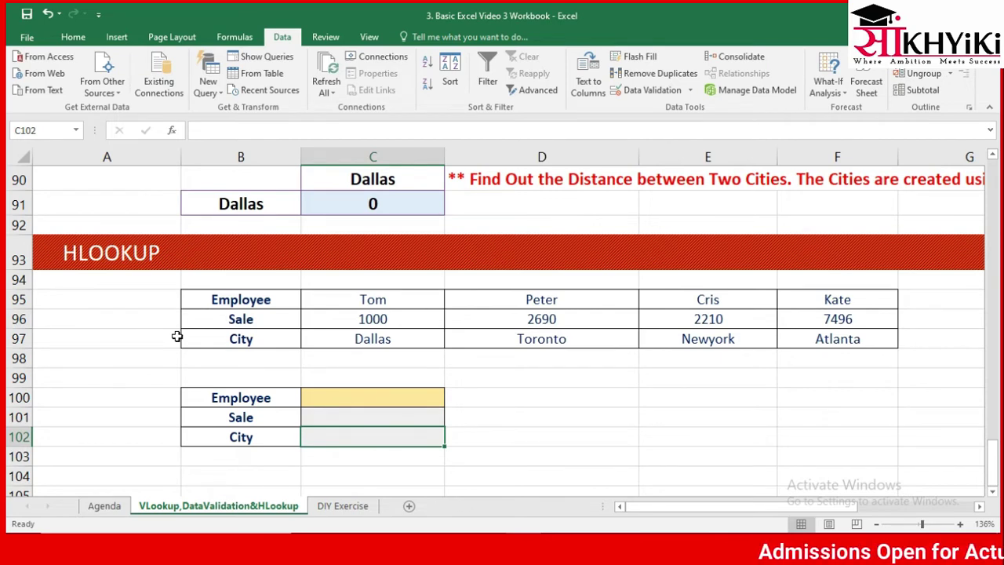
{"action": "key", "text": "Up"}
{"action": "key", "text": "Up"}
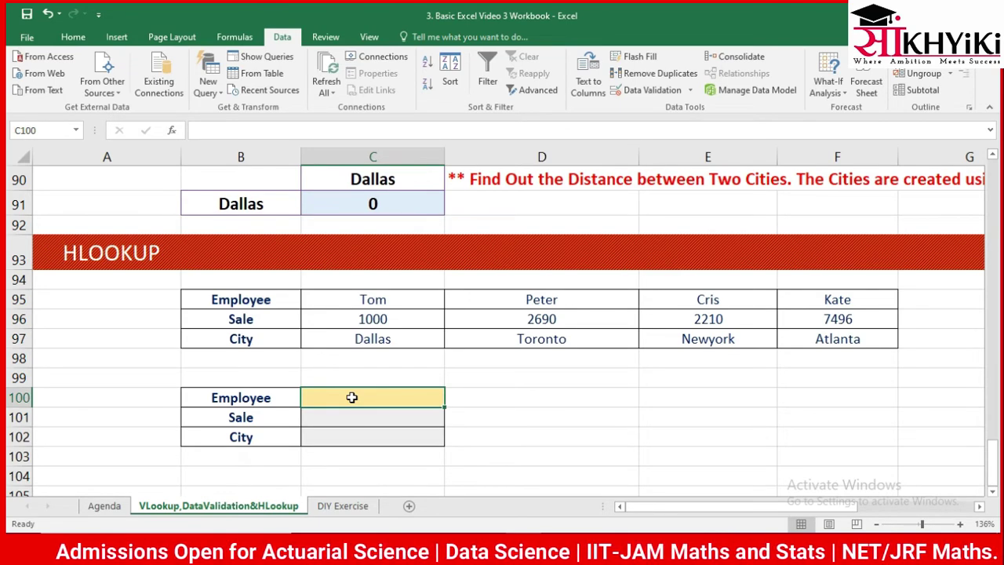
{"action": "key", "text": "Left"}
{"action": "left_click", "coordinate": [351, 397]}
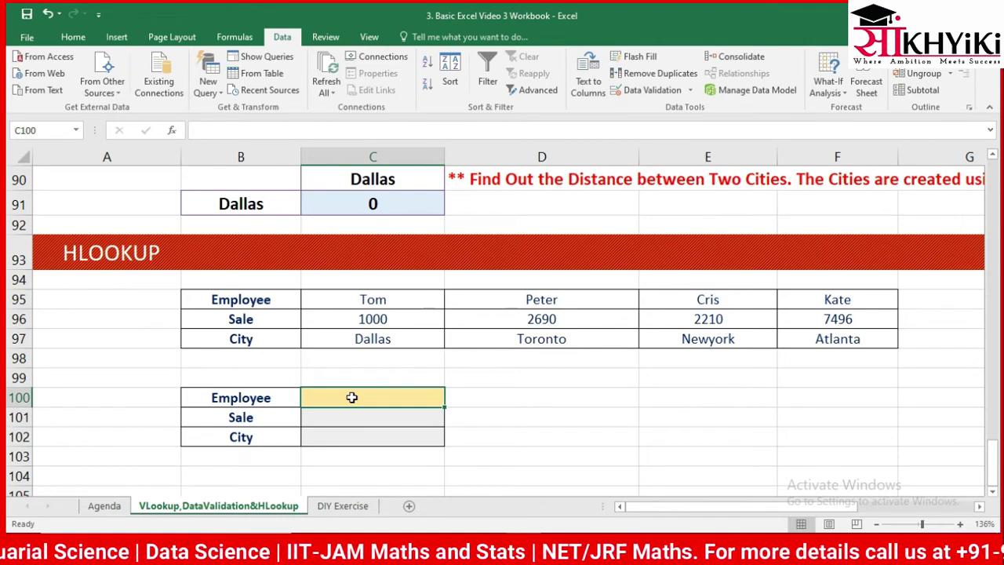
{"action": "key", "text": "alt+d"}
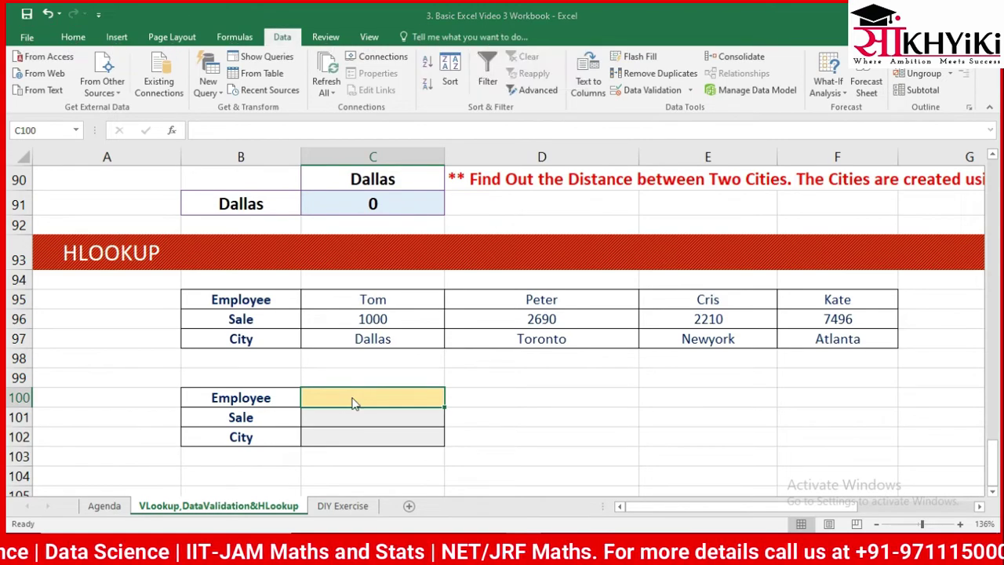
Restrict C100 to a List with source $C$95:$F$95 (Tom through Kate).
{"action": "key", "text": "l"}
{"action": "left_click", "coordinate": [598, 138]}
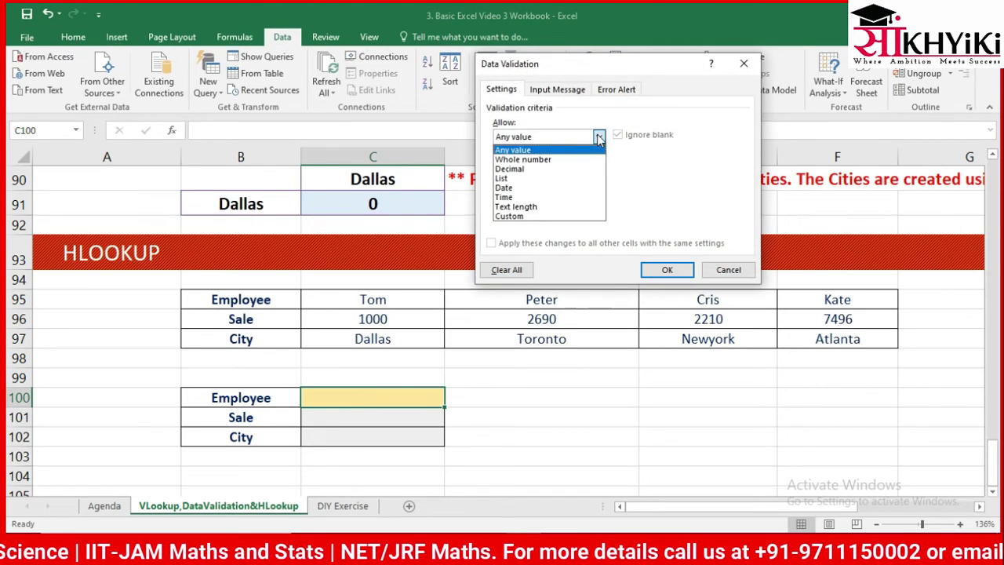
{"action": "left_click", "coordinate": [527, 176]}
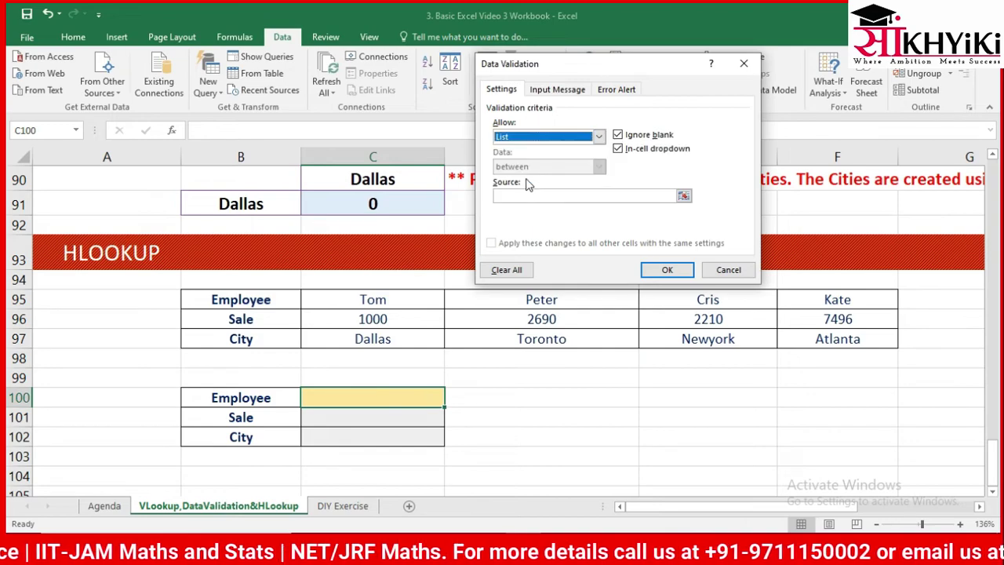
{"action": "left_click", "coordinate": [684, 196]}
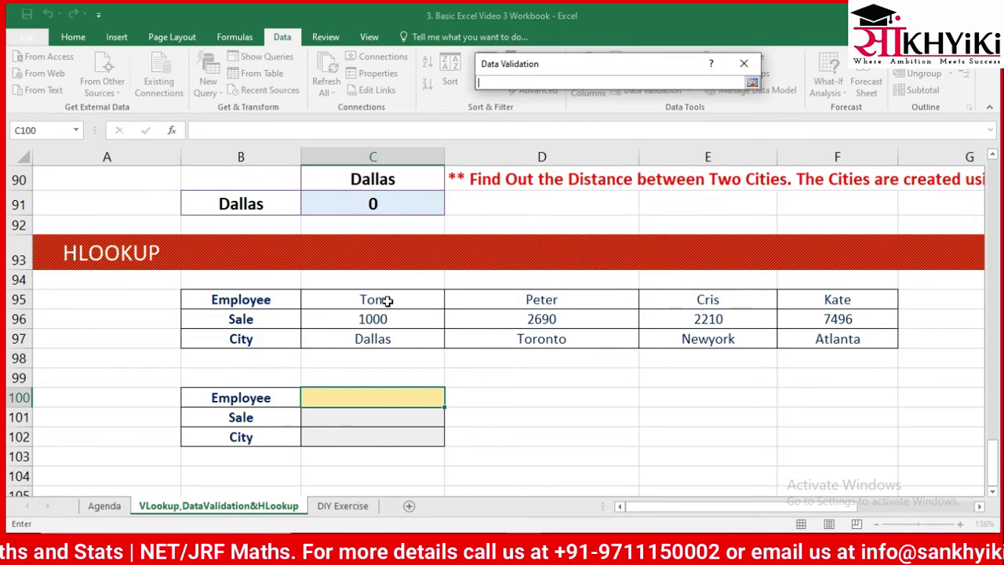
{"action": "left_click", "coordinate": [387, 300]}
{"action": "key", "text": "ctrl+shift+Right"}
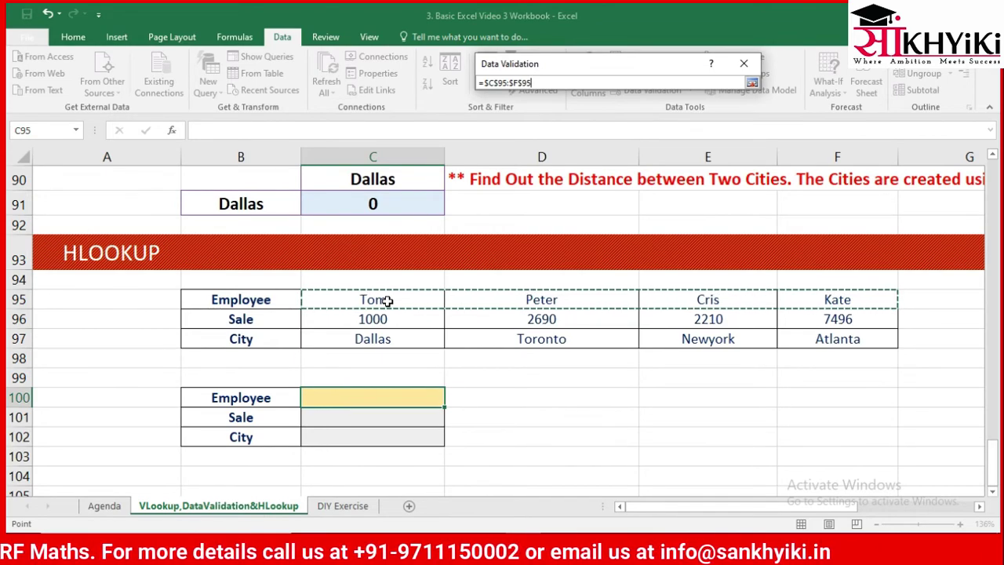
{"action": "key", "text": "Return"}
{"action": "key", "text": "Return"}
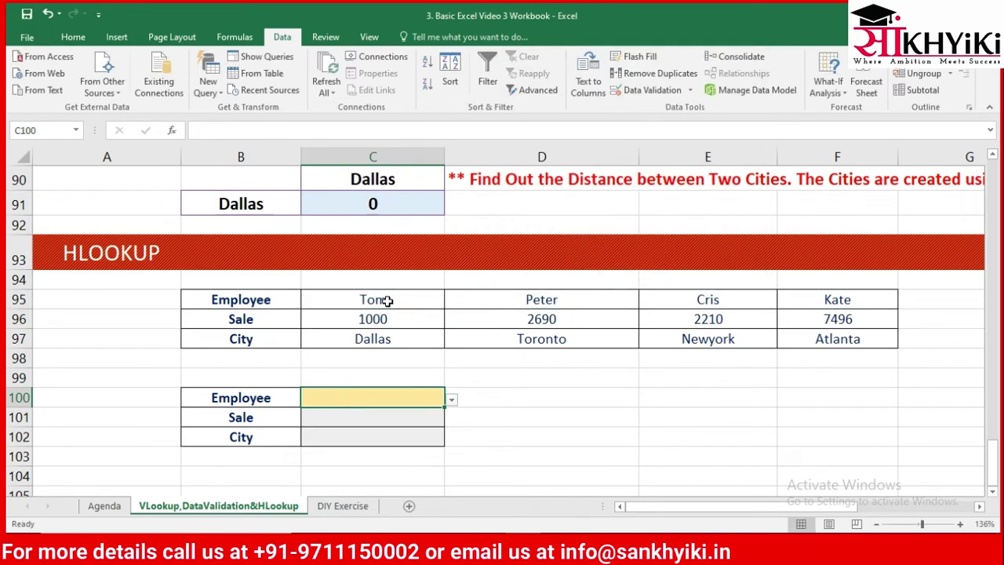
Pick Tom, then Peter, from C100's new employee dropdown.
{"action": "left_click", "coordinate": [452, 400]}
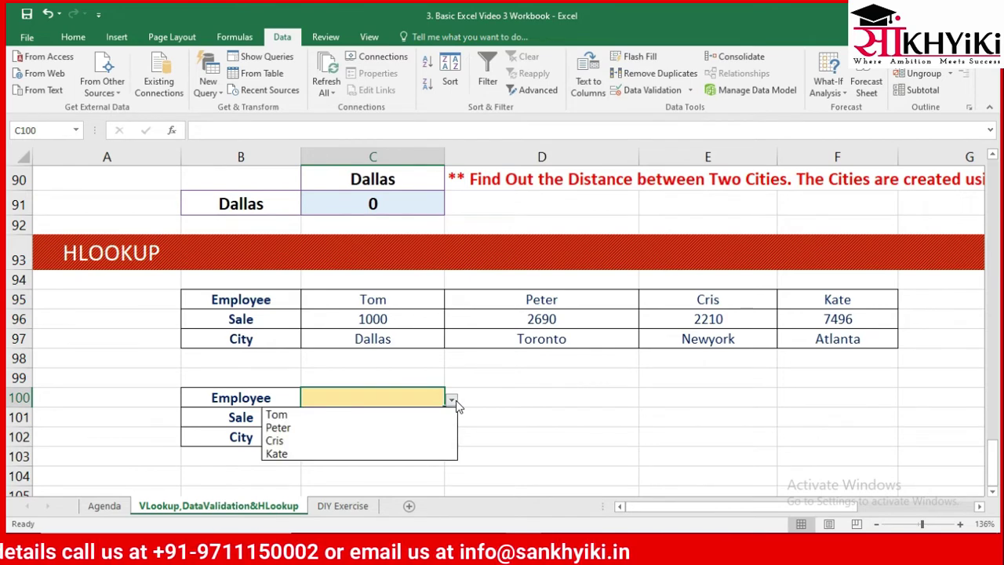
{"action": "left_click", "coordinate": [314, 408]}
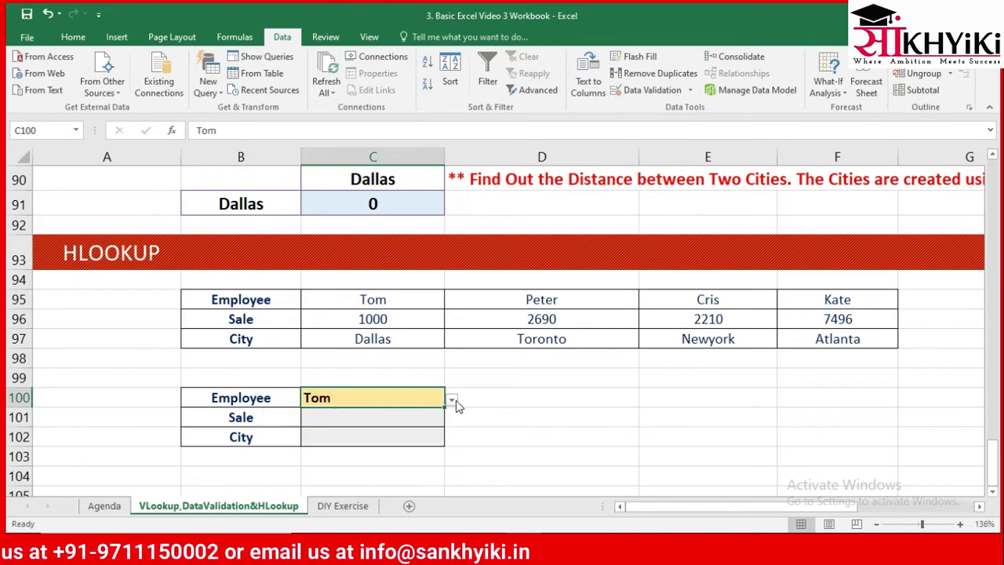
{"action": "left_click", "coordinate": [452, 400]}
{"action": "left_click", "coordinate": [331, 421]}
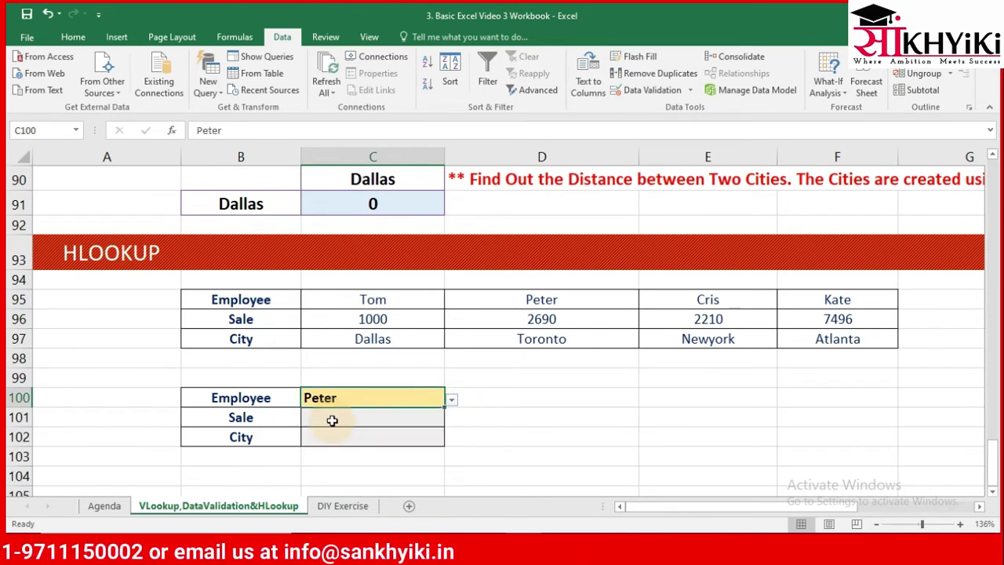
{"action": "left_click", "coordinate": [490, 411]}
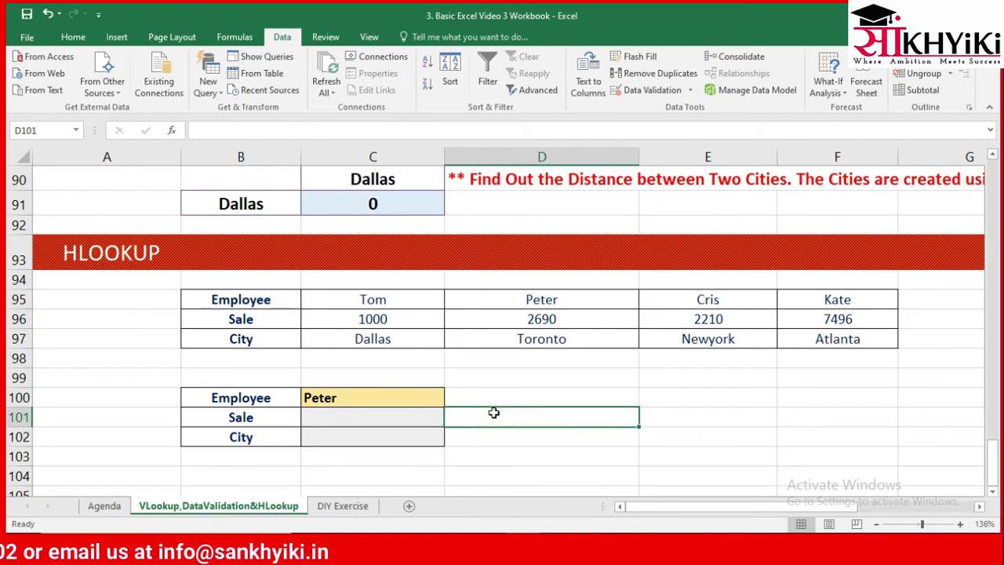
{"action": "key", "text": "Left"}
{"action": "key", "text": "Up"}
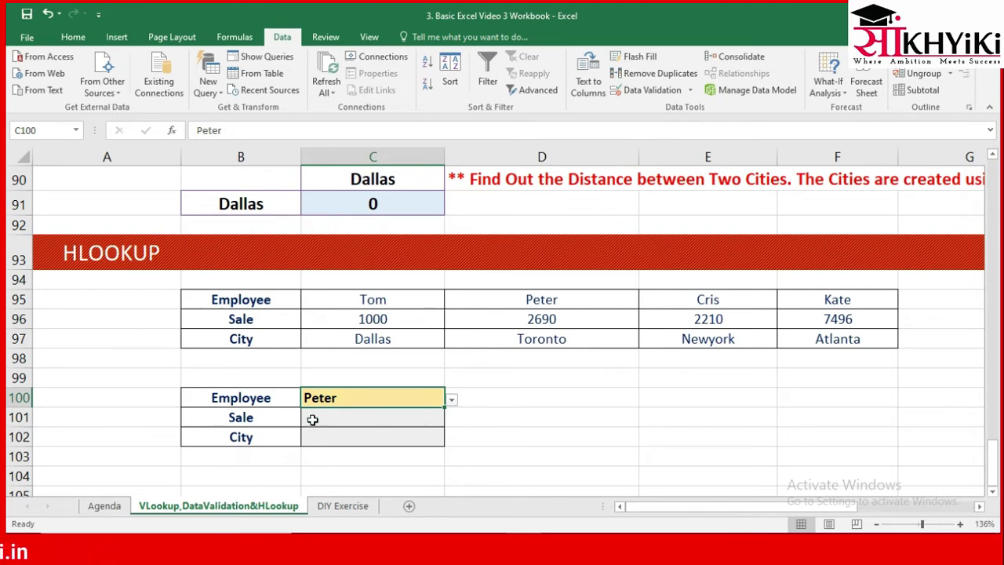
{"action": "left_click", "coordinate": [313, 419]}
{"action": "left_click", "coordinate": [312, 437]}
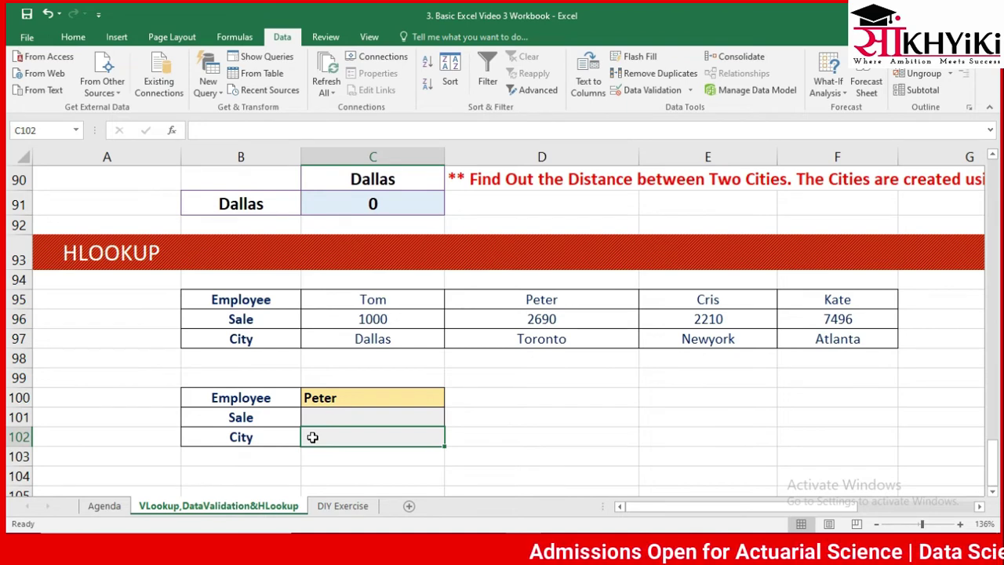
{"action": "key", "text": "Up"}
{"action": "type", "text": "=v"}
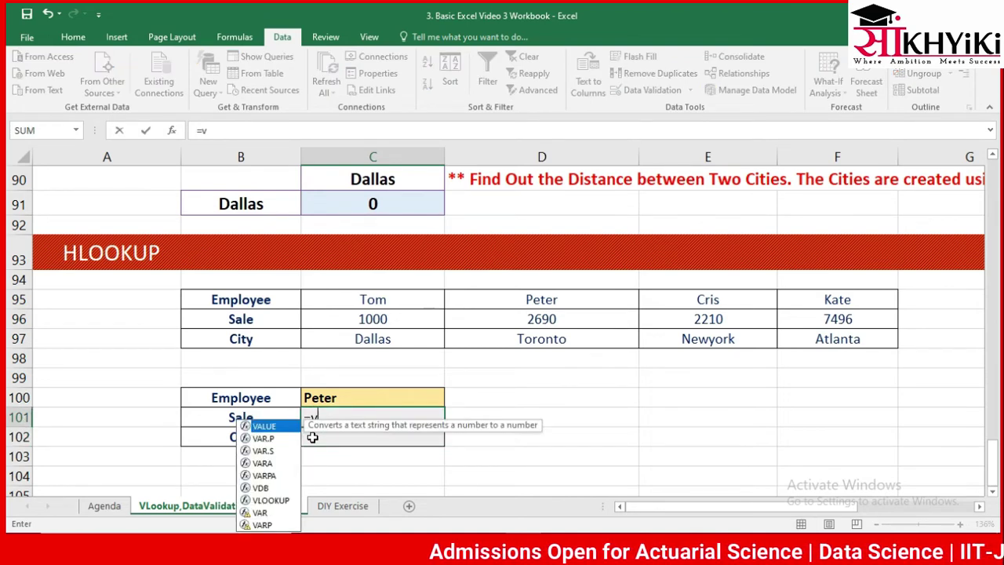
{"action": "type", "text": "l"}
{"action": "double_click", "coordinate": [312, 436]}
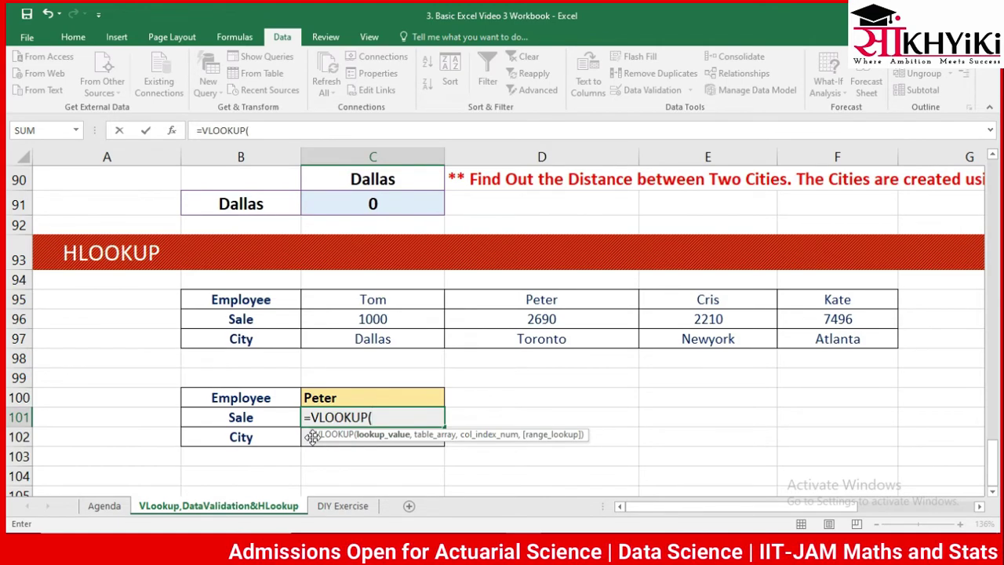
{"action": "key", "text": "Left"}
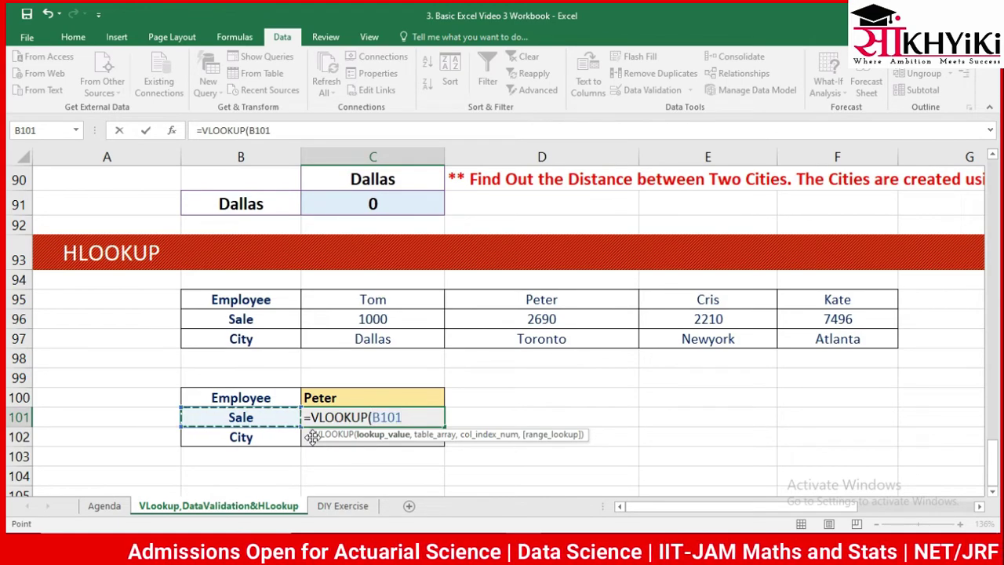
{"action": "type", "text": ","}
{"action": "key", "text": "Up"}
{"action": "key", "text": "Up"}
{"action": "key", "text": "Up"}
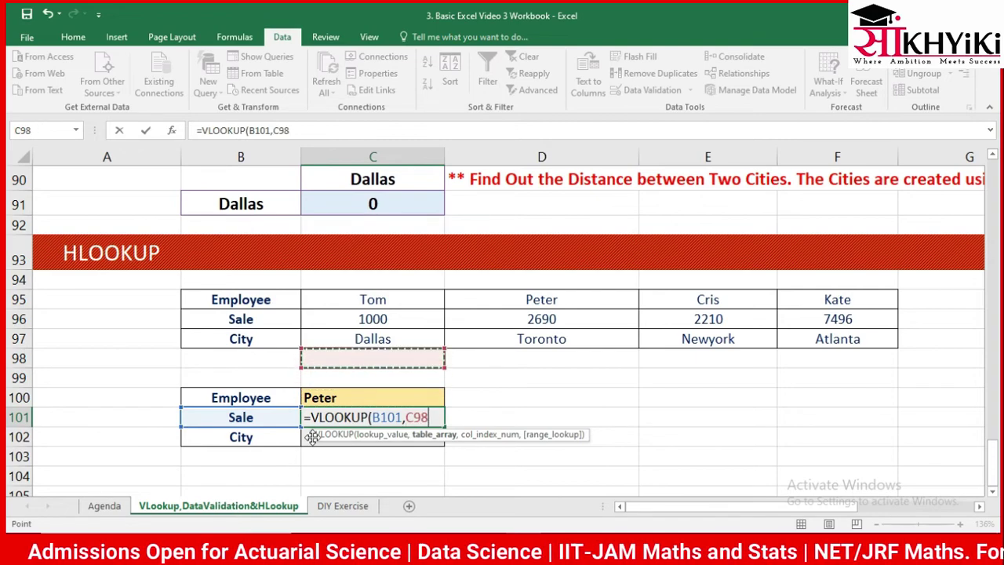
{"action": "key", "text": "Up"}
{"action": "key", "text": "Up"}
{"action": "key", "text": "Left"}
{"action": "key", "text": "Up"}
{"action": "key", "text": "ctrl+shift+Down"}
{"action": "key", "text": "ctrl+shift+Right"}
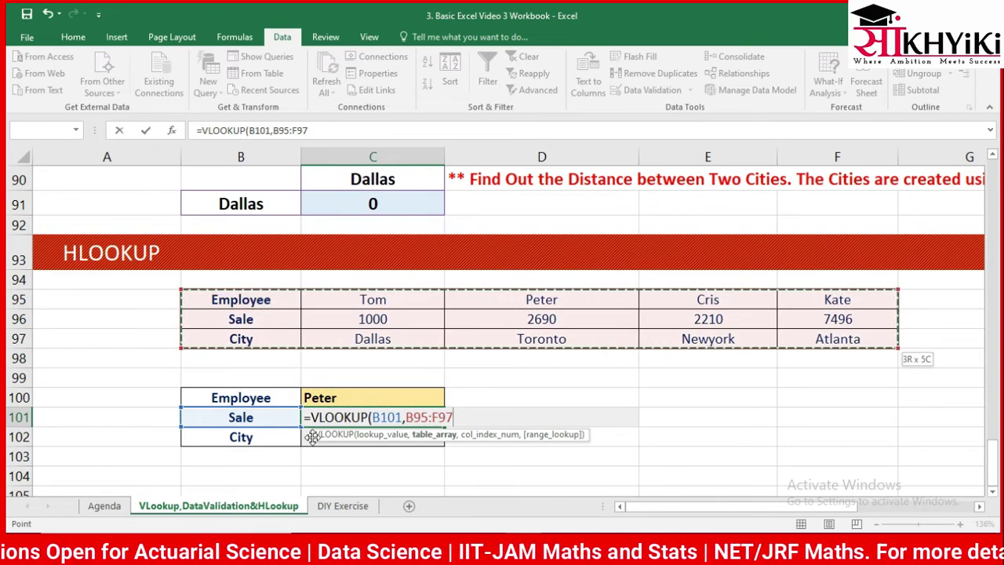
{"action": "type", "text": ","}
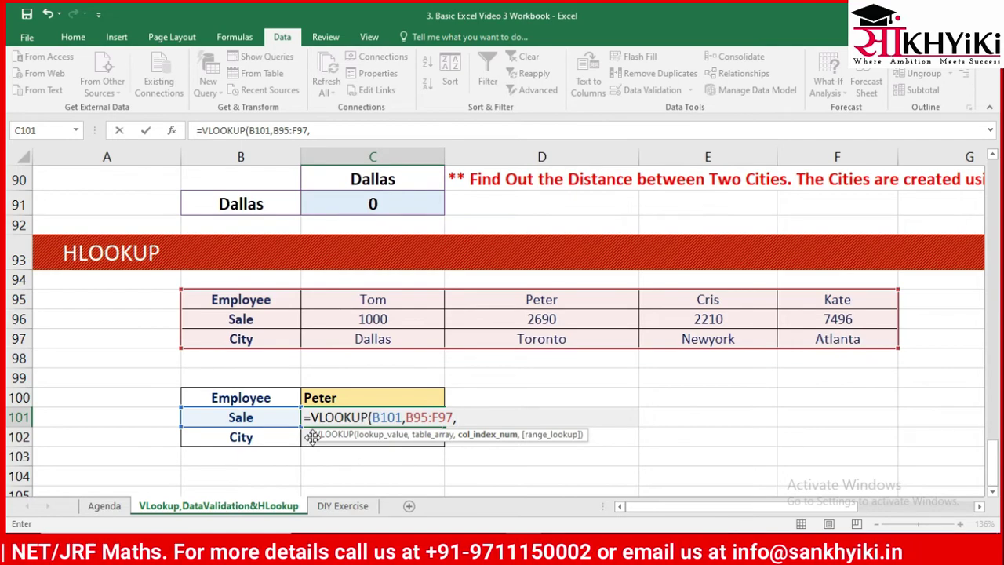
{"action": "key", "text": "Escape"}
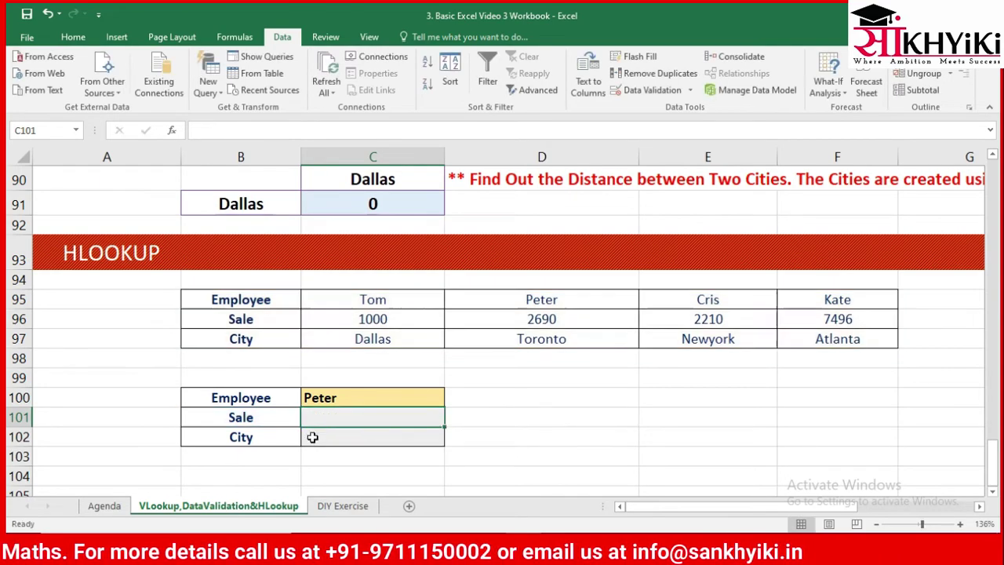
{"action": "key", "text": "Up"}
{"action": "key", "text": "Up"}
{"action": "key", "text": "Up"}
{"action": "key", "text": "Up"}
{"action": "key", "text": "Up"}
{"action": "key", "text": "Up"}
{"action": "key", "text": "Up"}
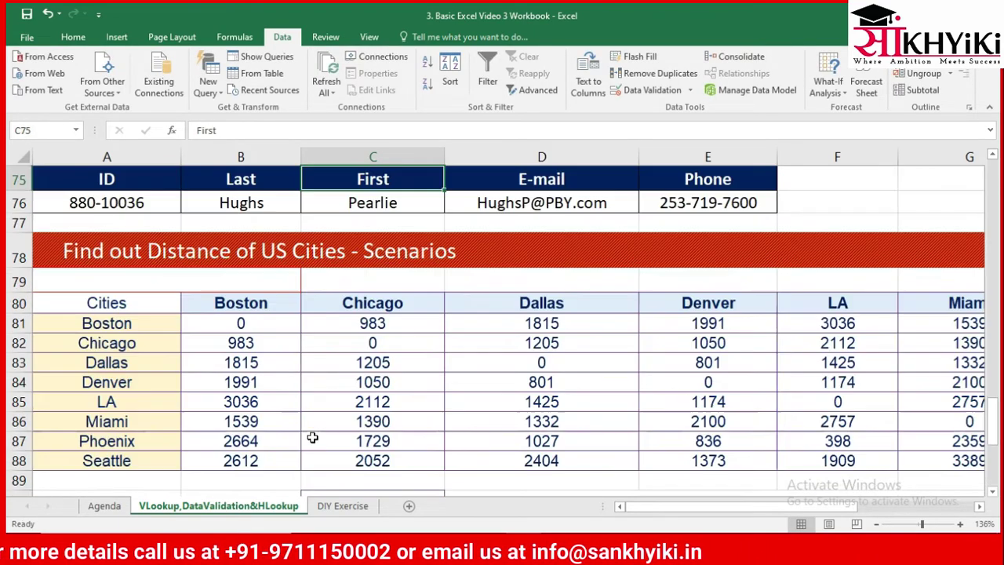
{"action": "key", "text": "Down"}
{"action": "key", "text": "Down"}
{"action": "key", "text": "Down"}
{"action": "key", "text": "Down"}
{"action": "key", "text": "Down"}
{"action": "key", "text": "Left"}
{"action": "key", "text": "Left"}
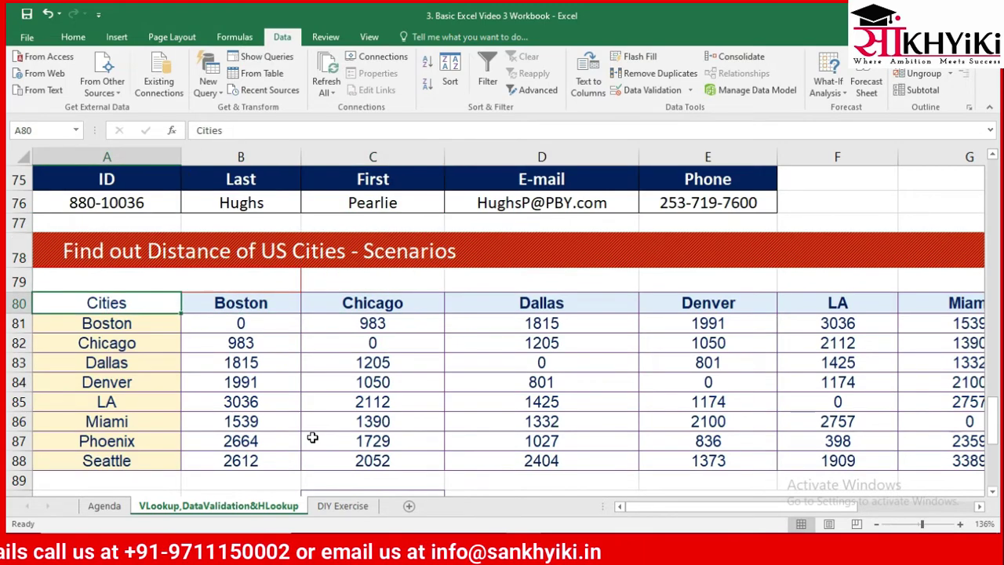
{"action": "key", "text": "shift+Right"}
{"action": "key", "text": "shift+Right"}
{"action": "key", "text": "shift+Right"}
{"action": "key", "text": "shift+Right"}
{"action": "key", "text": "shift+Right"}
{"action": "key", "text": "shift+Right"}
{"action": "key", "text": "shift+Right"}
{"action": "key", "text": "shift+Right"}
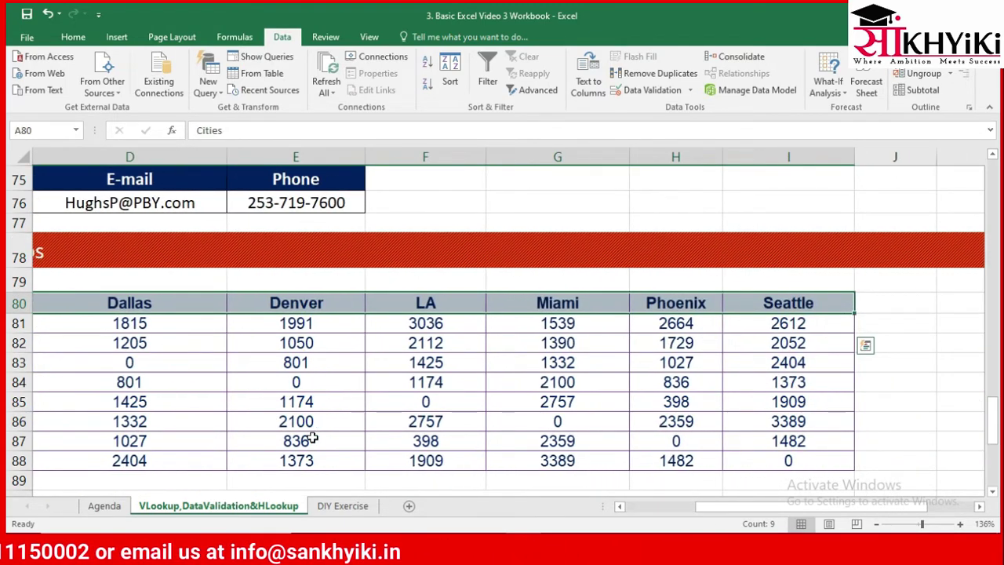
{"action": "key", "text": "Down"}
{"action": "key", "text": "Down"}
{"action": "key", "text": "Down"}
{"action": "key", "text": "Down"}
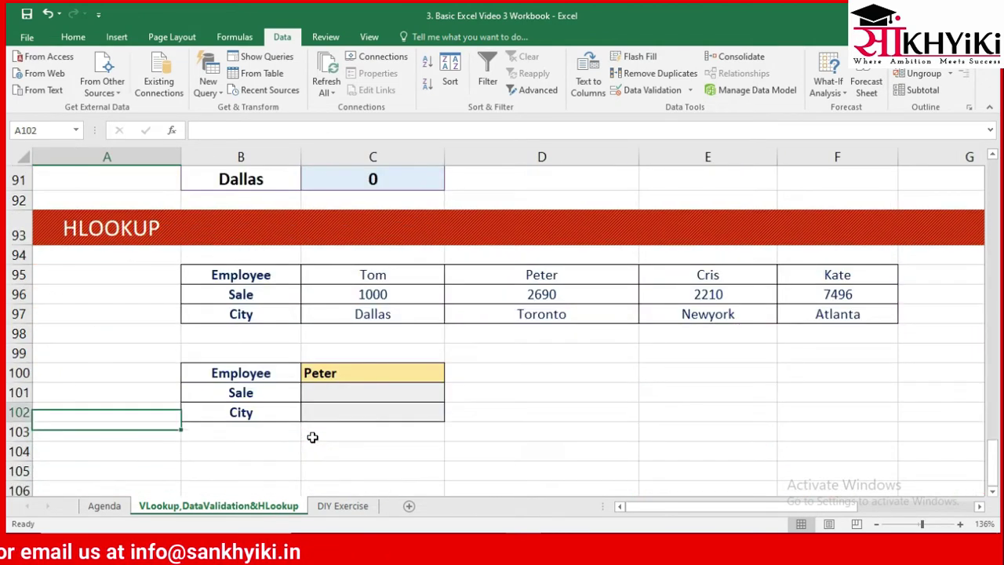
{"action": "key", "text": "Up"}
{"action": "key", "text": "Up"}
{"action": "key", "text": "Right"}
{"action": "key", "text": "Right"}
{"action": "key", "text": "Up"}
{"action": "key", "text": "Up"}
{"action": "key", "text": "Left"}
{"action": "key", "text": "Up"}
{"action": "key", "text": "shift+Up"}
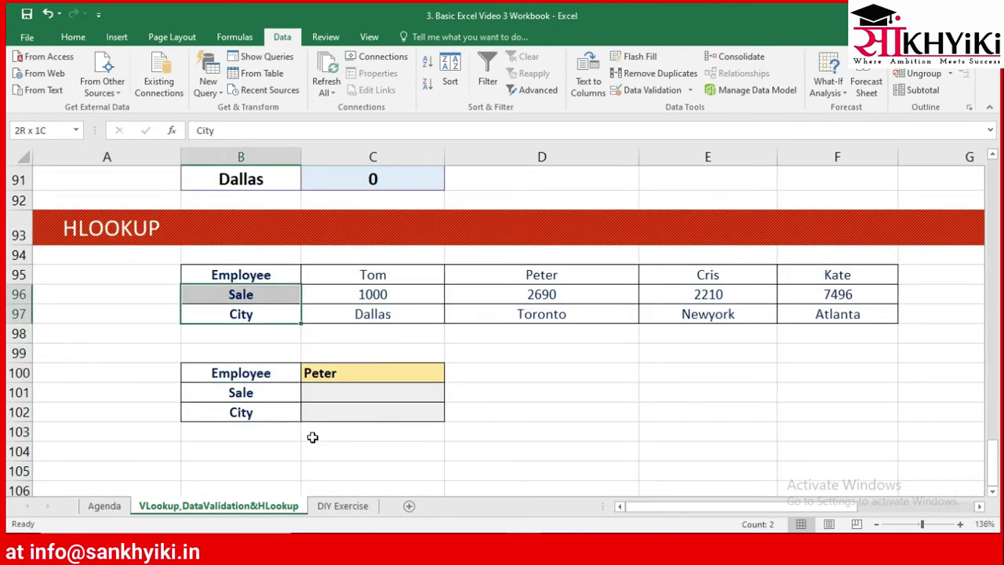
{"action": "key", "text": "shift+Up"}
{"action": "key", "text": "Right"}
{"action": "key", "text": "Right"}
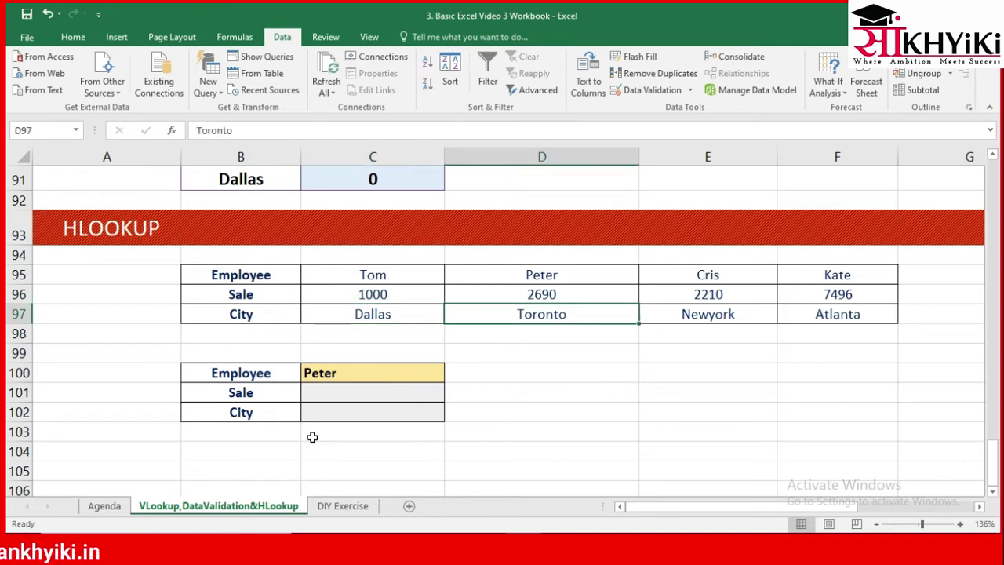
{"action": "key", "text": "Right"}
{"action": "key", "text": "Right"}
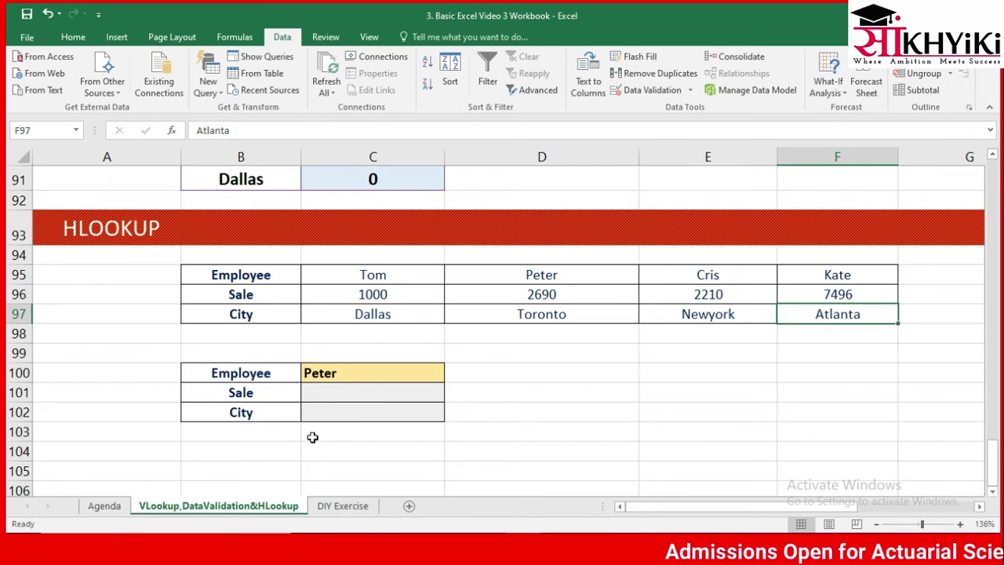
{"action": "key", "text": "Left"}
{"action": "key", "text": "Left"}
{"action": "key", "text": "Left"}
{"action": "key", "text": "Left"}
{"action": "key", "text": "Down"}
{"action": "key", "text": "Down"}
{"action": "key", "text": "Down"}
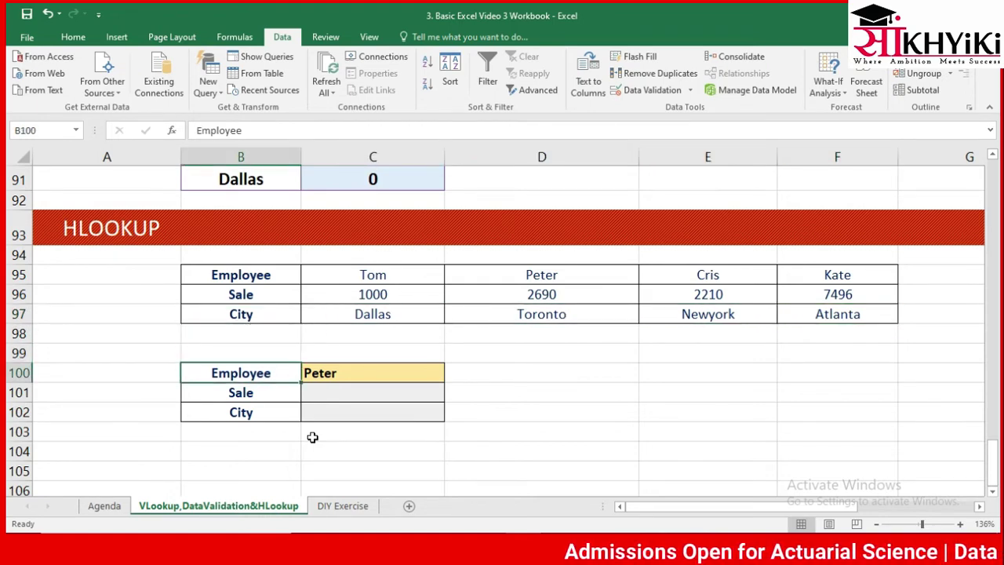
{"action": "key", "text": "Down"}
{"action": "key", "text": "Right"}
Start an HLOOKUP in C101 with Peter in C100 as the lookup value.
{"action": "type", "text": "=h"}
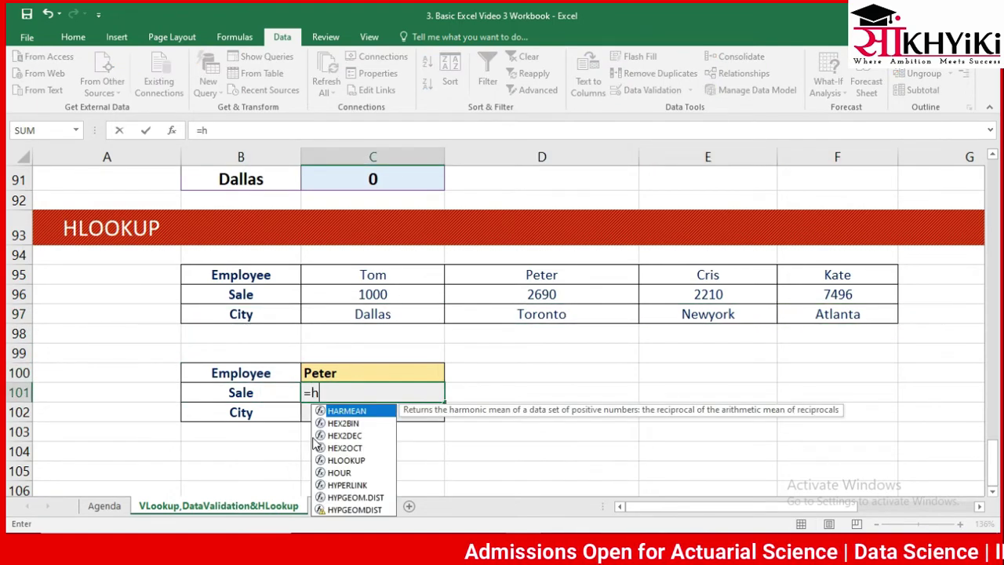
{"action": "type", "text": "l"}
{"action": "key", "text": "Tab"}
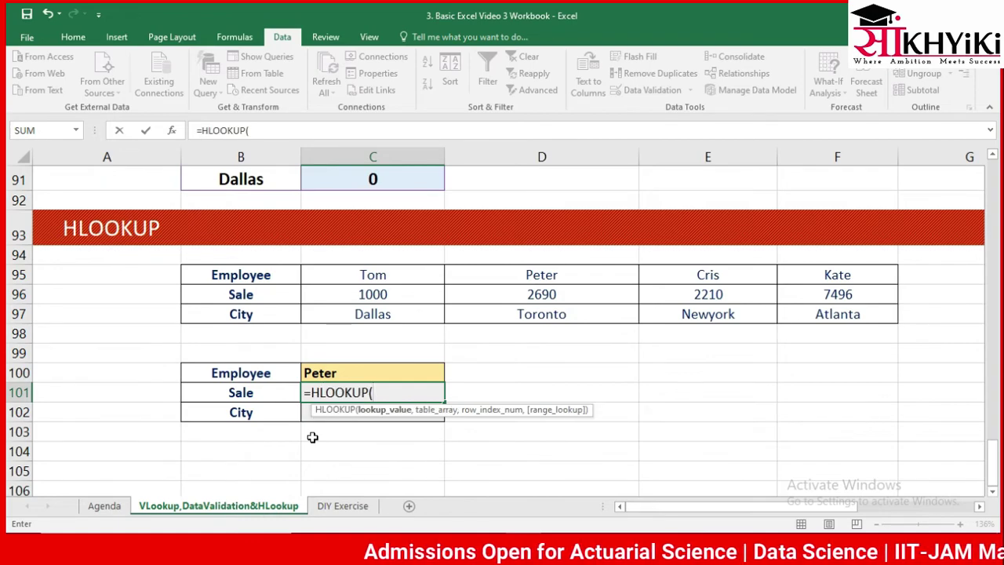
{"action": "key", "text": "Up"}
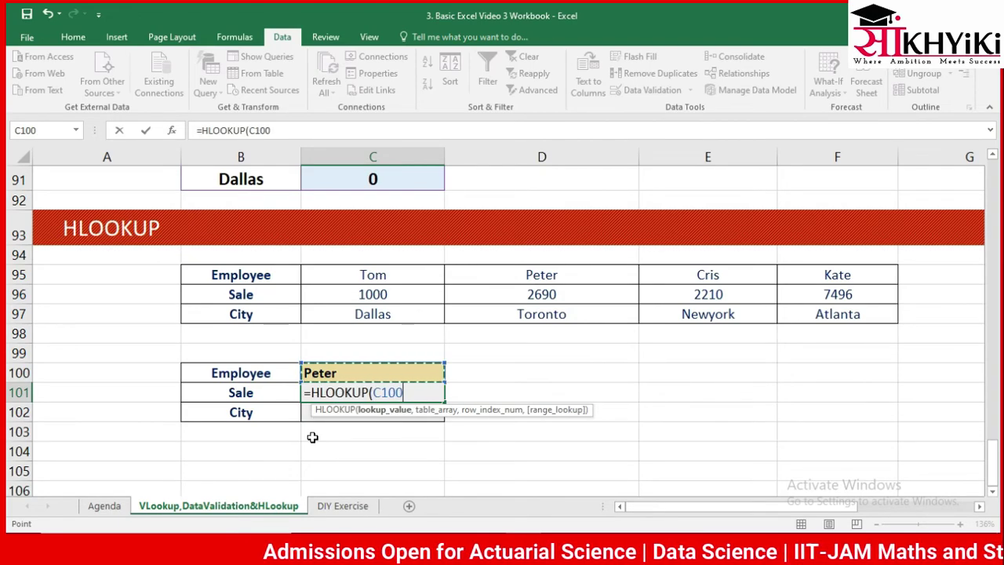
{"action": "type", "text": ","}
Finish it with absolute table $B$95:$F$97, row 2 and exact match, returning 2690.
{"action": "key", "text": "Up"}
{"action": "key", "text": "Up"}
{"action": "key", "text": "Up"}
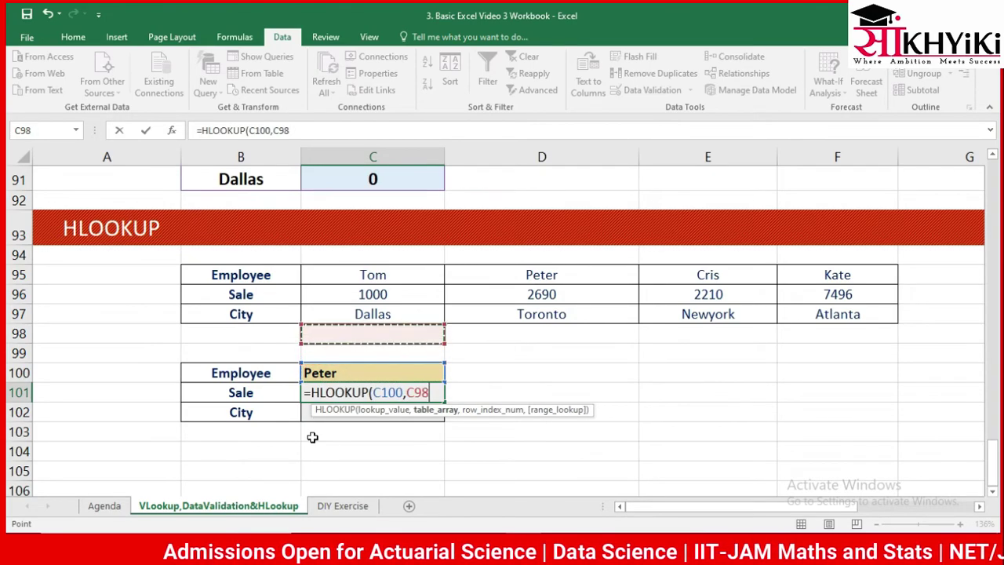
{"action": "key", "text": "Up"}
{"action": "key", "text": "Up"}
{"action": "key", "text": "Left"}
{"action": "key", "text": "Up"}
{"action": "key", "text": "shift+Right"}
{"action": "key", "text": "shift+Right"}
{"action": "key", "text": "shift+Right"}
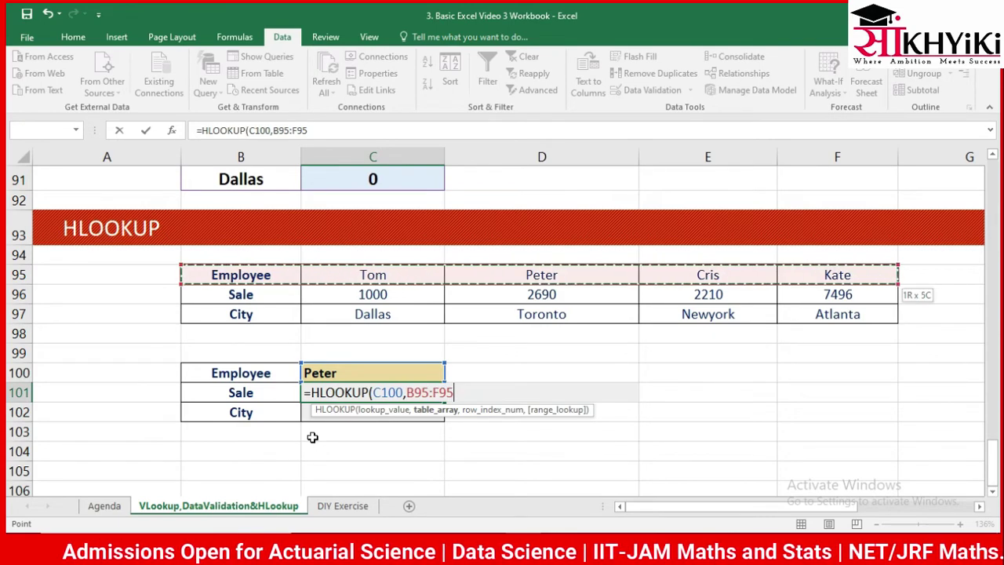
{"action": "key", "text": "shift+Down"}
{"action": "key", "text": "shift+Down"}
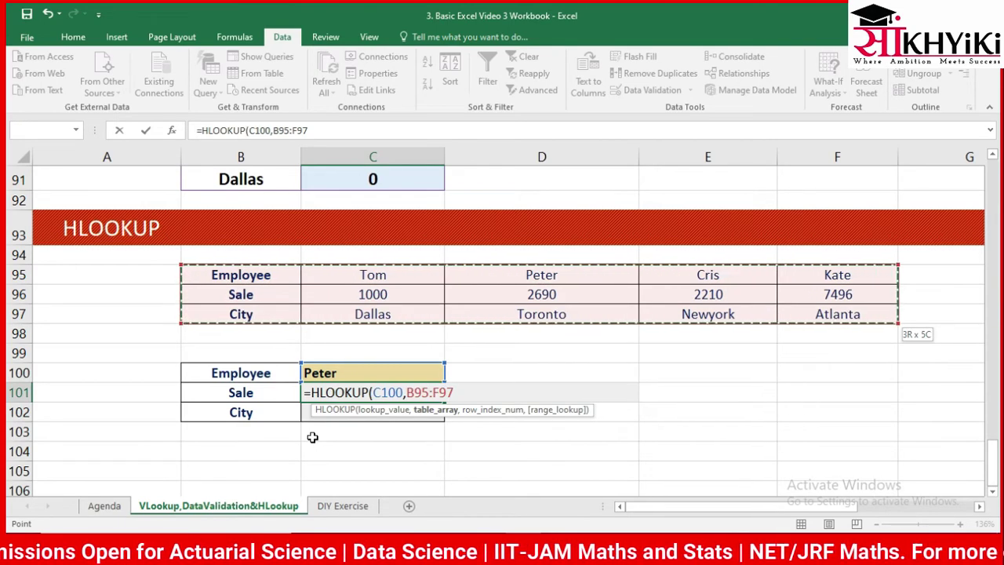
{"action": "key", "text": "F4"}
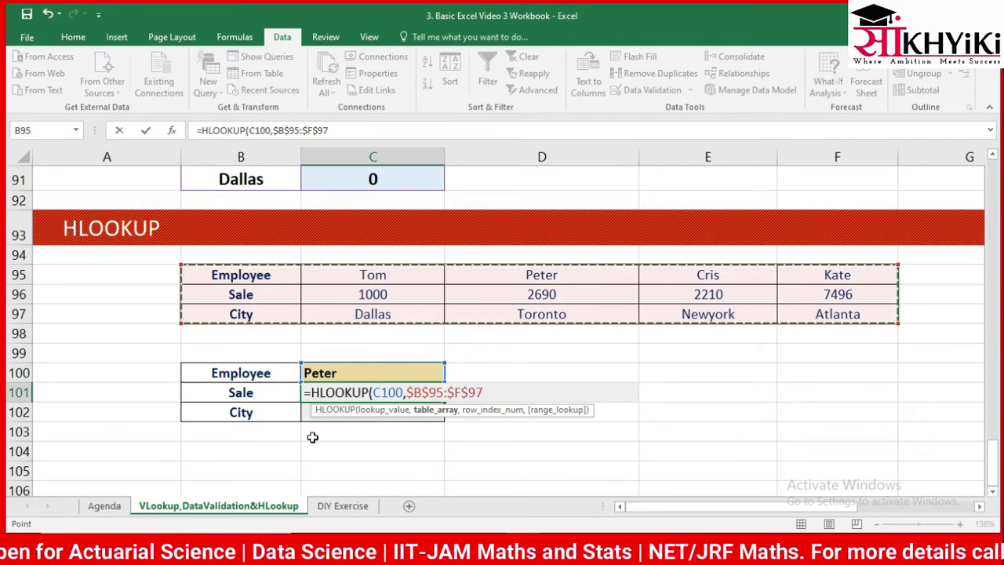
{"action": "type", "text": ","}
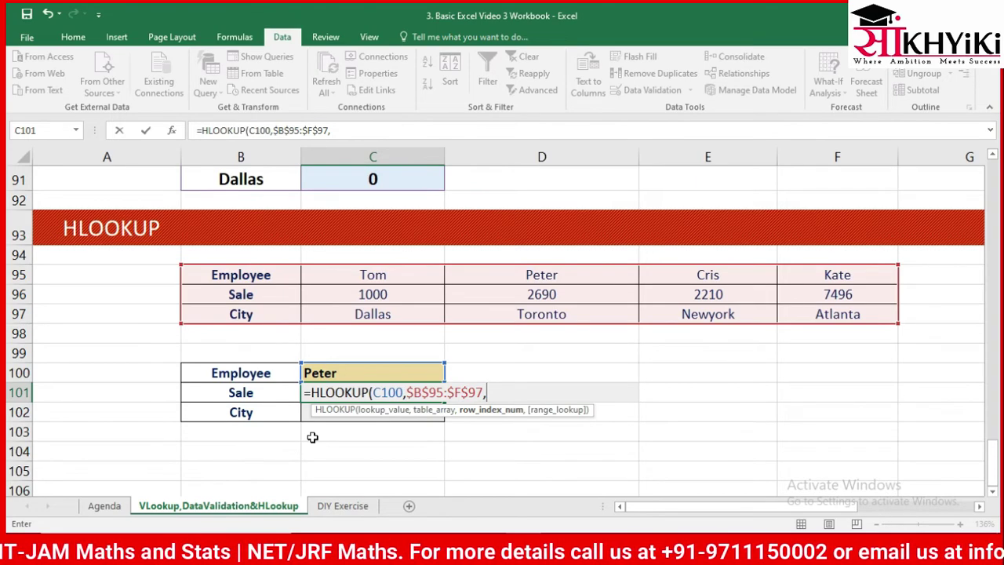
{"action": "type", "text": "2,0"}
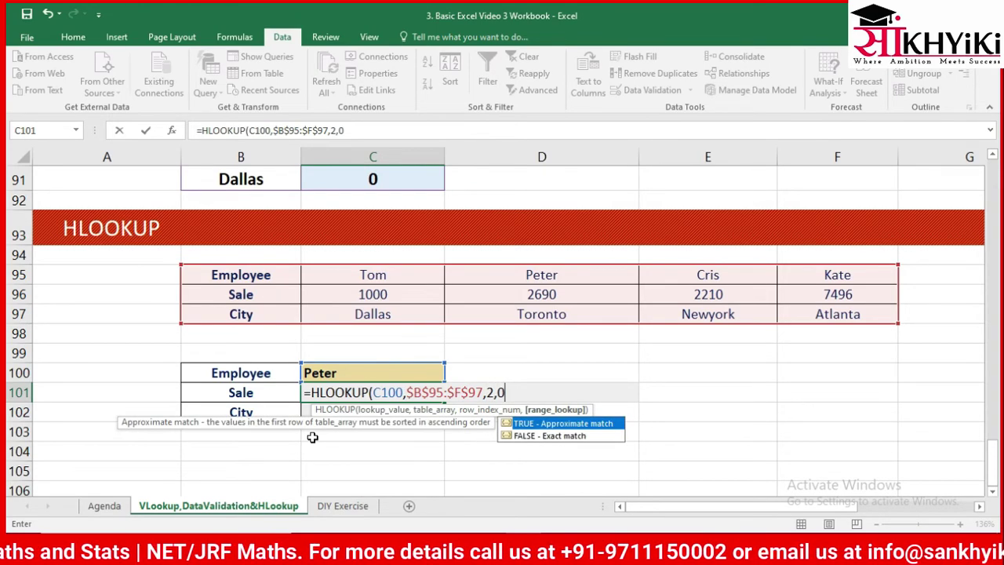
{"action": "type", "text": ")"}
{"action": "key", "text": "Return"}
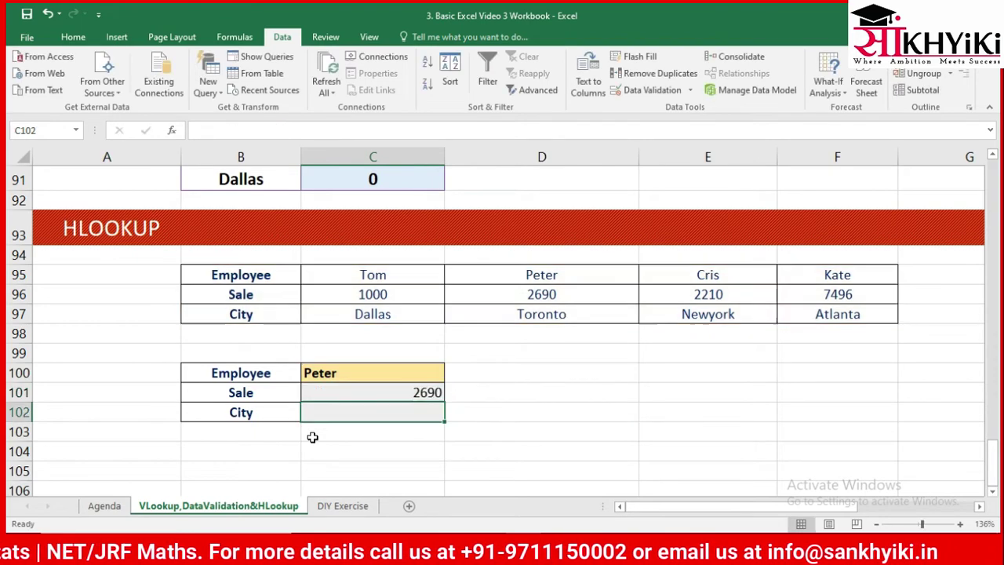
{"action": "key", "text": "Up"}
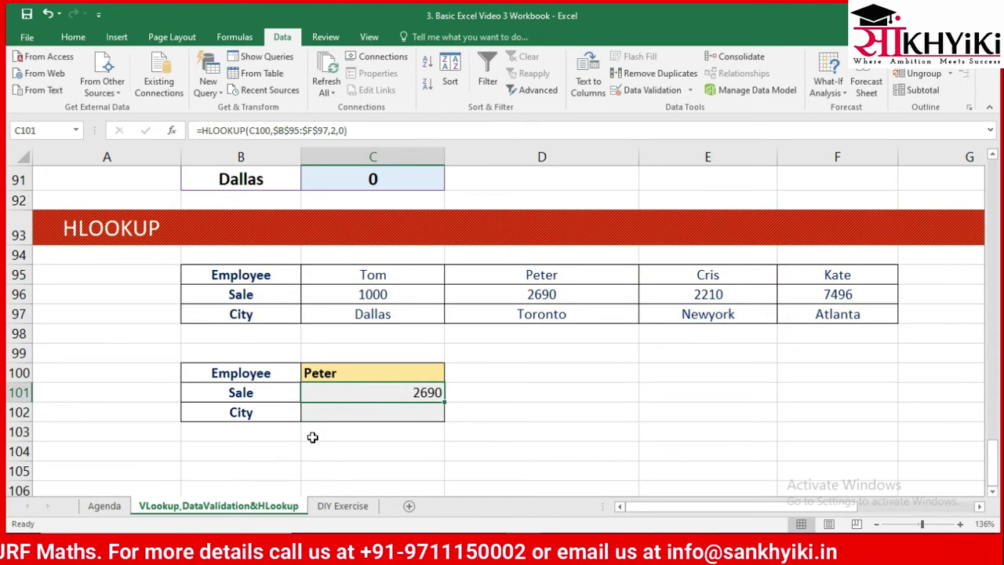
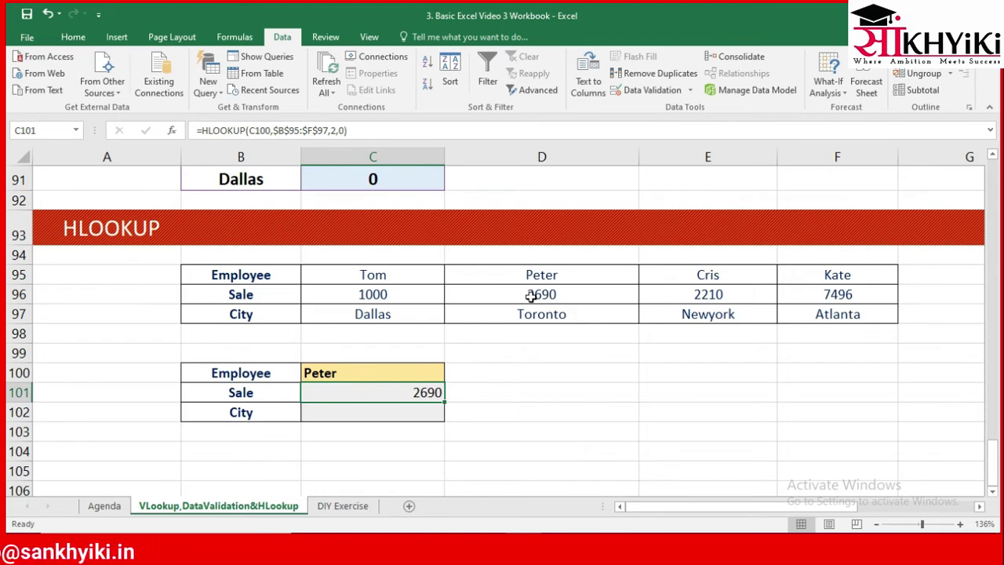
Start an HLOOKUP formula in C102 that uses C100 as the lookup value.
{"action": "key", "text": "Down"}
{"action": "type", "text": "="}
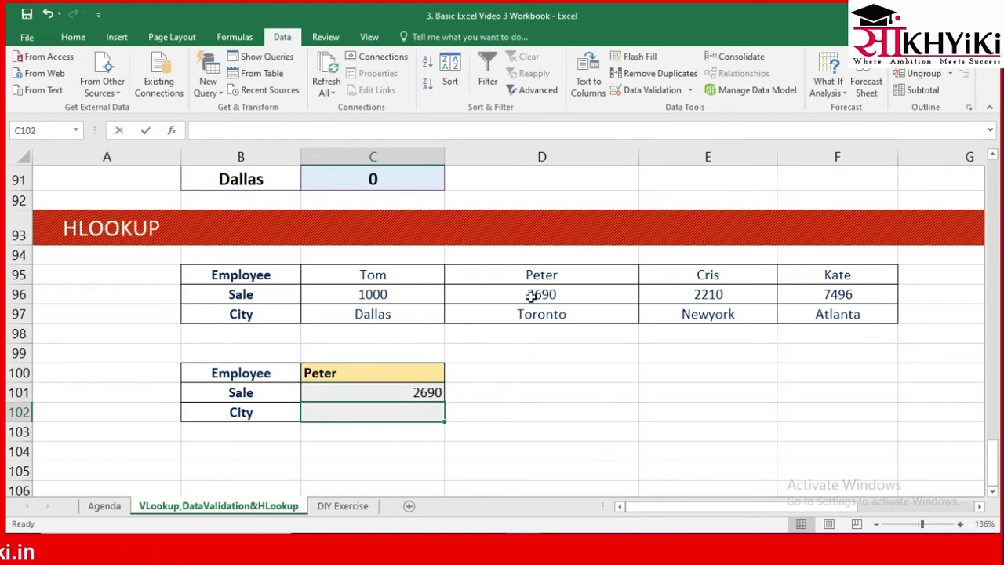
{"action": "type", "text": "v"}
{"action": "key", "text": "BackSpace"}
{"action": "type", "text": "h"}
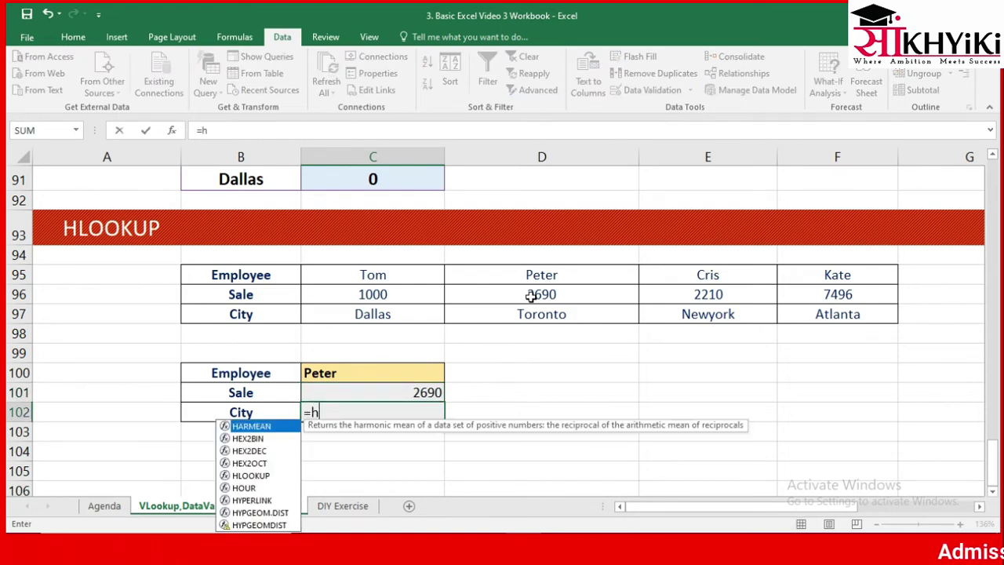
{"action": "type", "text": "loo"}
{"action": "key", "text": "Tab"}
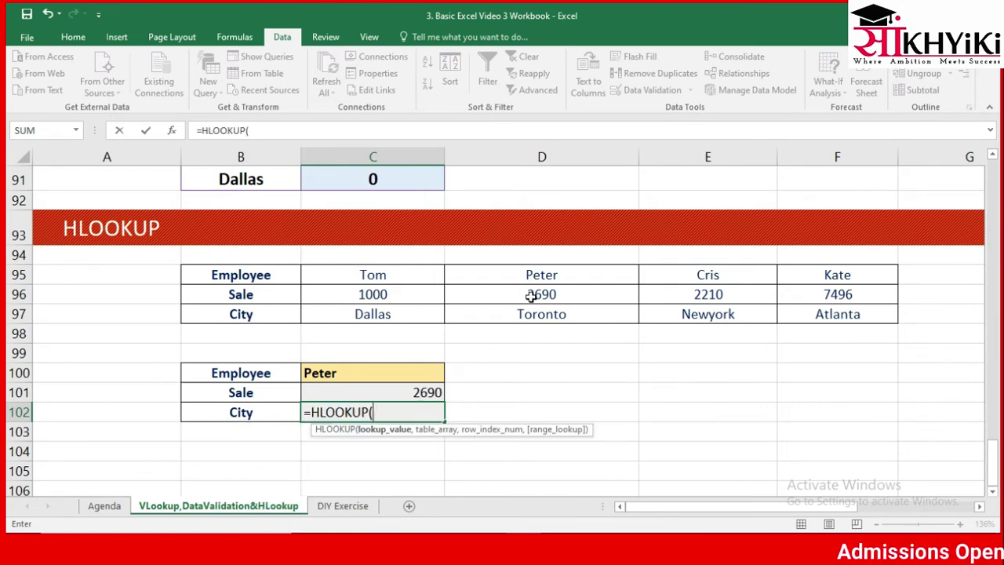
{"action": "key", "text": "Left"}
{"action": "key", "text": "Up"}
{"action": "key", "text": "Up"}
{"action": "key", "text": "Right"}
{"action": "type", "text": ","}
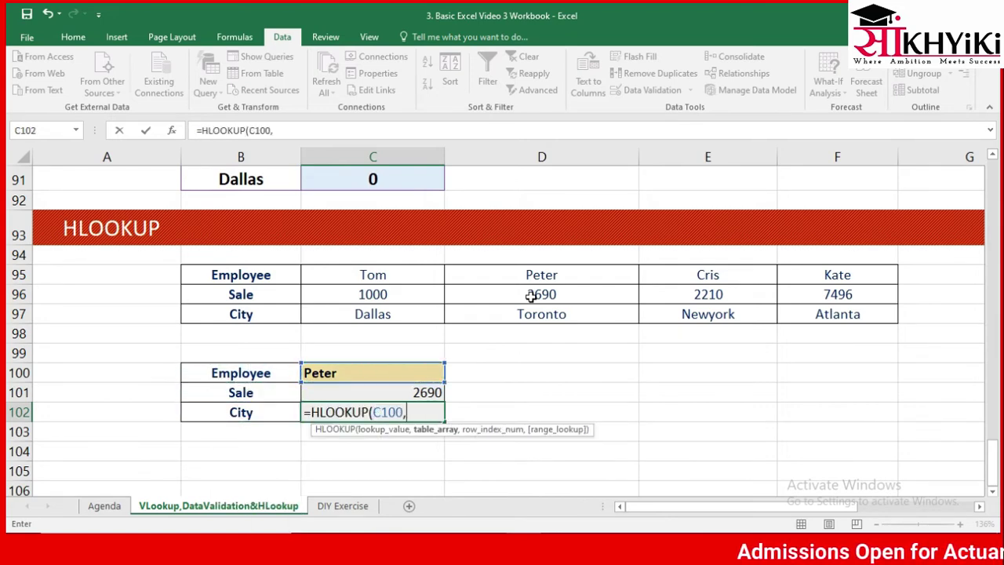
Complete it with locked table $B$95:$F$97, row 3 and exact match, returning Toronto.
{"action": "key", "text": "Up"}
{"action": "key", "text": "Up"}
{"action": "key", "text": "Up"}
{"action": "key", "text": "Up"}
{"action": "key", "text": "Left"}
{"action": "key", "text": "Up"}
{"action": "key", "text": "Up"}
{"action": "key", "text": "shift+Right"}
{"action": "key", "text": "shift+Right"}
{"action": "key", "text": "shift+Right"}
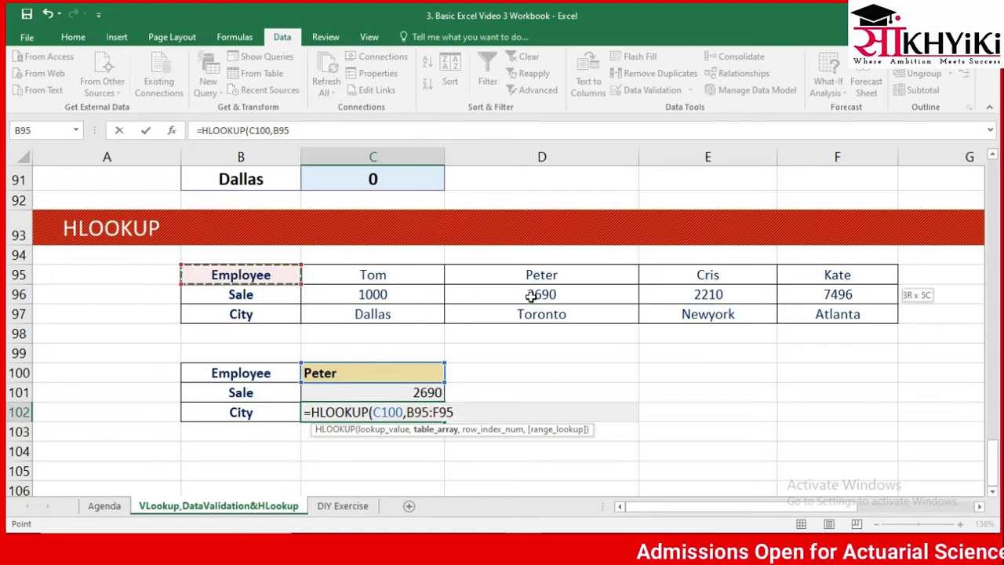
{"action": "key", "text": "shift+Down"}
{"action": "key", "text": "shift+Down"}
{"action": "key", "text": "F4"}
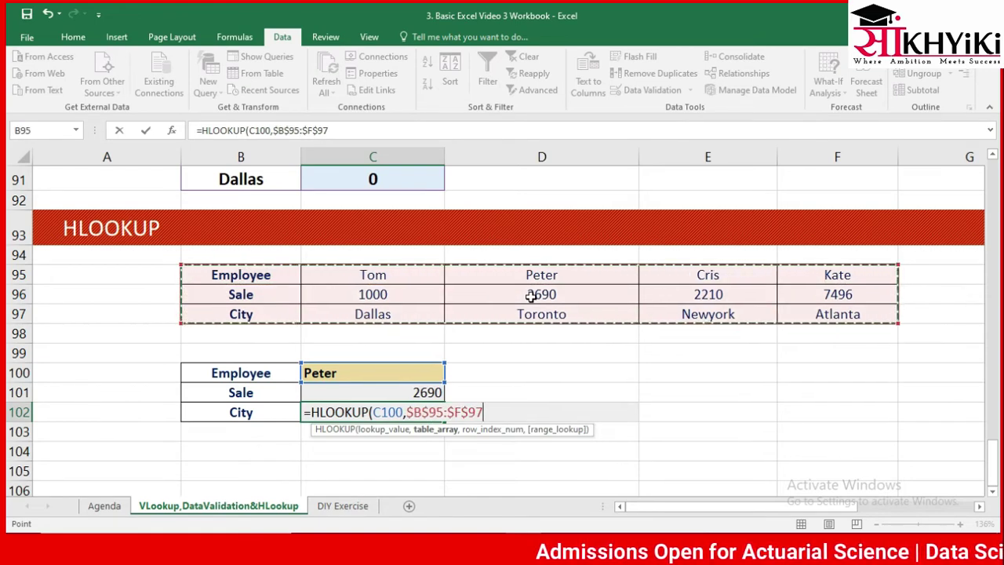
{"action": "type", "text": ","}
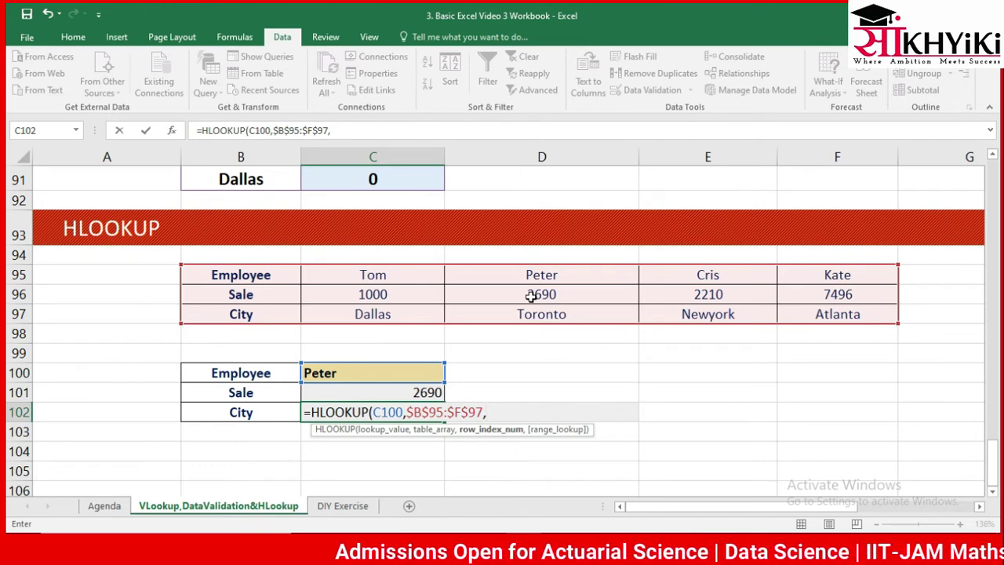
{"action": "type", "text": "3"}
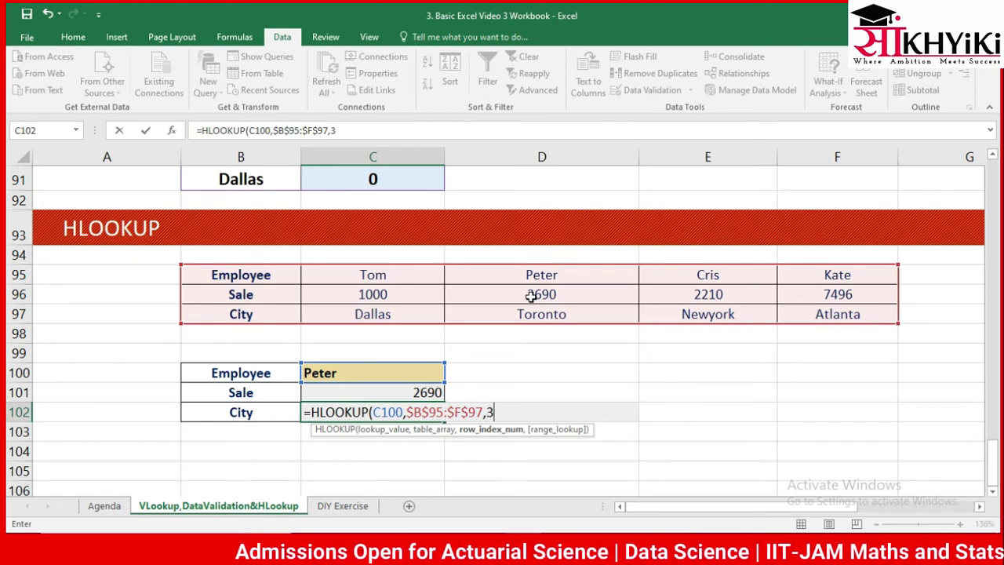
{"action": "type", "text": ",0)"}
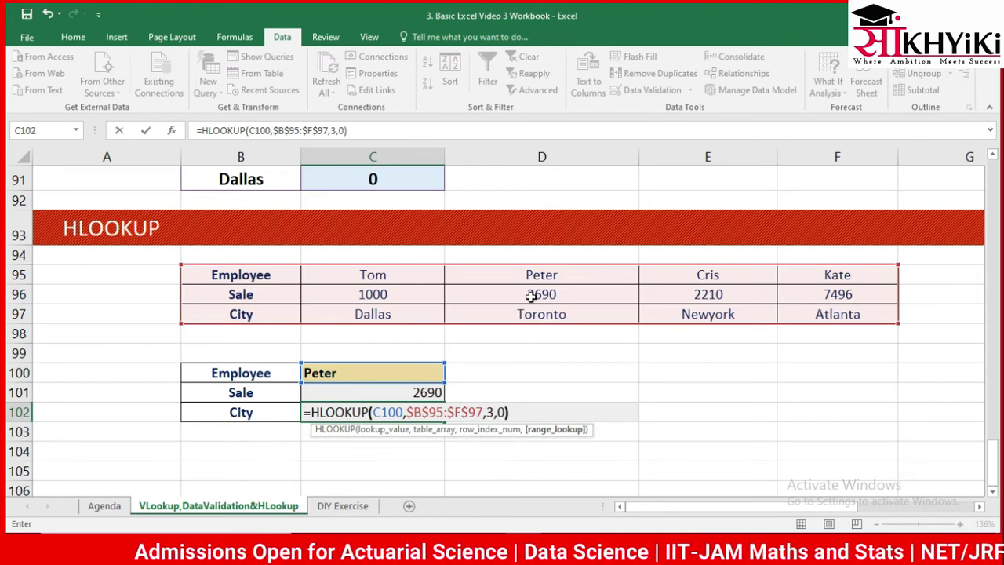
{"action": "key", "text": "Return"}
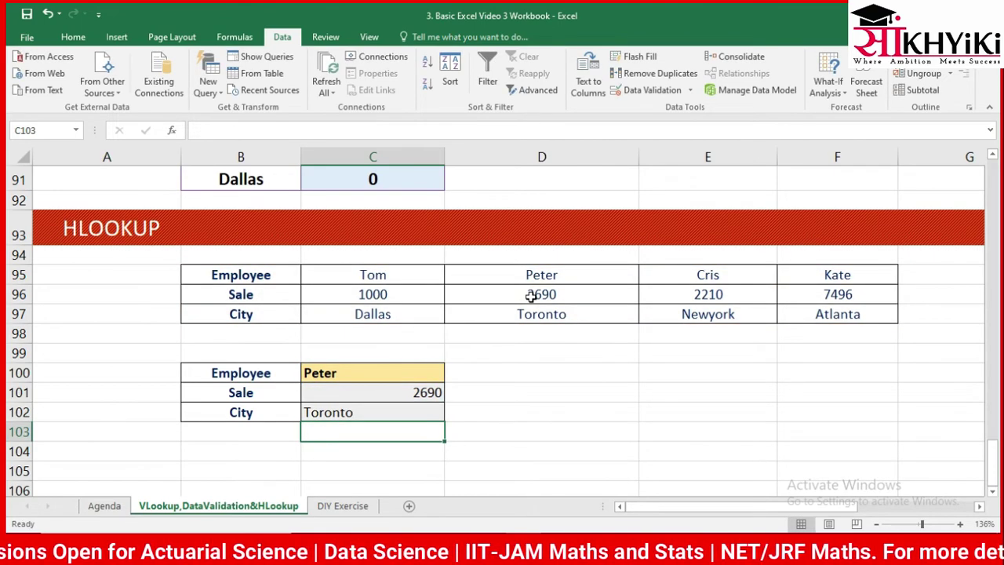
{"action": "key", "text": "Up"}
{"action": "key", "text": "Up"}
{"action": "key", "text": "Up"}
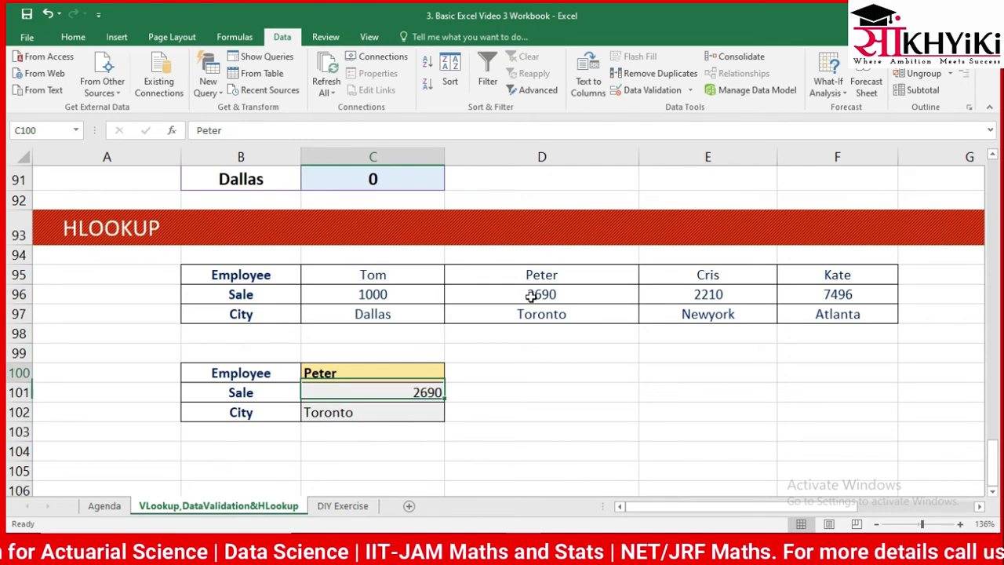
Pick Cris, then Tom in the C100 dropdown so Sale shows 1000 and City Dallas.
{"action": "left_click", "coordinate": [453, 377]}
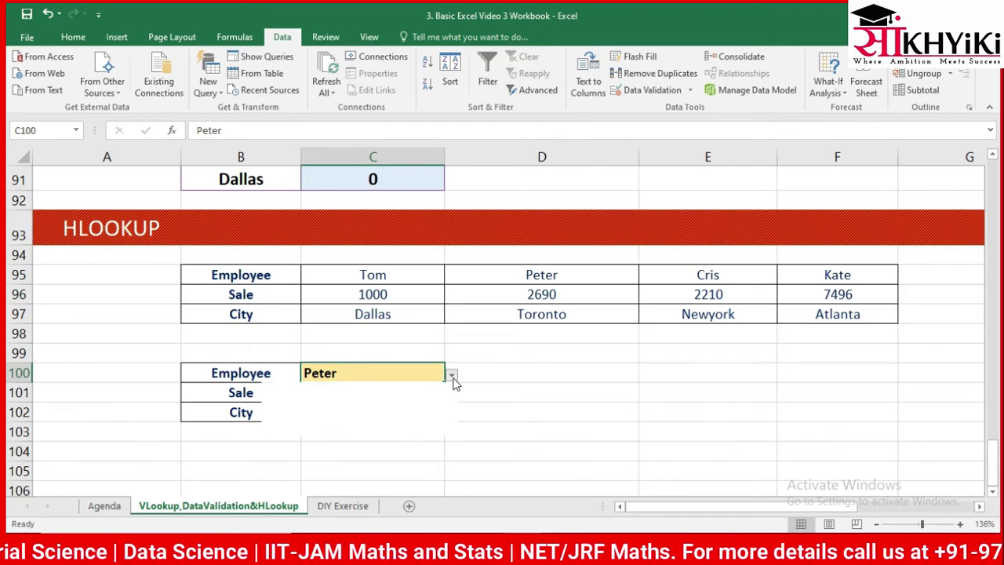
{"action": "left_click", "coordinate": [334, 416]}
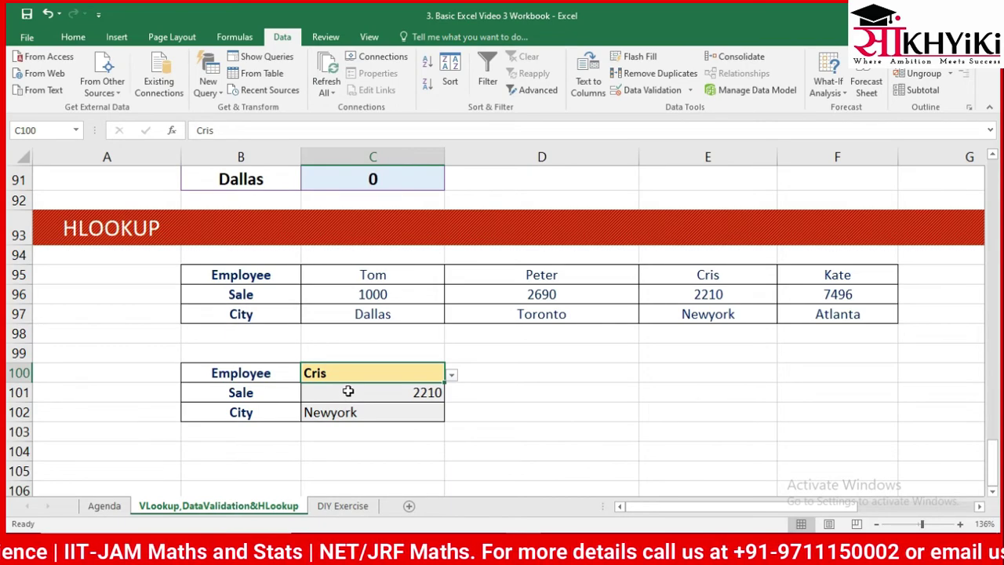
{"action": "left_click", "coordinate": [452, 377]}
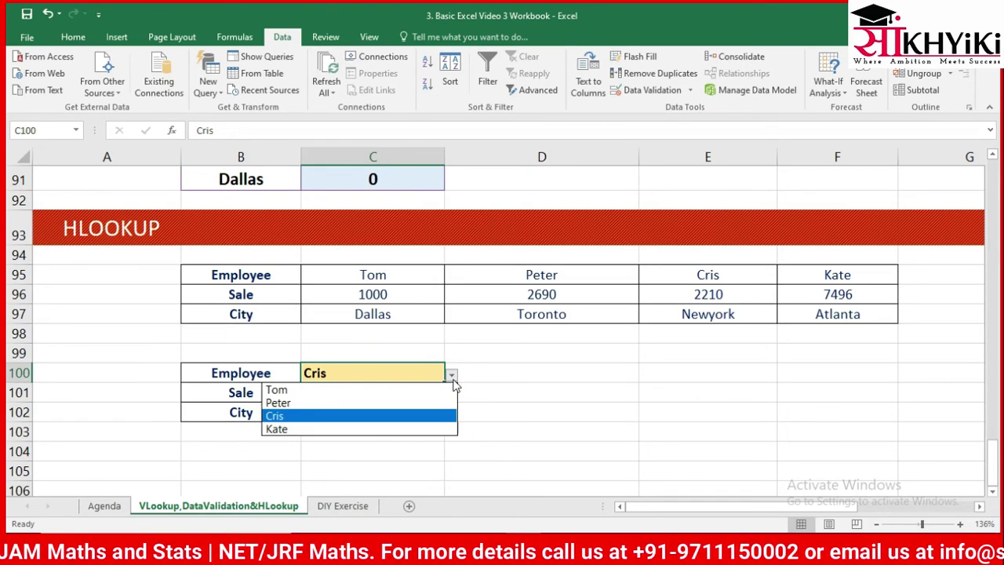
{"action": "left_click", "coordinate": [378, 389]}
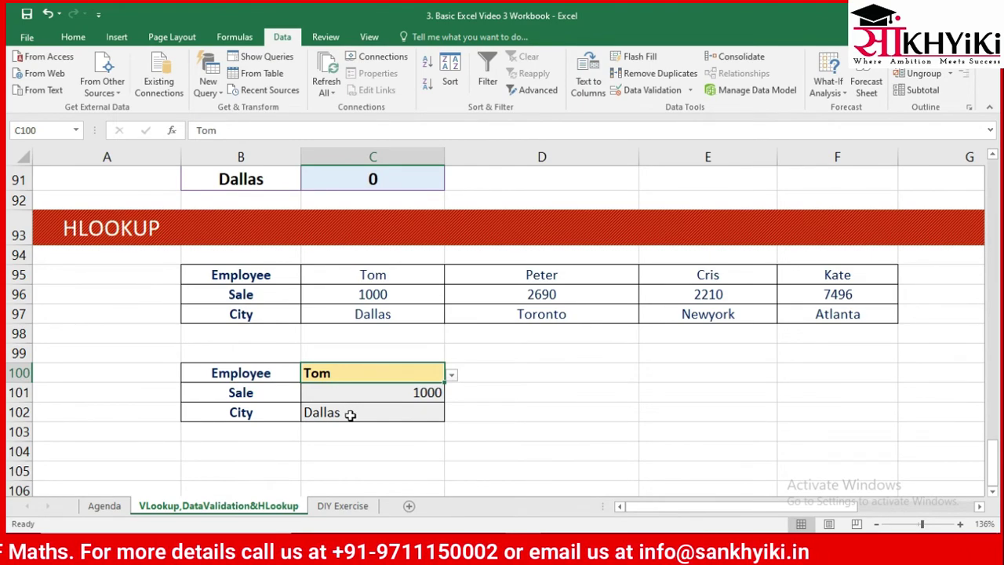
{"action": "key", "text": "Down"}
{"action": "key", "text": "Down"}
{"action": "key", "text": "Down"}
{"action": "key", "text": "Down"}
{"action": "key", "text": "Down"}
{"action": "key", "text": "Down"}
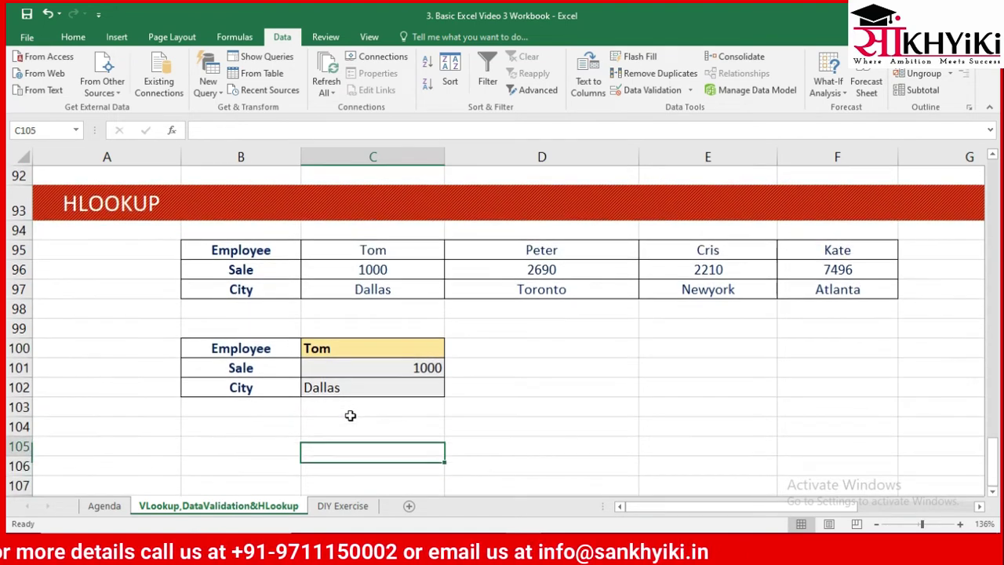
Type the heading 'Concatenate' into B104.
{"action": "key", "text": "Up"}
{"action": "key", "text": "Up"}
{"action": "key", "text": "Left"}
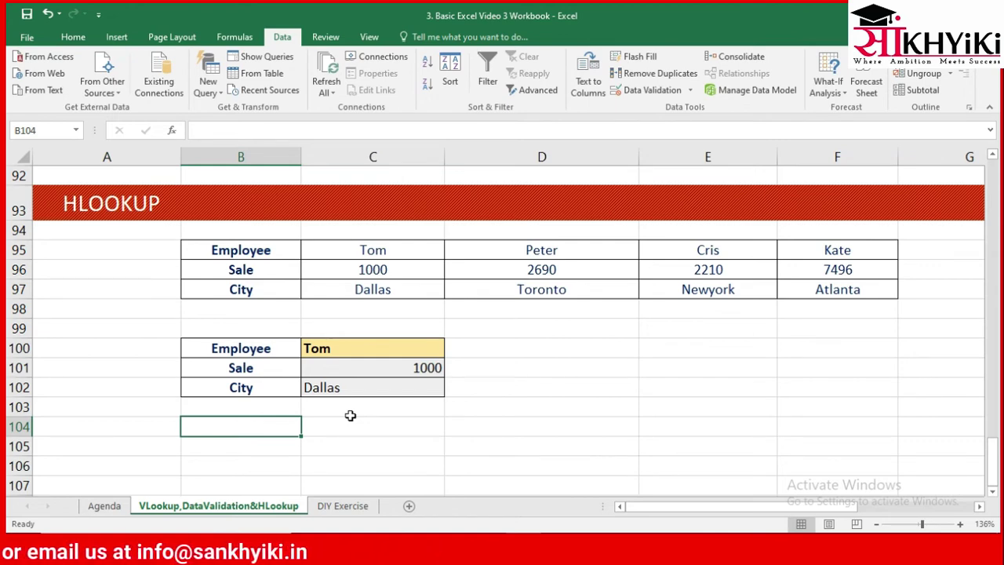
{"action": "type", "text": "Con"}
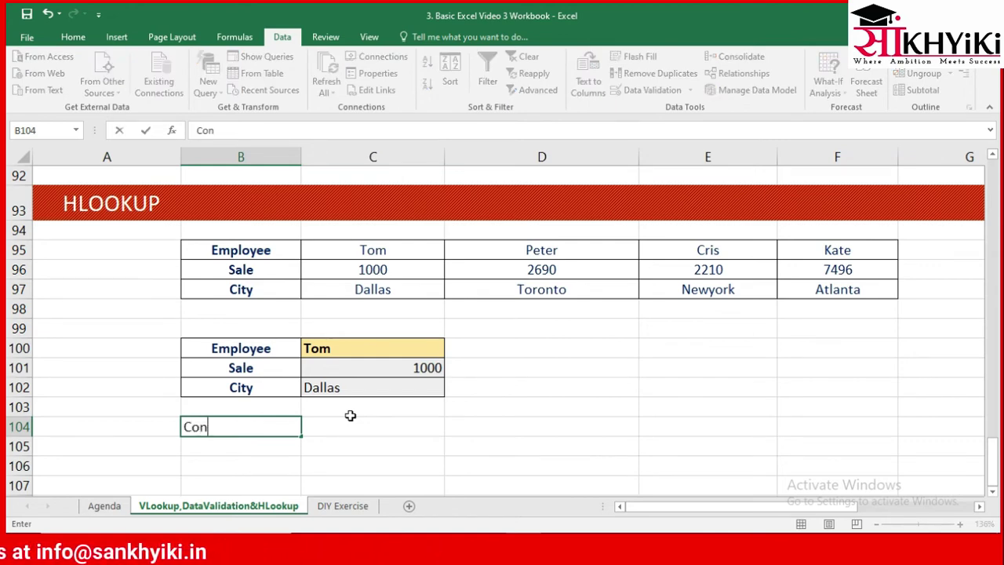
{"action": "type", "text": "caten"}
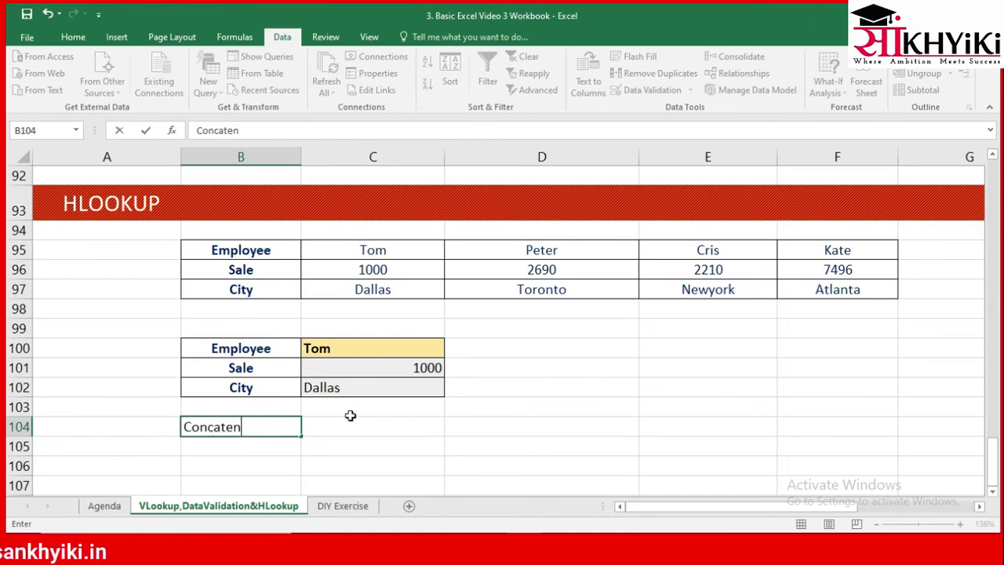
{"action": "type", "text": "ate"}
{"action": "key", "text": "Return"}
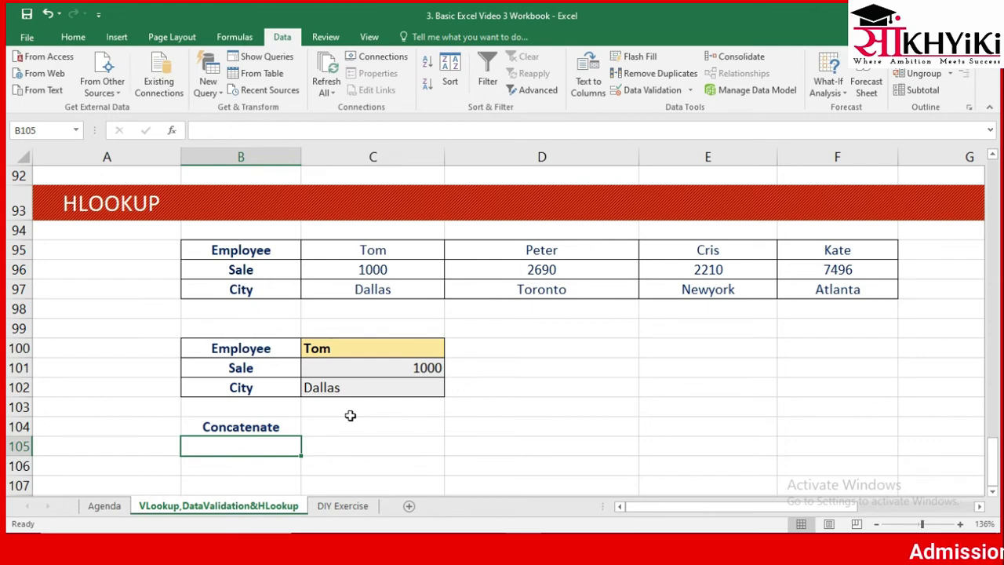
Enter =CONCATENATE(B100,B101,B102) in B105, then delete it to leave the cell empty.
{"action": "type", "text": "=con"}
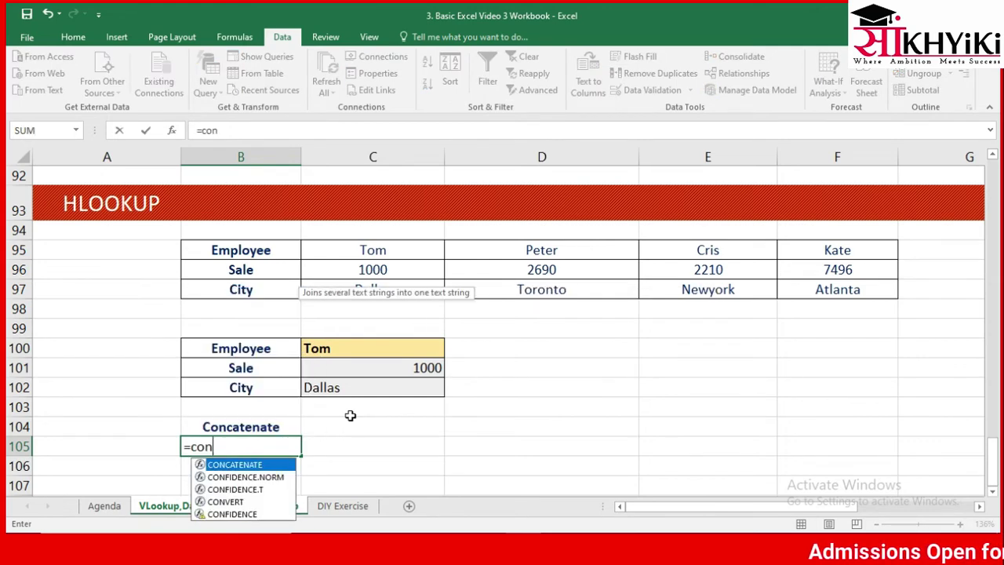
{"action": "key", "text": "Tab"}
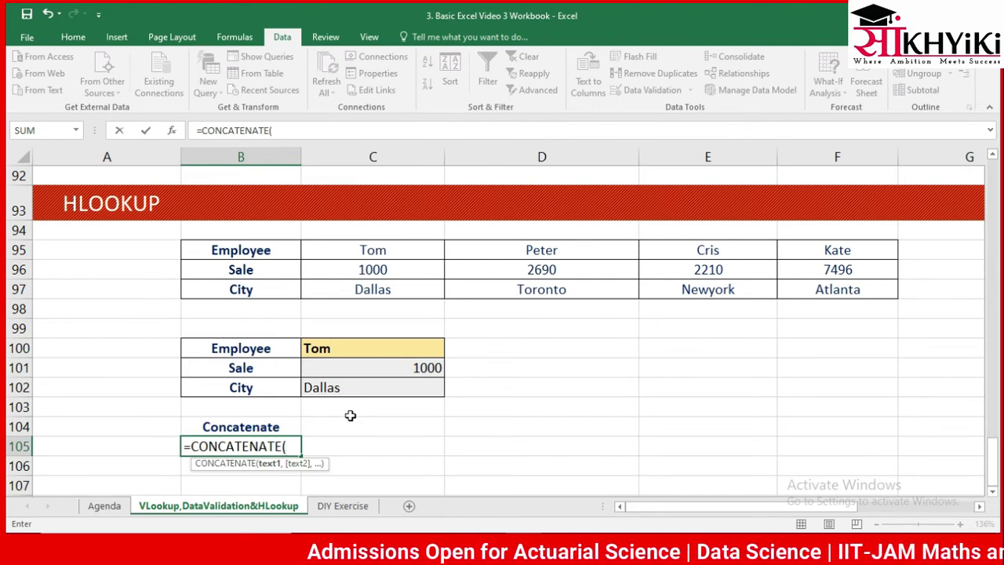
{"action": "key", "text": "Up"}
{"action": "key", "text": "Up"}
{"action": "key", "text": "Up"}
{"action": "key", "text": "Up"}
{"action": "key", "text": "Up"}
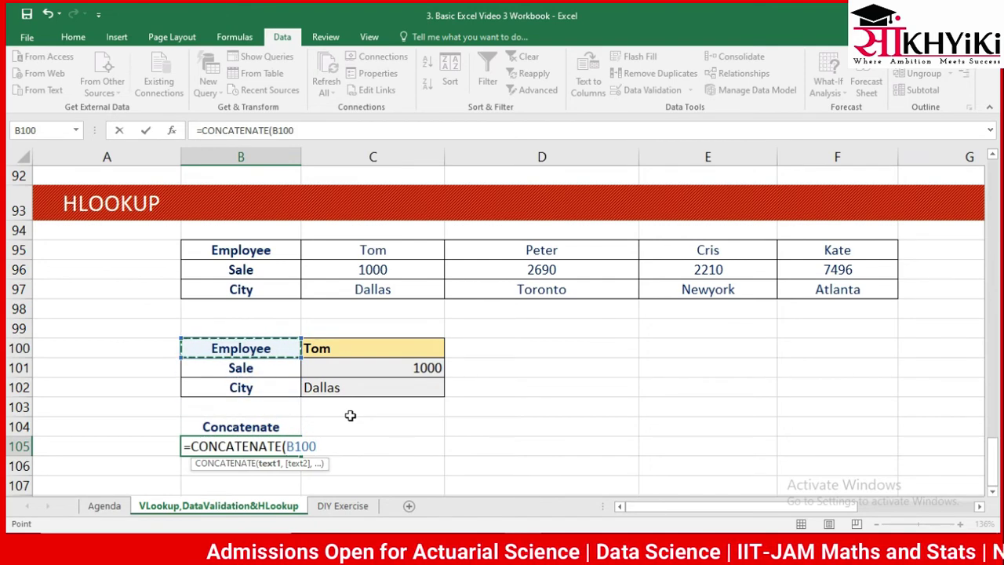
{"action": "type", "text": ","}
{"action": "key", "text": "Up"}
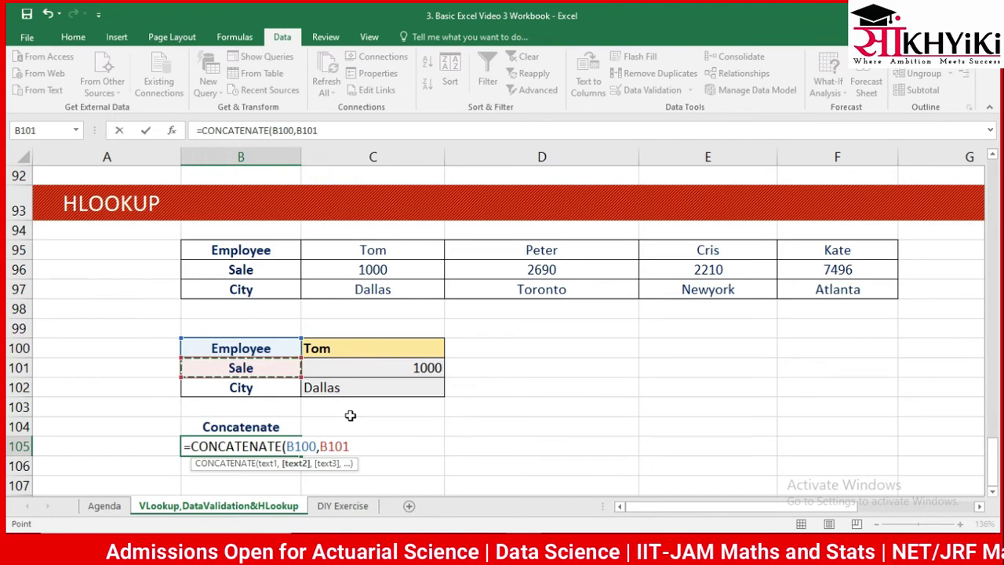
{"action": "type", "text": ","}
{"action": "key", "text": "Up"}
{"action": "key", "text": "Up"}
{"action": "key", "text": "Up"}
{"action": "type", "text": ")"}
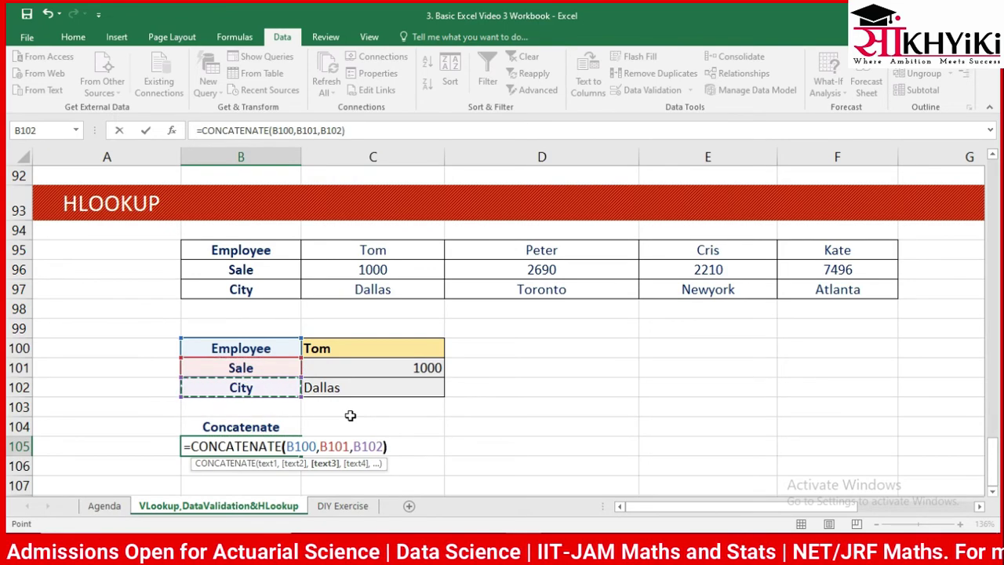
{"action": "key", "text": "Return"}
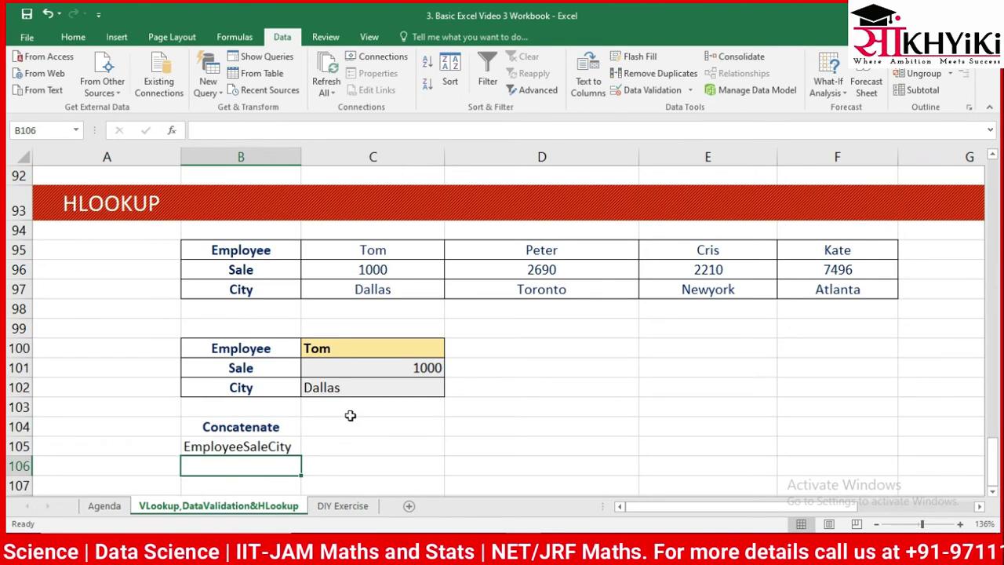
{"action": "key", "text": "Up"}
{"action": "key", "text": "Delete"}
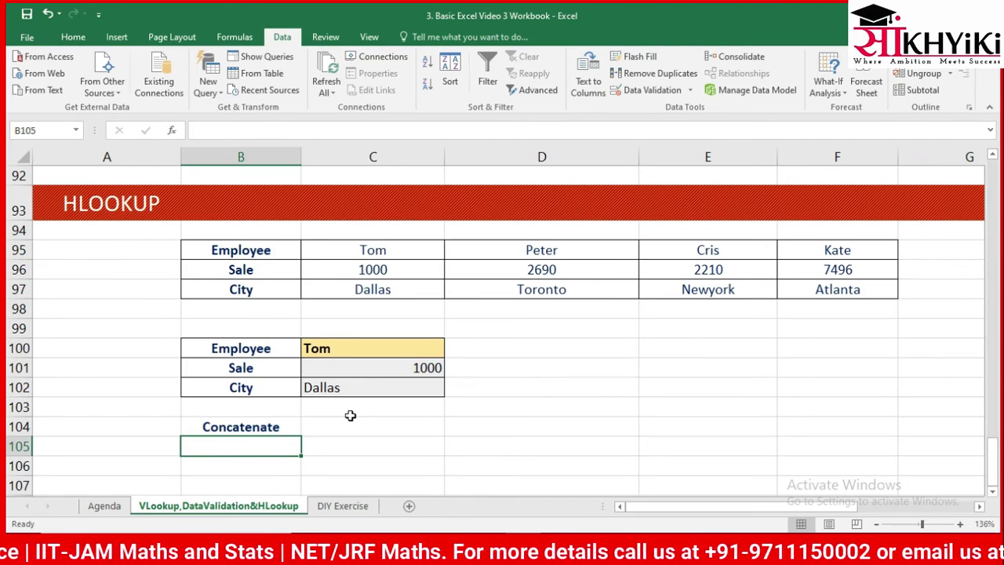
{"action": "key", "text": "Up"}
{"action": "key", "text": "Up"}
{"action": "key", "text": "Up"}
Step through column C to review the Sale and City lookup formulas.
{"action": "key", "text": "Up"}
{"action": "key", "text": "Right"}
{"action": "key", "text": "Down"}
{"action": "key", "text": "Down"}
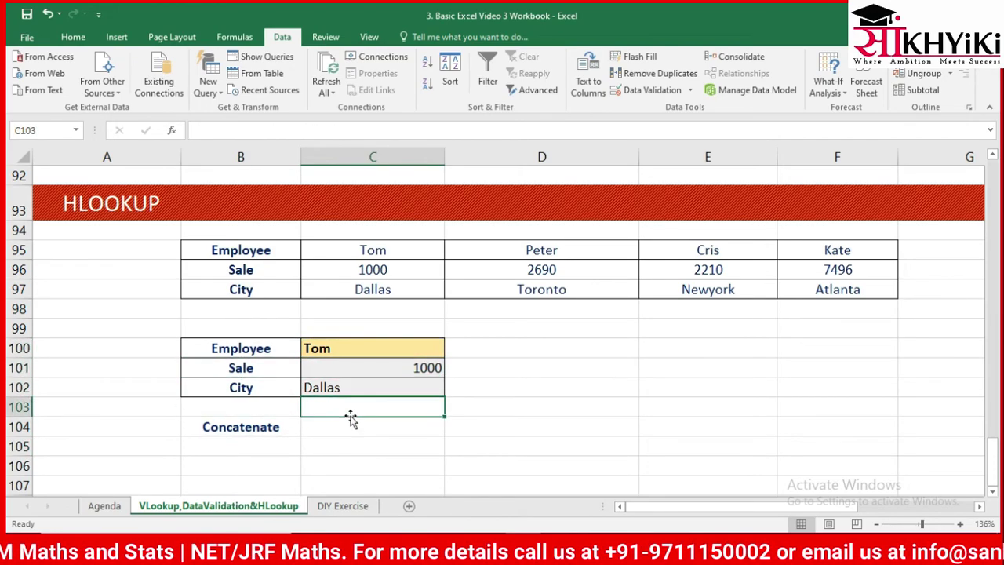
{"action": "key", "text": "Up"}
{"action": "key", "text": "Up"}
{"action": "key", "text": "Up"}
{"action": "key", "text": "Down"}
{"action": "key", "text": "Down"}
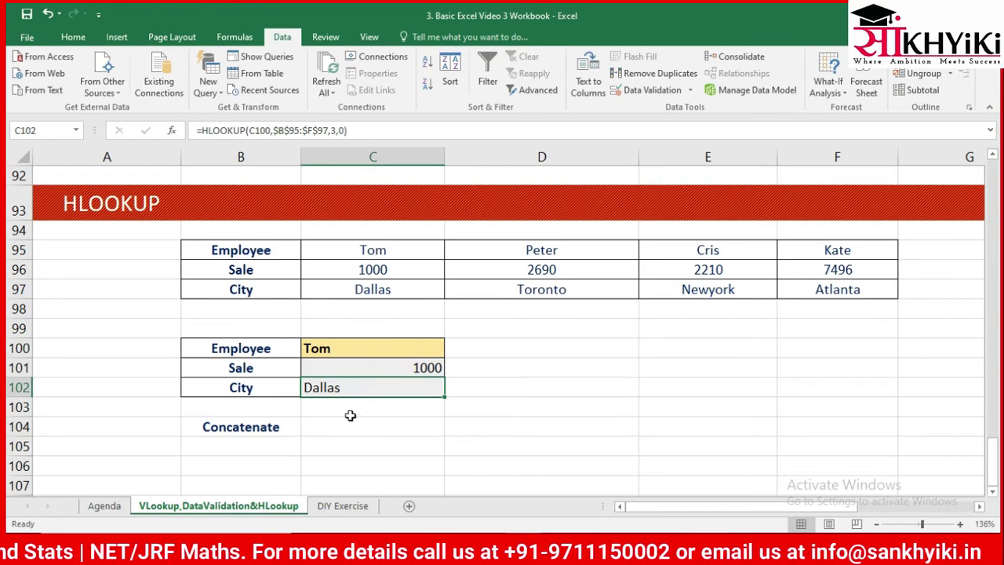
{"action": "key", "text": "Down"}
{"action": "key", "text": "Down"}
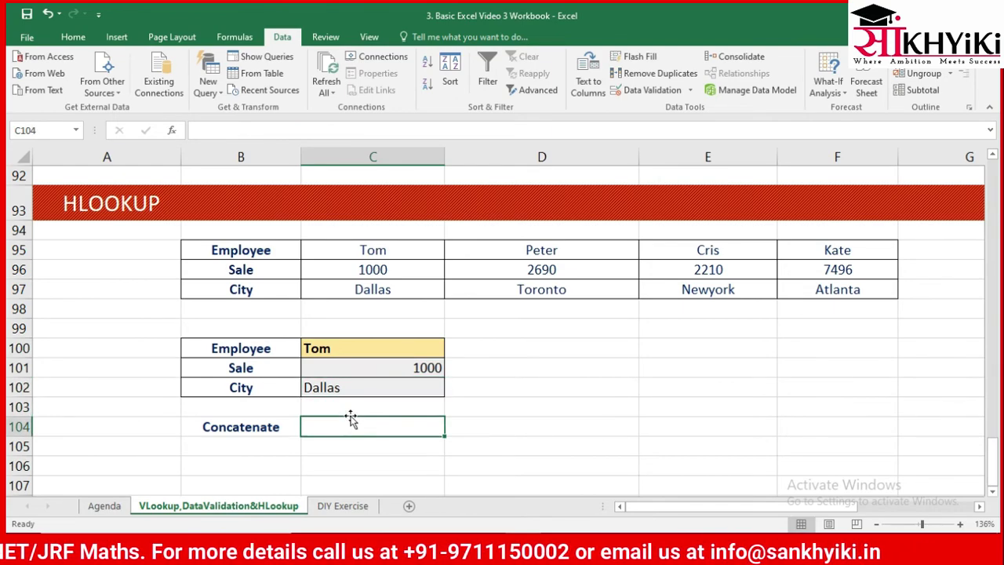
{"action": "key", "text": "Down"}
Type 'Therefore Tom made a sale of $1000 in Dallas' into E101.
{"action": "key", "text": "Left"}
{"action": "key", "text": "Right"}
{"action": "key", "text": "Right"}
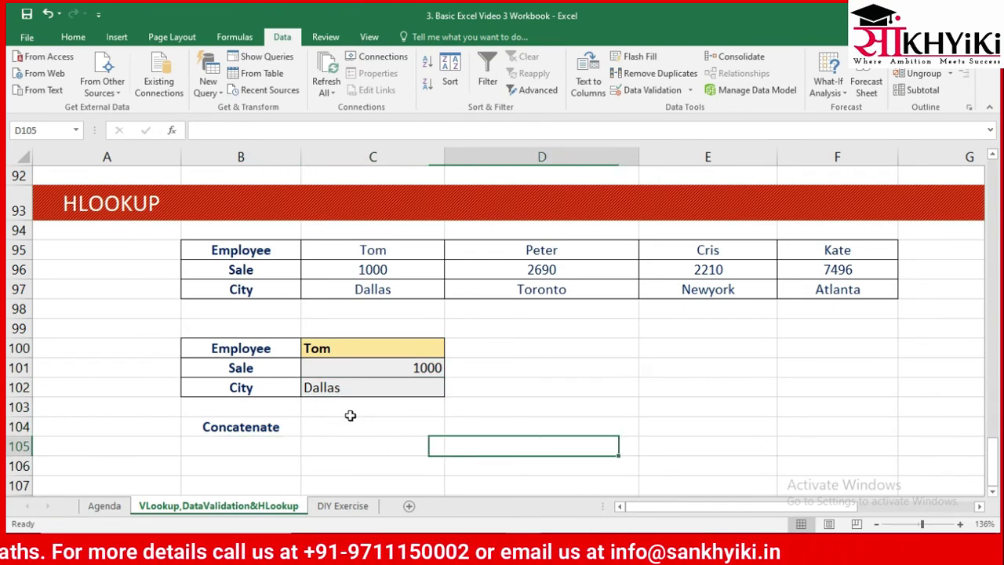
{"action": "key", "text": "Right"}
{"action": "key", "text": "Up"}
{"action": "key", "text": "Up"}
{"action": "key", "text": "Up"}
{"action": "key", "text": "Up"}
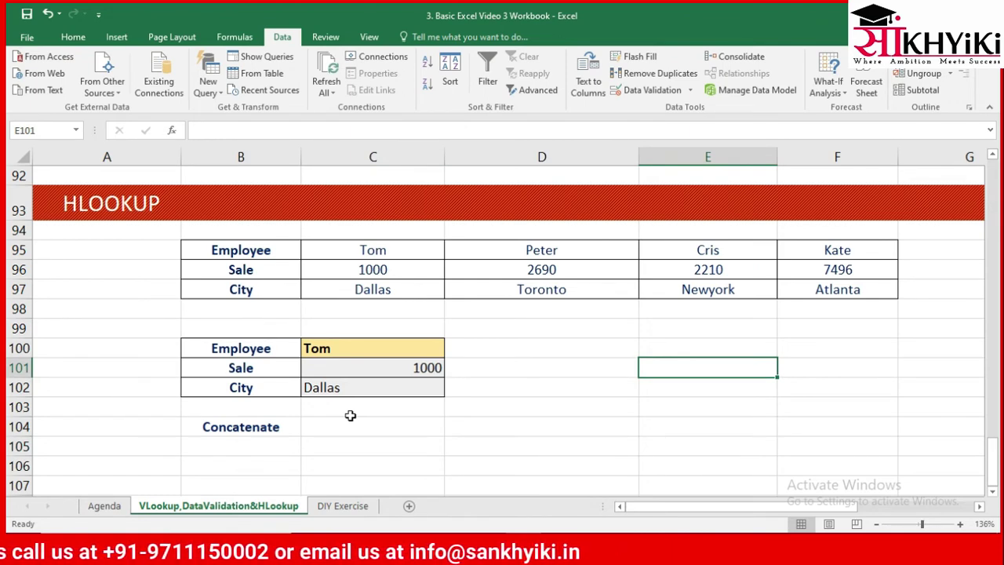
{"action": "type", "text": "Theref"}
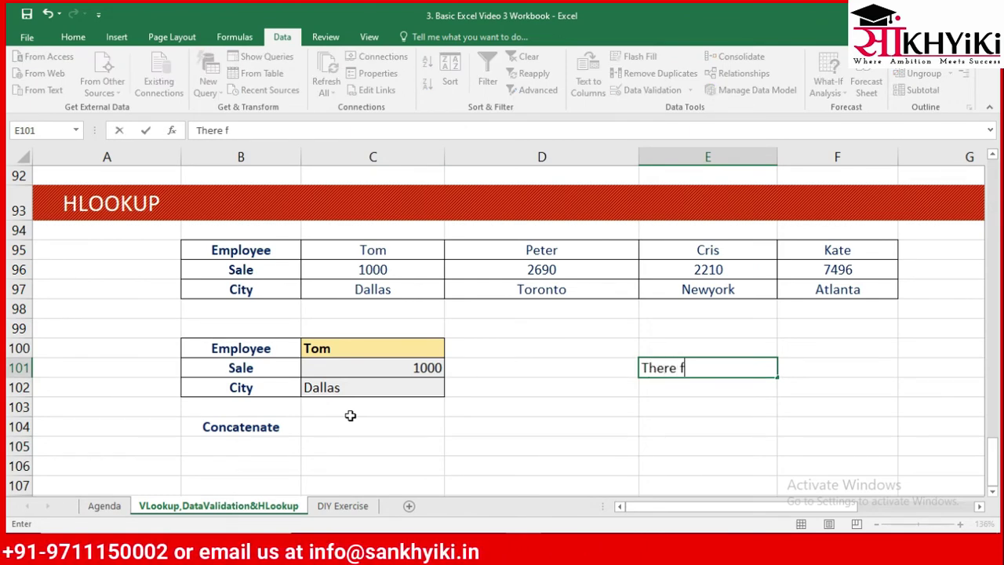
{"action": "type", "text": "or"}
{"action": "key", "text": "BackSpace"}
{"action": "key", "text": "BackSpace"}
{"action": "key", "text": "BackSpace"}
{"action": "type", "text": "fore"}
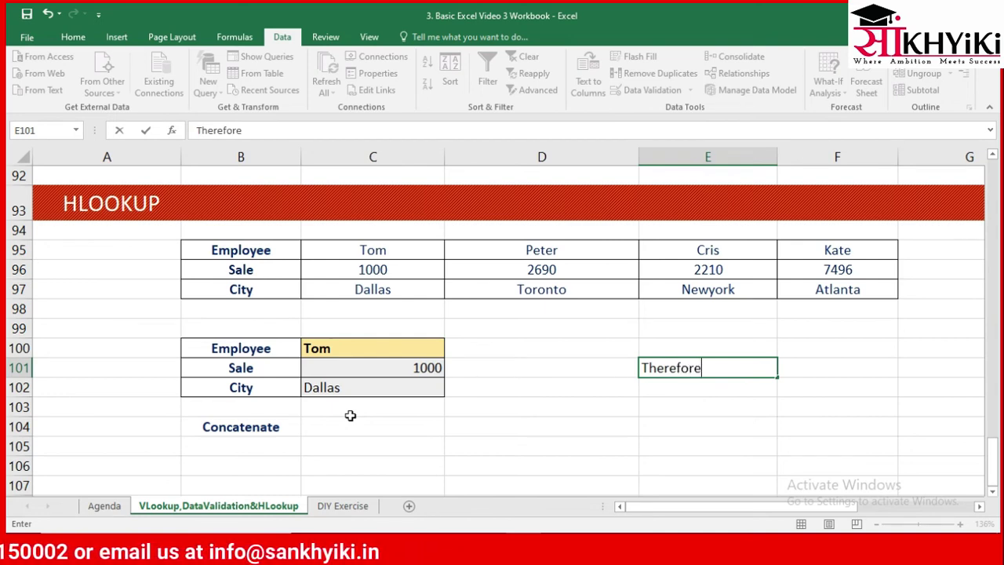
{"action": "type", "text": " To"}
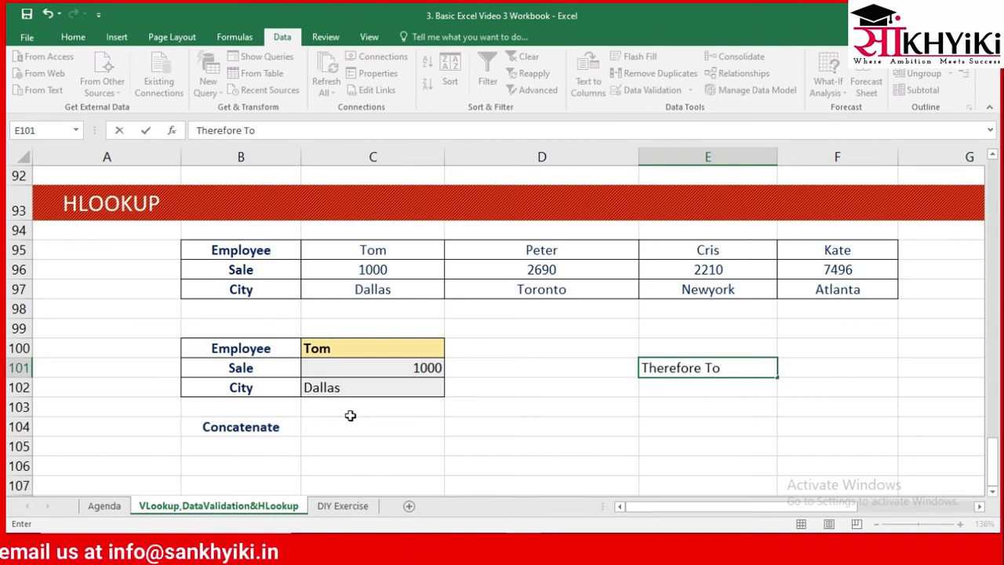
{"action": "type", "text": "m mde"}
{"action": "key", "text": "BackSpace"}
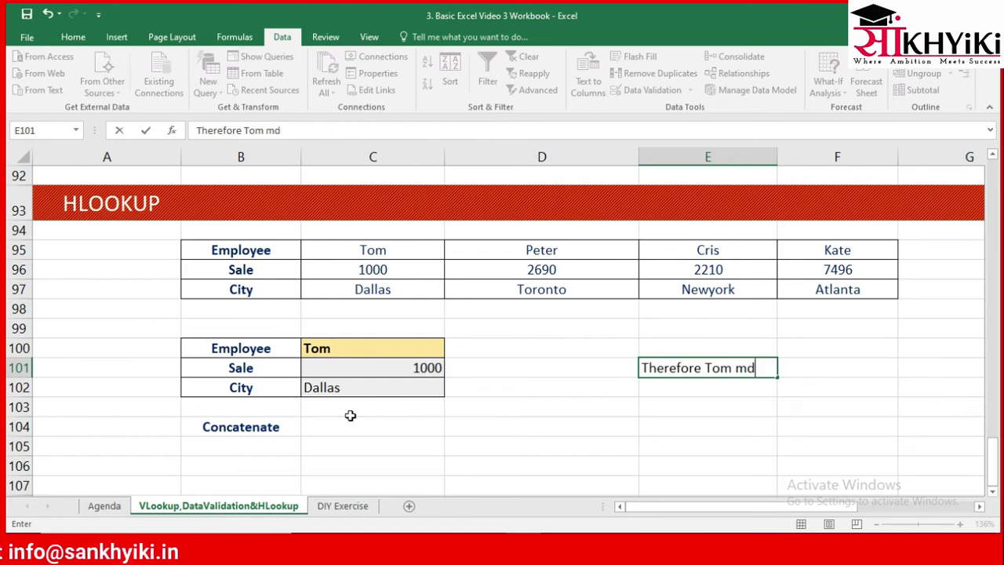
{"action": "type", "text": "e"}
{"action": "key", "text": "BackSpace"}
{"action": "key", "text": "BackSpace"}
{"action": "type", "text": "ade a "}
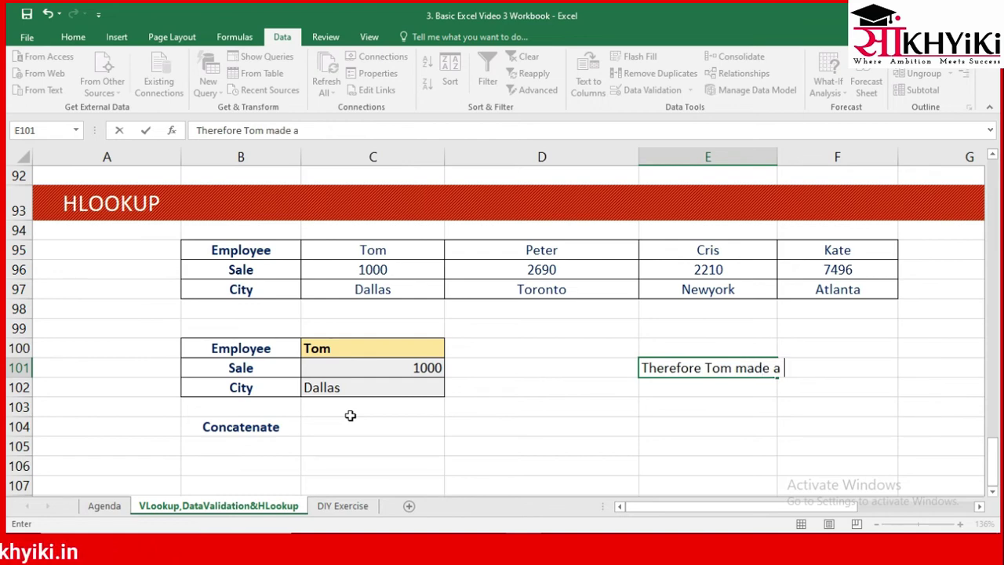
{"action": "type", "text": "sale of "}
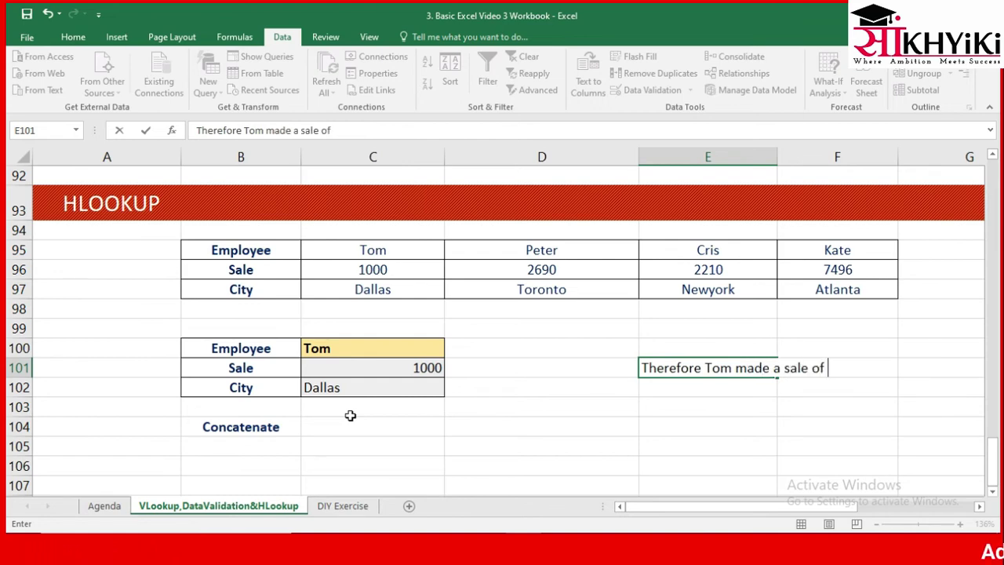
{"action": "type", "text": "$"}
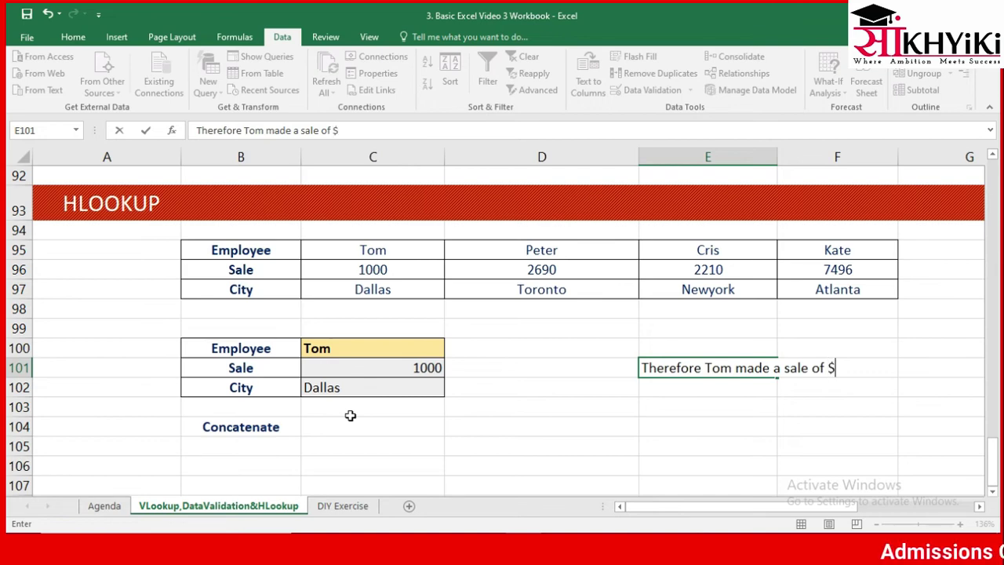
{"action": "type", "text": "1000 "}
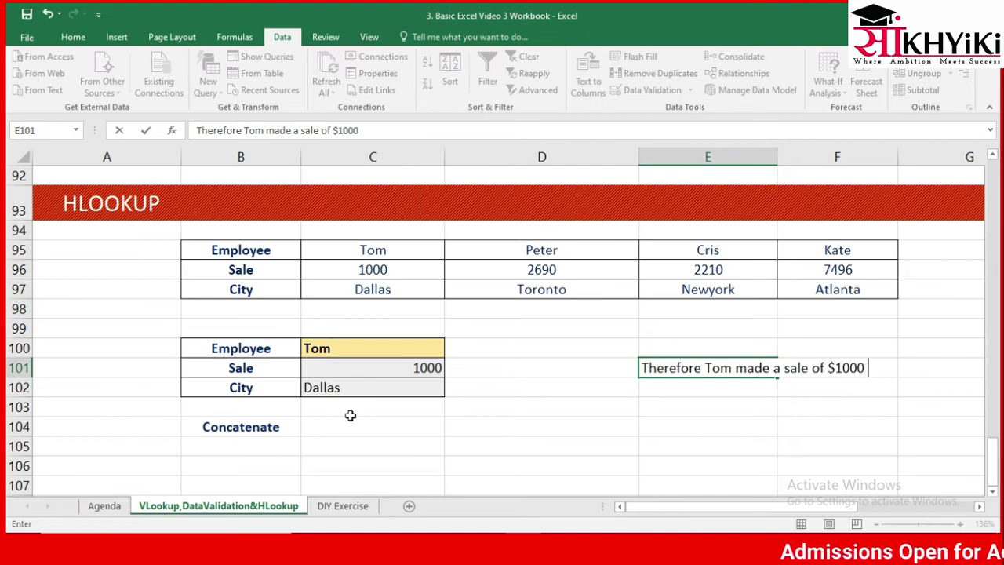
{"action": "type", "text": "in Dalla"}
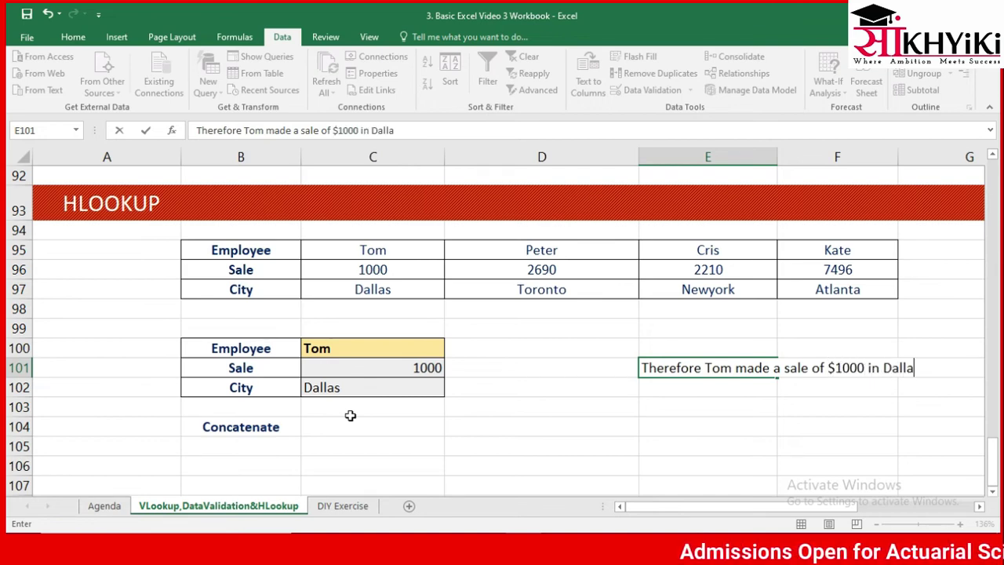
{"action": "type", "text": "s"}
{"action": "key", "text": "Return"}
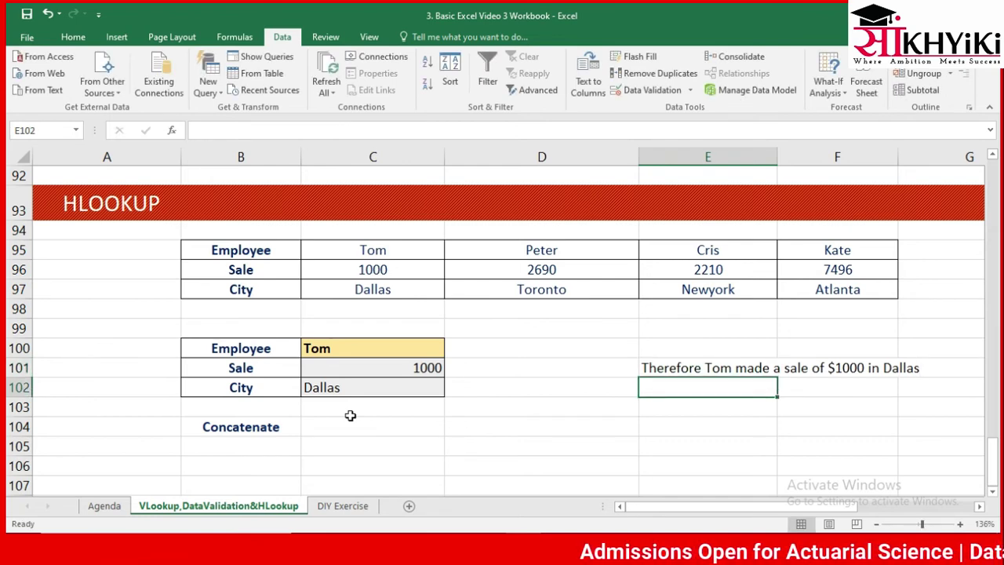
Choose Peter in the C100 dropdown so Sale shows 2690 and City Toronto.
{"action": "left_click", "coordinate": [339, 355]}
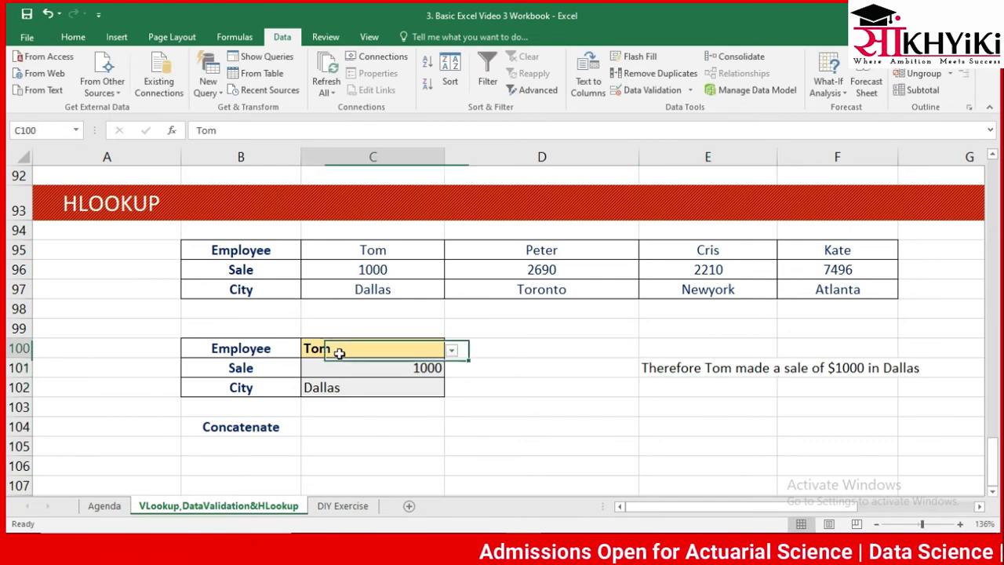
{"action": "left_click", "coordinate": [452, 350]}
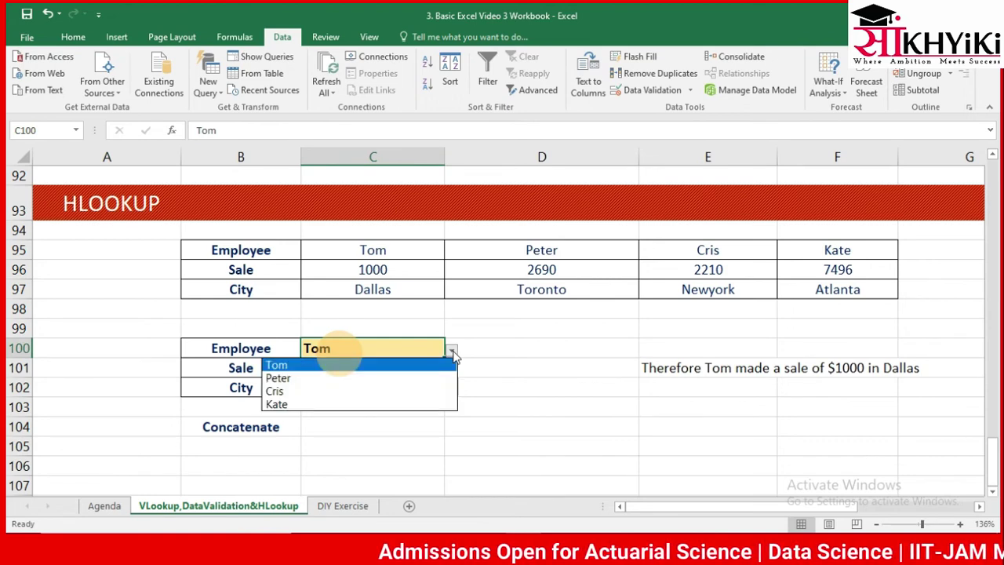
{"action": "left_click", "coordinate": [322, 380]}
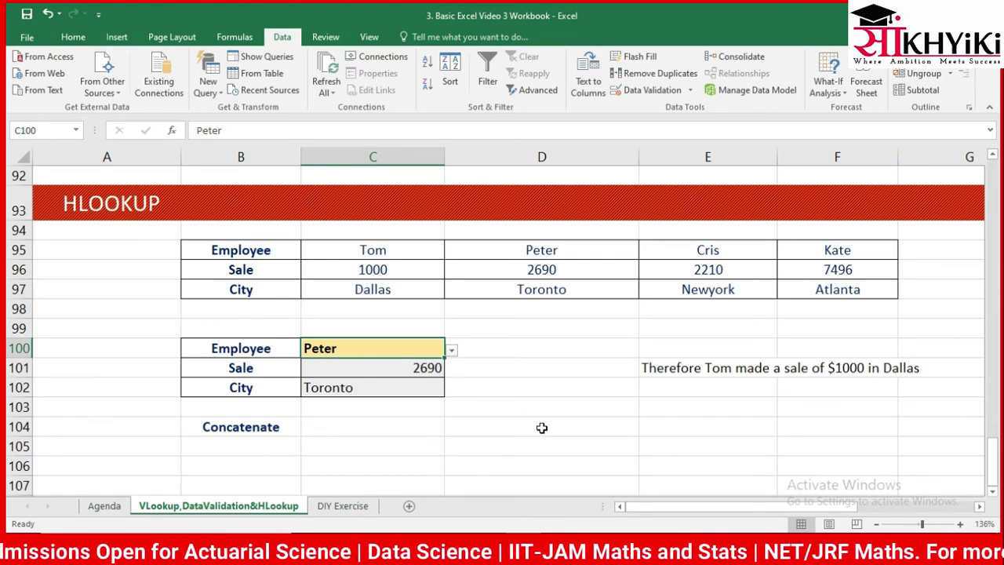
{"action": "left_click", "coordinate": [668, 371]}
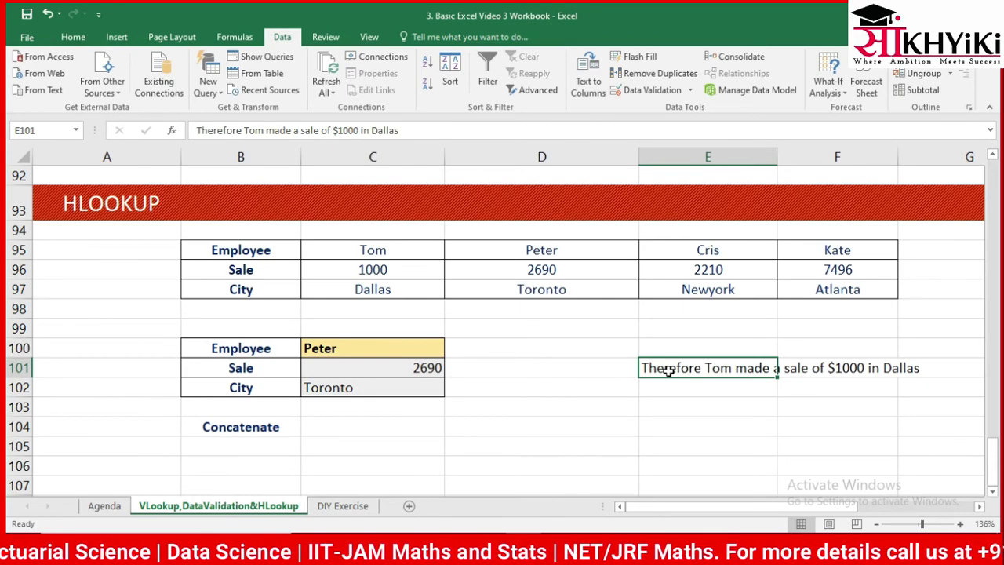
{"action": "key", "text": "Down"}
{"action": "key", "text": "Down"}
{"action": "key", "text": "Down"}
{"action": "key", "text": "Down"}
{"action": "key", "text": "Left"}
{"action": "key", "text": "Left"}
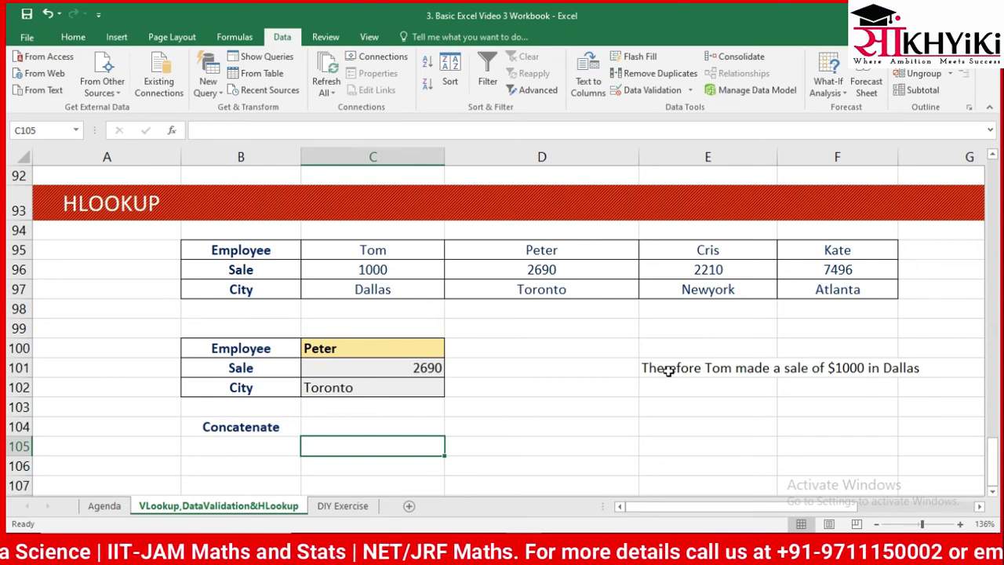
Begin a CONCATENATE in C105 with misspelled "Therefor " and discard it.
{"action": "type", "text": "="}
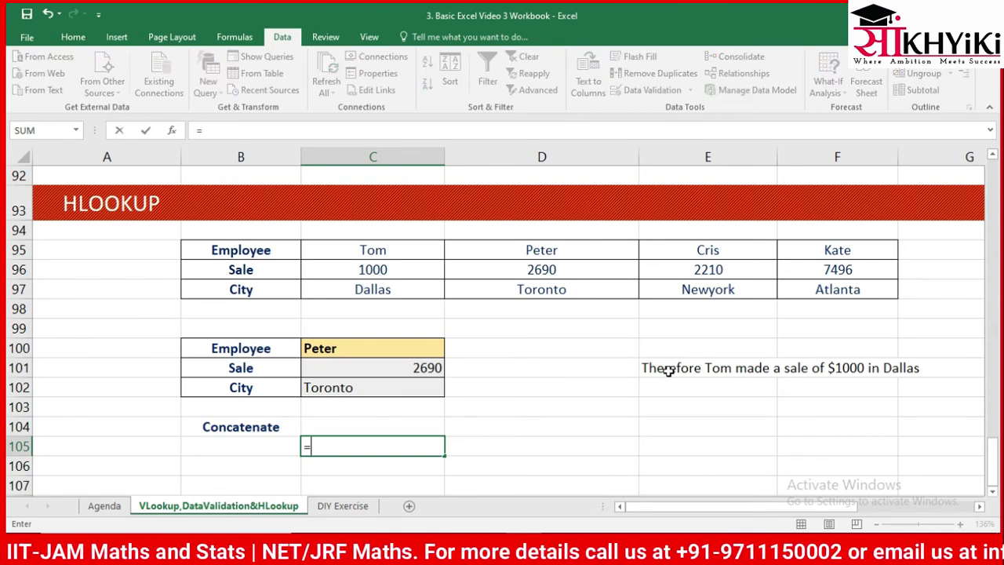
{"action": "type", "text": "con"}
{"action": "key", "text": "Tab"}
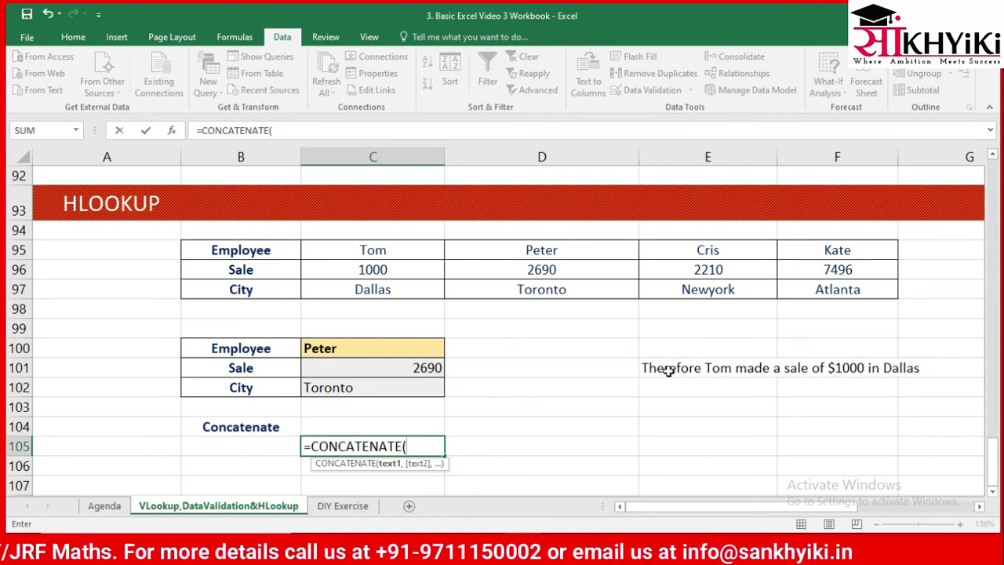
{"action": "type", "text": "\""}
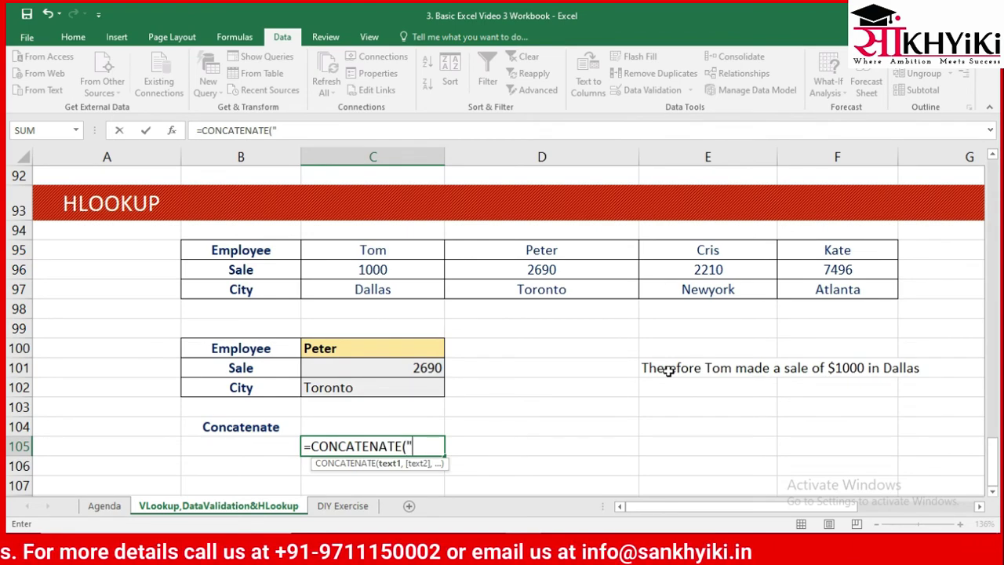
{"action": "type", "text": "There"}
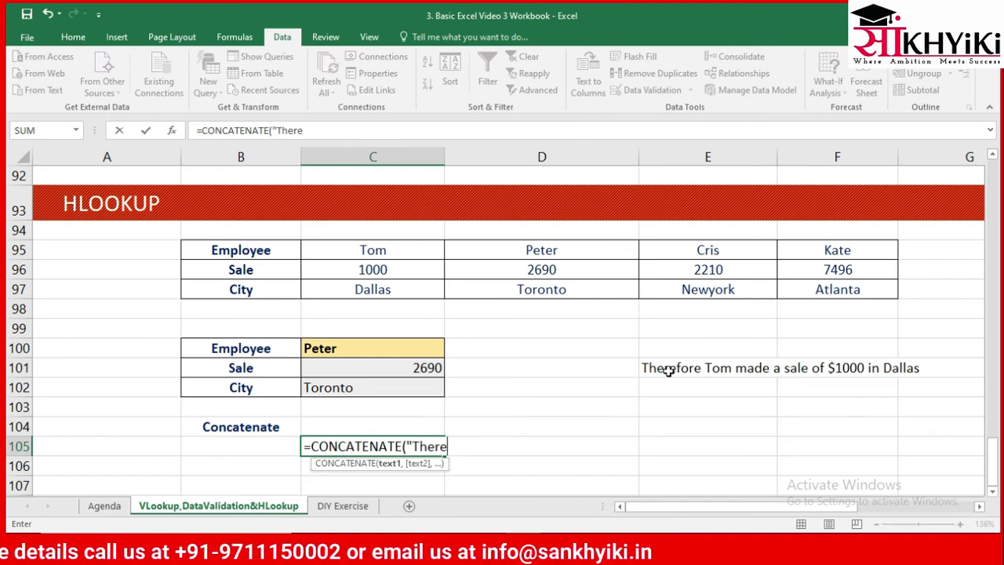
{"action": "type", "text": "for"}
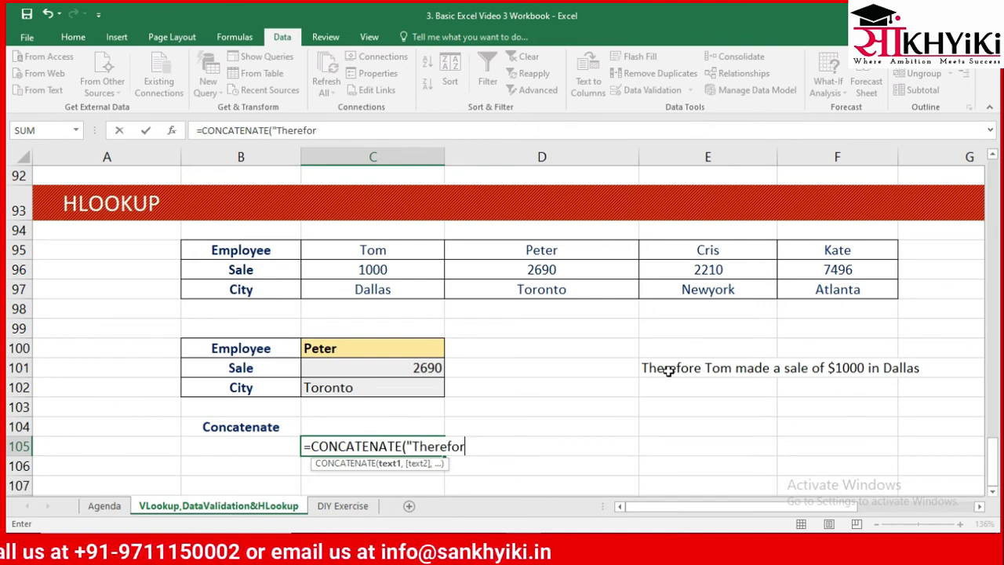
{"action": "type", "text": " \""}
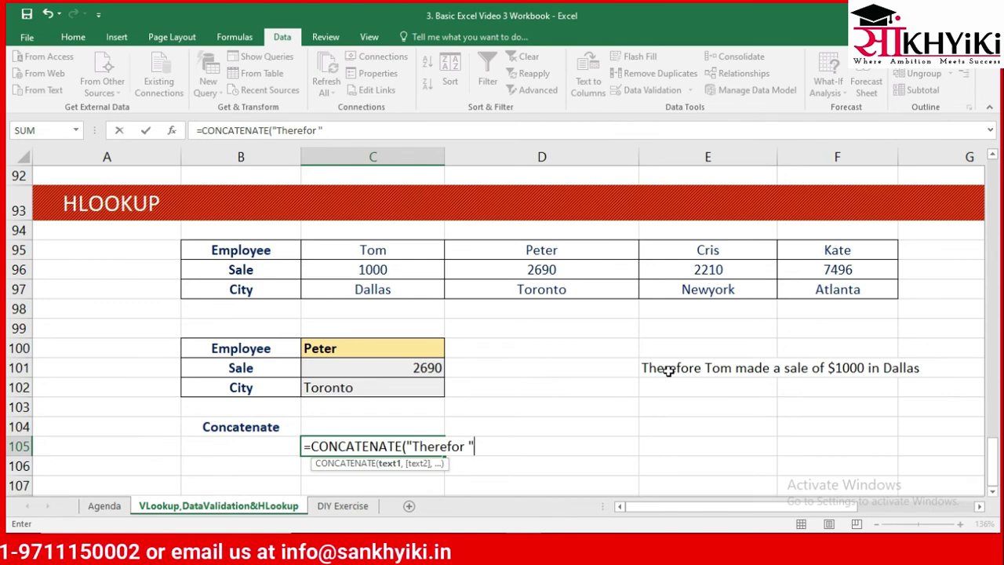
{"action": "key", "text": "Left"}
{"action": "key", "text": "Left"}
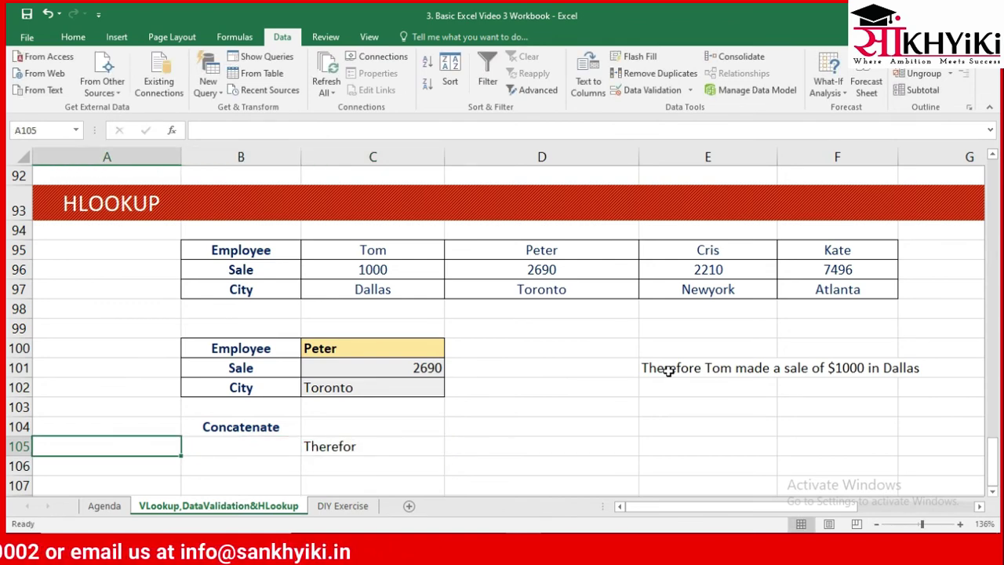
{"action": "key", "text": "Right"}
{"action": "key", "text": "Right"}
Enter =CONCATENATE("Therefore ",C100,"Made a Sale of ") in C105.
{"action": "type", "text": "=c"}
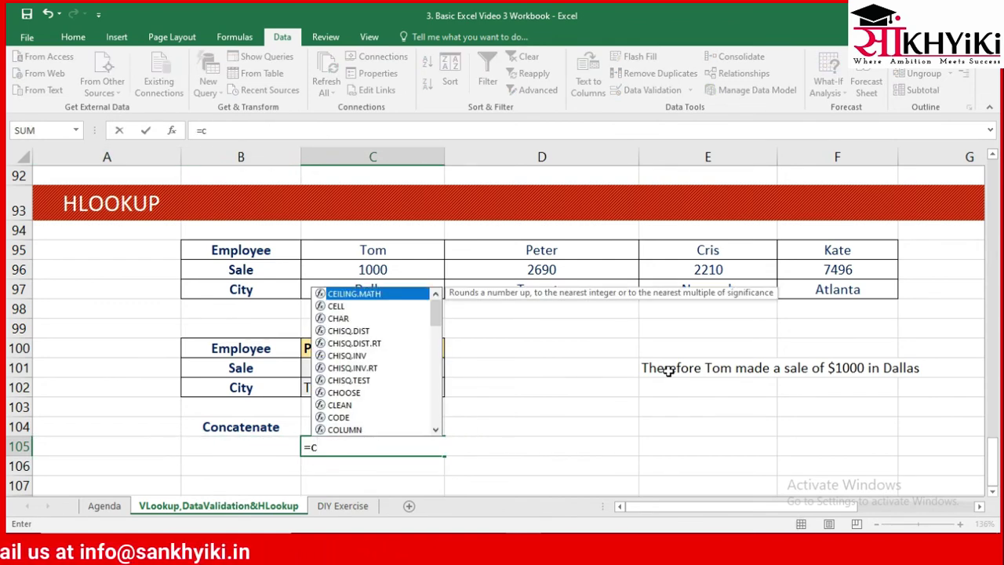
{"action": "type", "text": "on"}
{"action": "key", "text": "Tab"}
{"action": "type", "text": "\""}
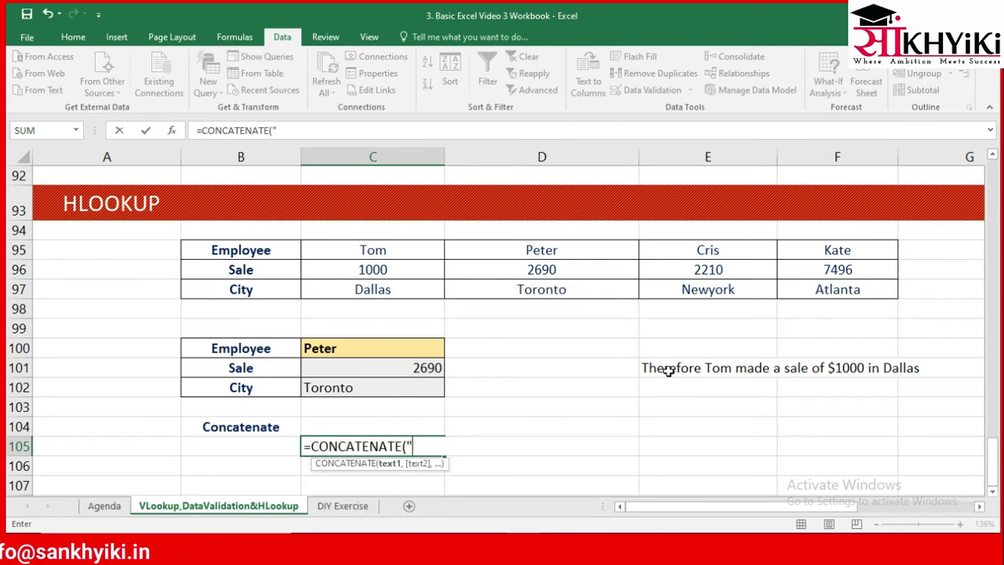
{"action": "type", "text": "There"}
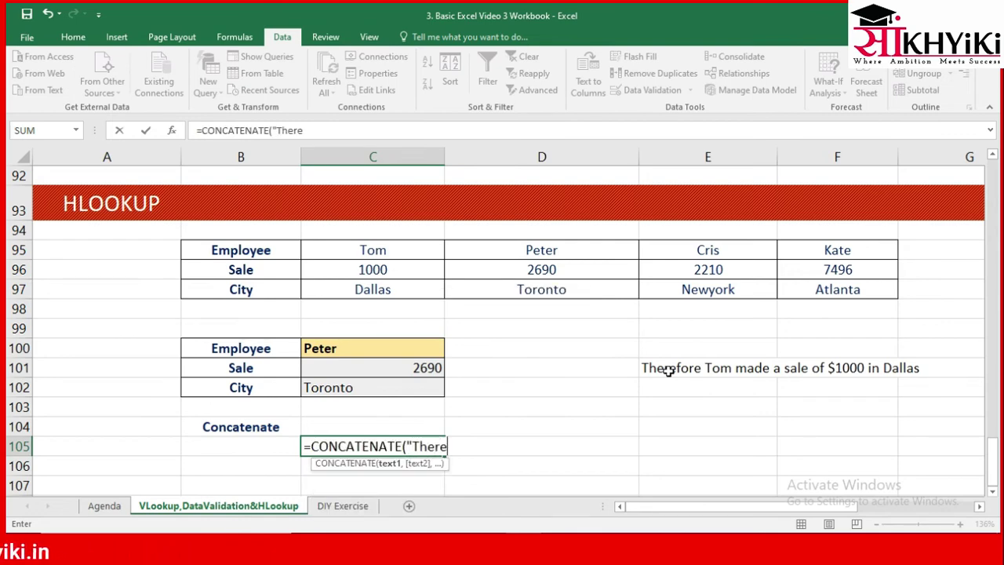
{"action": "type", "text": "fore"}
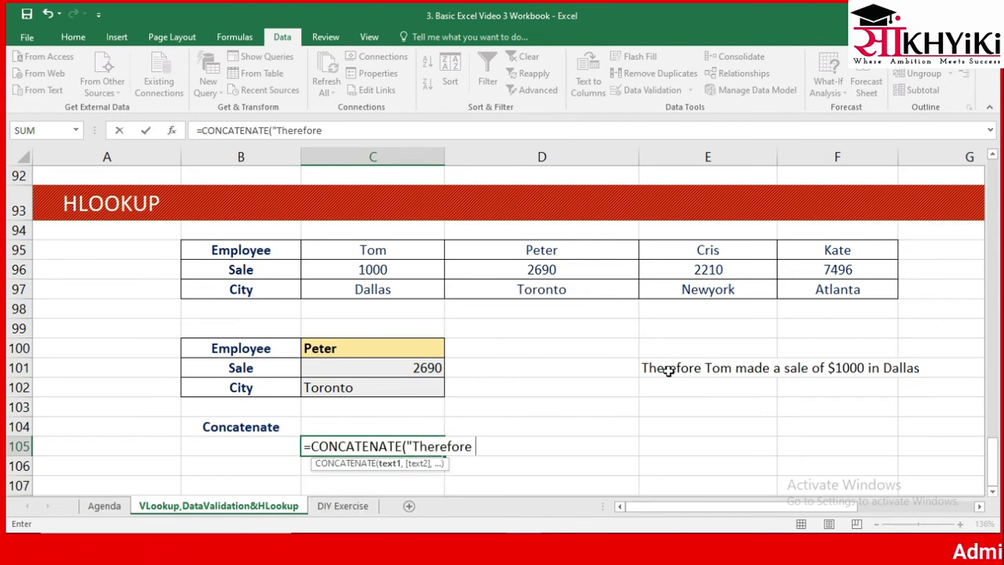
{"action": "type", "text": " \""}
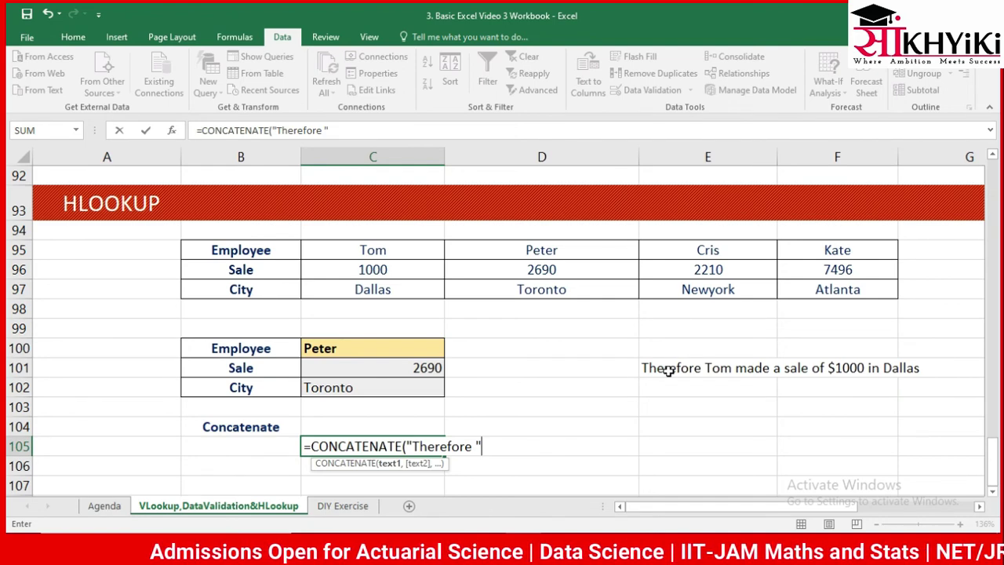
{"action": "type", "text": ","}
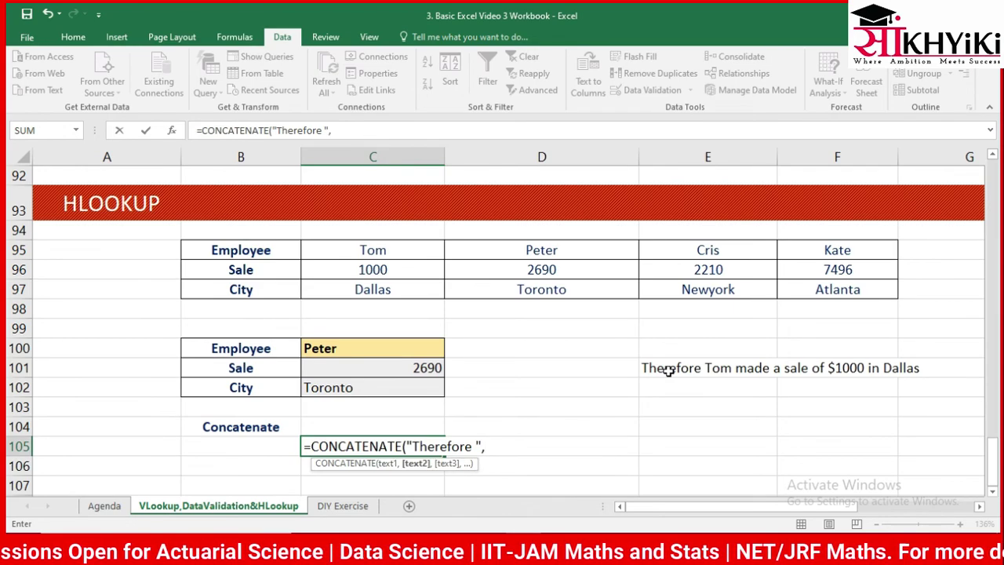
{"action": "left_click", "coordinate": [401, 348]}
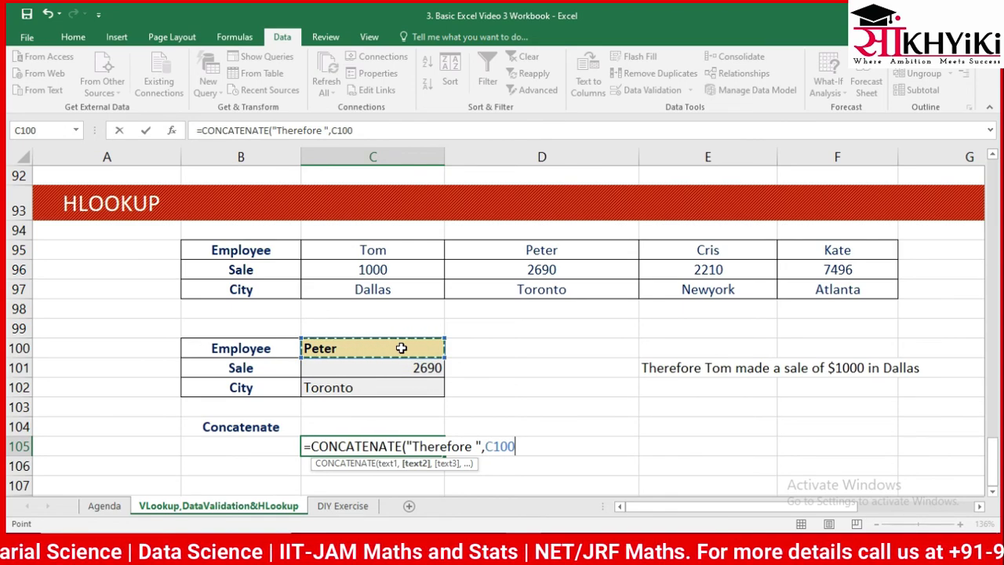
{"action": "type", "text": ","}
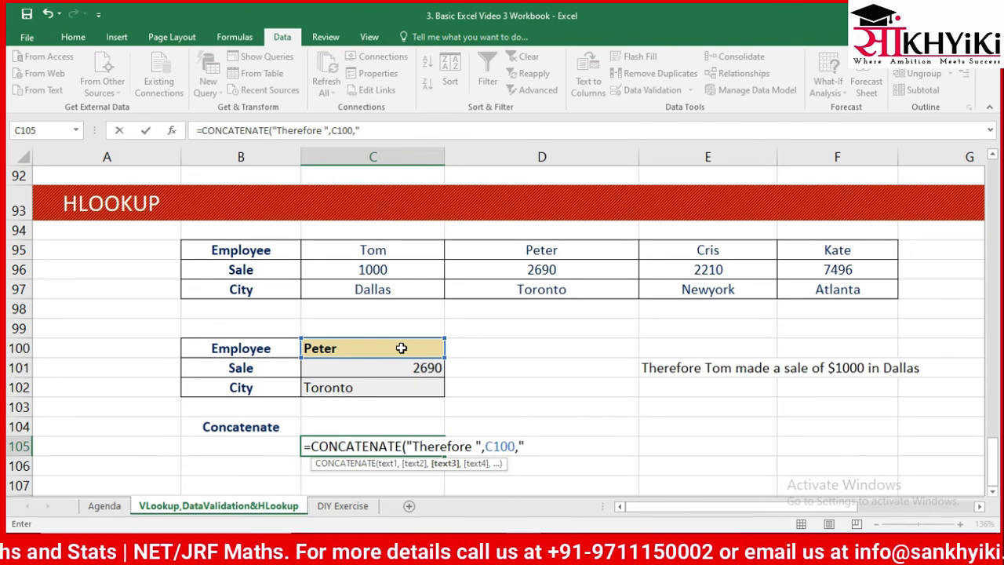
{"action": "type", "text": "Made "}
{"action": "type", "text": "a"}
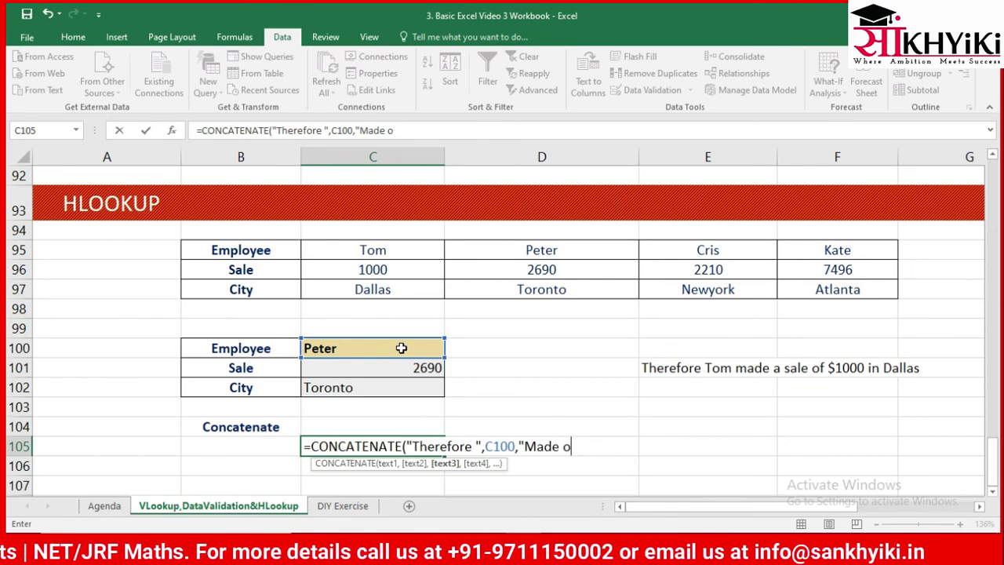
{"action": "key", "text": "BackSpace"}
{"action": "type", "text": "a "}
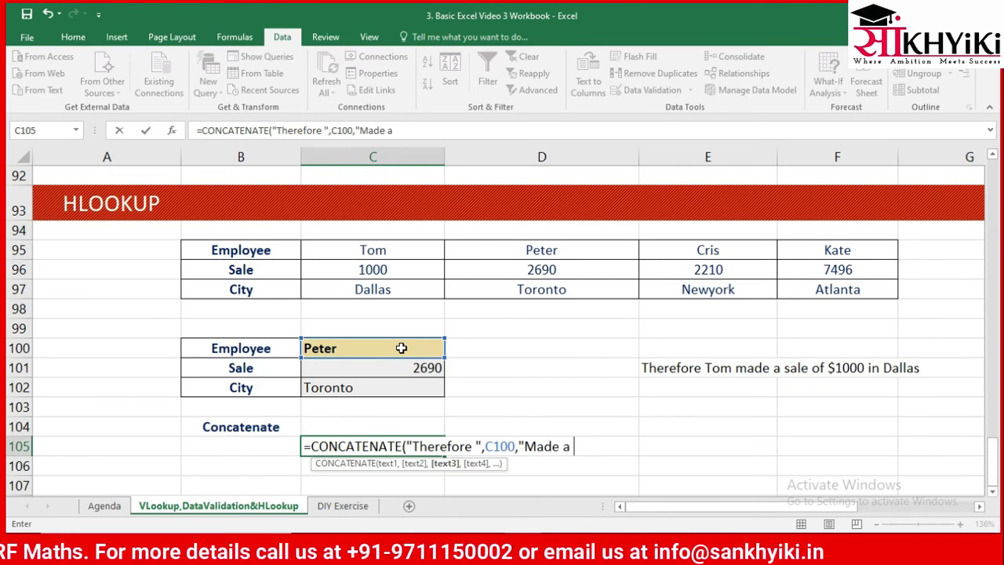
{"action": "type", "text": "Sale of "}
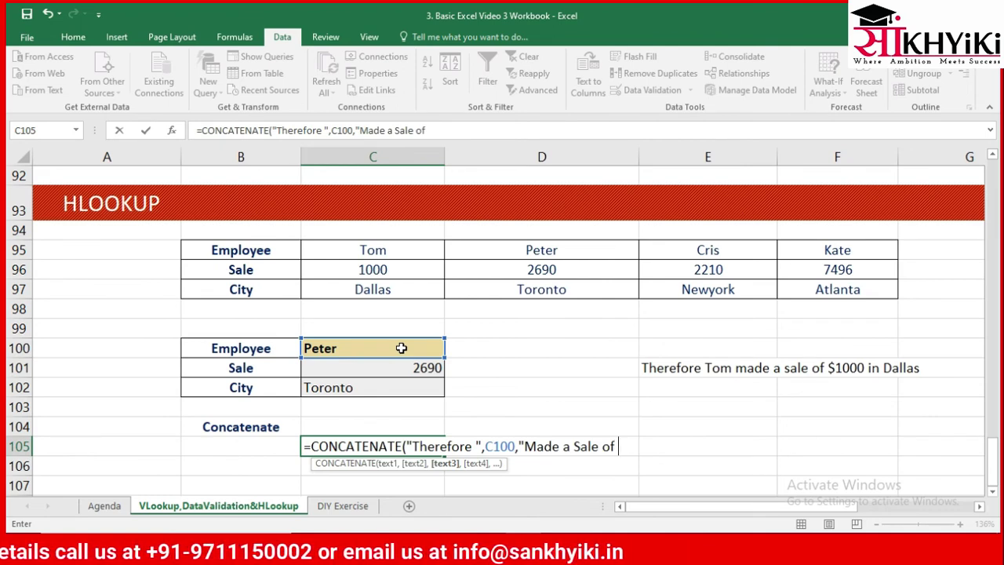
{"action": "type", "text": "\""}
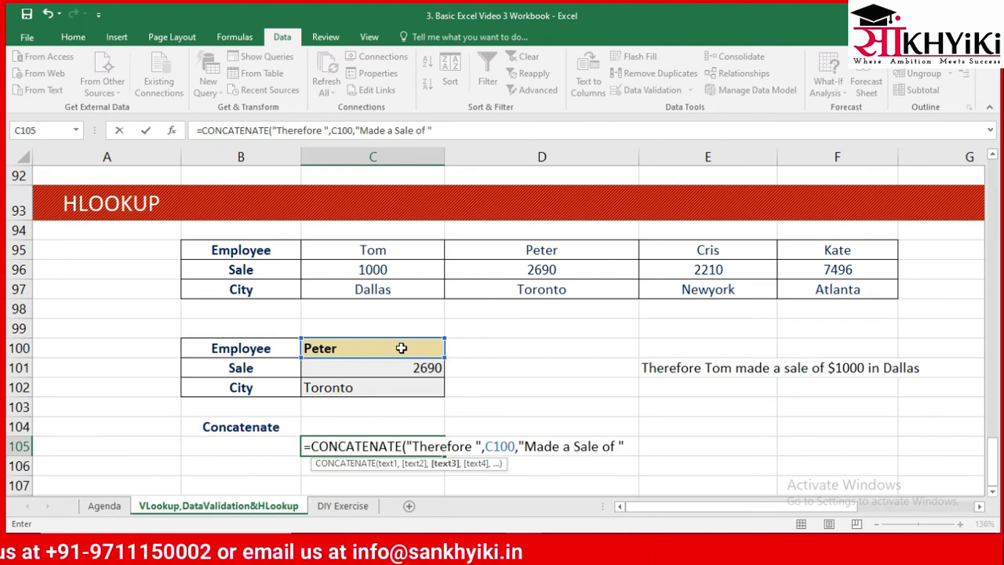
{"action": "key", "text": "Left"}
{"action": "key", "text": "Right"}
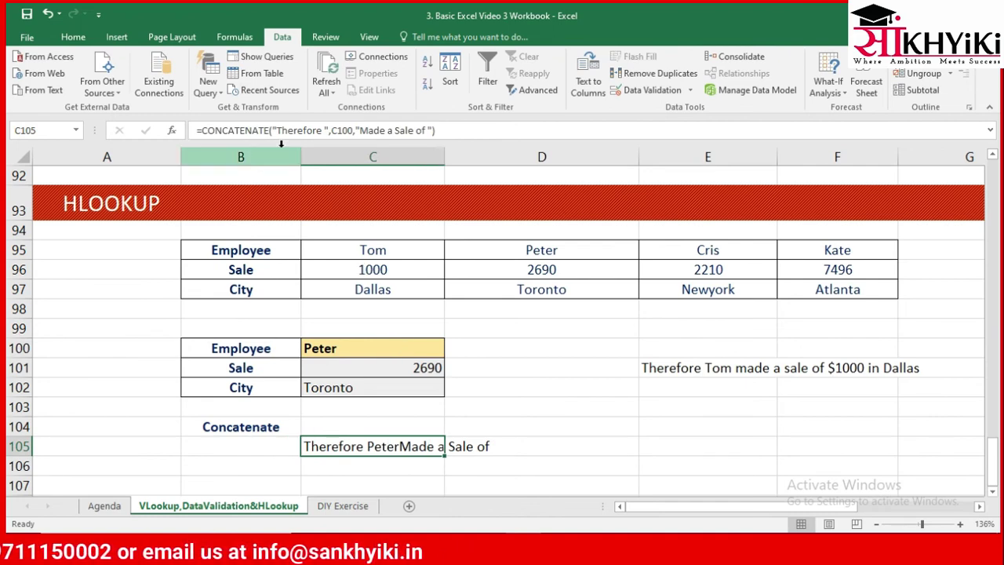
Extend the C105 formula with "$", C101, "in " and C102 as extra arguments.
{"action": "left_click", "coordinate": [361, 130]}
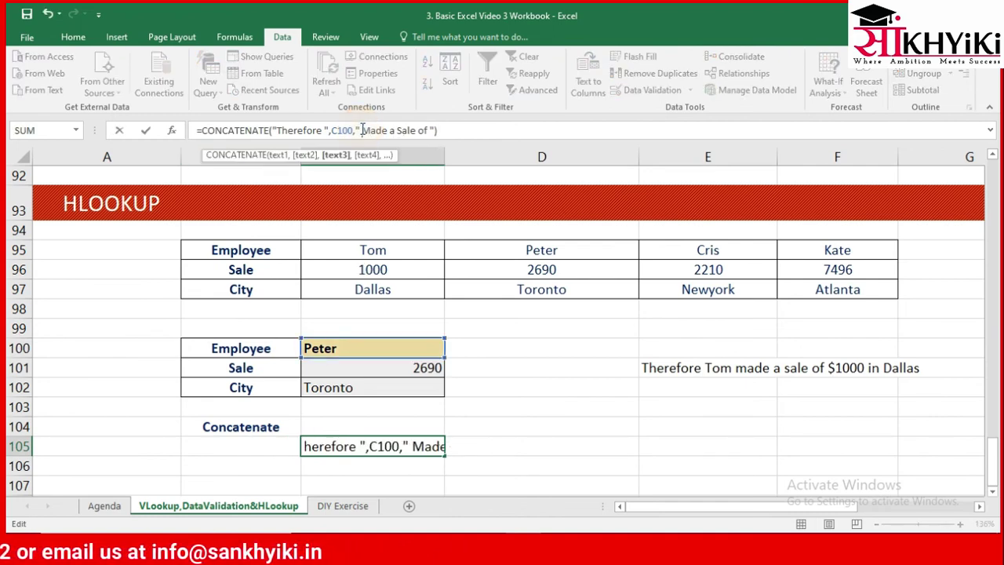
{"action": "left_click", "coordinate": [434, 130]}
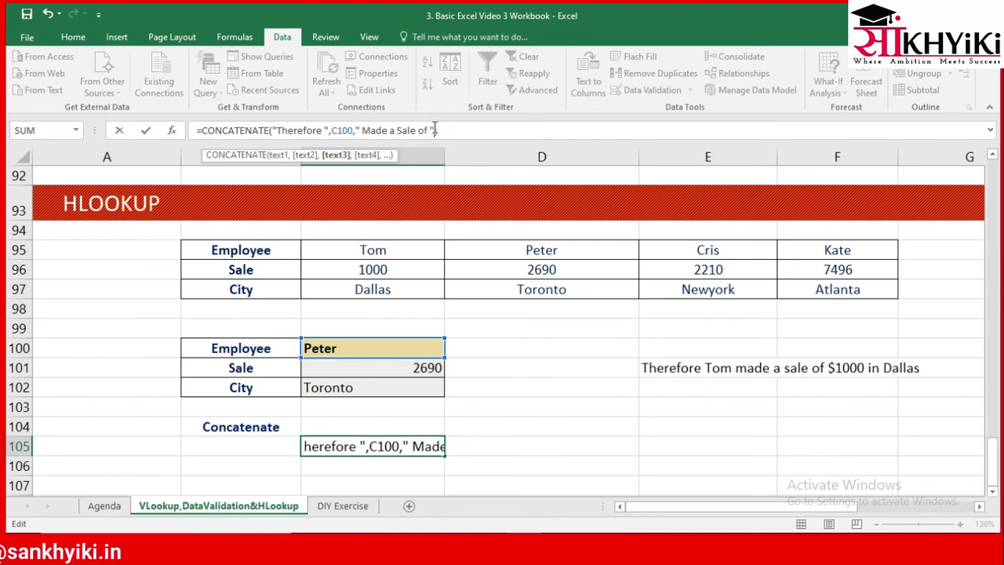
{"action": "type", "text": ")"}
{"action": "type", "text": ","}
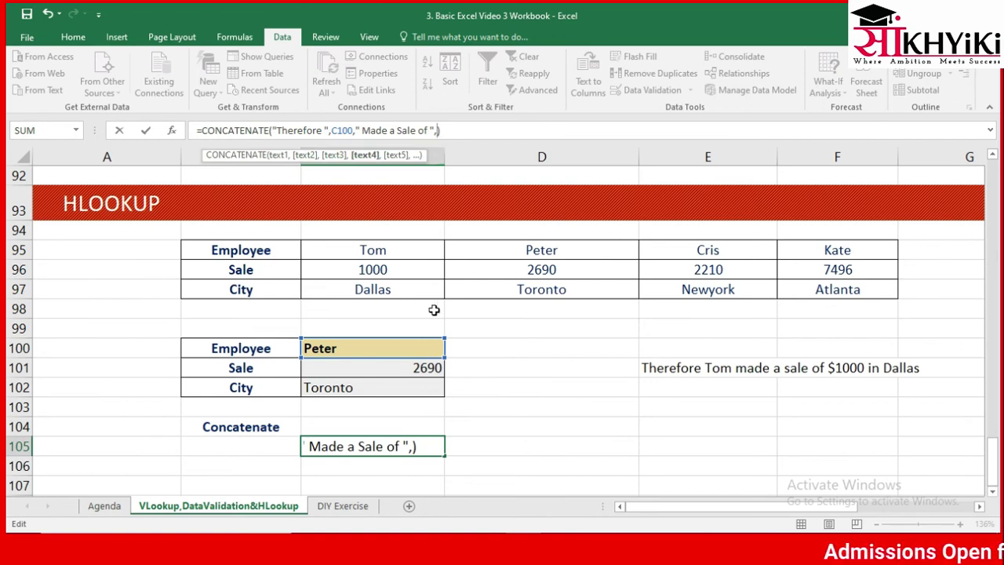
{"action": "key", "text": "Left"}
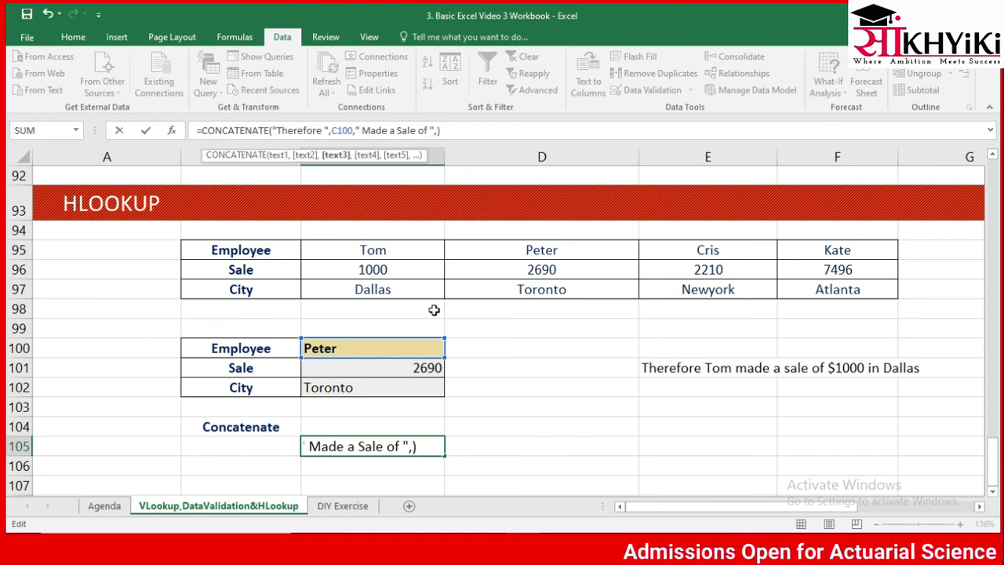
{"action": "type", "text": "$"}
{"action": "key", "text": "BackSpace"}
{"action": "type", "text": "$"}
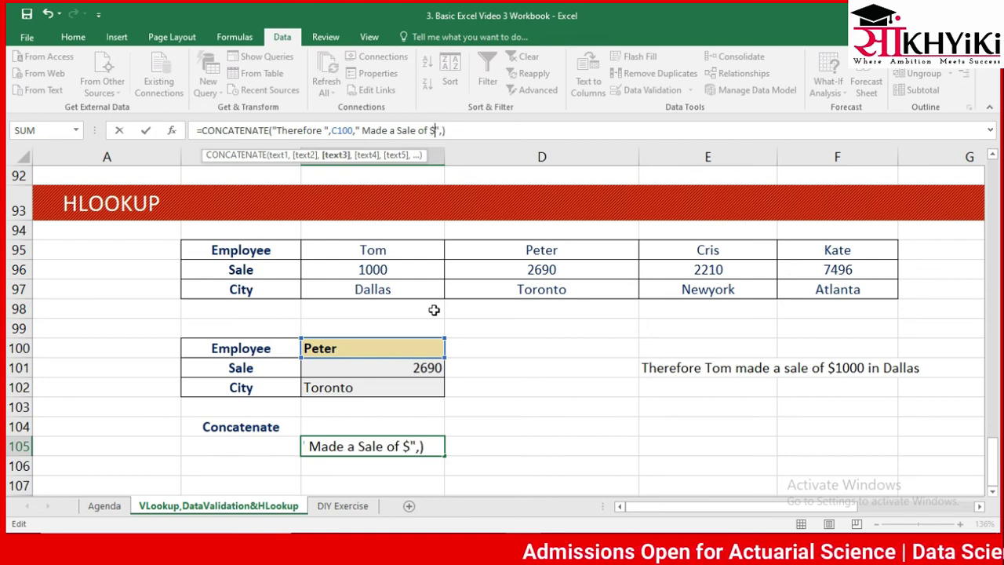
{"action": "key", "text": "Right"}
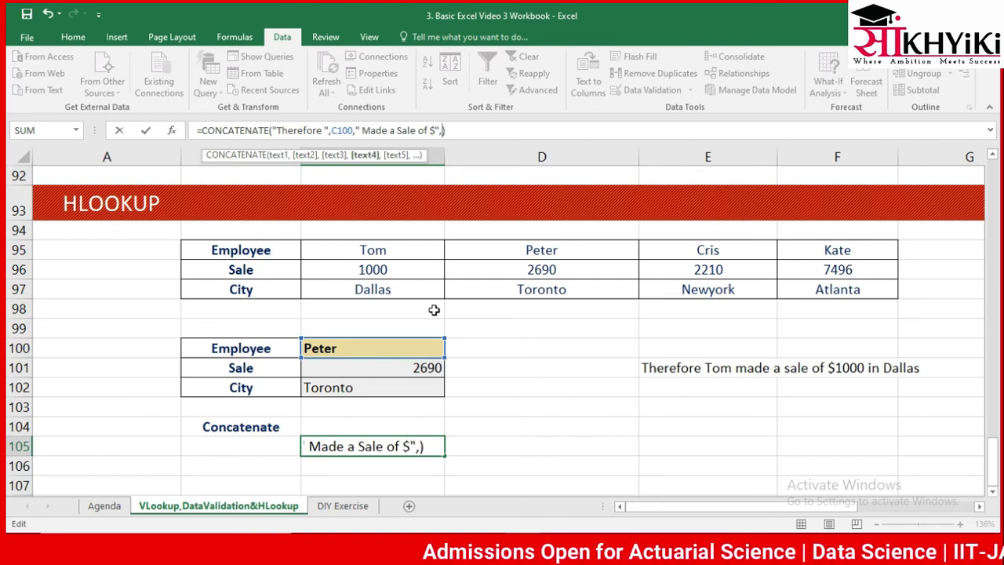
{"action": "left_click", "coordinate": [382, 370]}
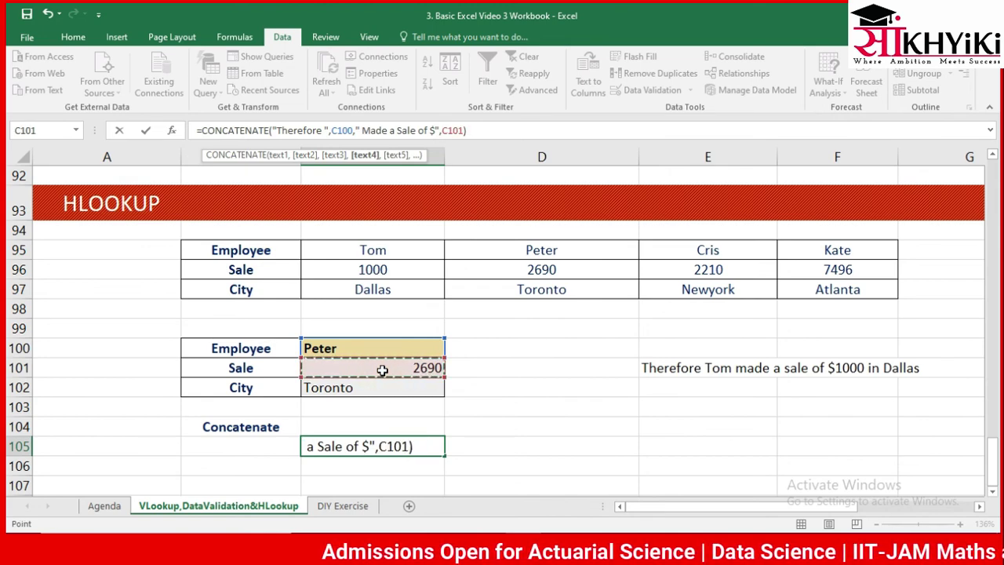
{"action": "type", "text": ","}
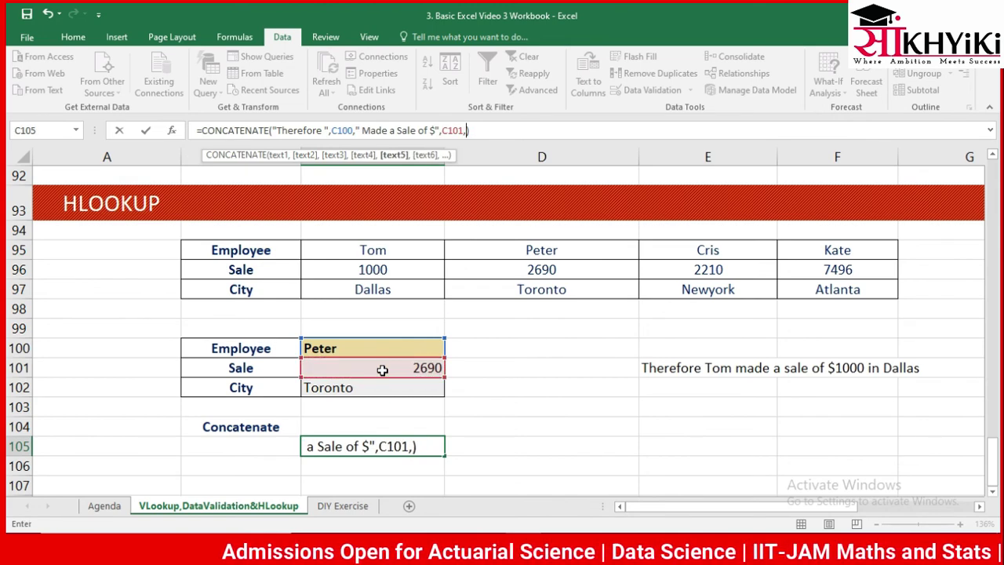
{"action": "type", "text": "\"in"}
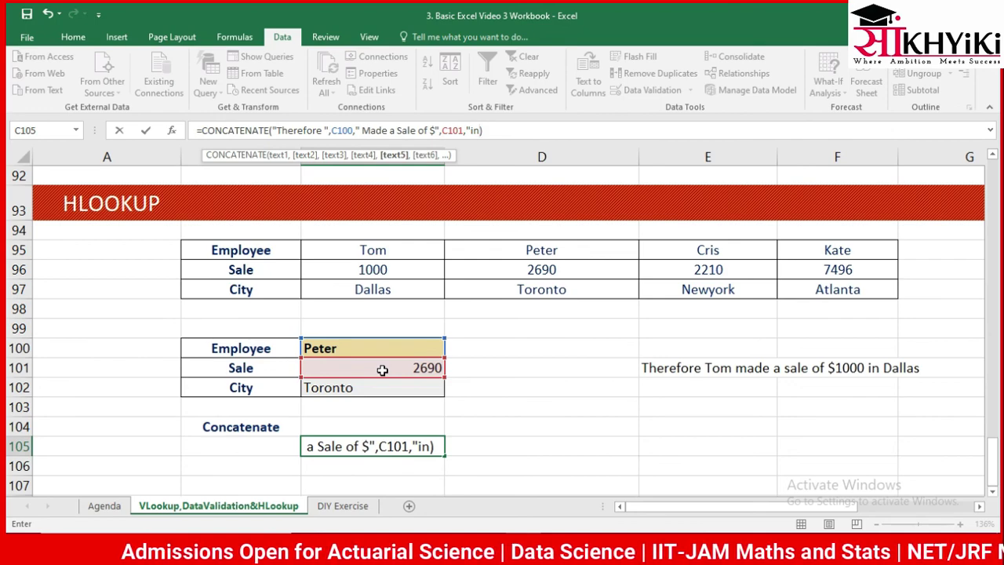
{"action": "type", "text": " \""}
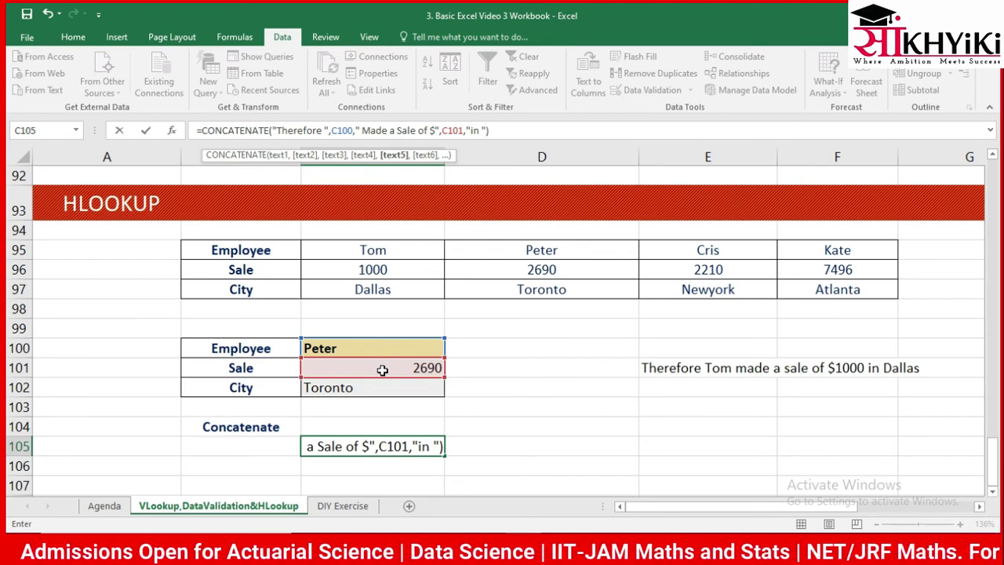
{"action": "type", "text": ","}
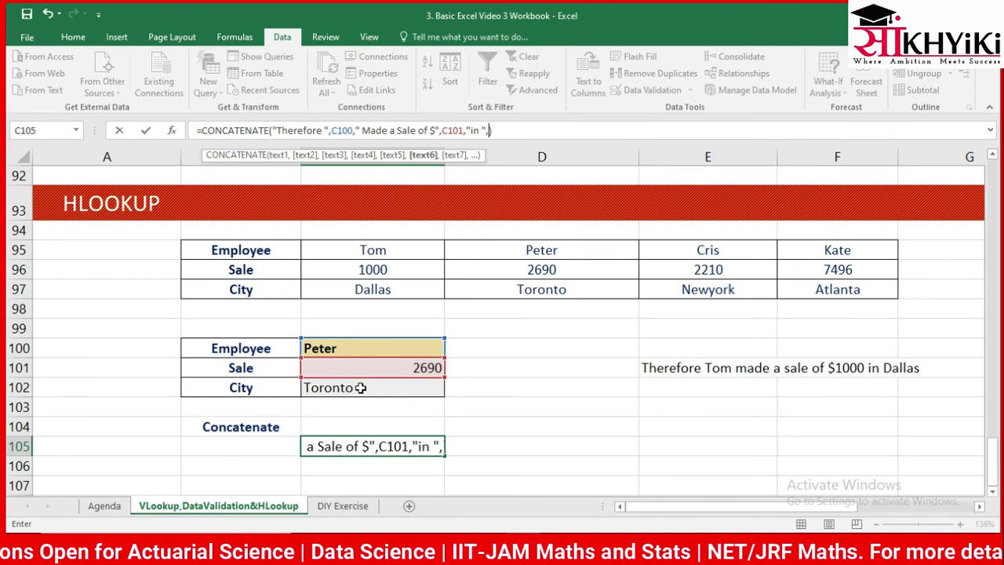
{"action": "left_click", "coordinate": [361, 387]}
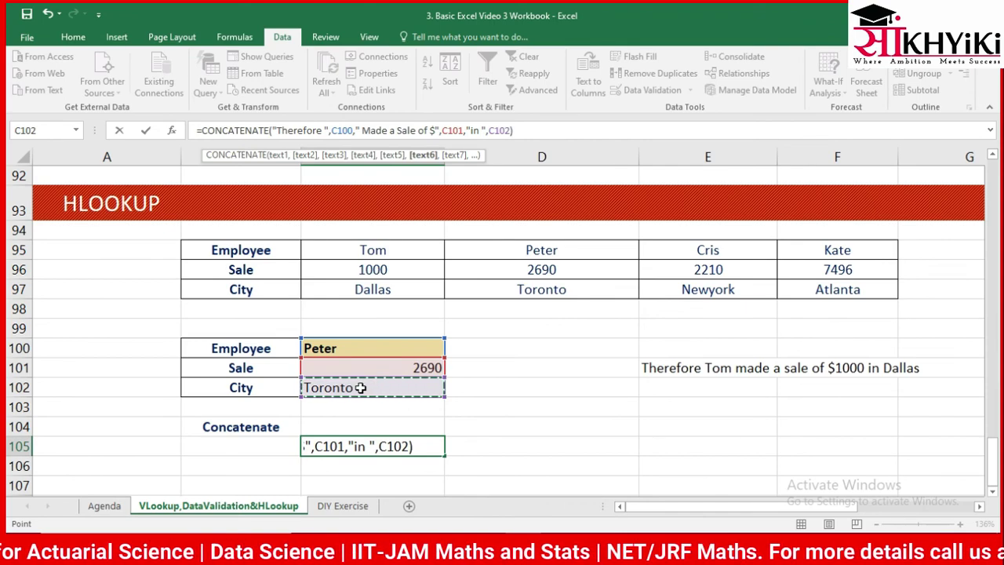
{"action": "key", "text": "Return"}
Fix the spacing before 'in' so C105 reads 'Therefore Peter Made a Sale of $2690 in Toronto'.
{"action": "key", "text": "Up"}
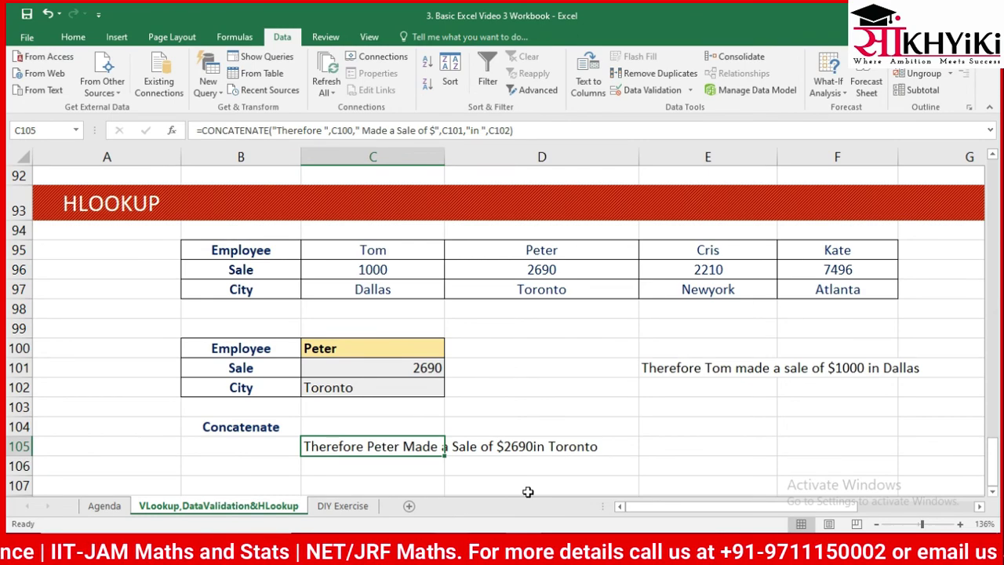
{"action": "left_click", "coordinate": [471, 130]}
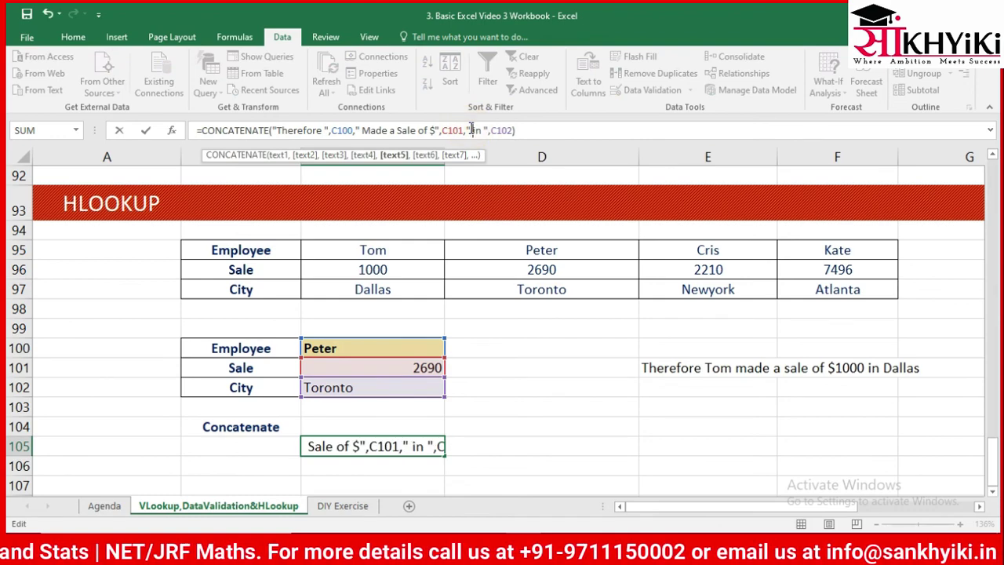
{"action": "key", "text": "Return"}
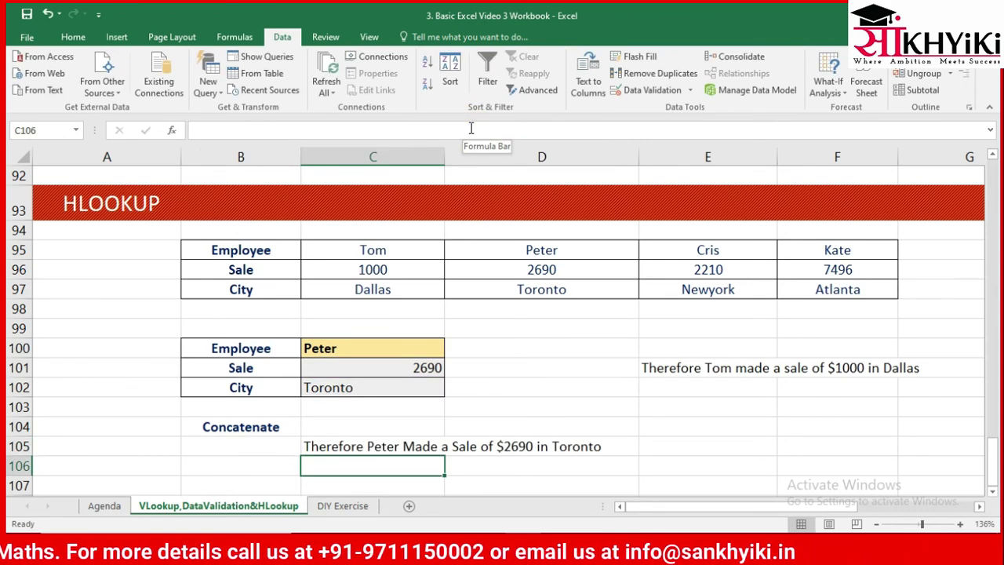
Pick Tom, then Kate in C100, then select C12 on the DIY Exercise sheet.
{"action": "left_click", "coordinate": [375, 347]}
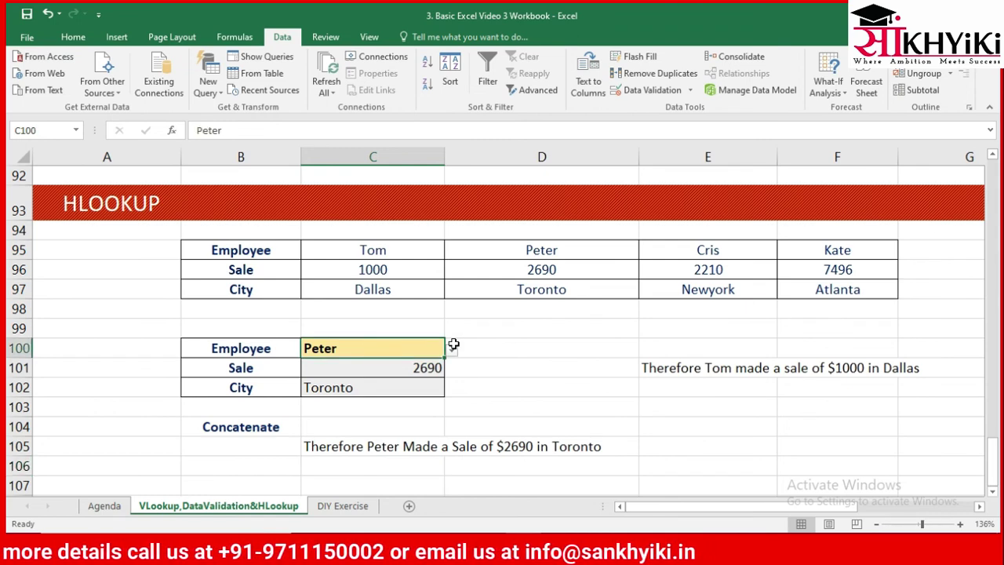
{"action": "left_click", "coordinate": [452, 350]}
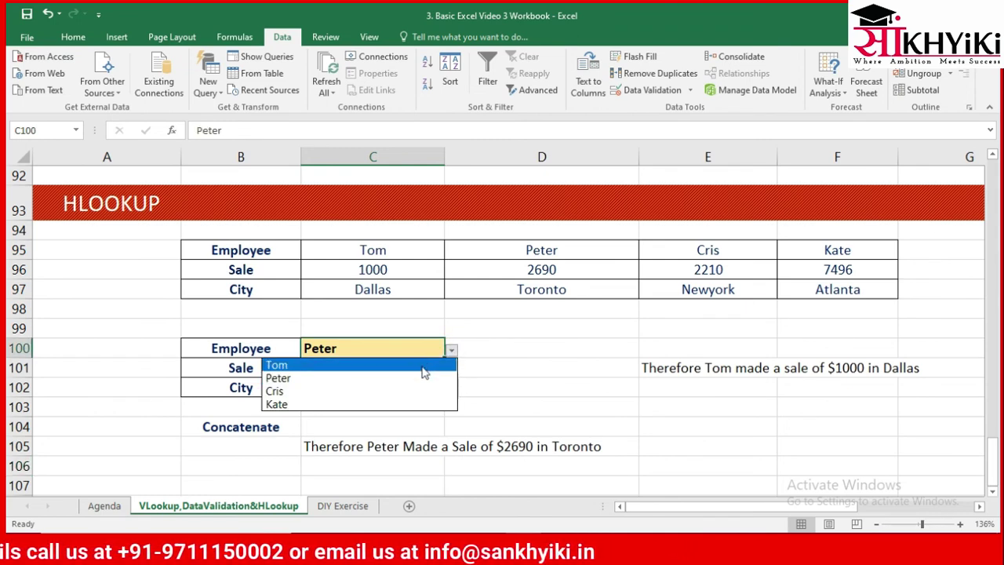
{"action": "left_click", "coordinate": [424, 365]}
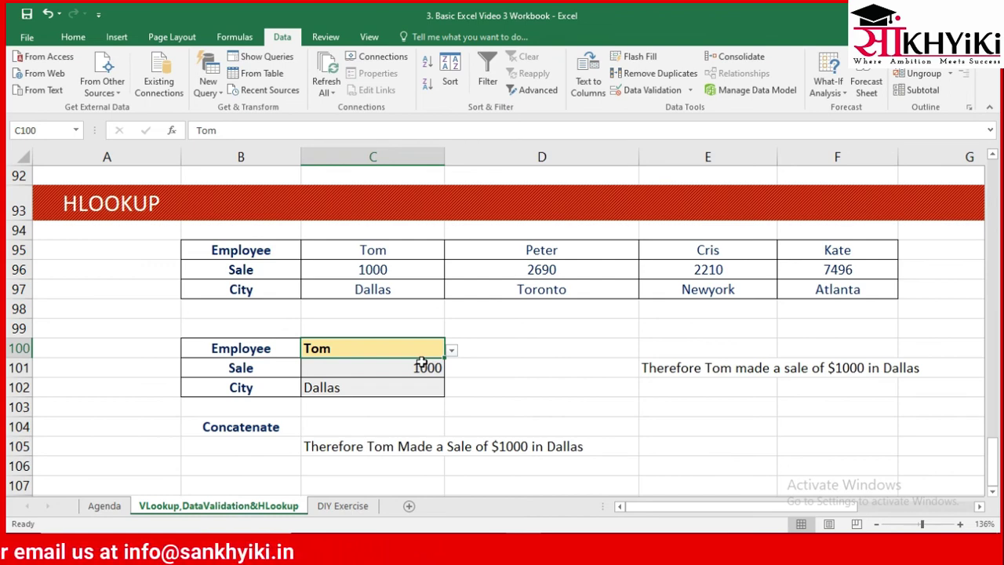
{"action": "left_click", "coordinate": [453, 351]}
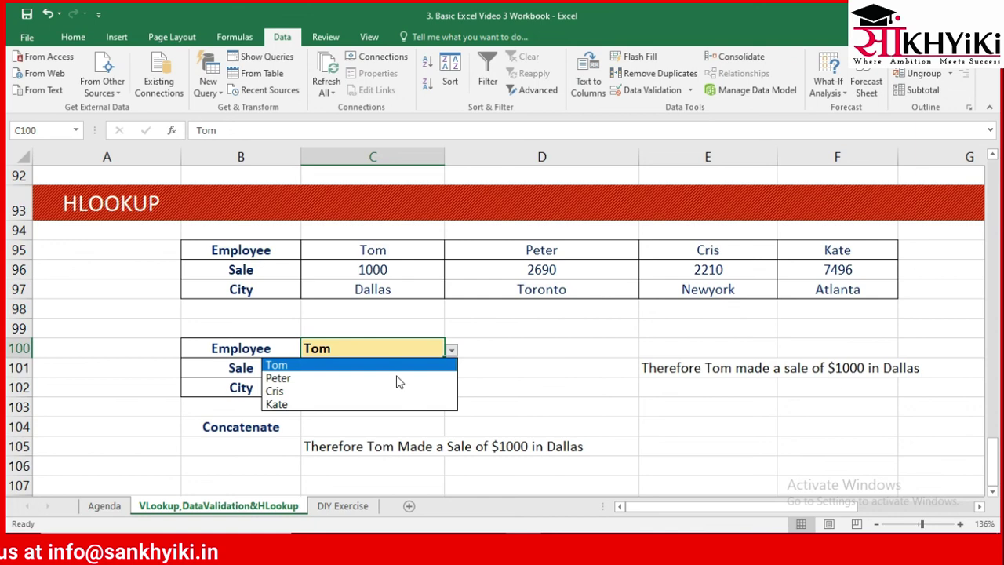
{"action": "left_click", "coordinate": [329, 404]}
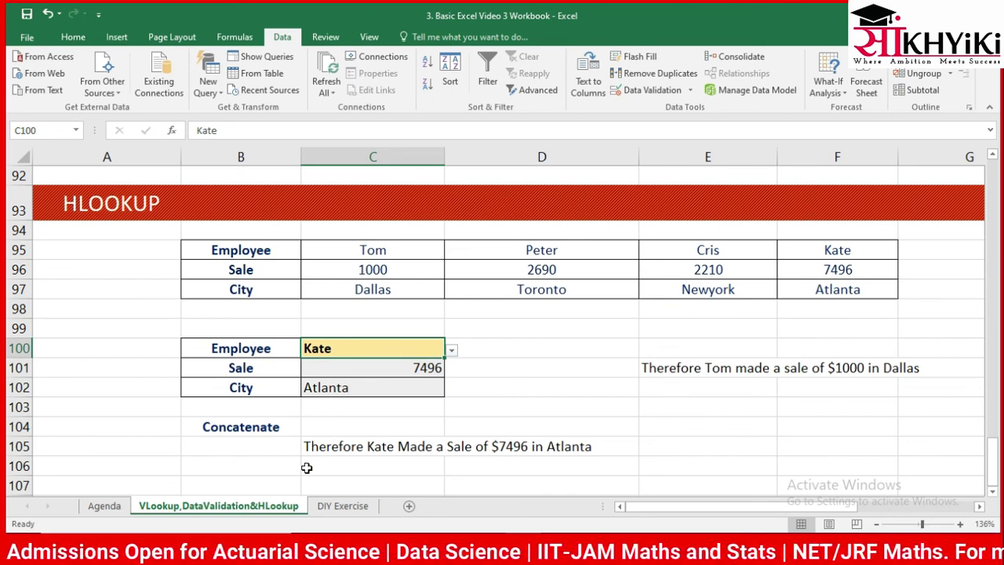
{"action": "left_click", "coordinate": [332, 506]}
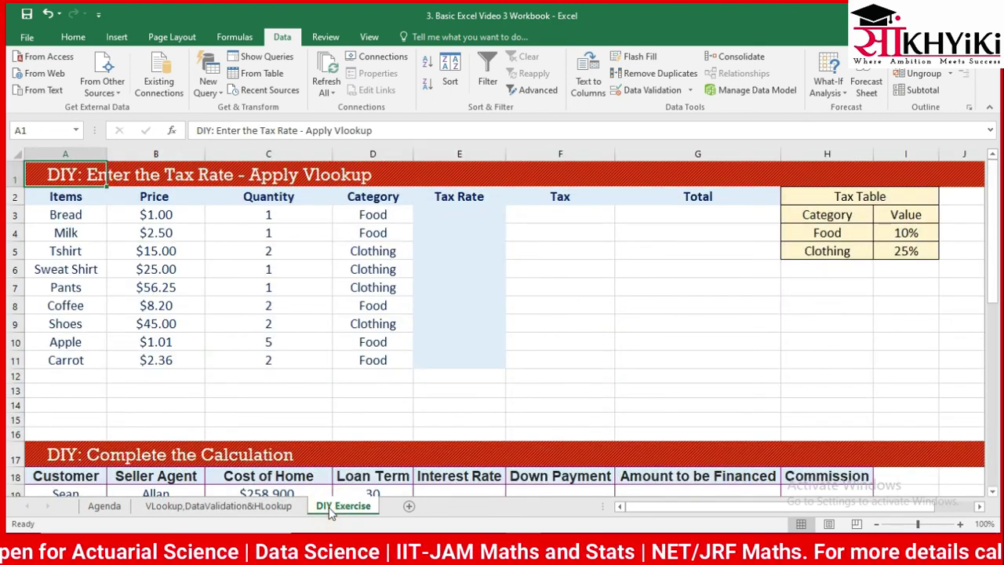
{"action": "left_click", "coordinate": [293, 378]}
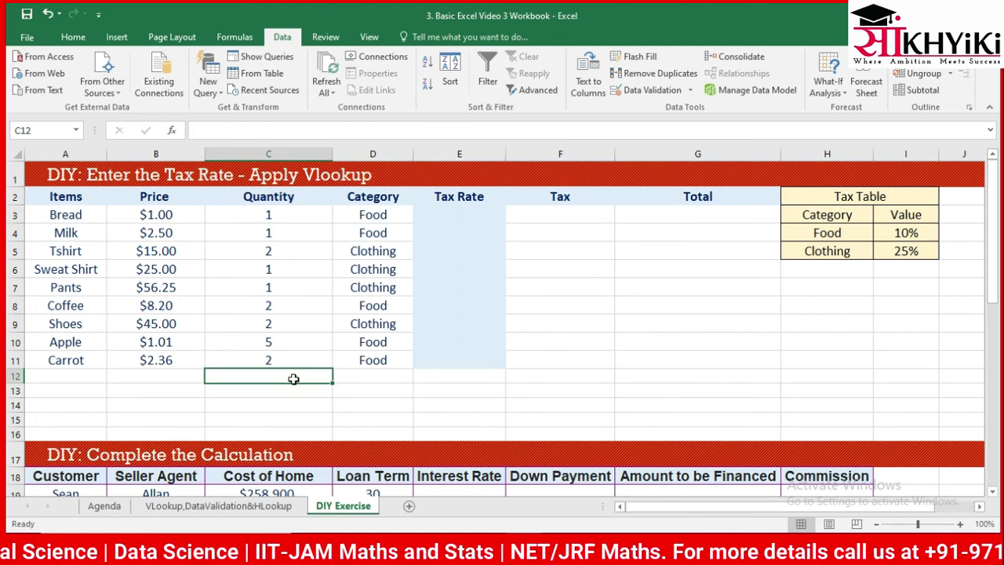